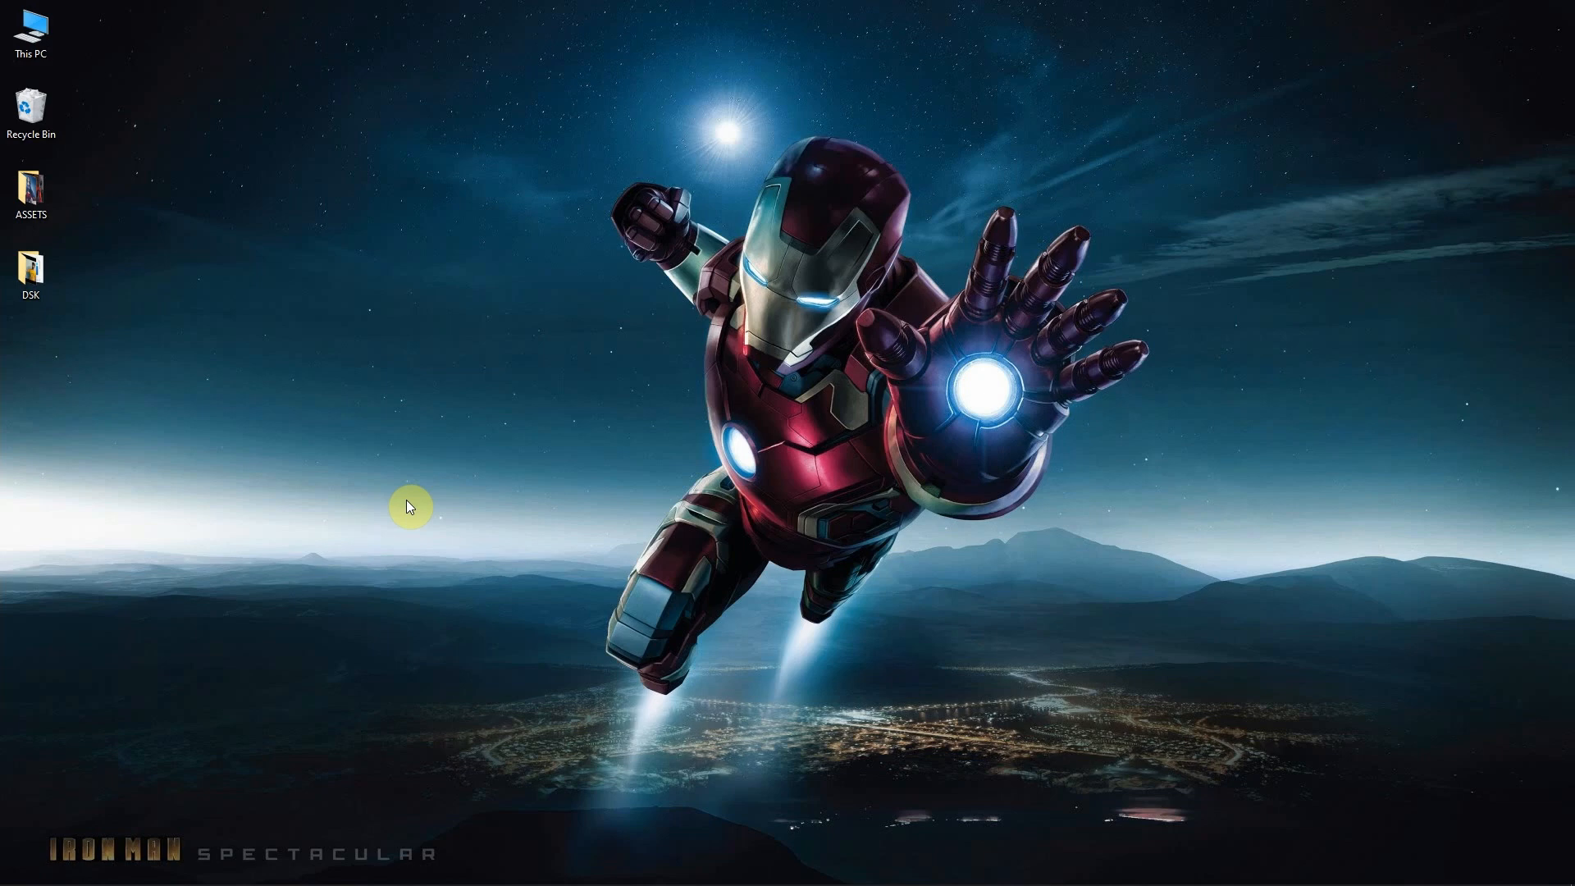
# - Open After Effects and bring up the empty timeline in place of the render queue
pyautogui.click(344, 869)
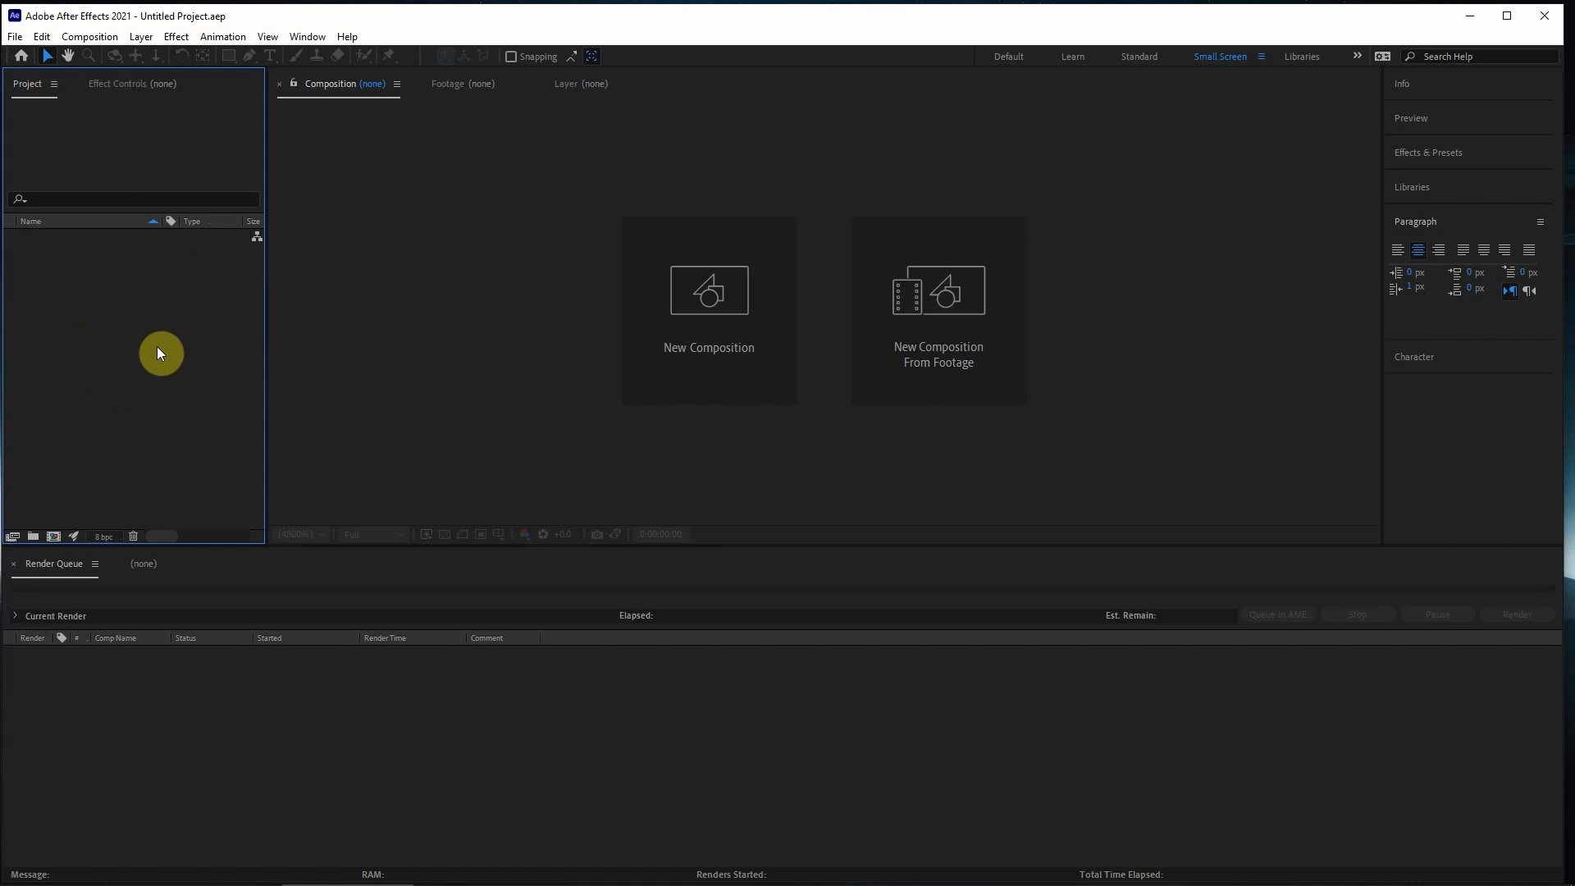
pyautogui.click(387, 254)
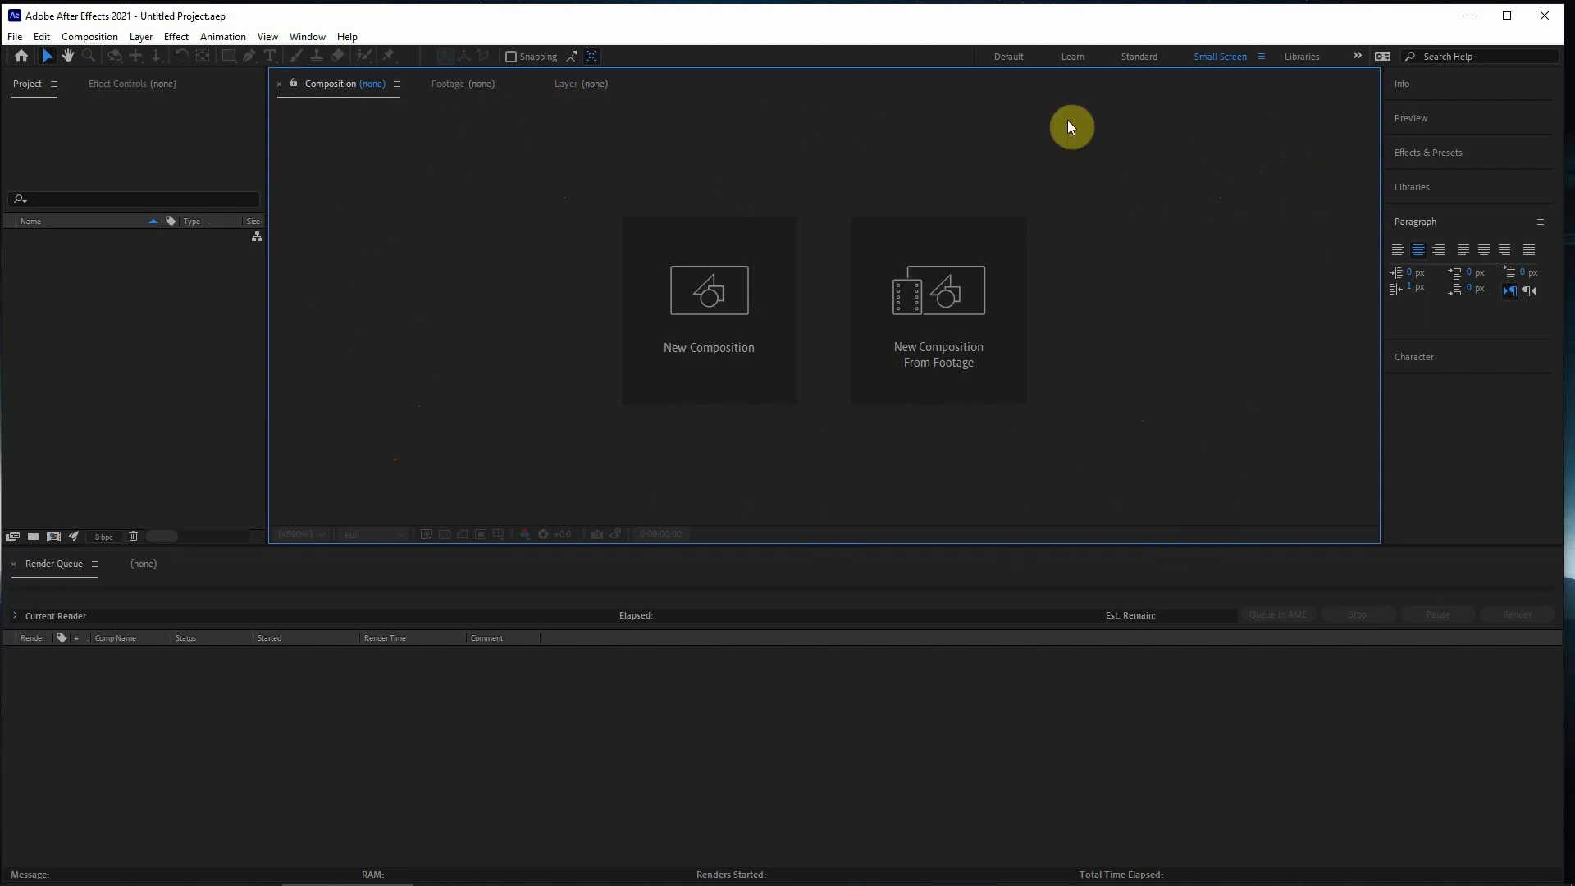
pyautogui.click(363, 683)
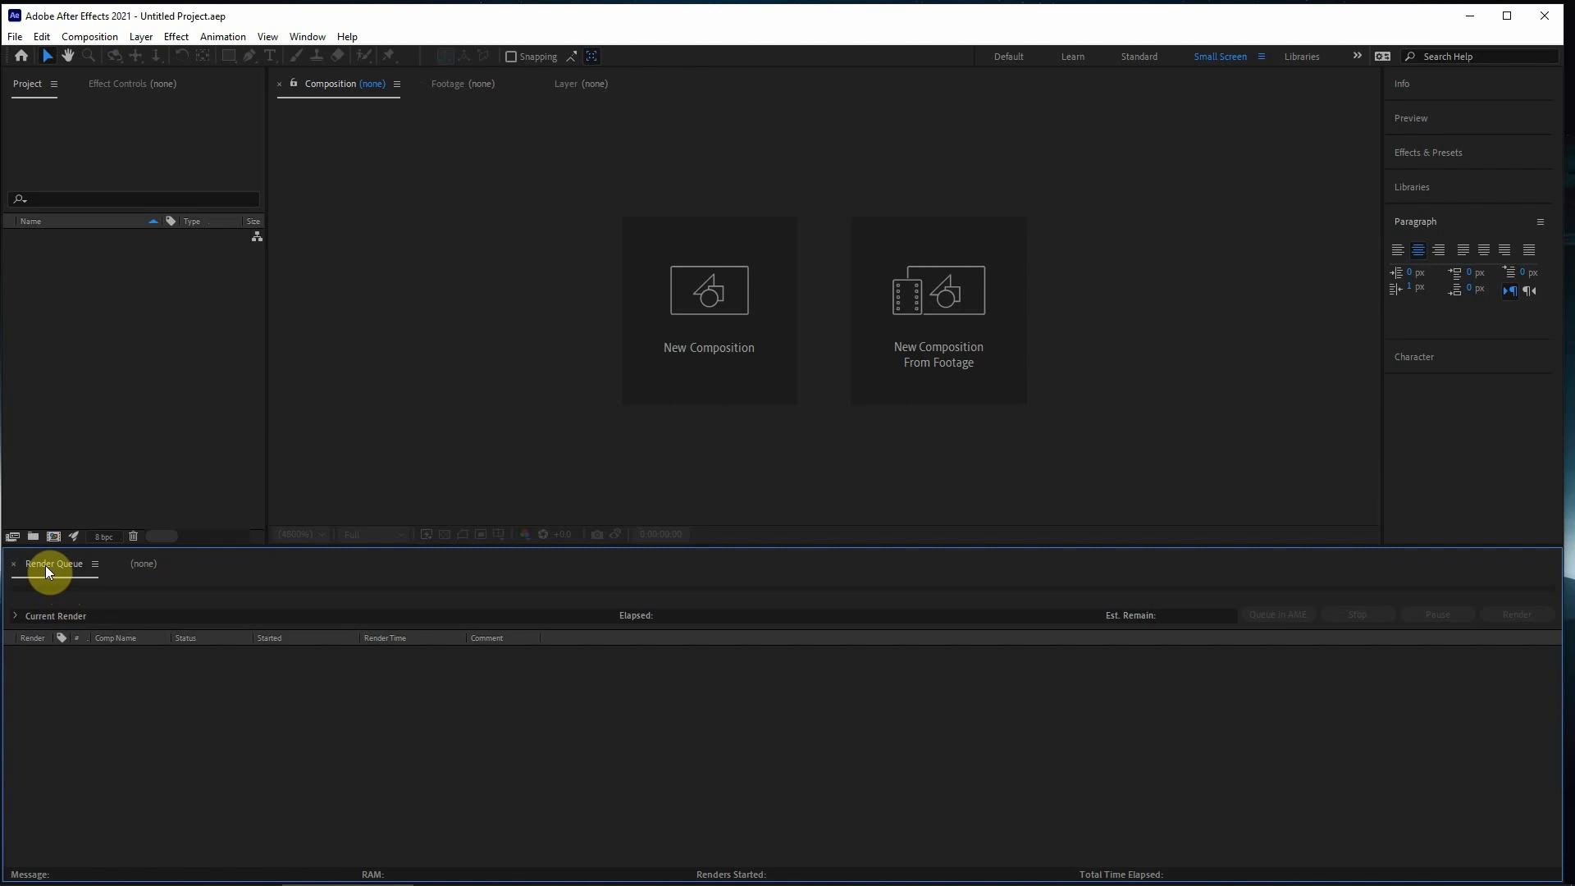
pyautogui.click(149, 564)
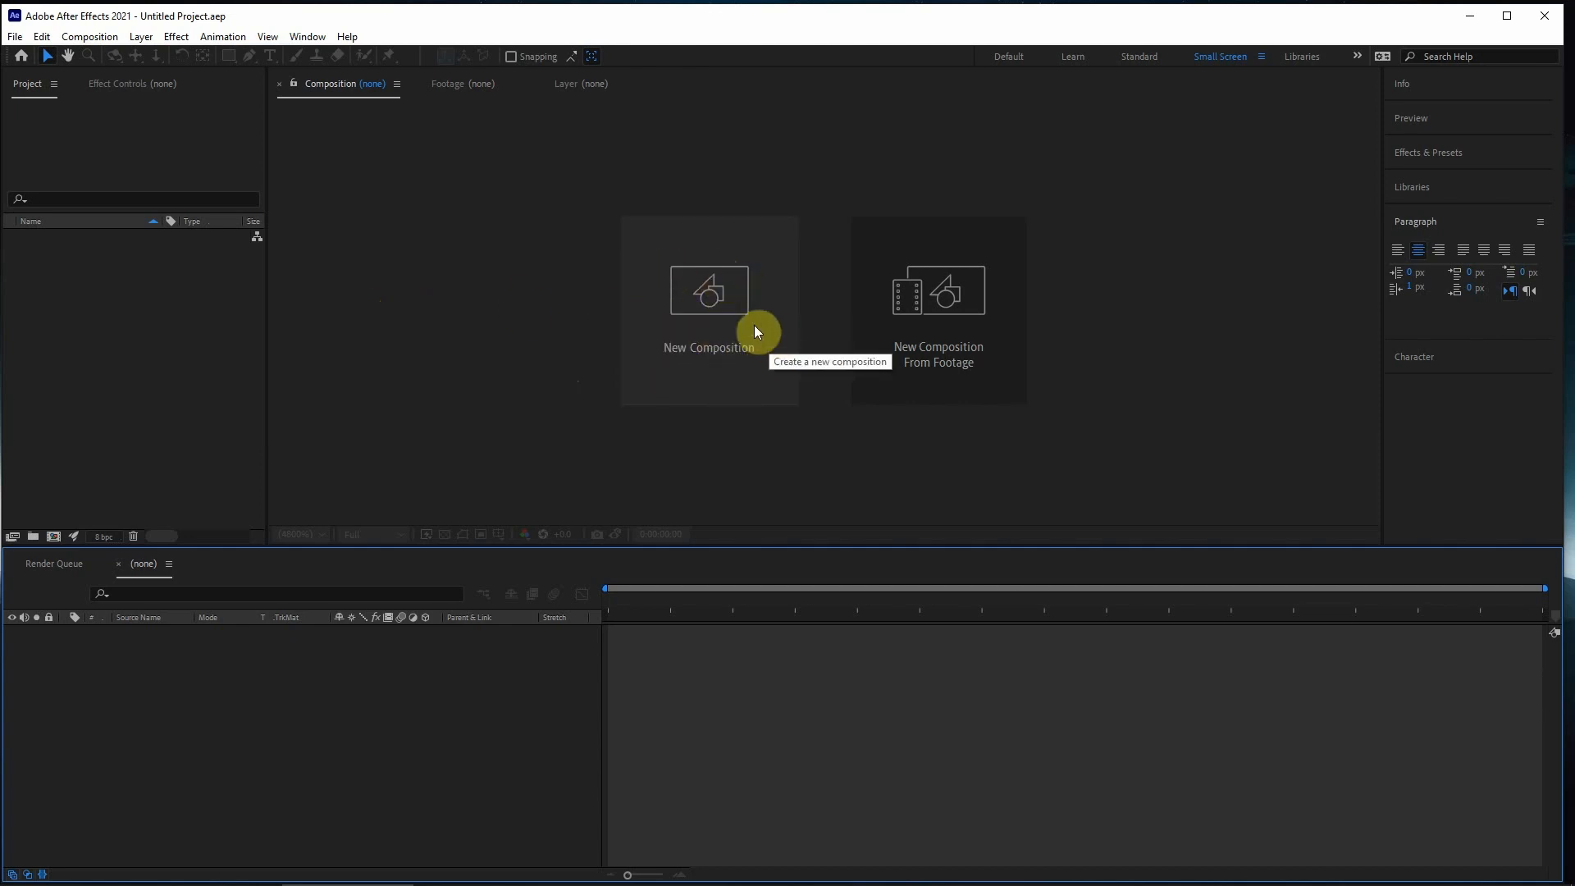
pyautogui.click(57, 539)
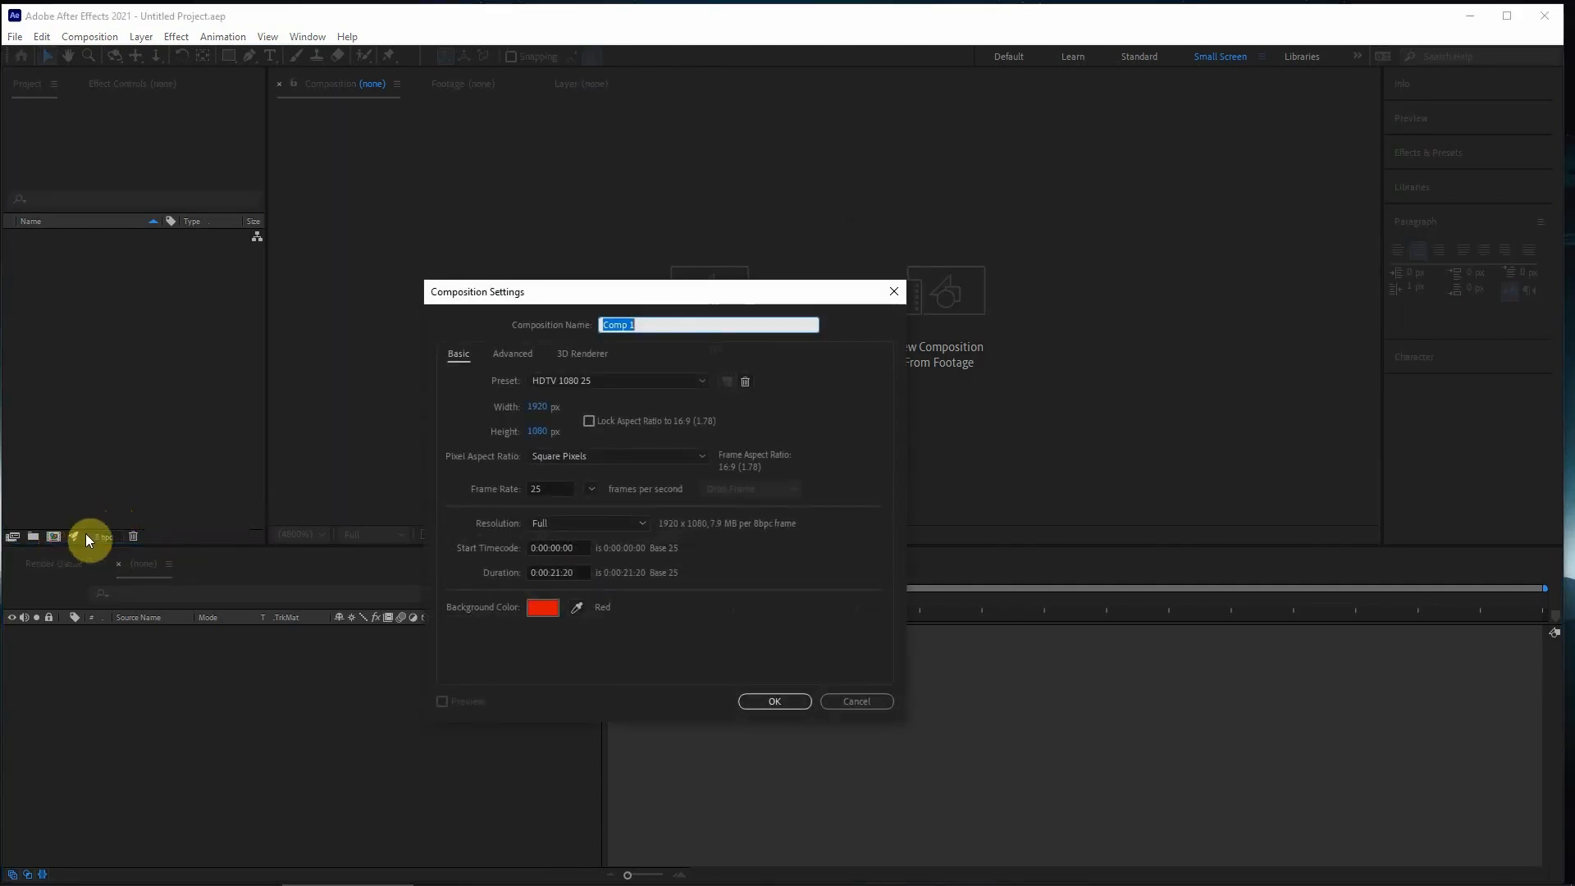
pyautogui.moveTo(686, 293); pyautogui.dragTo(756, 193)
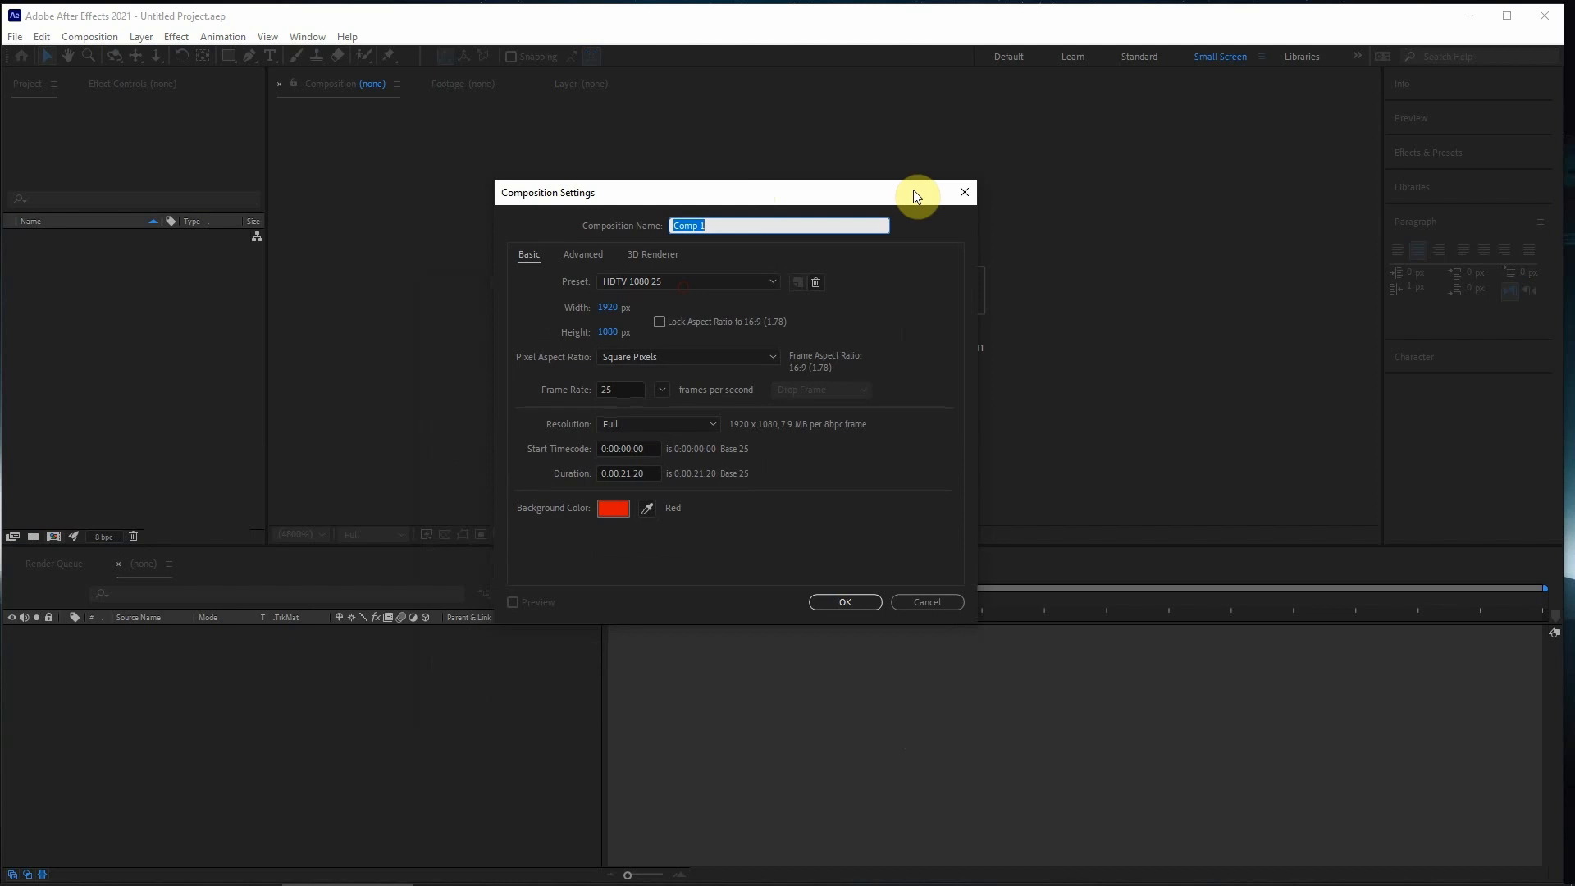
pyautogui.moveTo(913, 195); pyautogui.dragTo(923, 161)
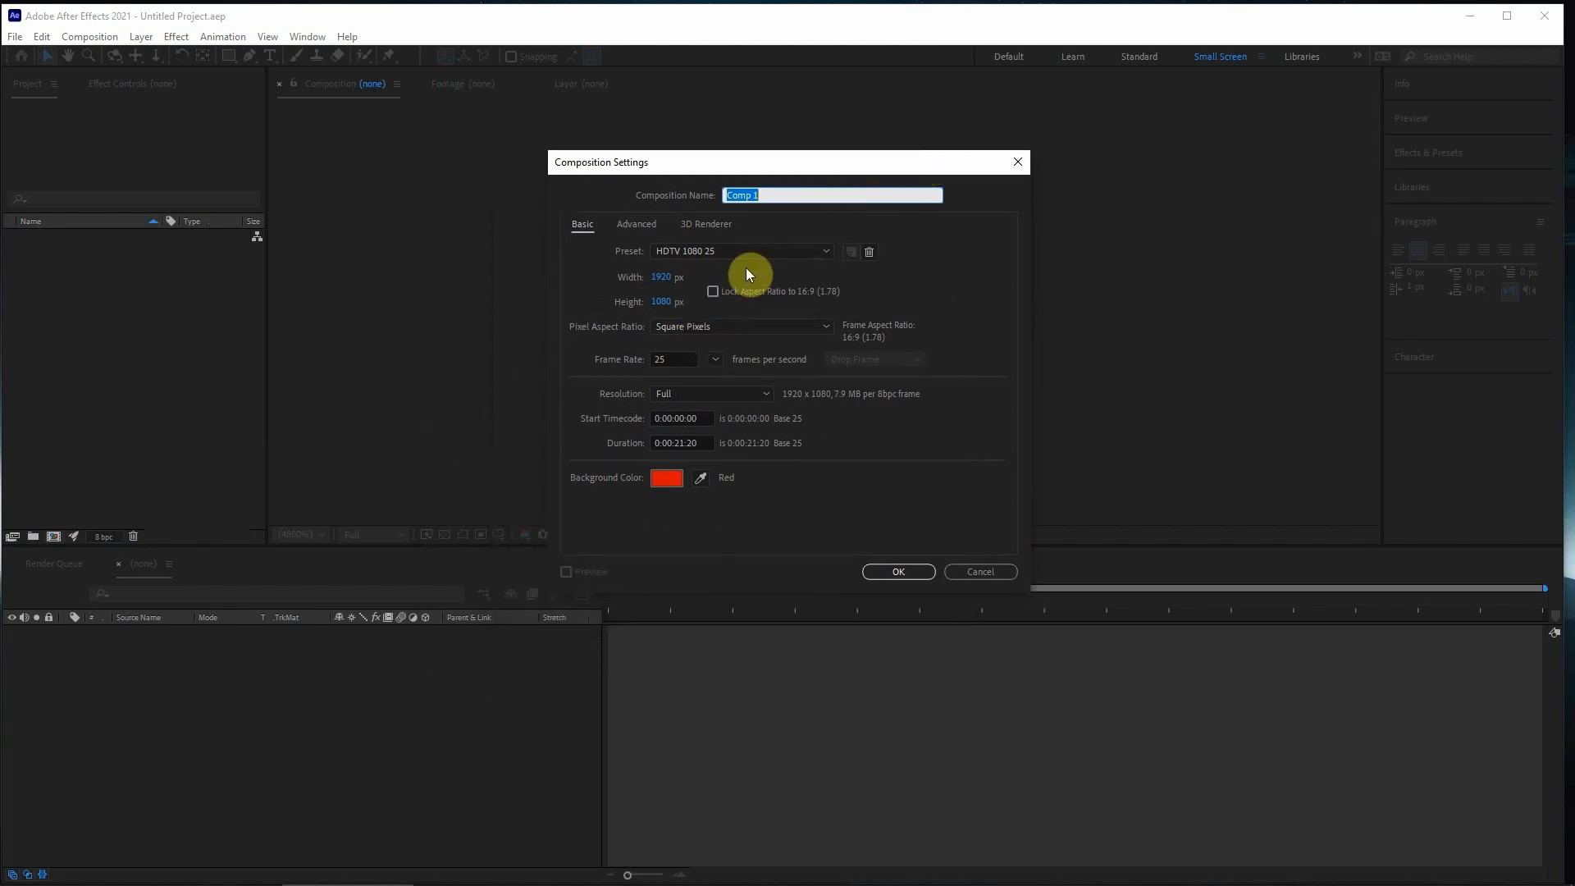
pyautogui.moveTo(774, 163); pyautogui.dragTo(744, 183)
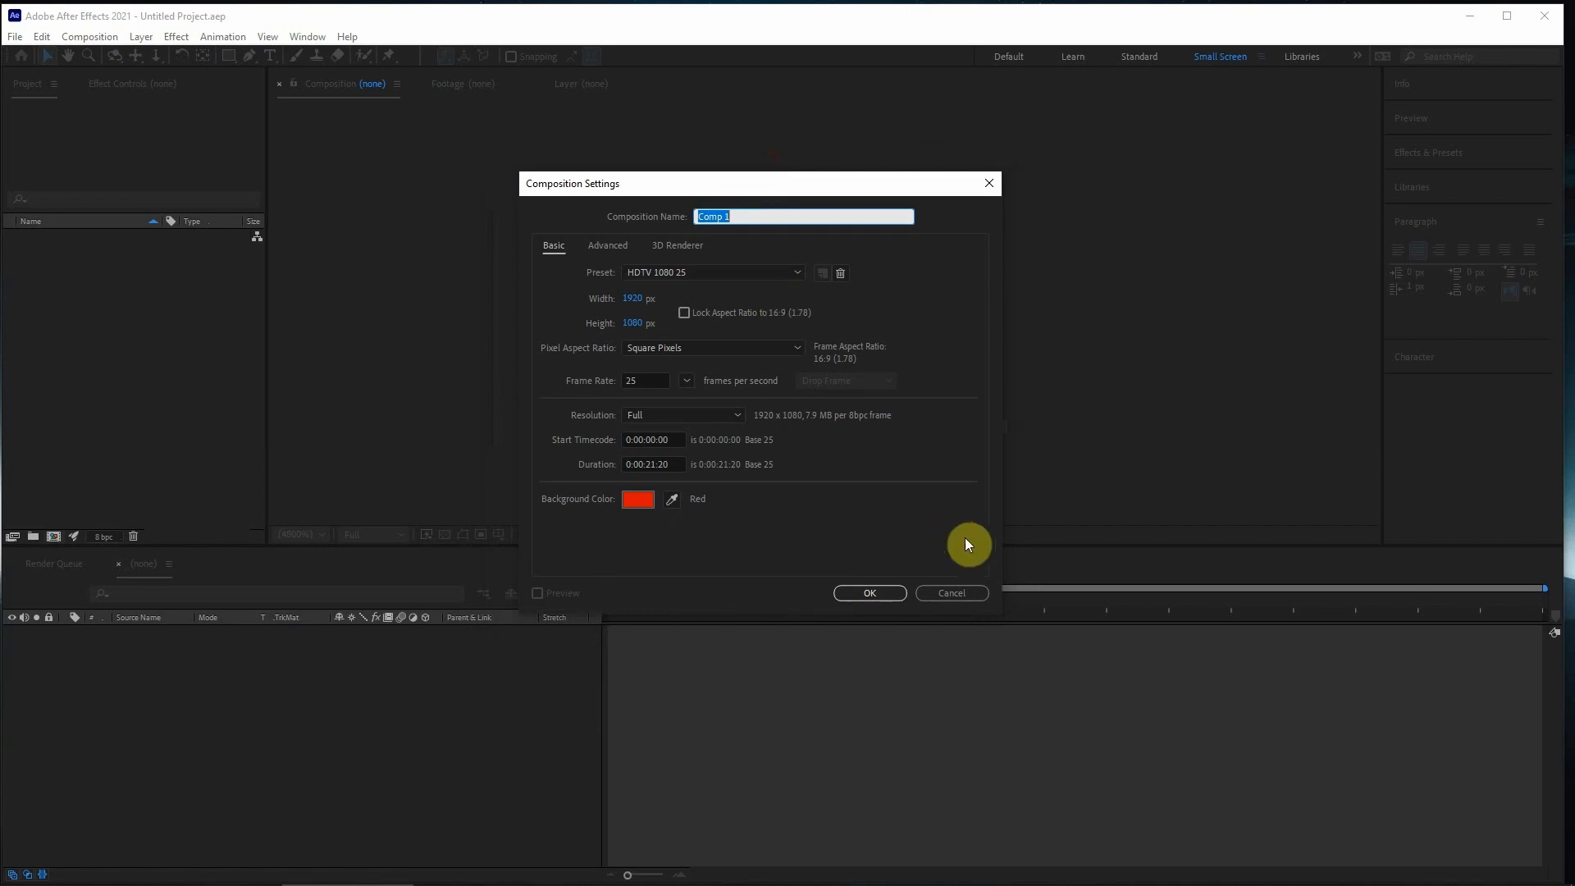
pyautogui.click(944, 593)
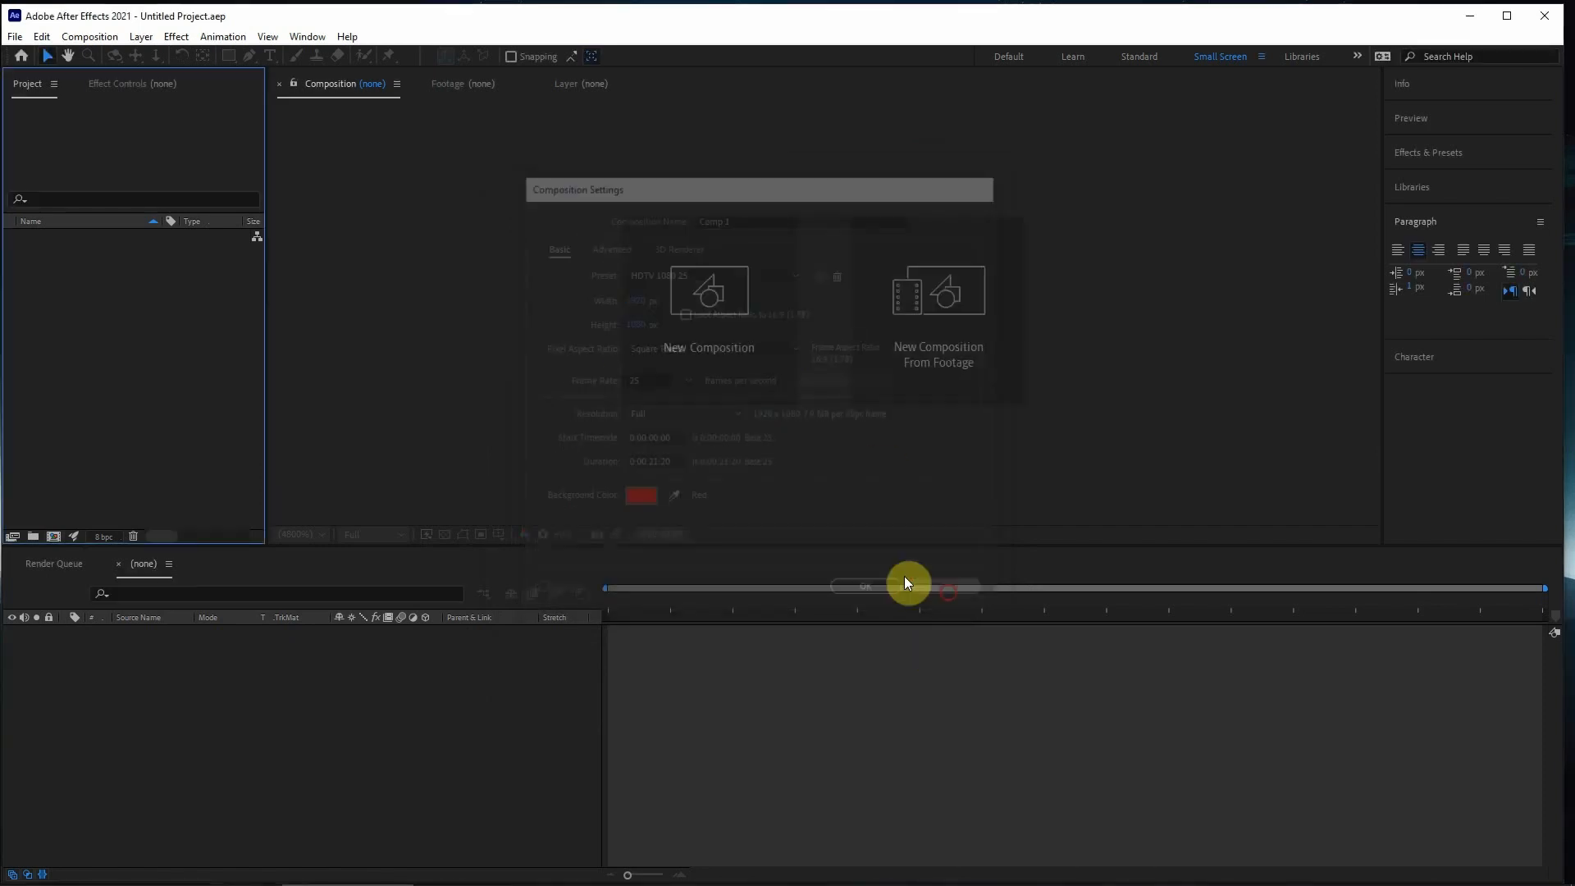
# - Start a new composition and name it Basic
pyautogui.click(735, 312)
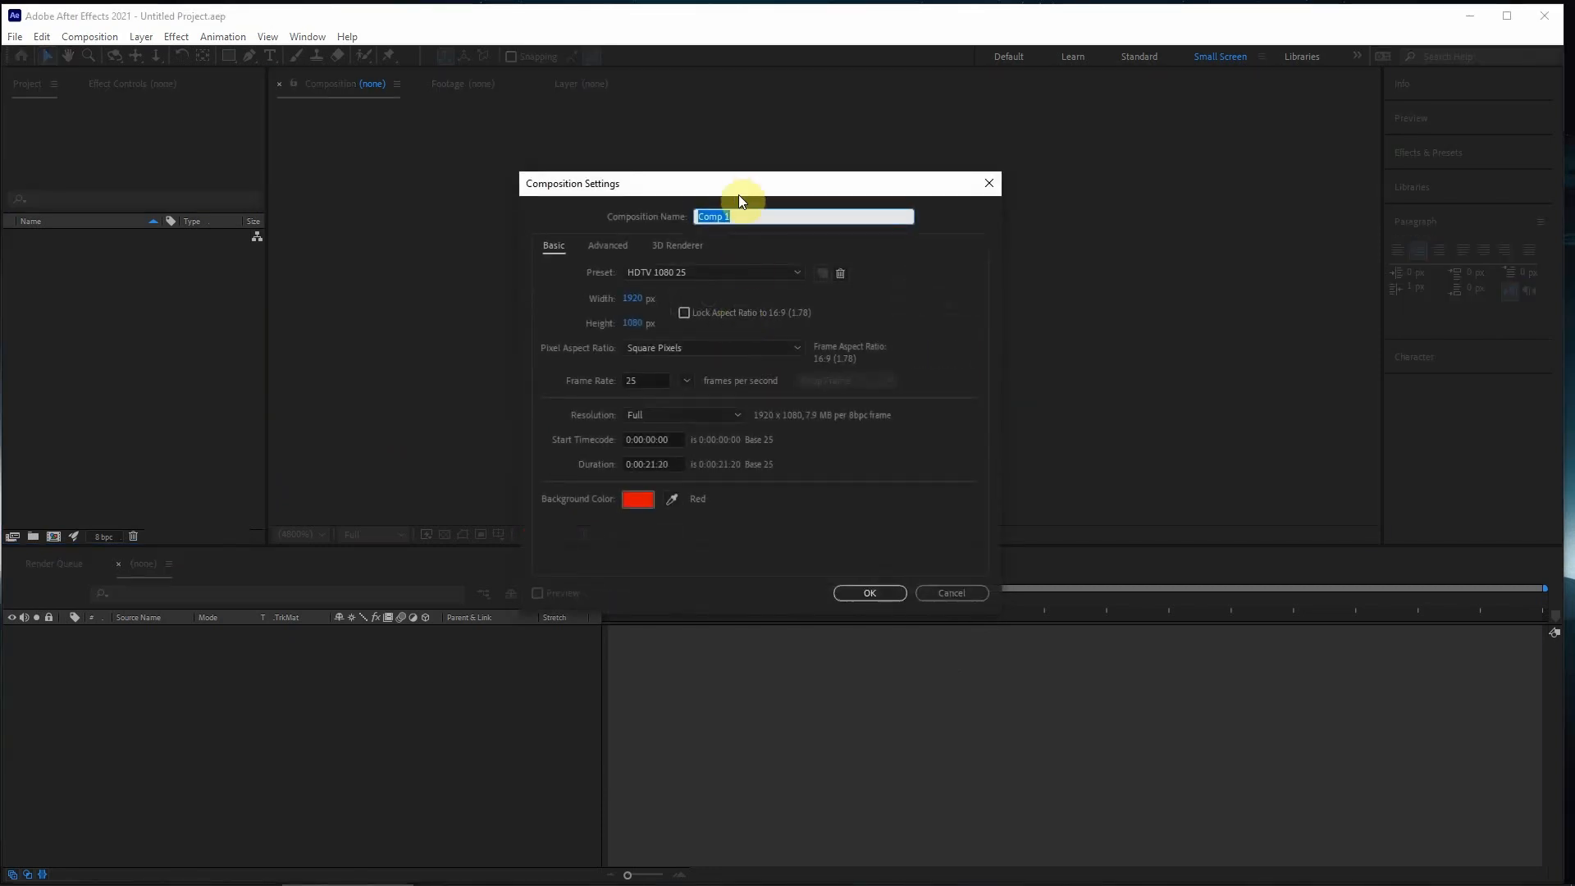
pyautogui.moveTo(739, 194); pyautogui.dragTo(836, 197)
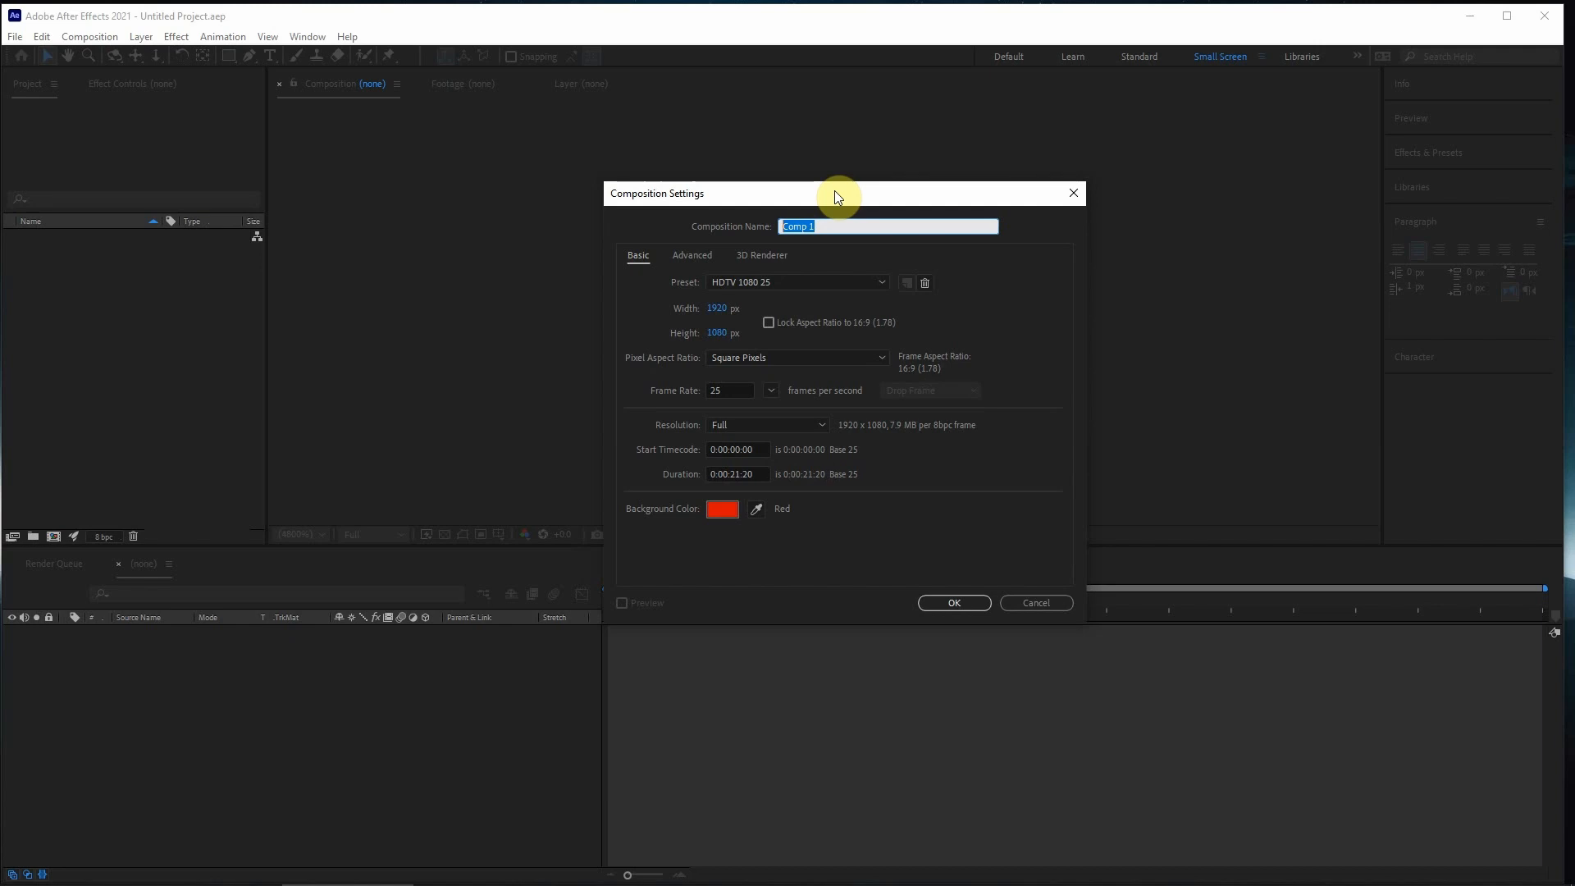
pyautogui.write('Basu')
# - Choose the Custom preset for the composition and browse the other available presets
pyautogui.click(780, 283)
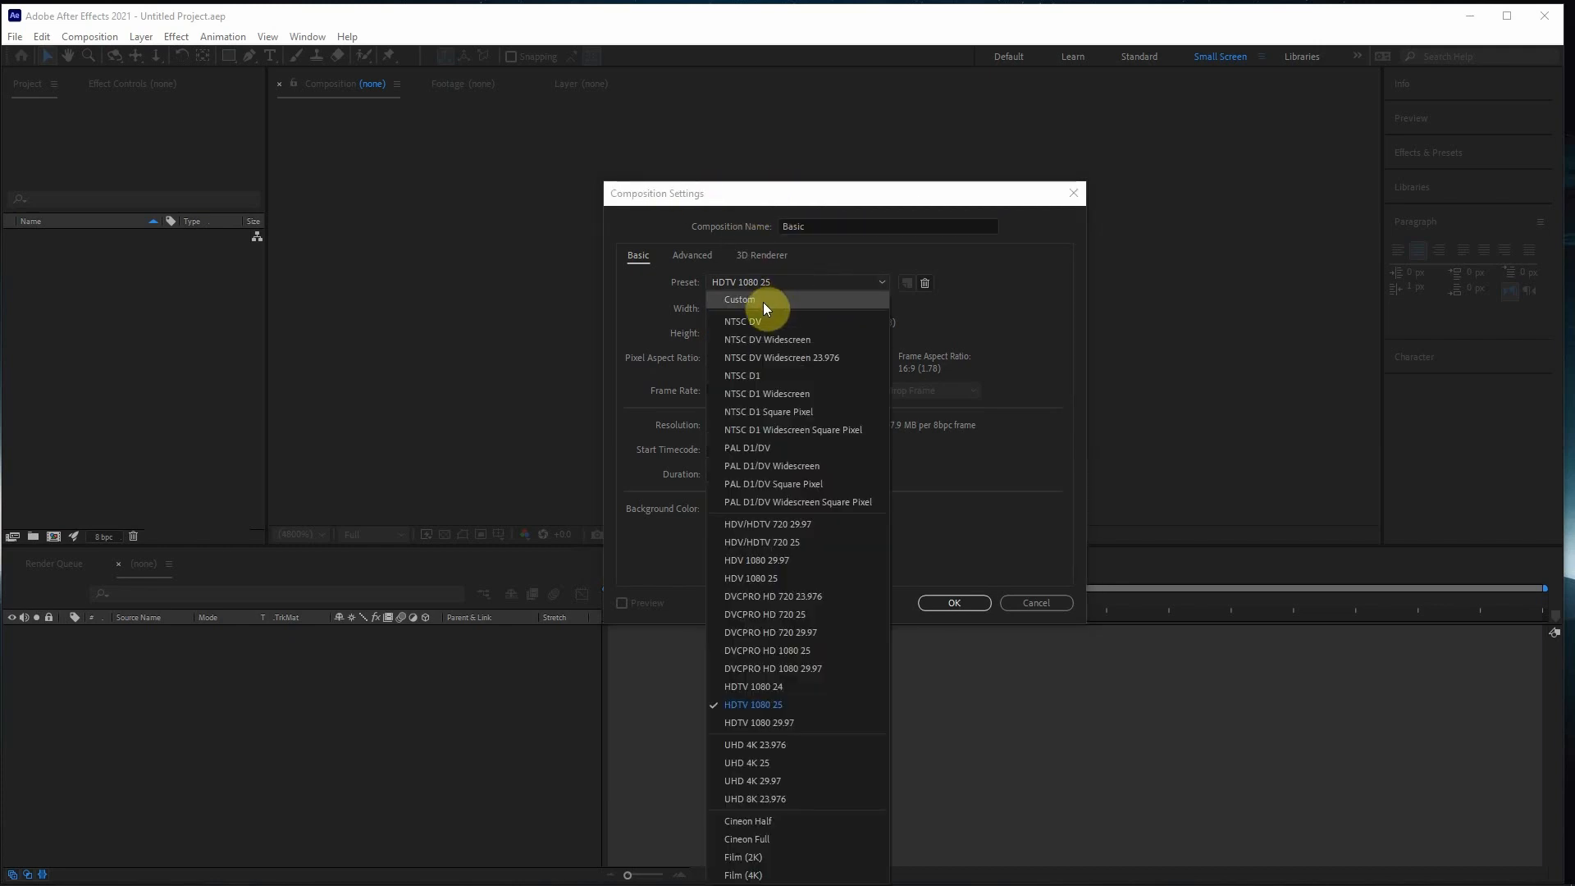
pyautogui.click(766, 302)
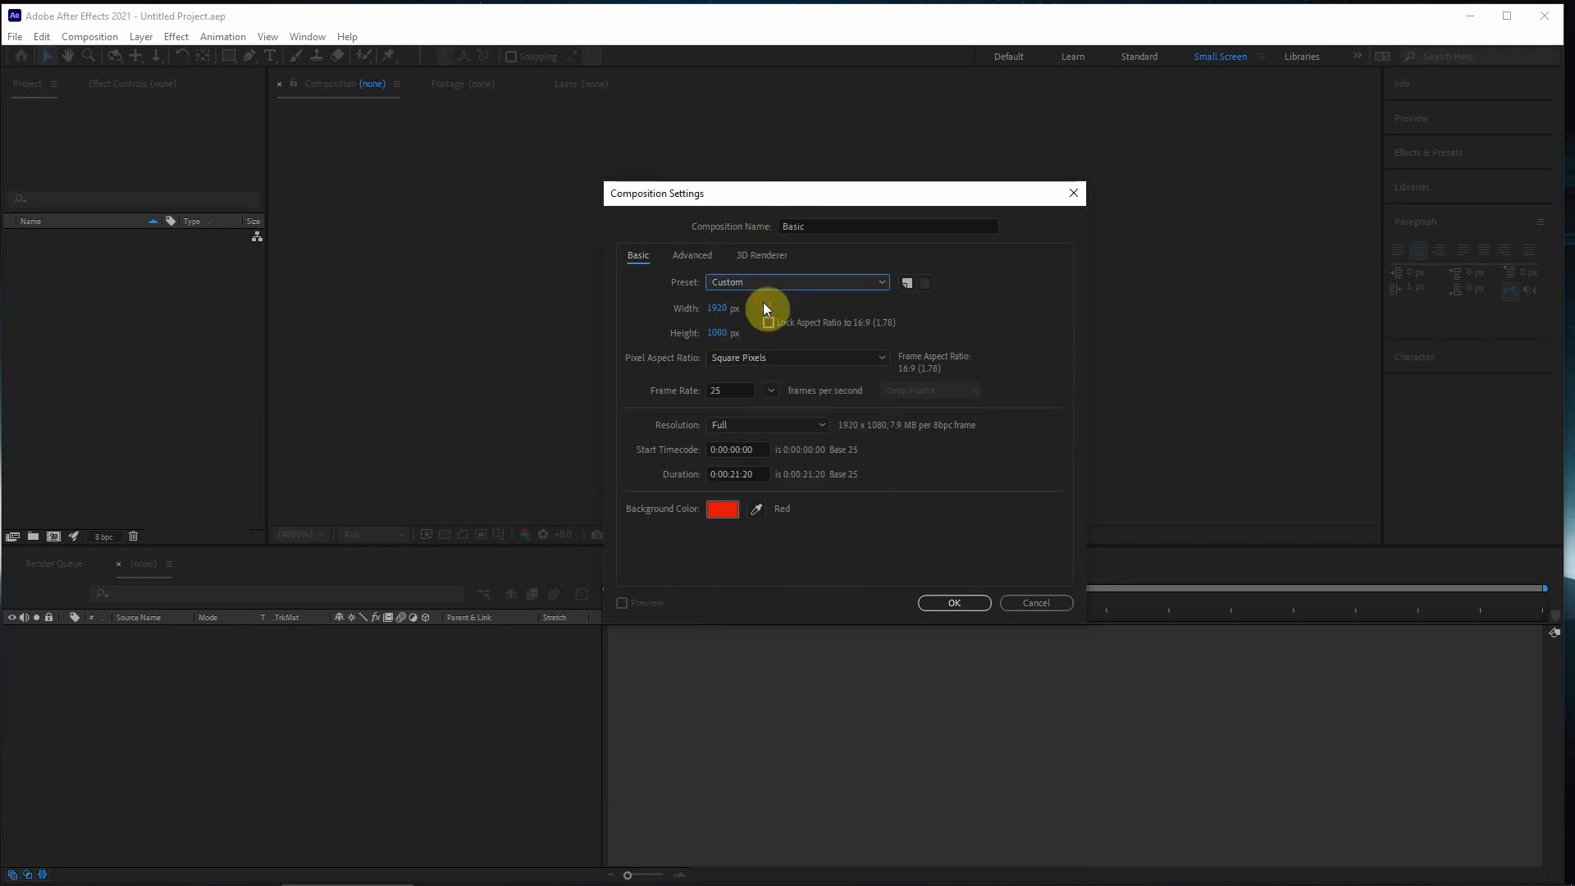
pyautogui.click(768, 286)
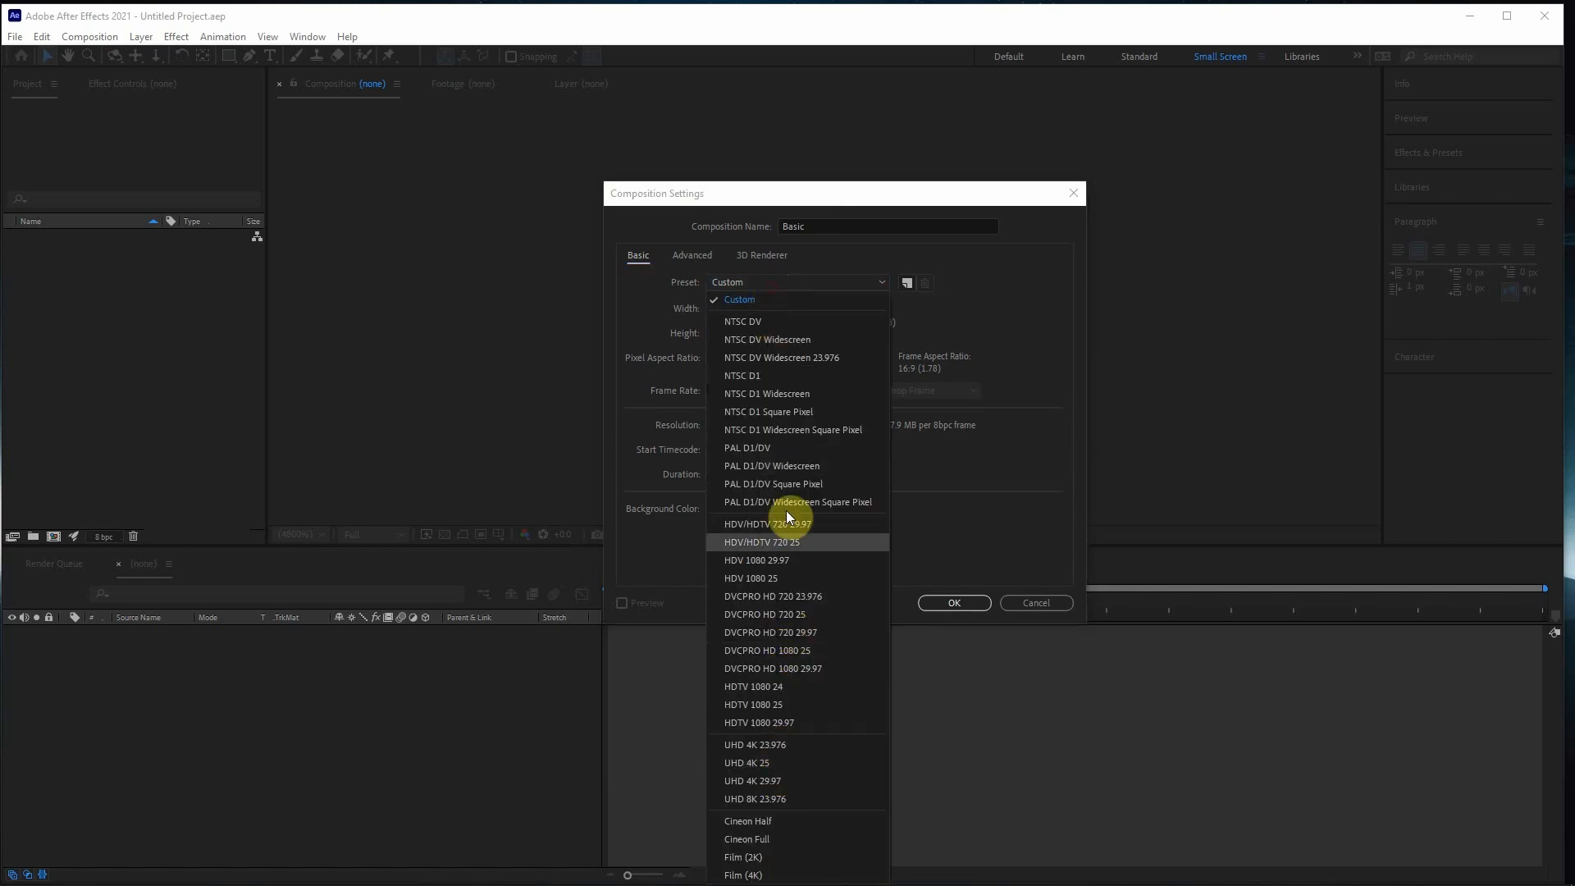
pyautogui.click(1037, 283)
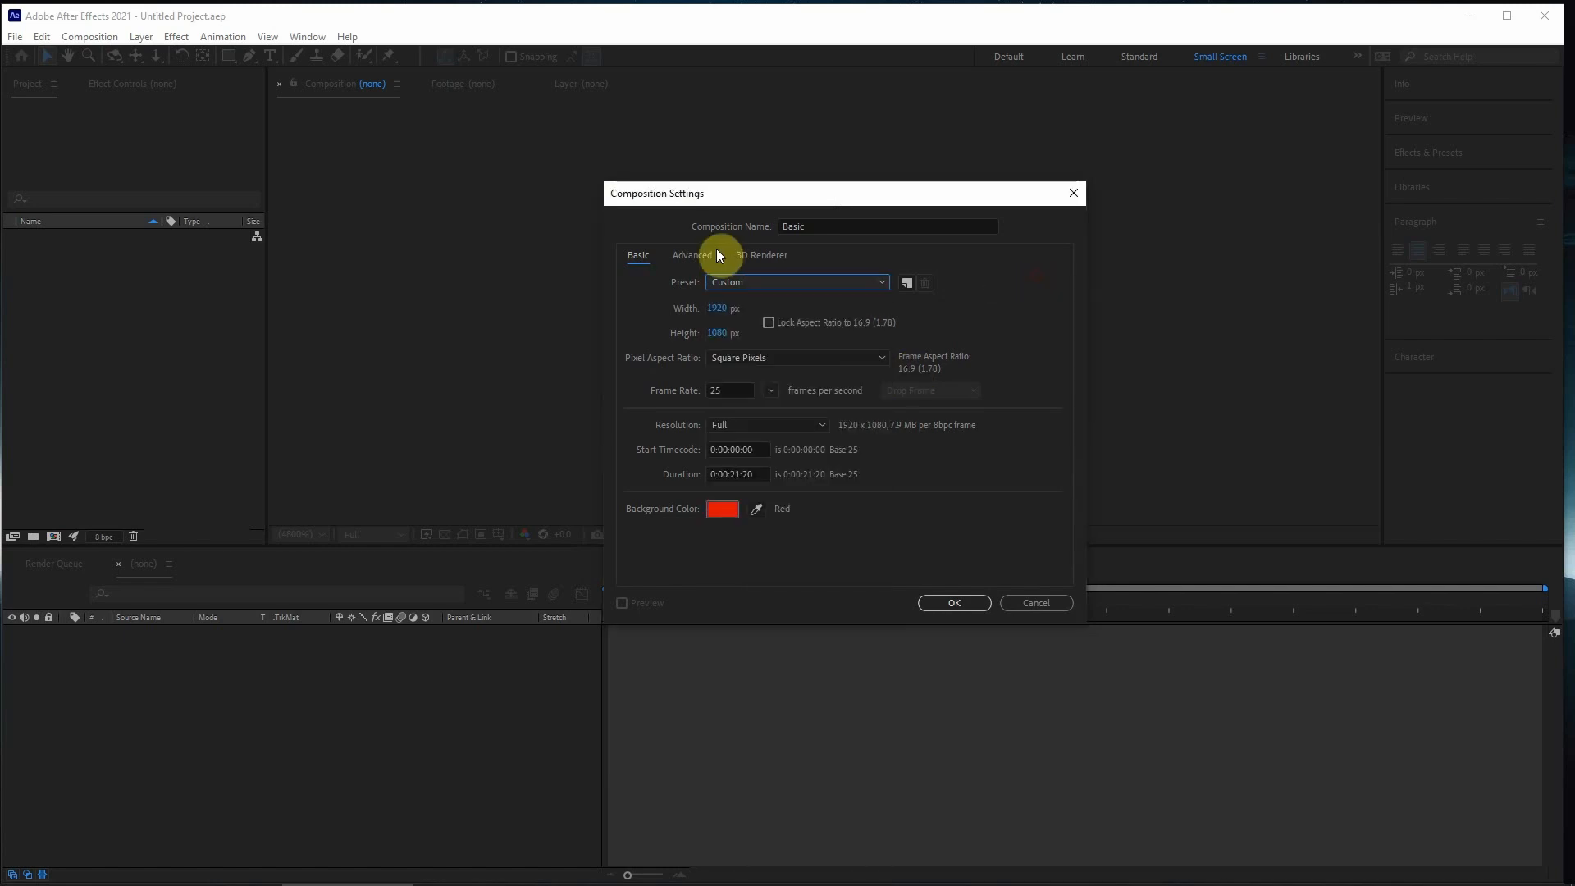
# - Set the composition size to 1920 by 1080 px with a Square Pixels aspect ratio
pyautogui.click(716, 312)
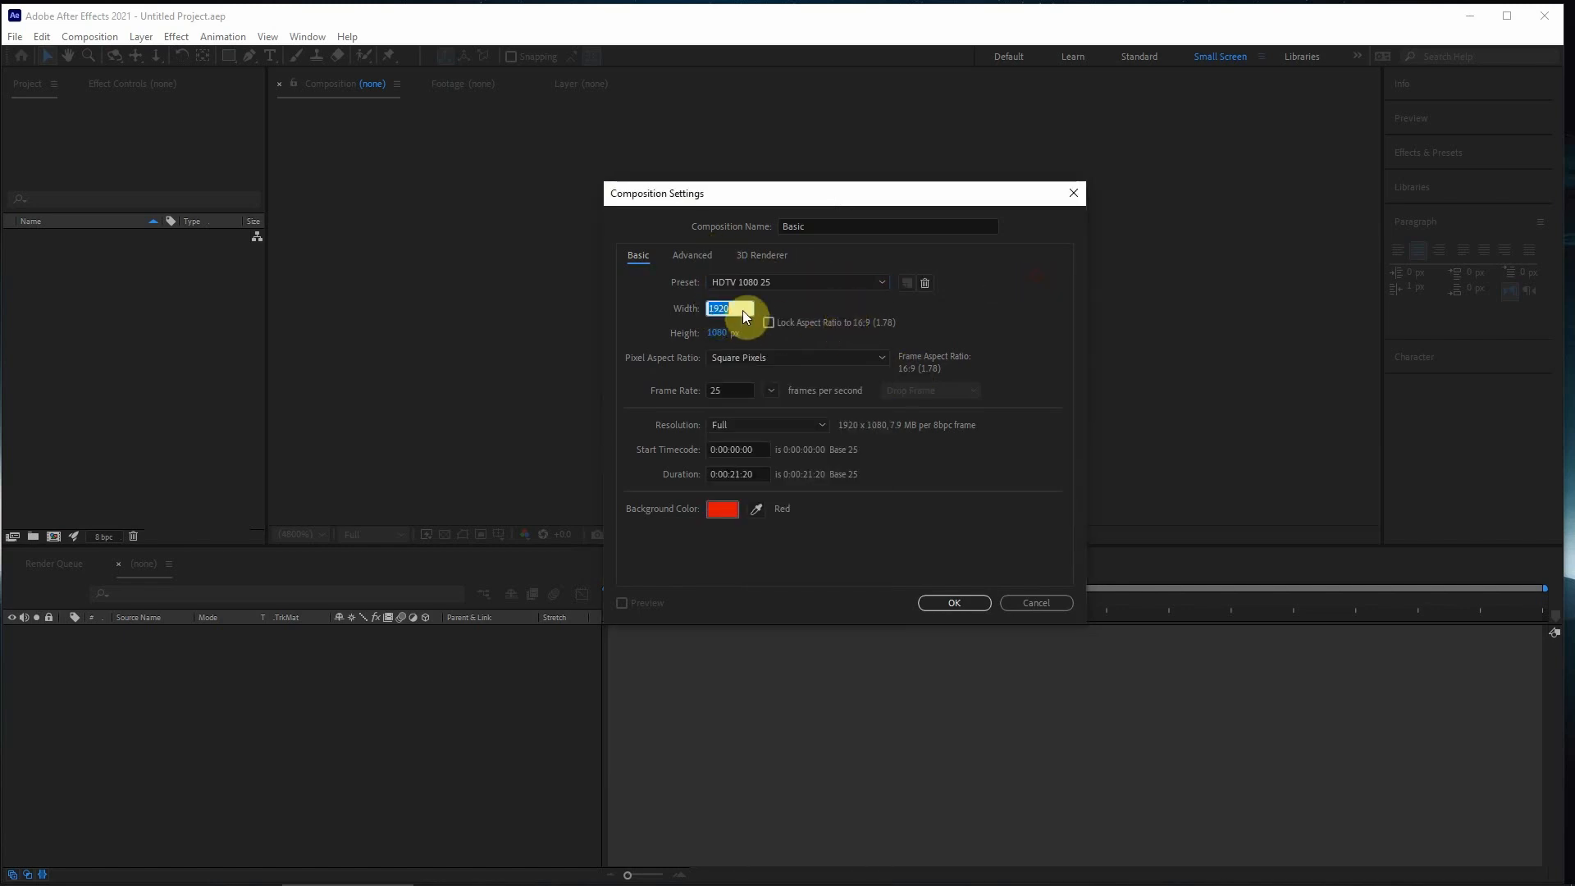
pyautogui.write('1920')
pyautogui.click(712, 336)
pyautogui.click(757, 329)
pyautogui.click(756, 358)
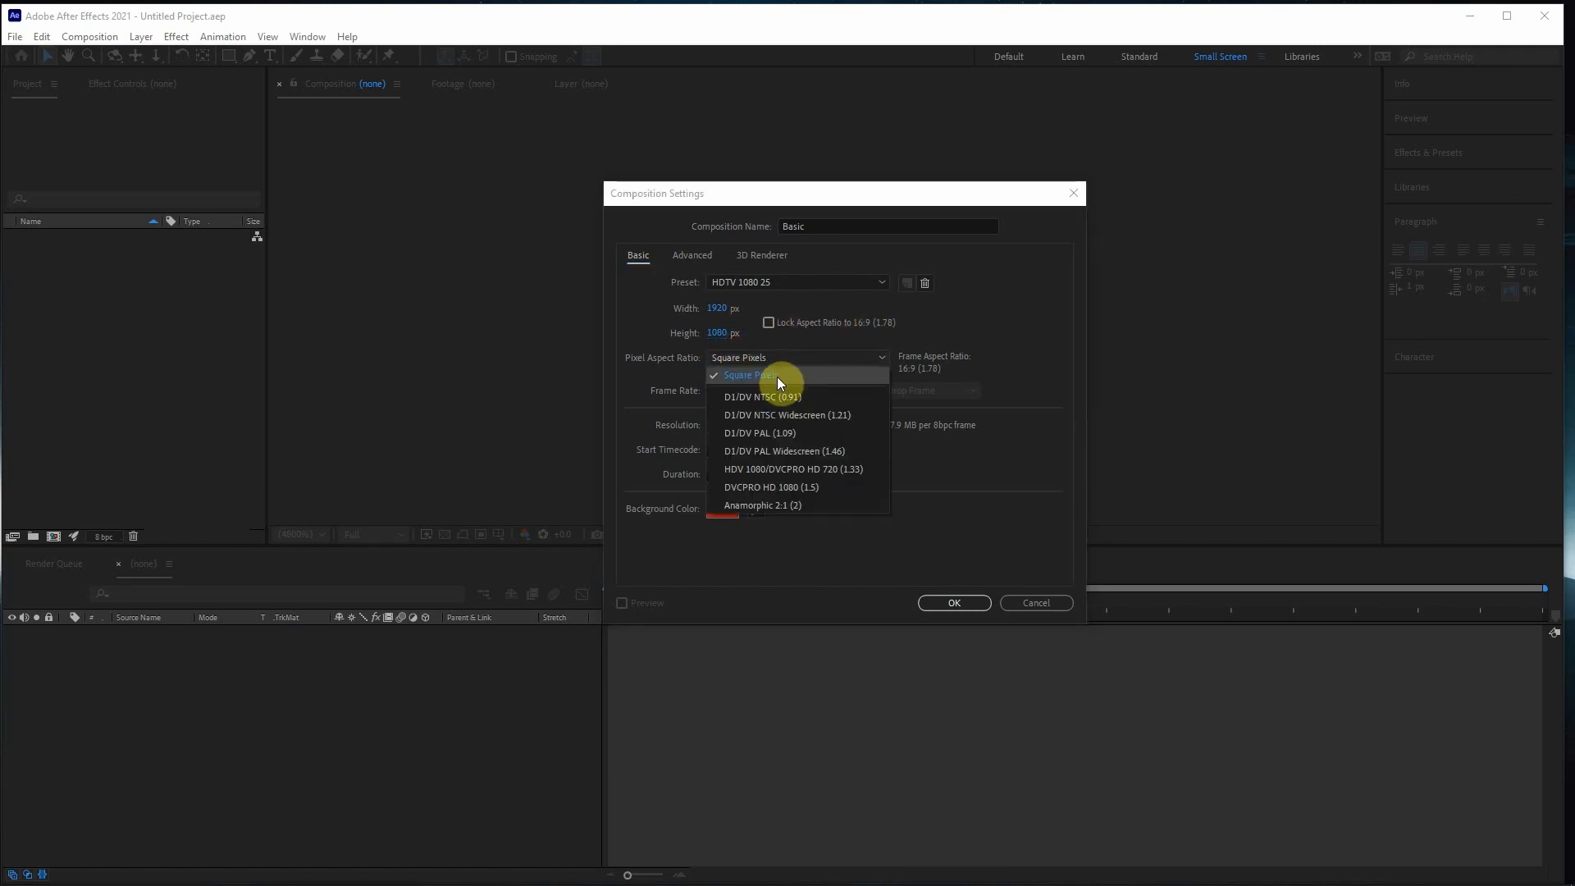
pyautogui.click(776, 377)
# - Set the composition's frame rate to 30 frames per second
pyautogui.moveTo(745, 392); pyautogui.dragTo(647, 393)
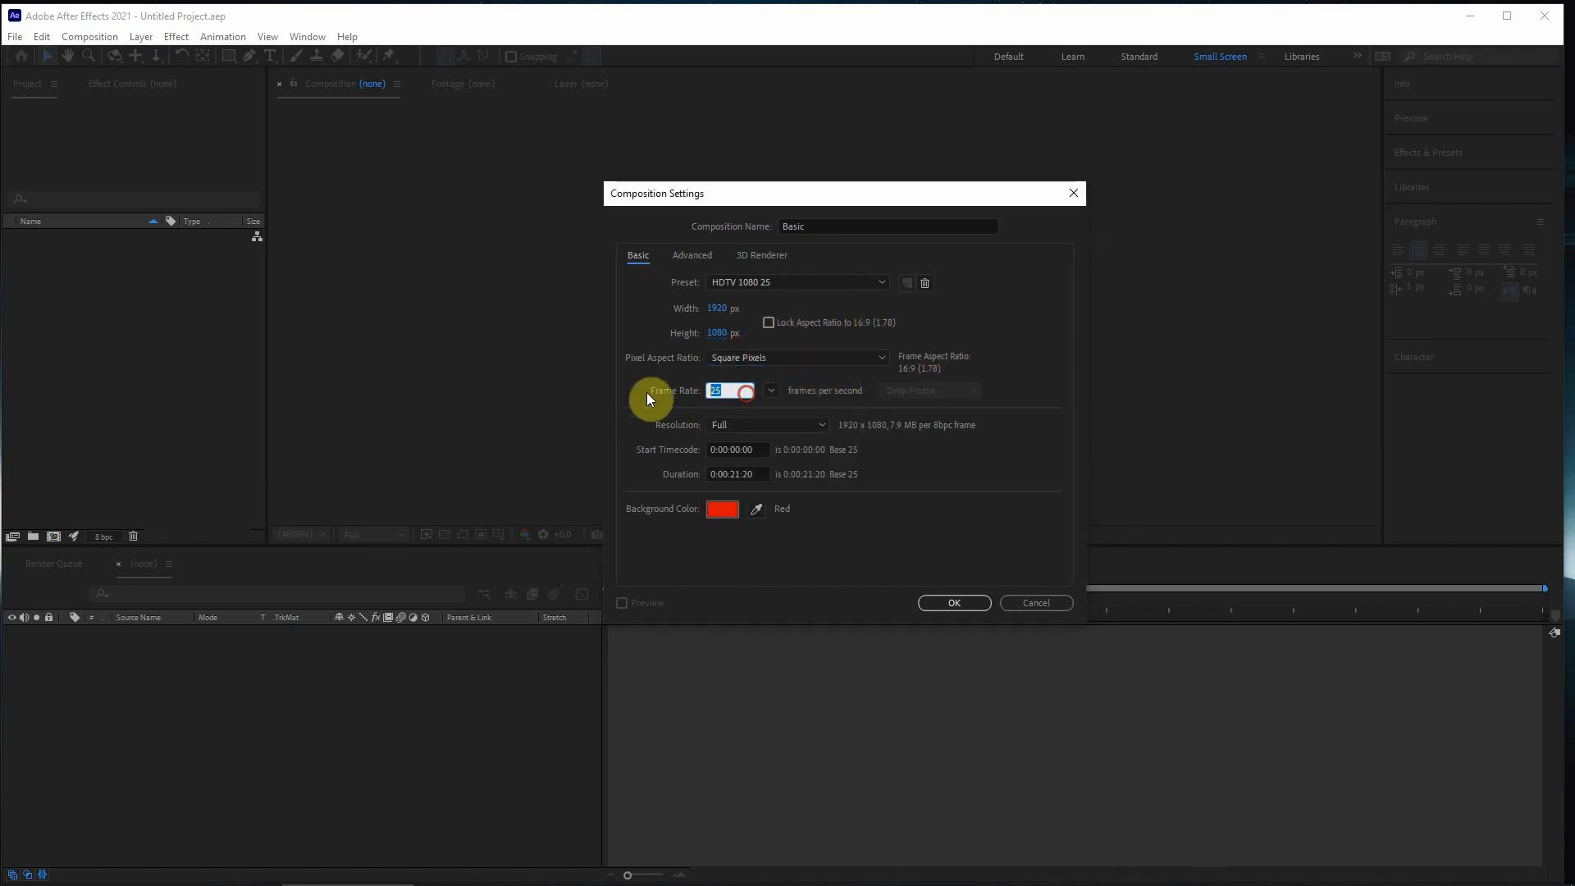
pyautogui.click(771, 391)
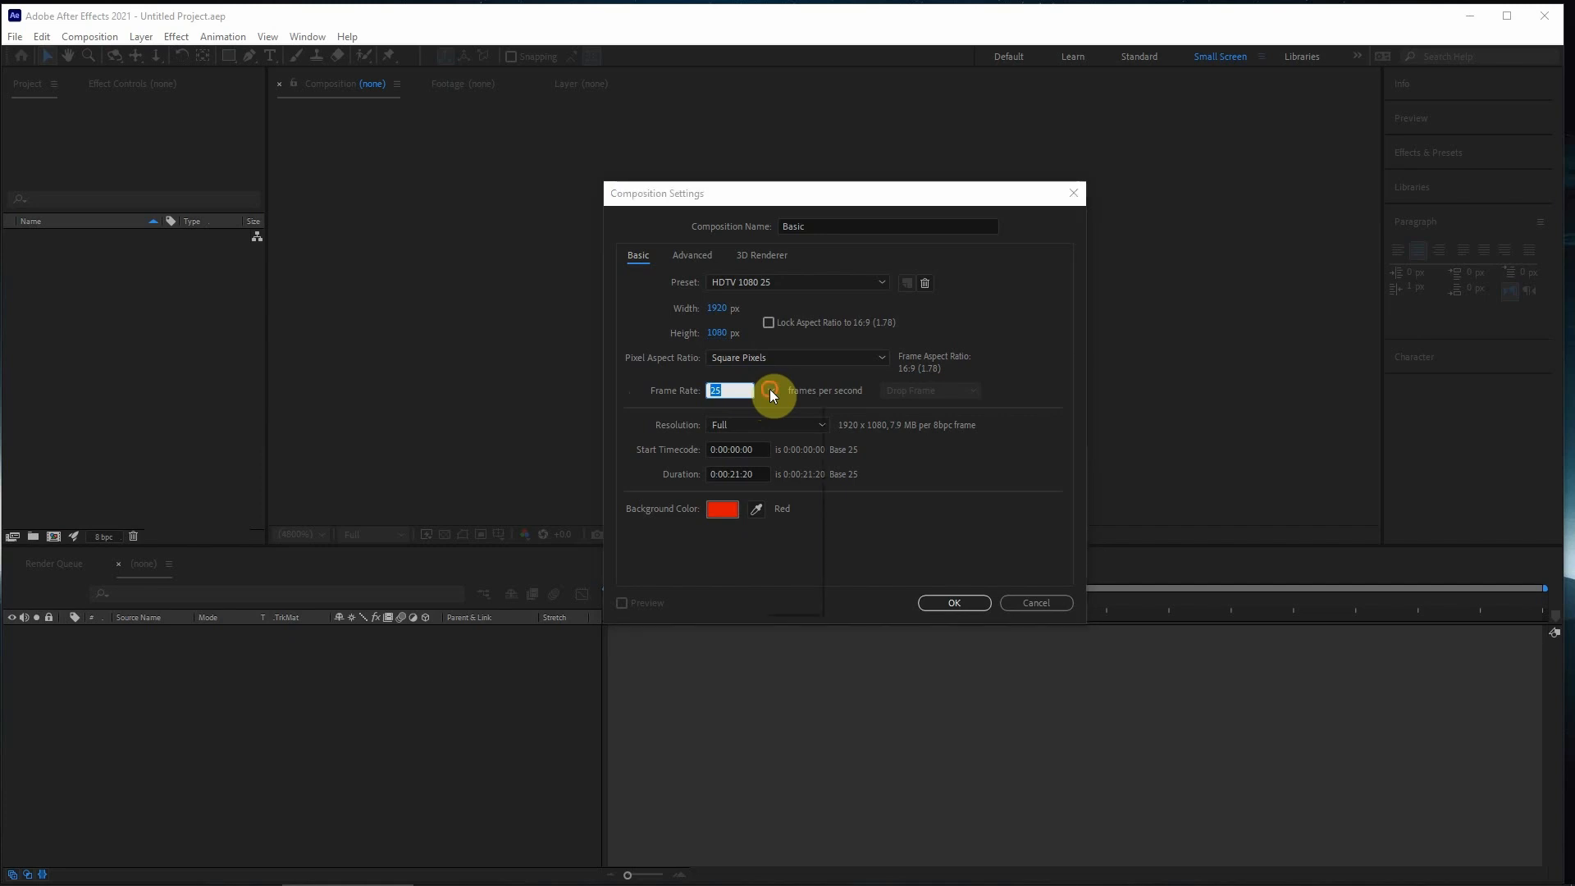
pyautogui.click(803, 539)
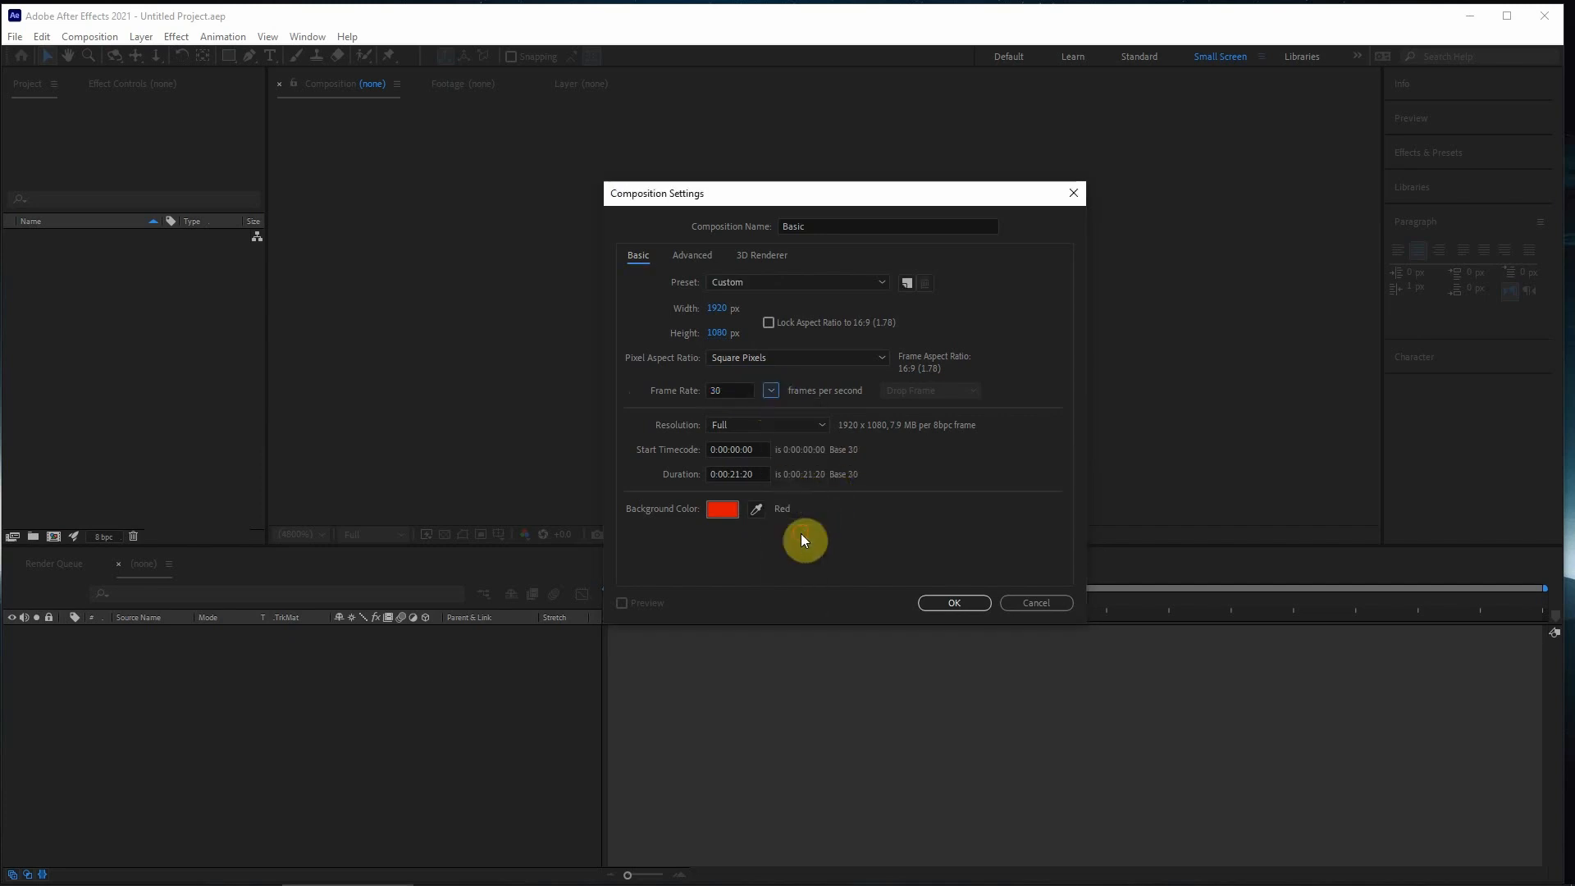
# - Set the composition's frame rate to 25 frames per second
pyautogui.click(774, 392)
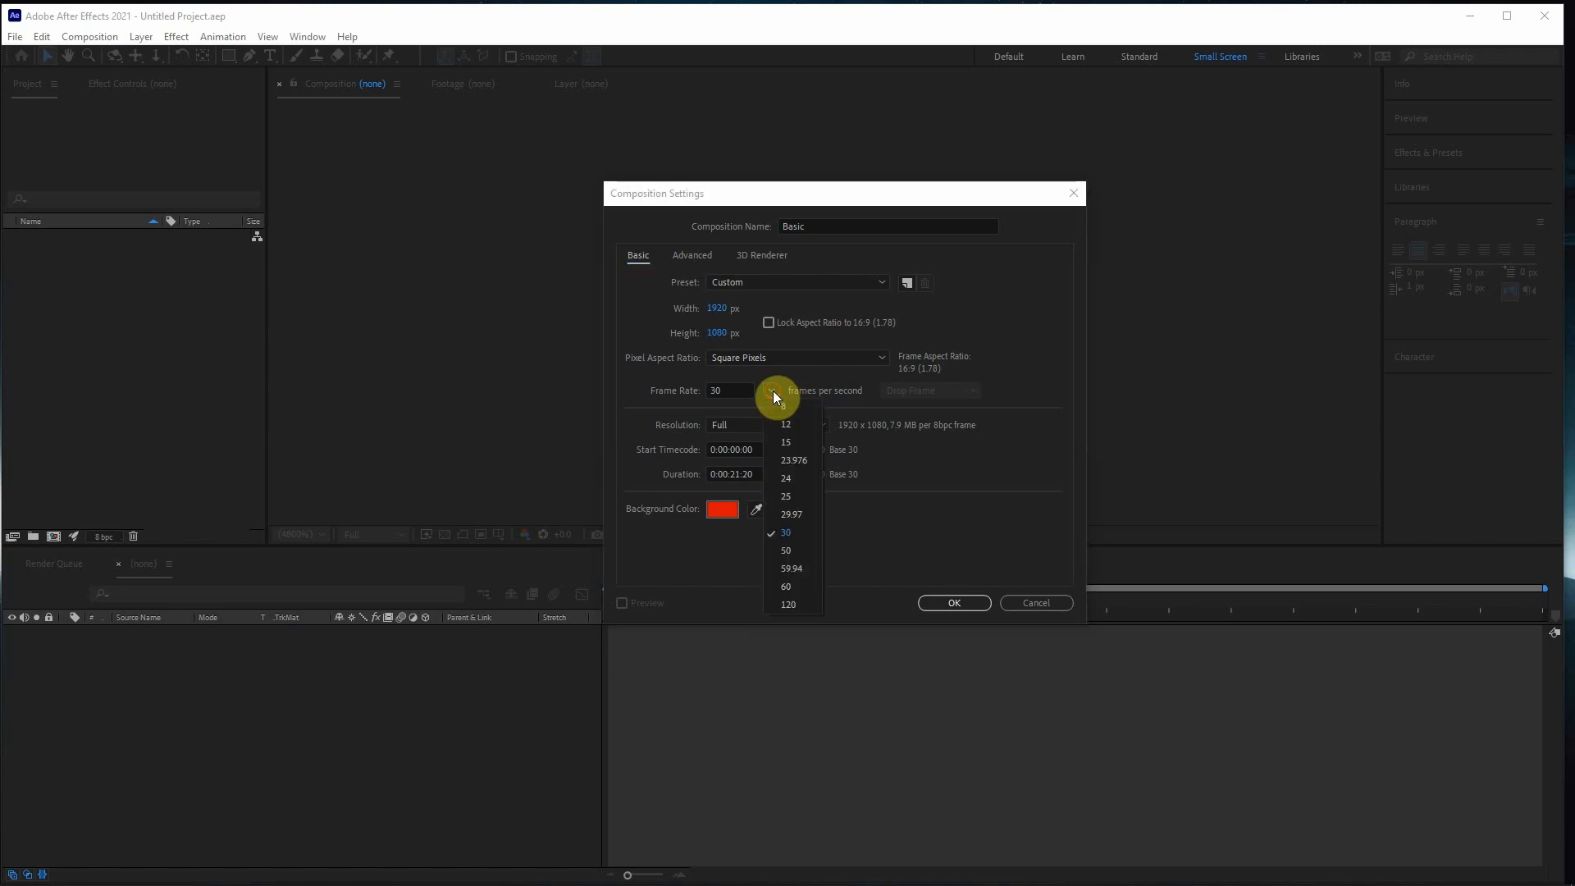
pyautogui.click(681, 405)
pyautogui.click(771, 390)
pyautogui.click(793, 497)
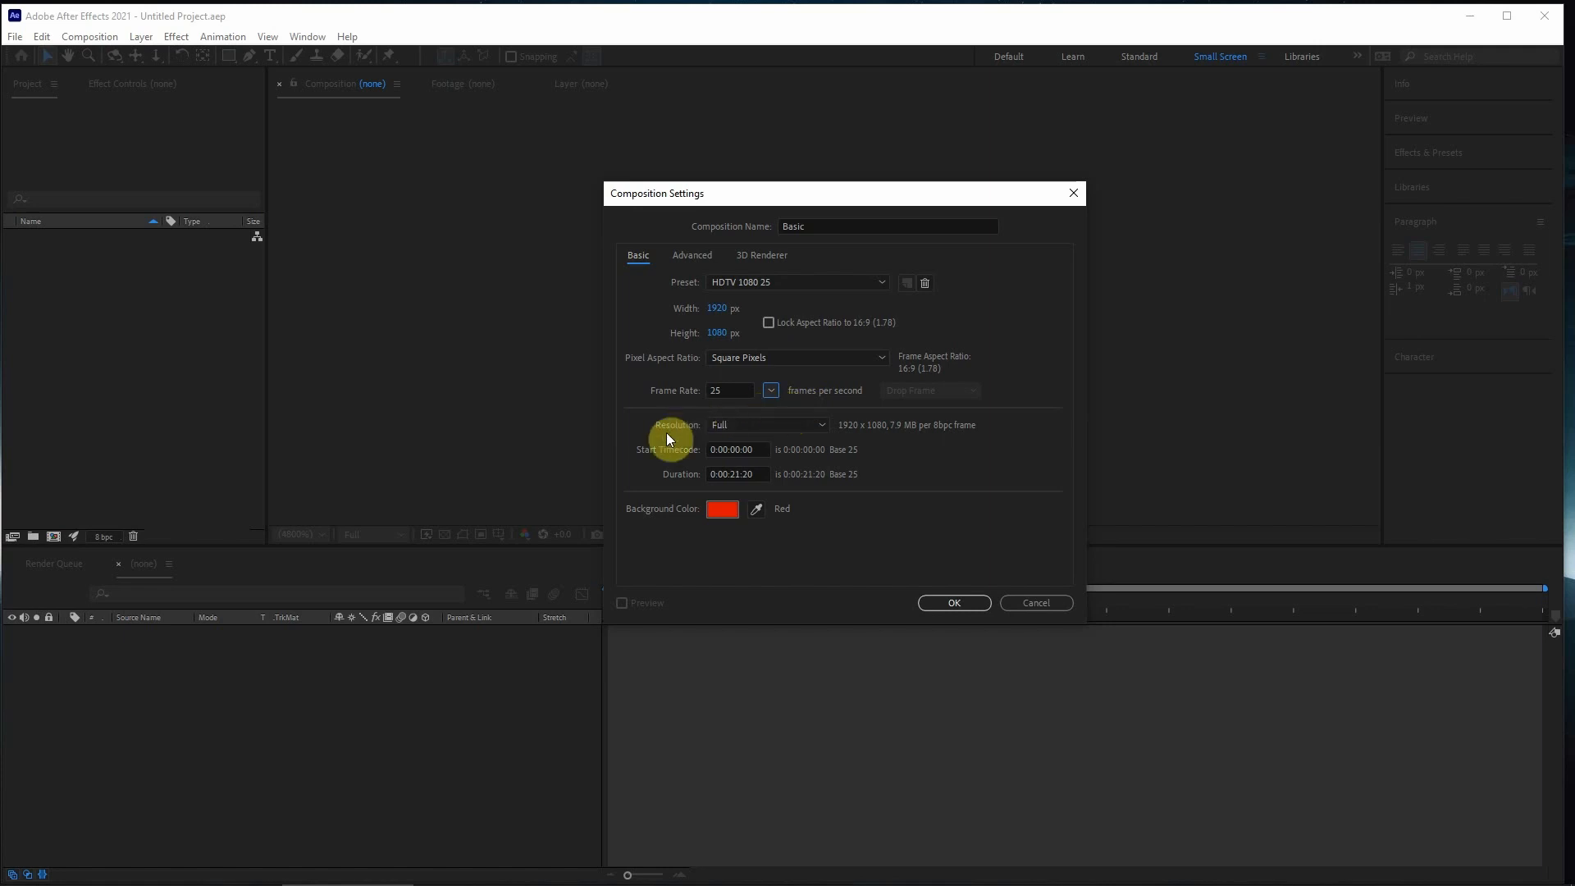
# - Choose Full as the composition's resolution and look over the other resolution options
pyautogui.click(802, 425)
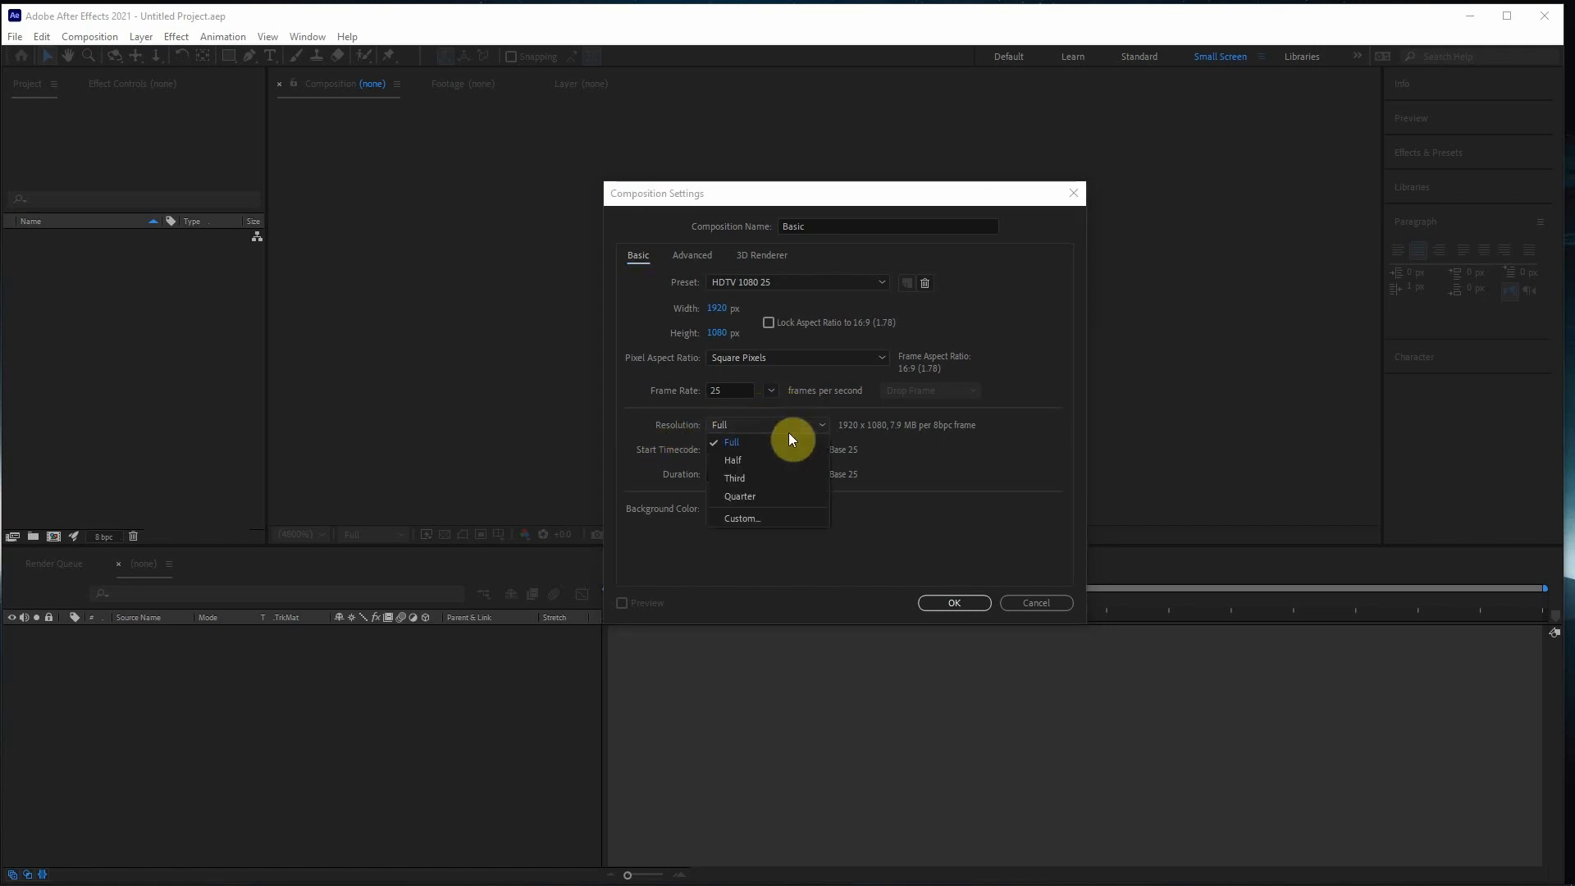
pyautogui.click(717, 443)
pyautogui.click(781, 425)
pyautogui.click(986, 450)
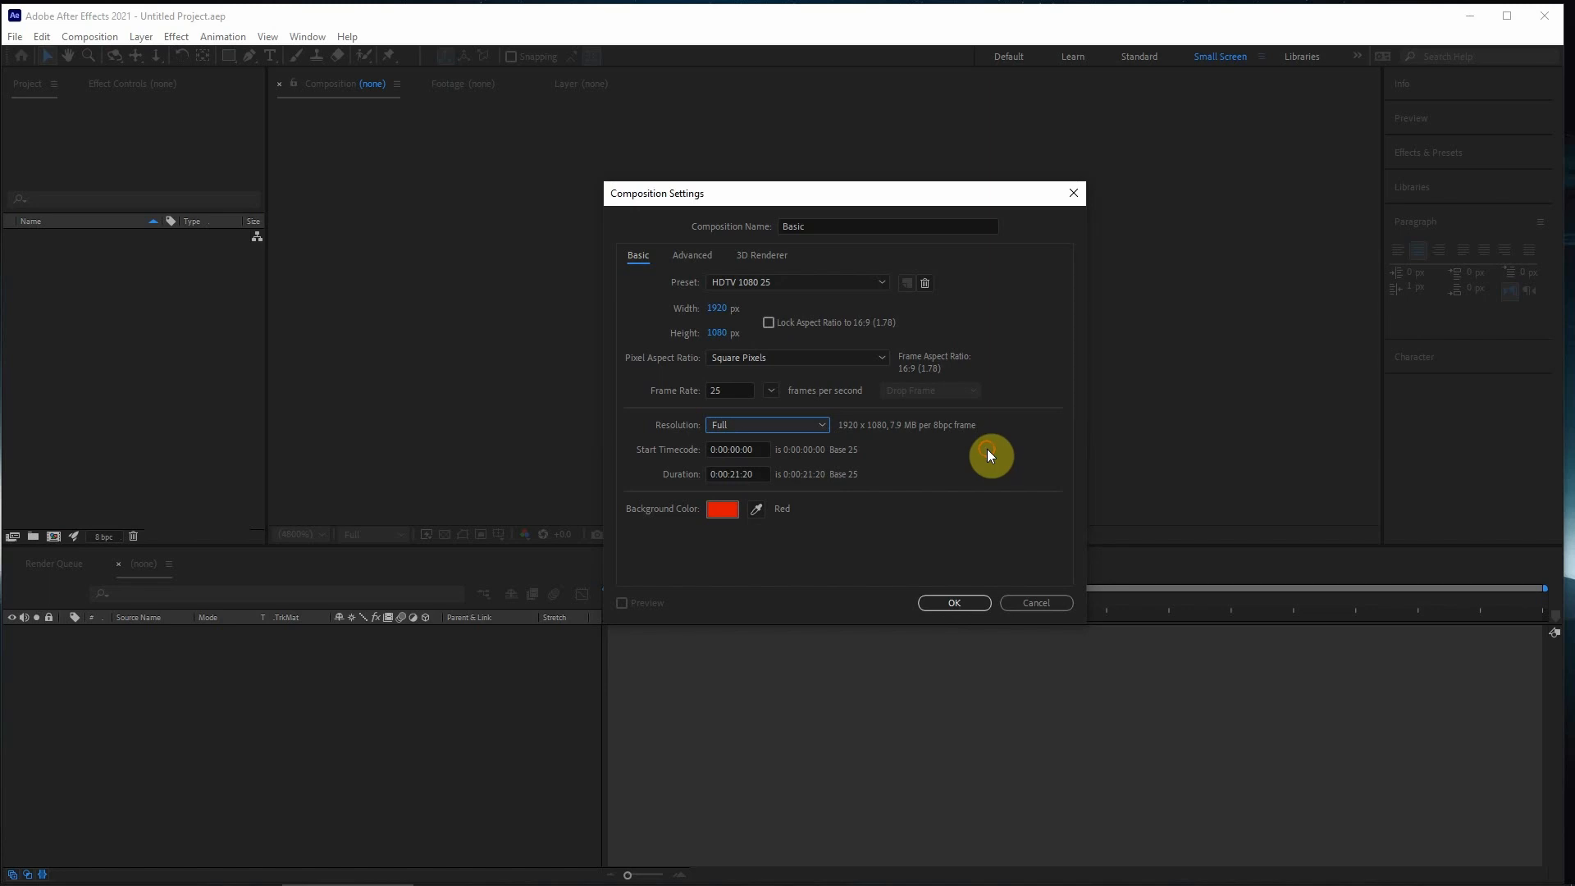
pyautogui.click(774, 425)
pyautogui.click(658, 408)
# - Set the composition's start timecode to 1:00:00:00
pyautogui.click(768, 452)
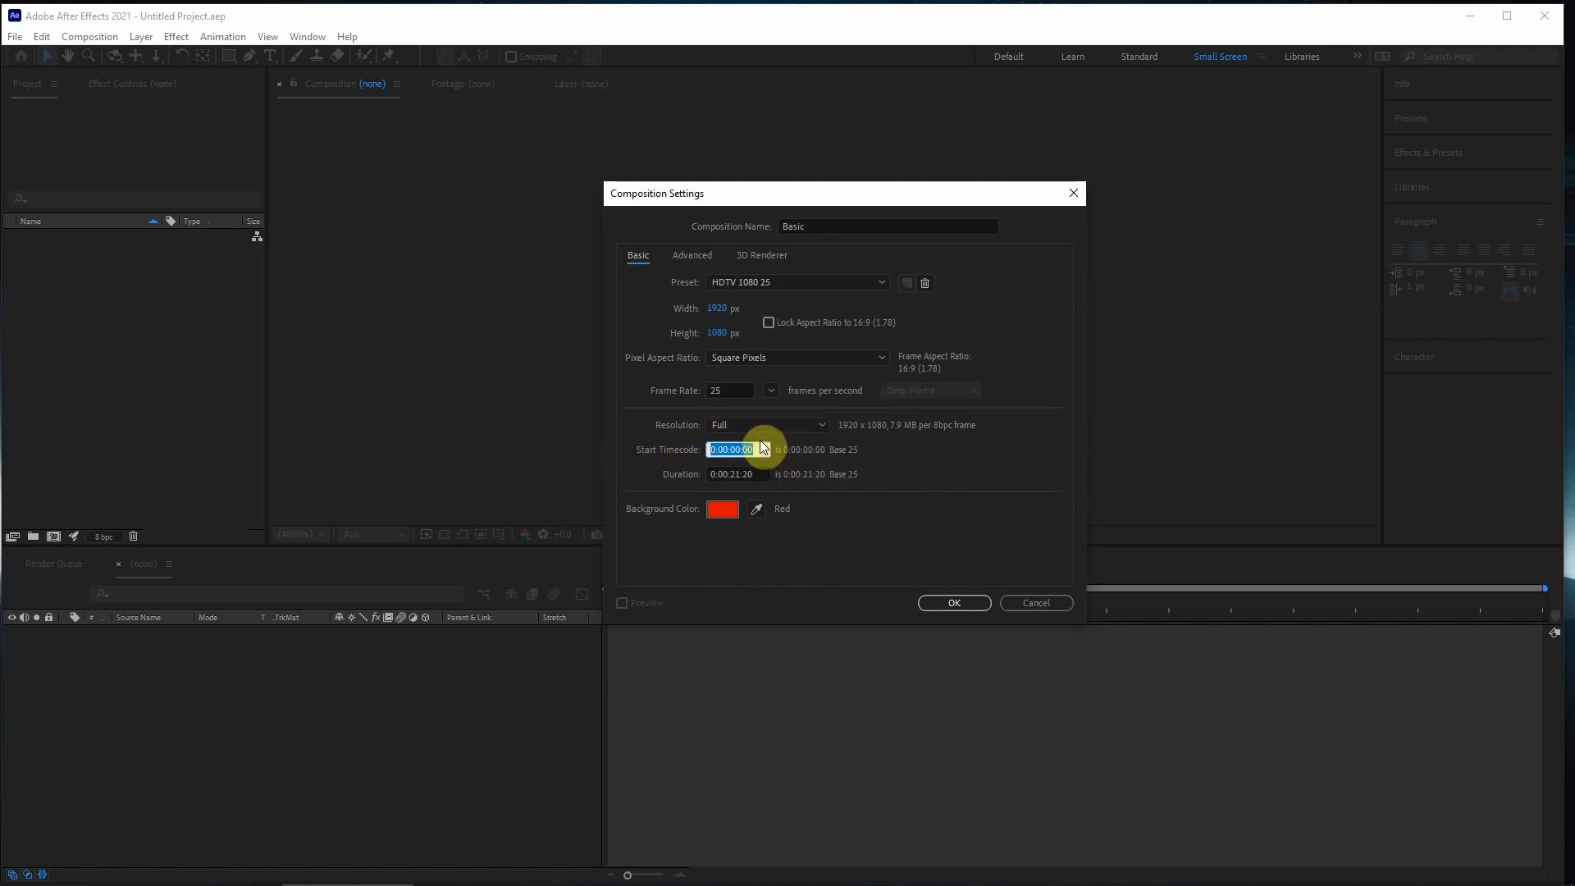
pyautogui.click(713, 450)
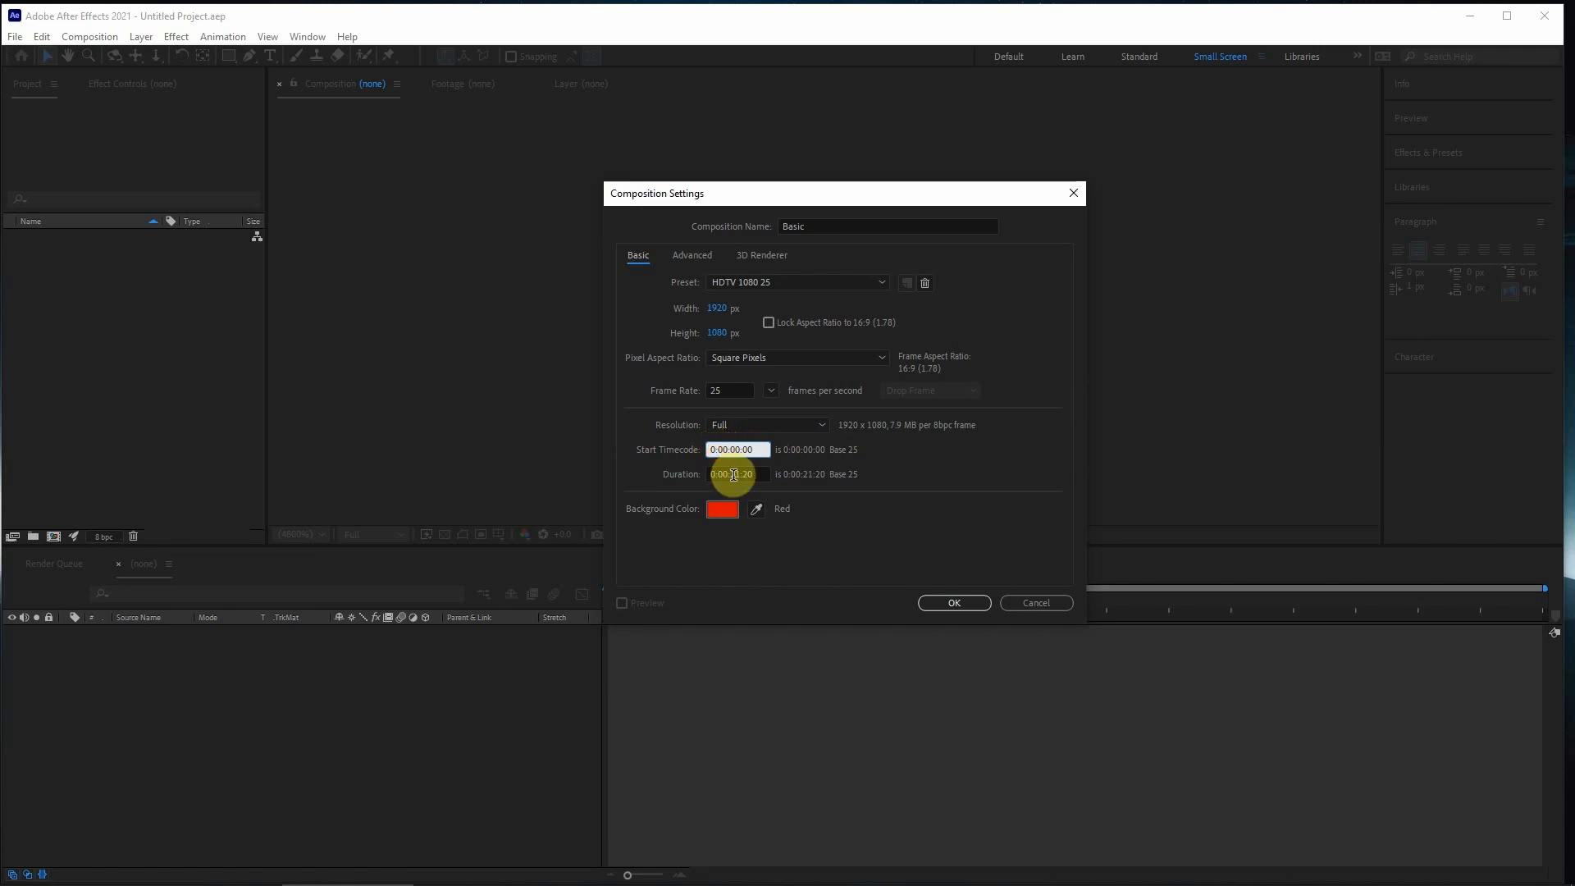
pyautogui.write('1')
# - Go through the units of the start timecode and set it to 0:00:00:00
pyautogui.doubleClick(769, 455)
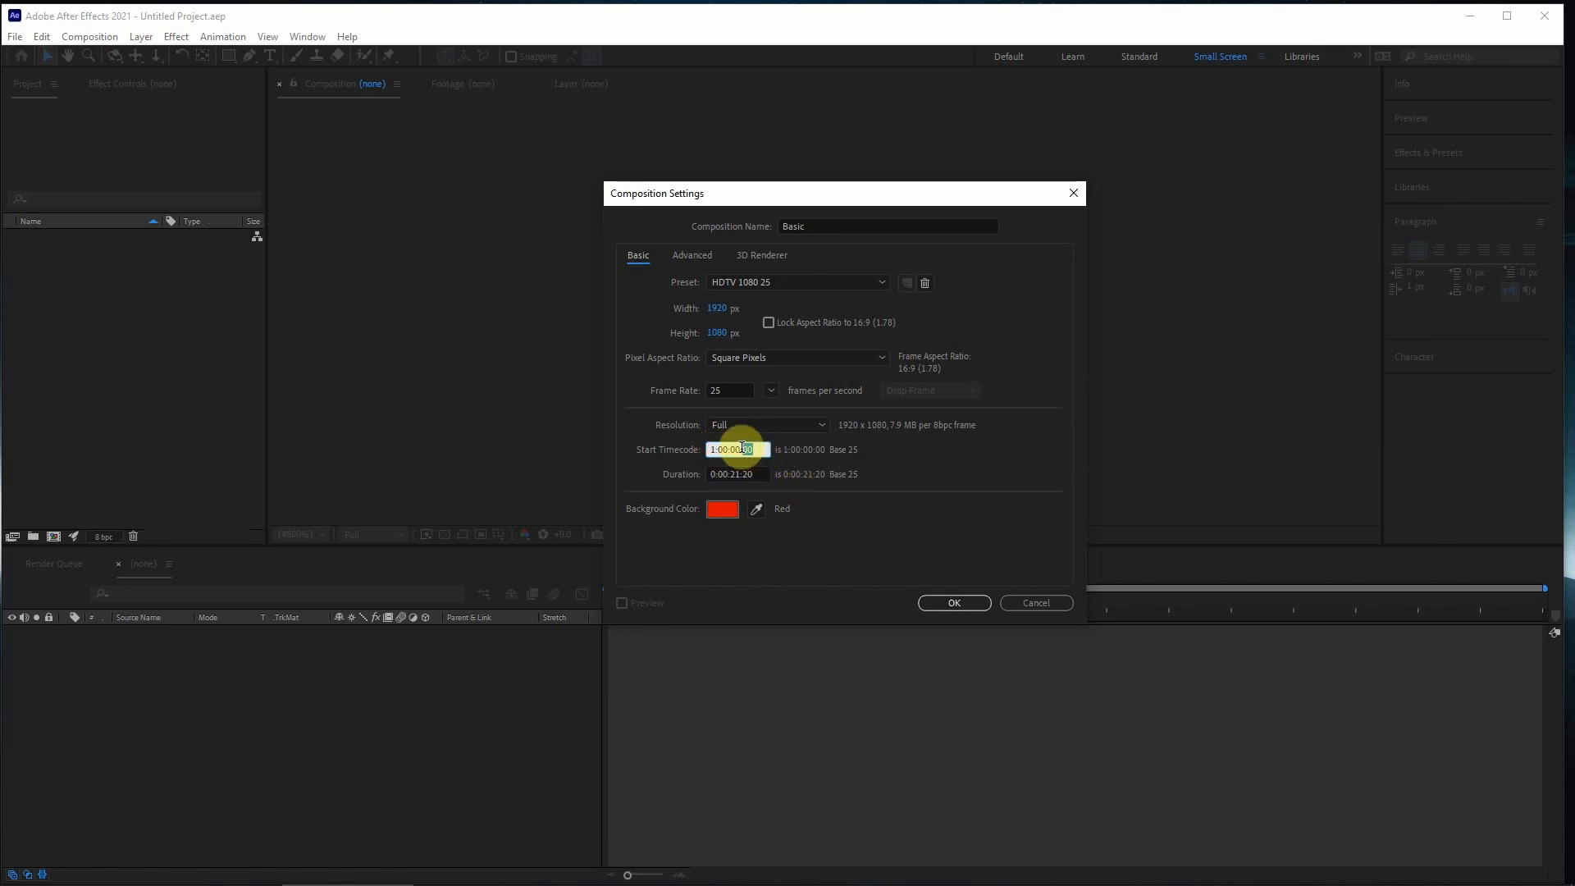
pyautogui.doubleClick(734, 450)
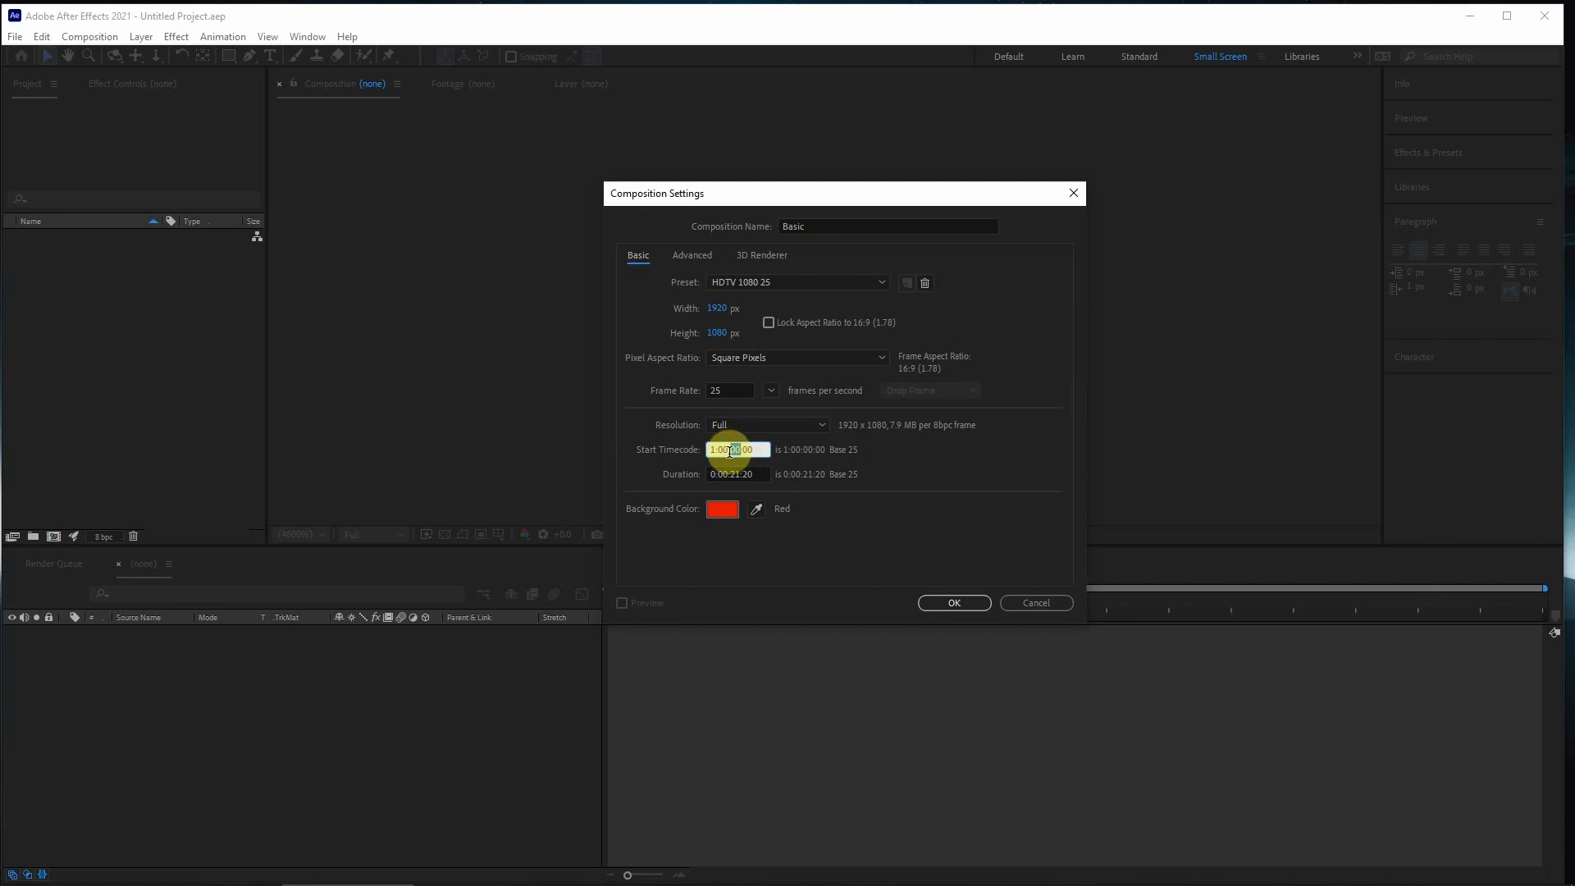
pyautogui.doubleClick(719, 450)
pyautogui.doubleClick(711, 450)
pyautogui.moveTo(764, 452); pyautogui.dragTo(705, 446)
# - Set the duration to 0:00:10:00 and create the composition
pyautogui.click(760, 475)
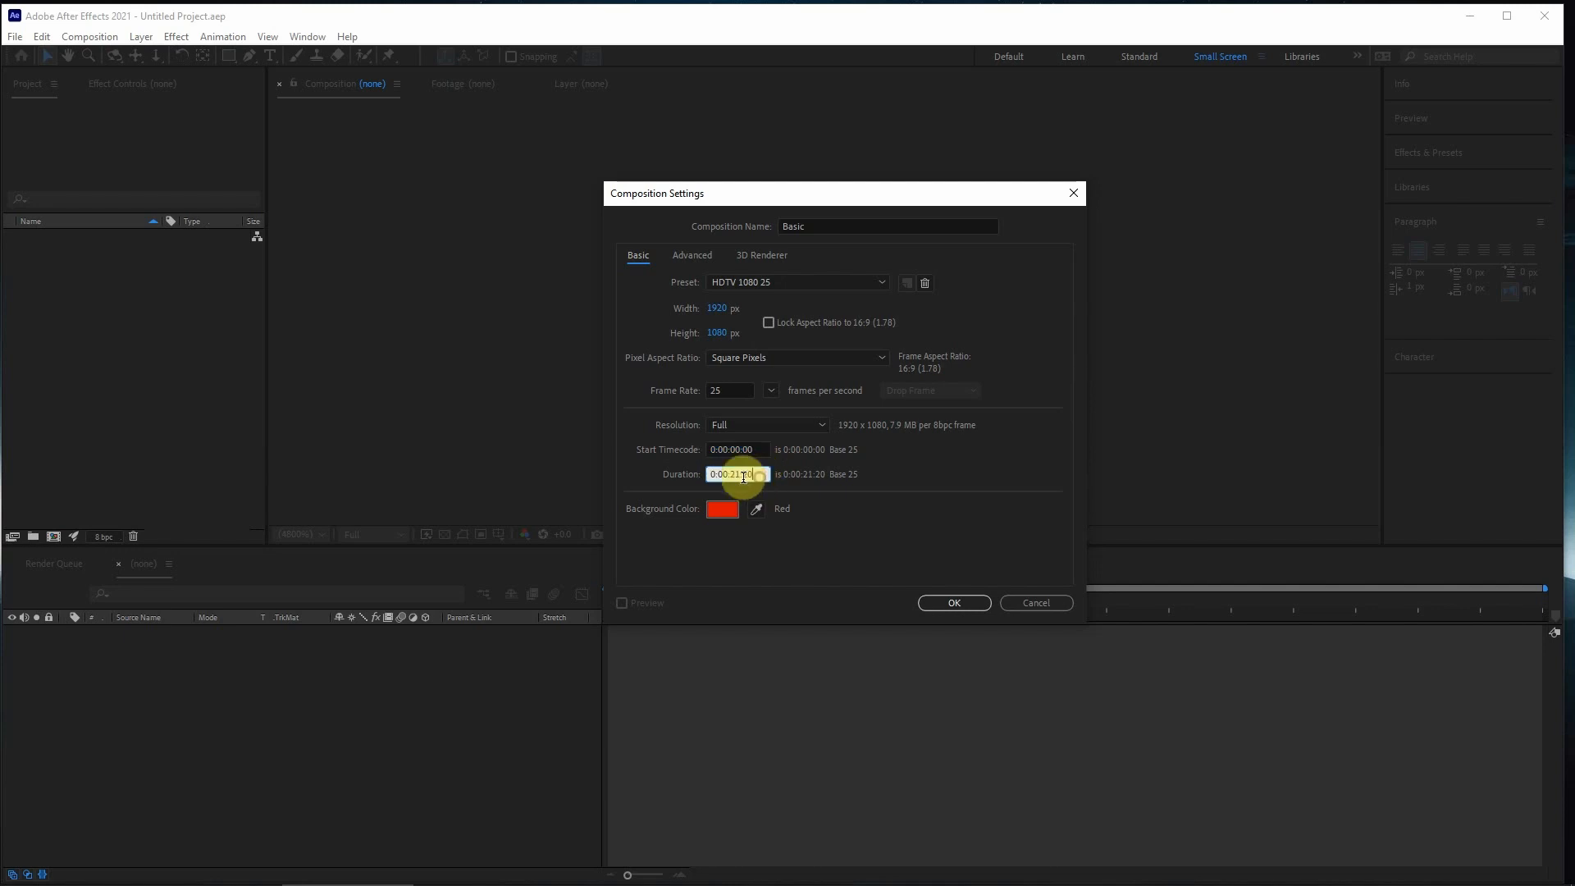
pyautogui.click(742, 474)
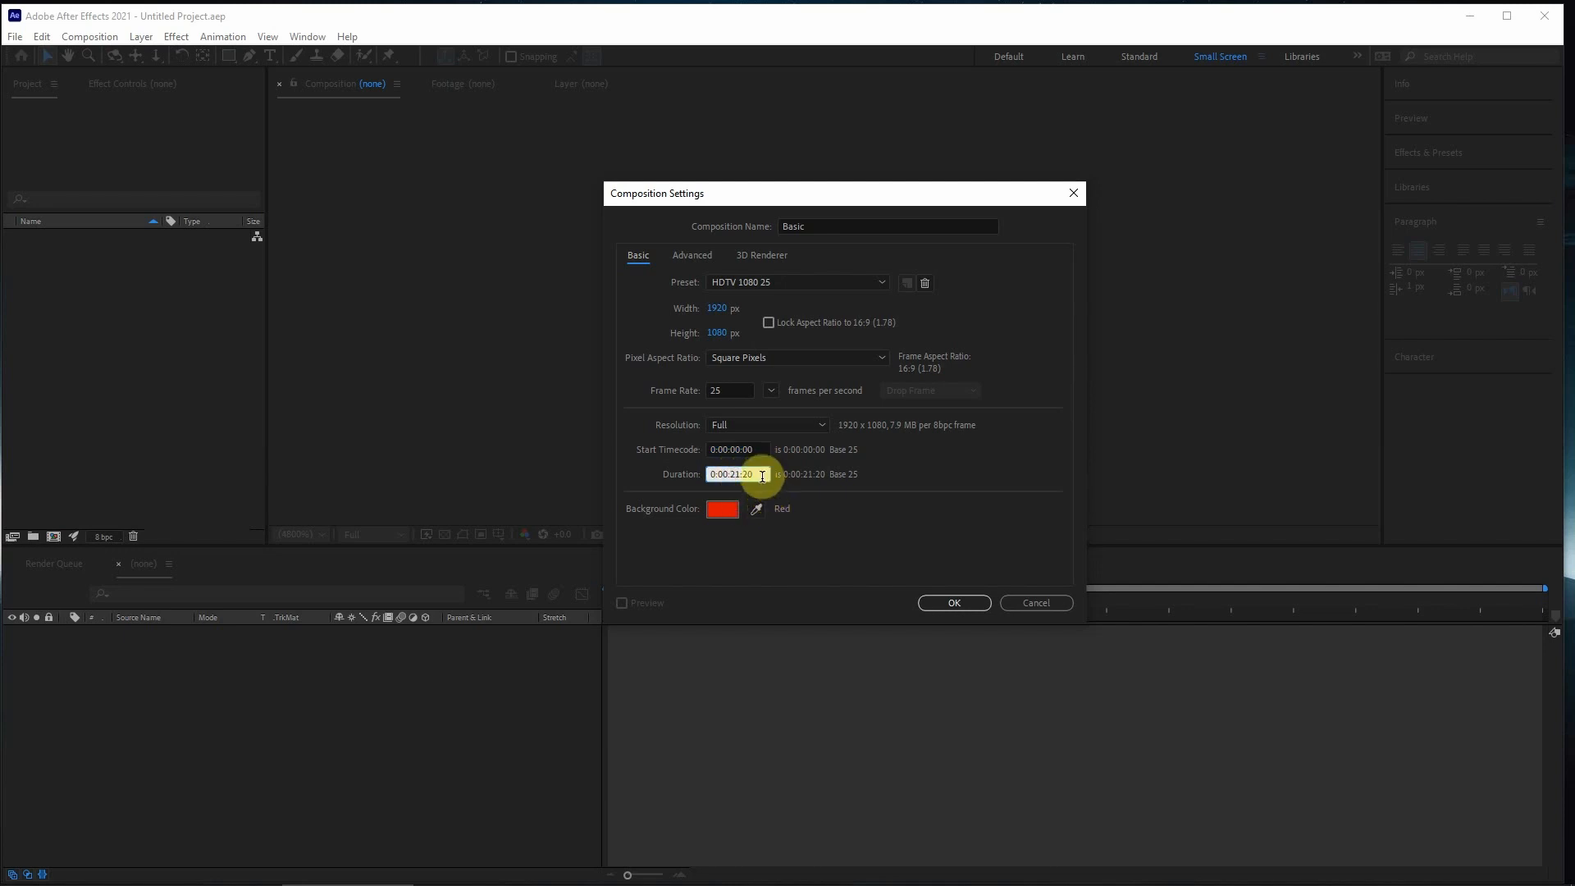
pyautogui.moveTo(762, 476)
pyautogui.mouseDown()
pyautogui.moveTo(645, 472)
pyautogui.moveTo(743, 475)
pyautogui.mouseUp()
pyautogui.click(717, 476)
pyautogui.write('00:')
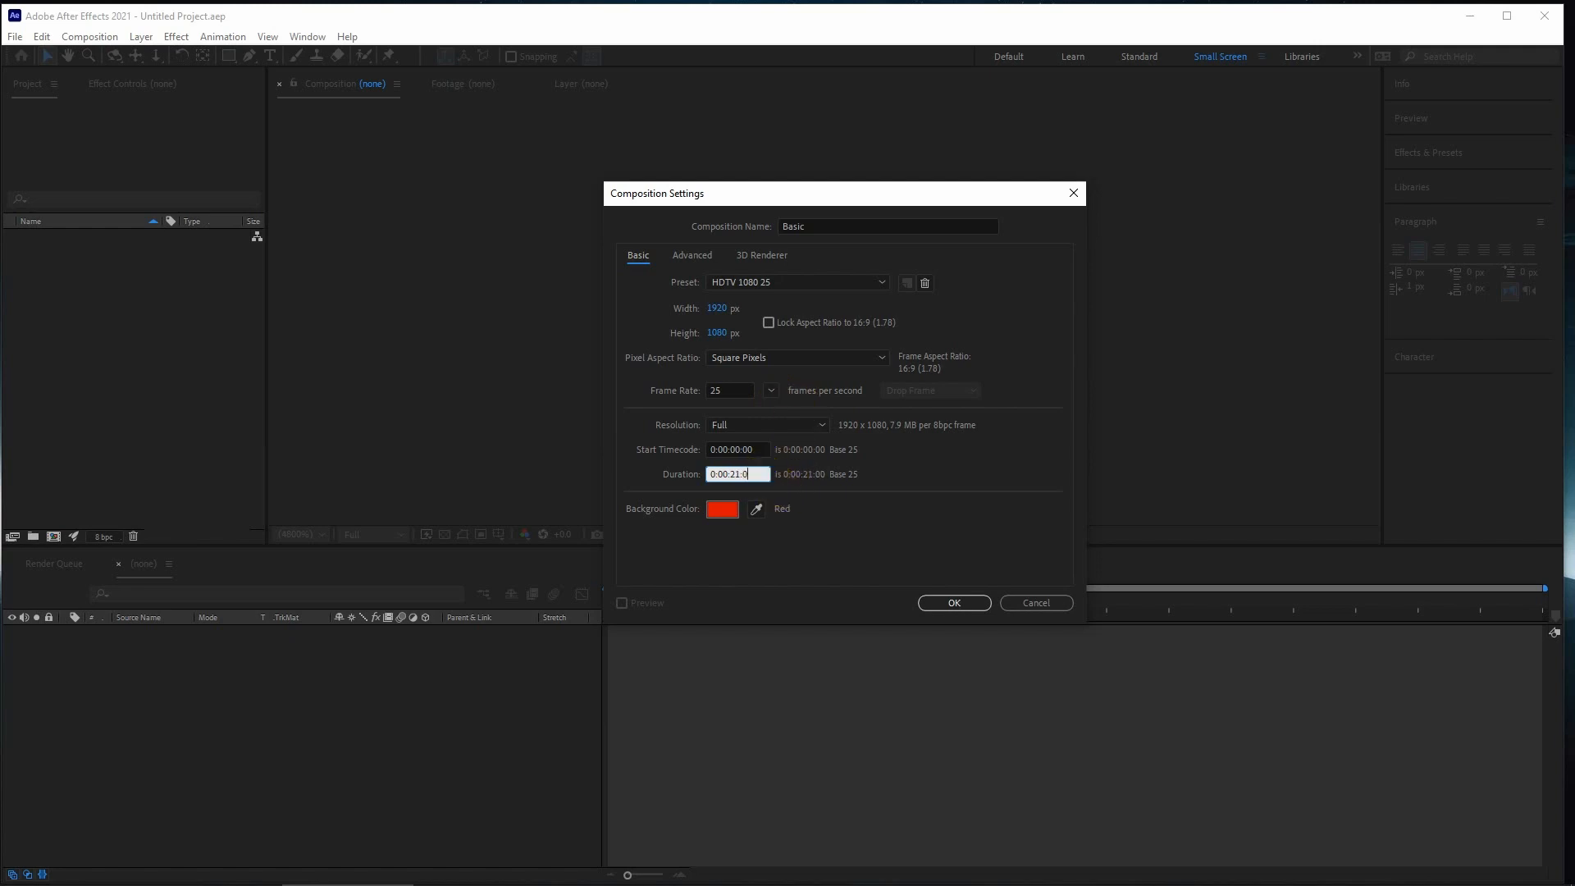
pyautogui.write('10')
pyautogui.click(955, 604)
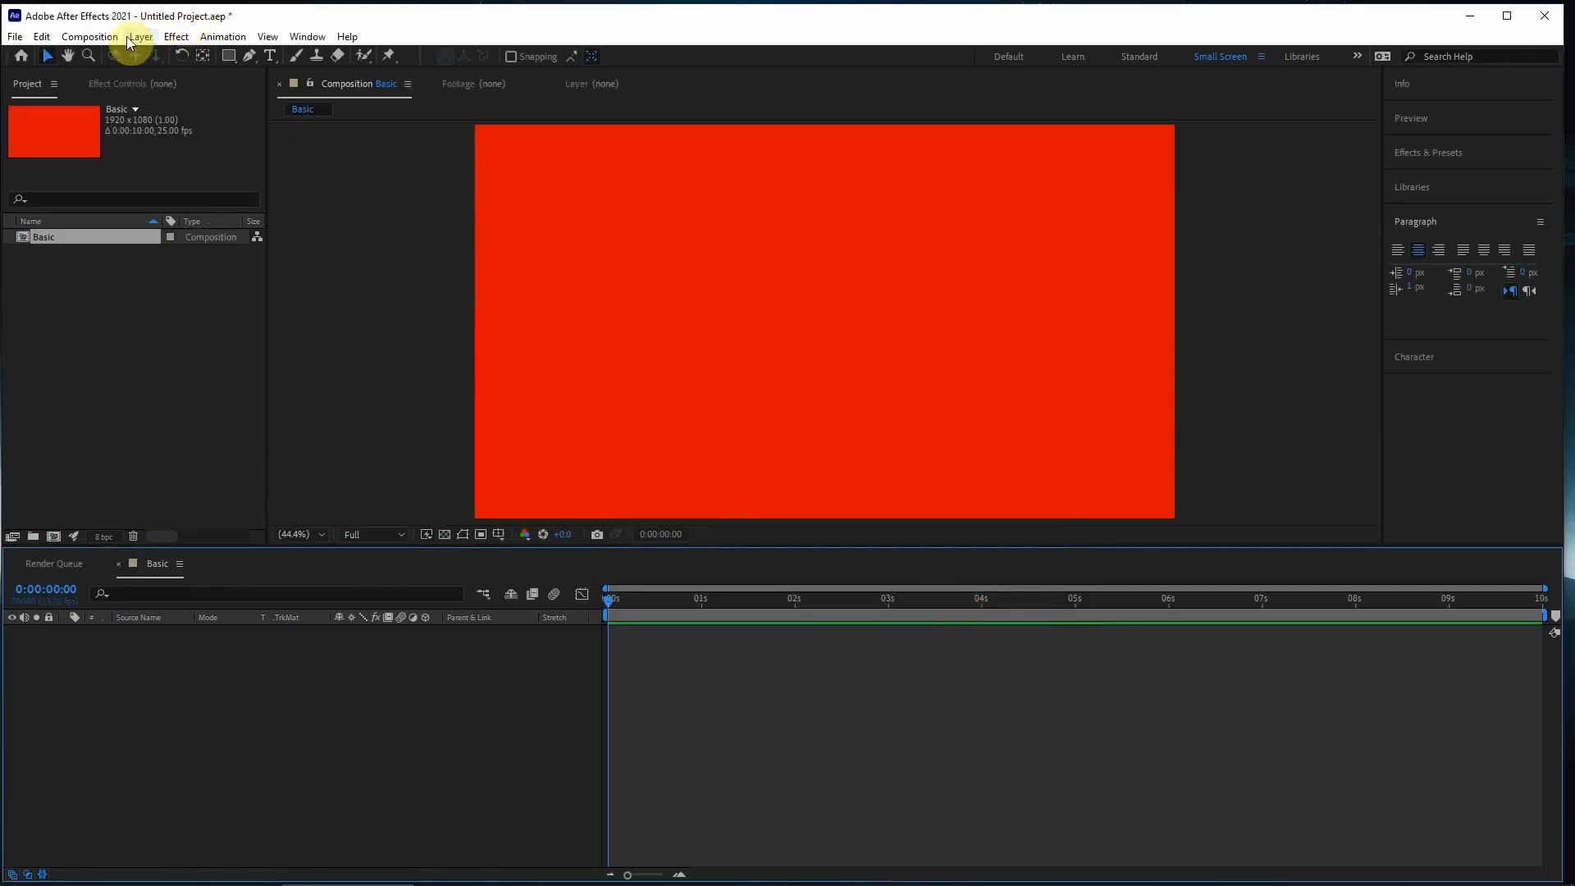
# - Change the Basic composition's background color to black (000000) in its composition settings
pyautogui.click(361, 240)
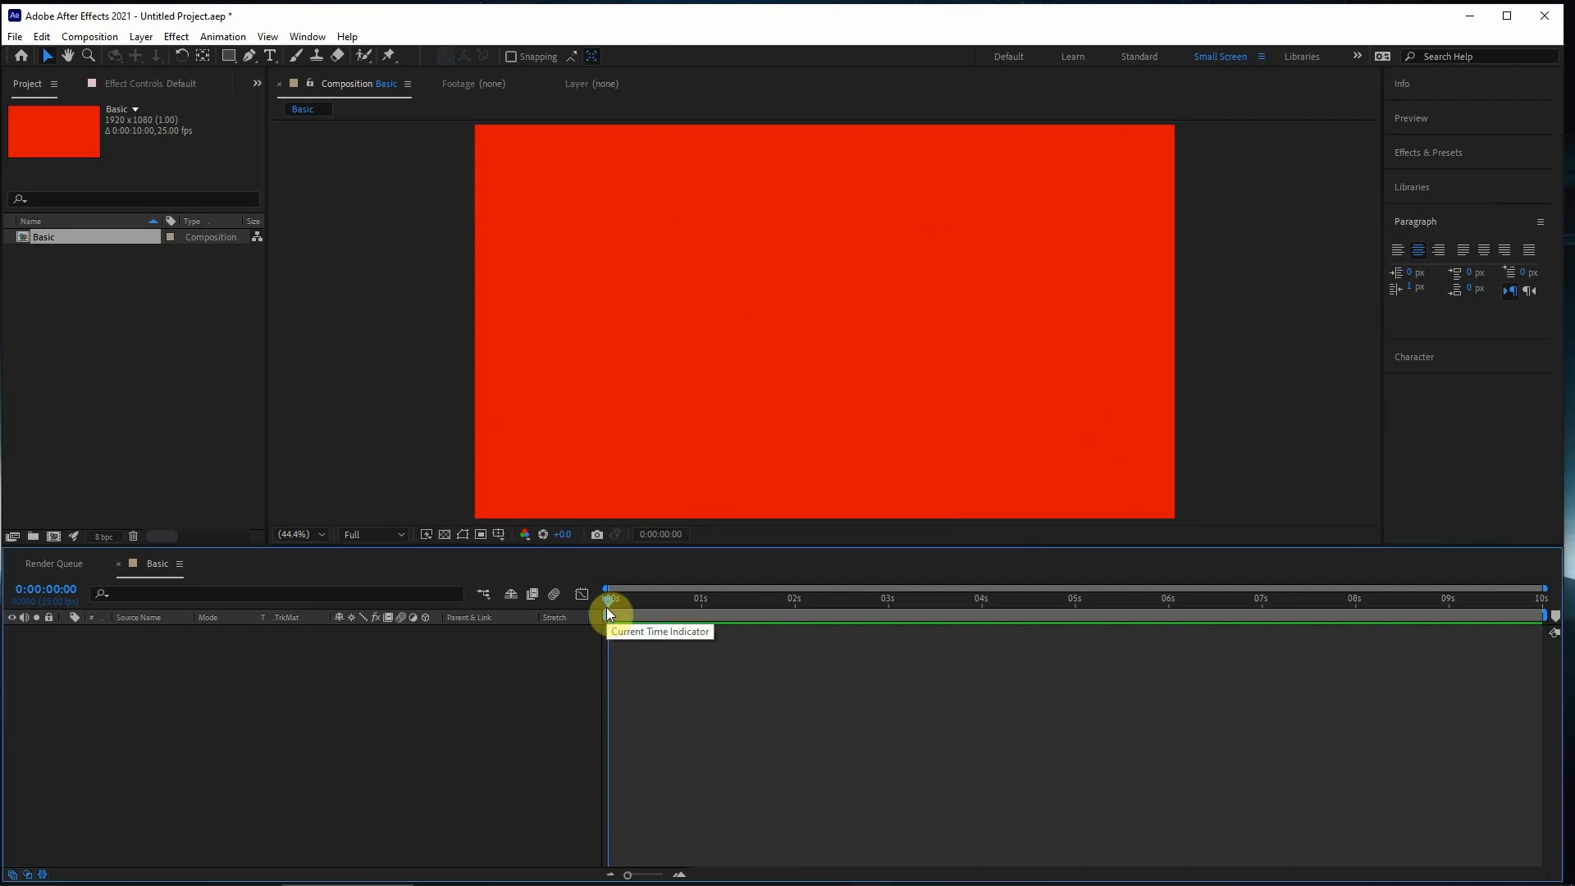
pyautogui.click(95, 36)
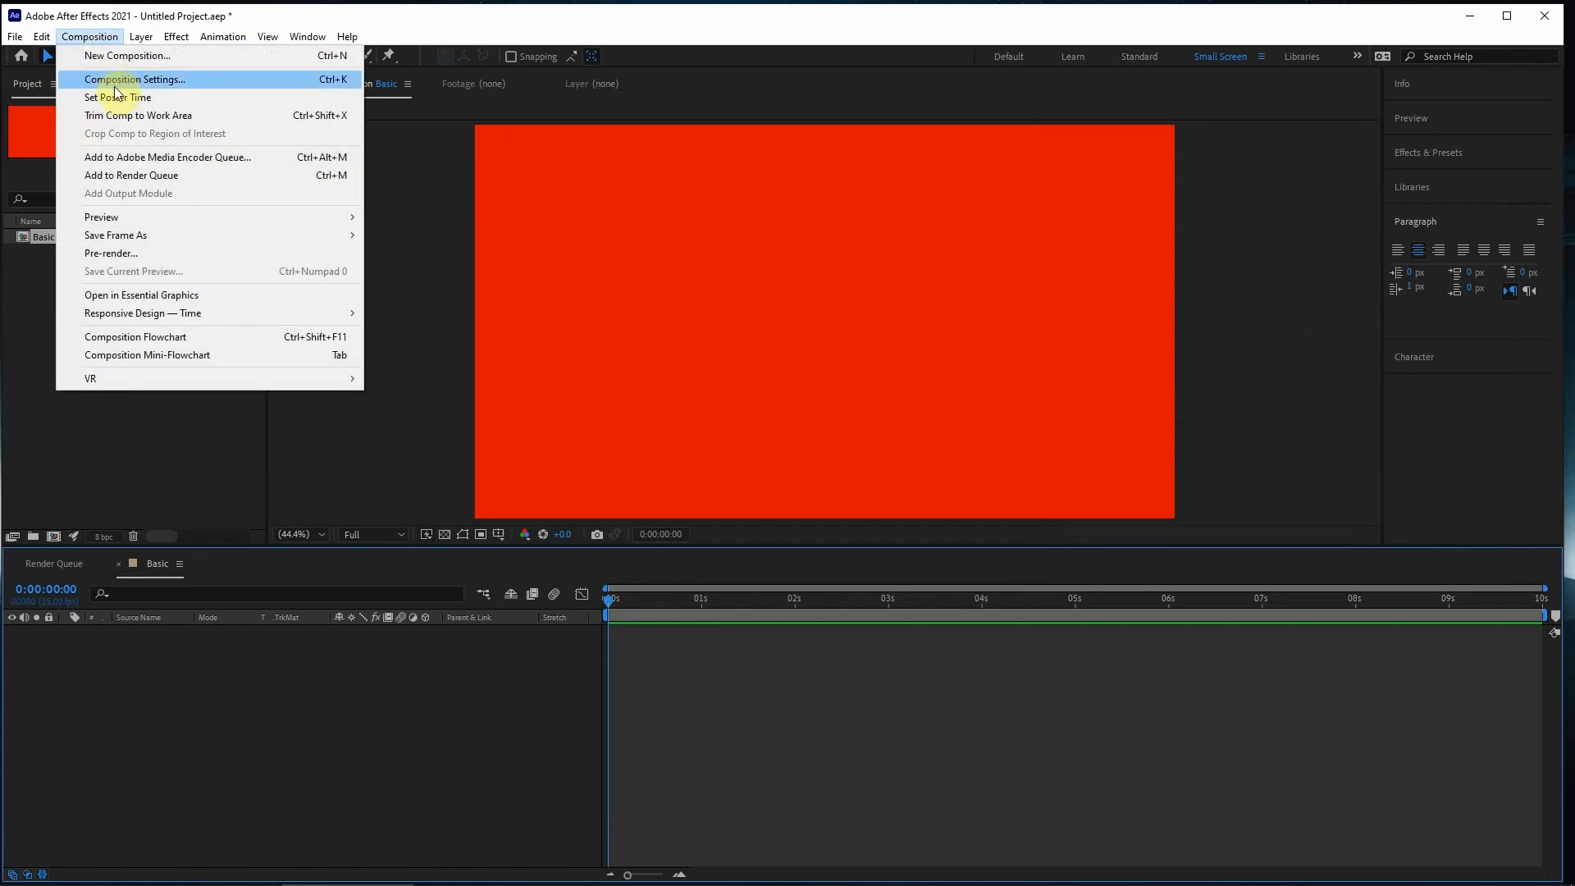
pyautogui.click(111, 79)
pyautogui.click(1147, 465)
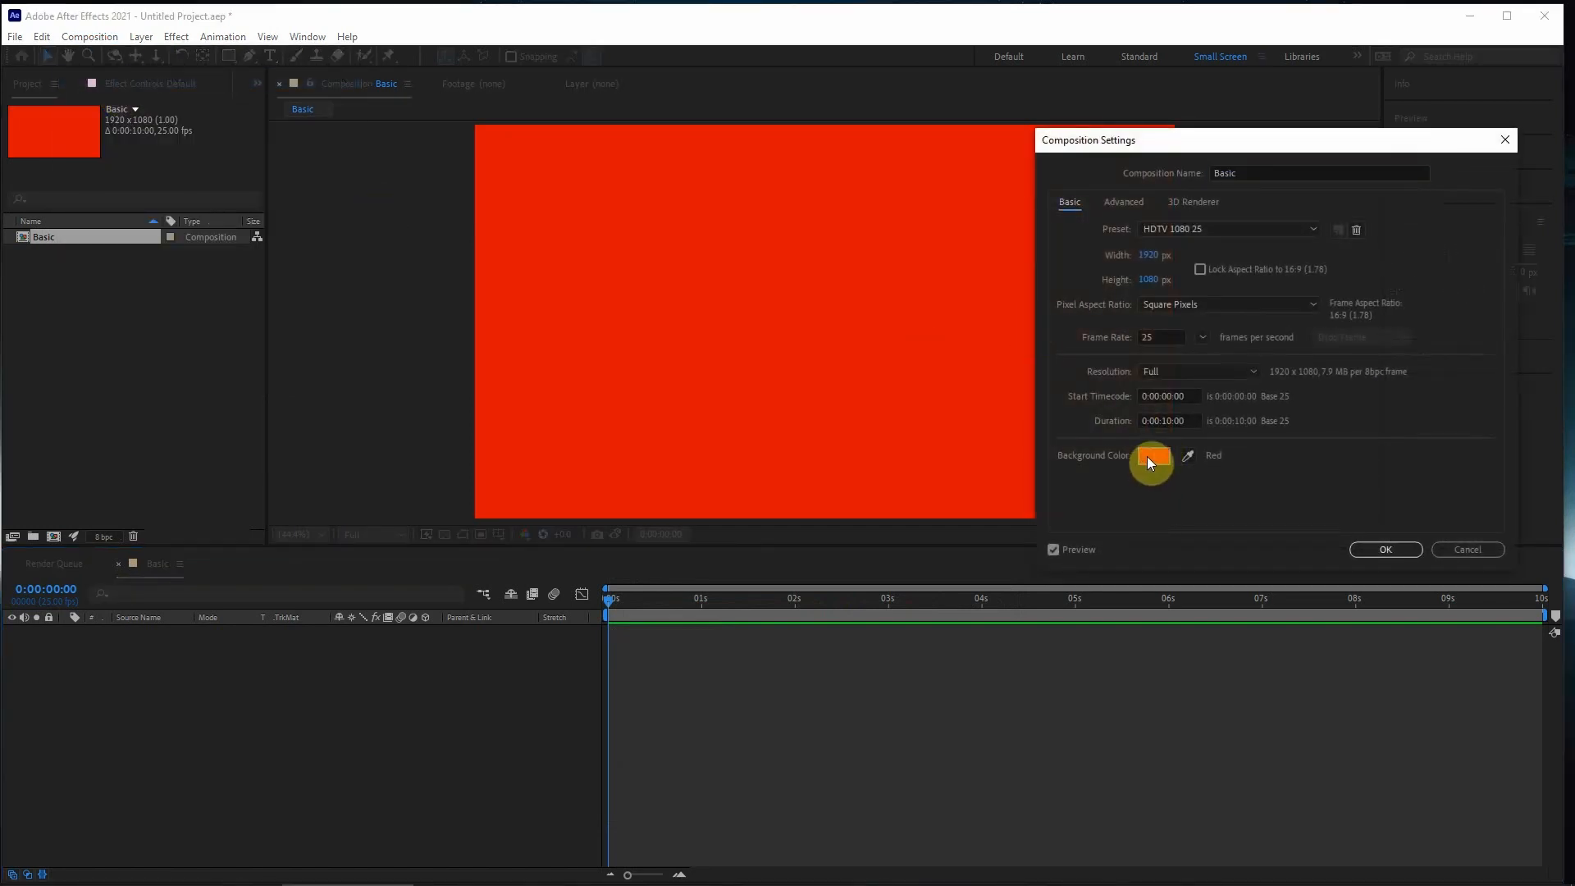
pyautogui.click(746, 680)
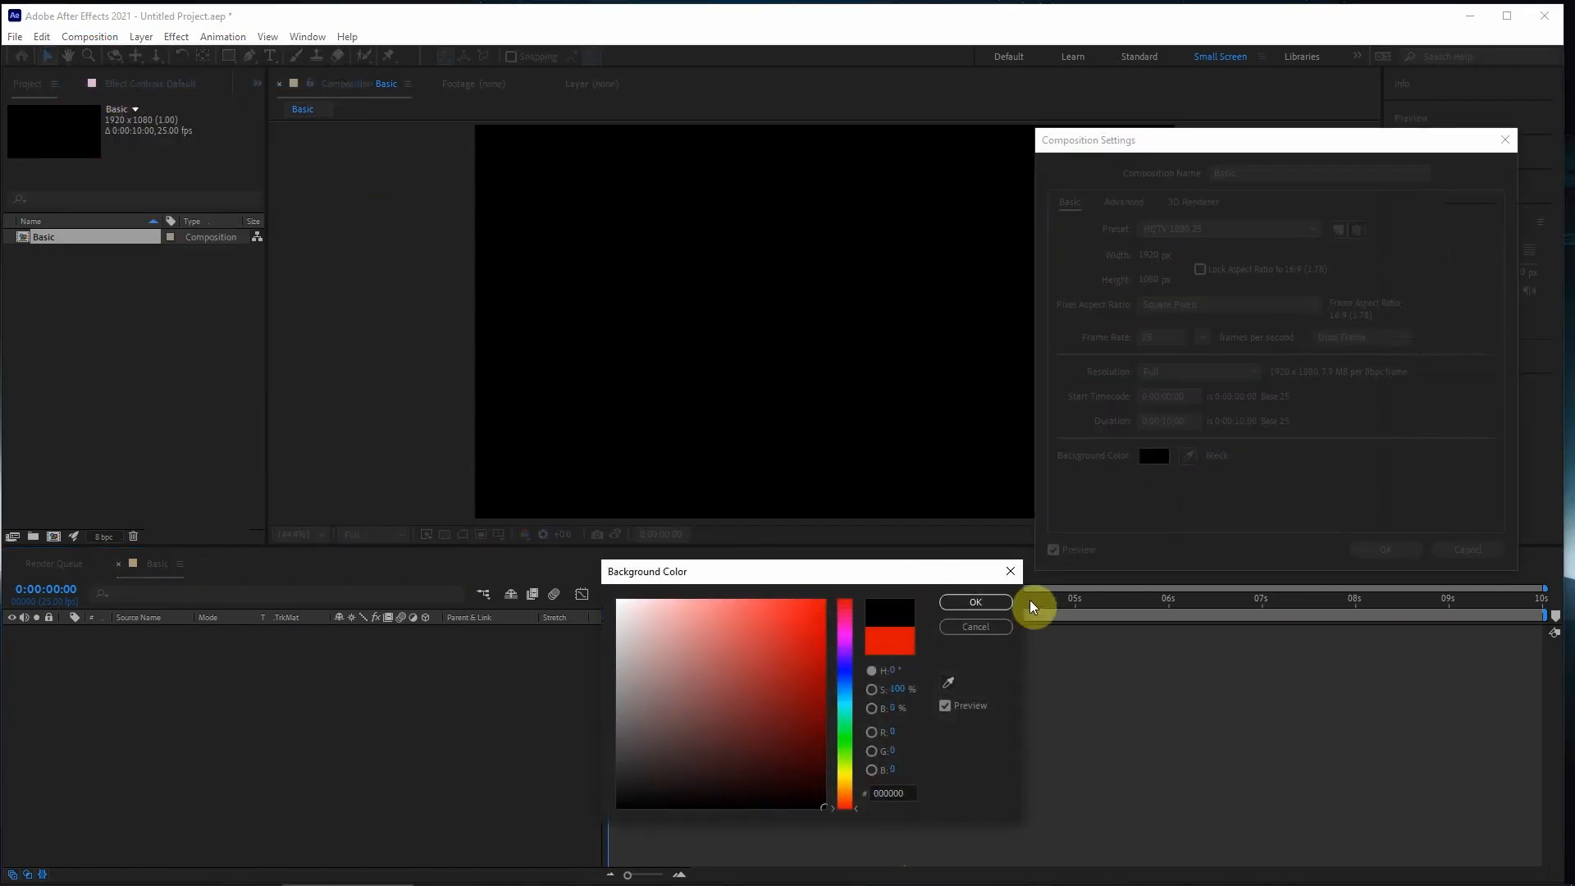
pyautogui.click(985, 603)
pyautogui.click(1396, 548)
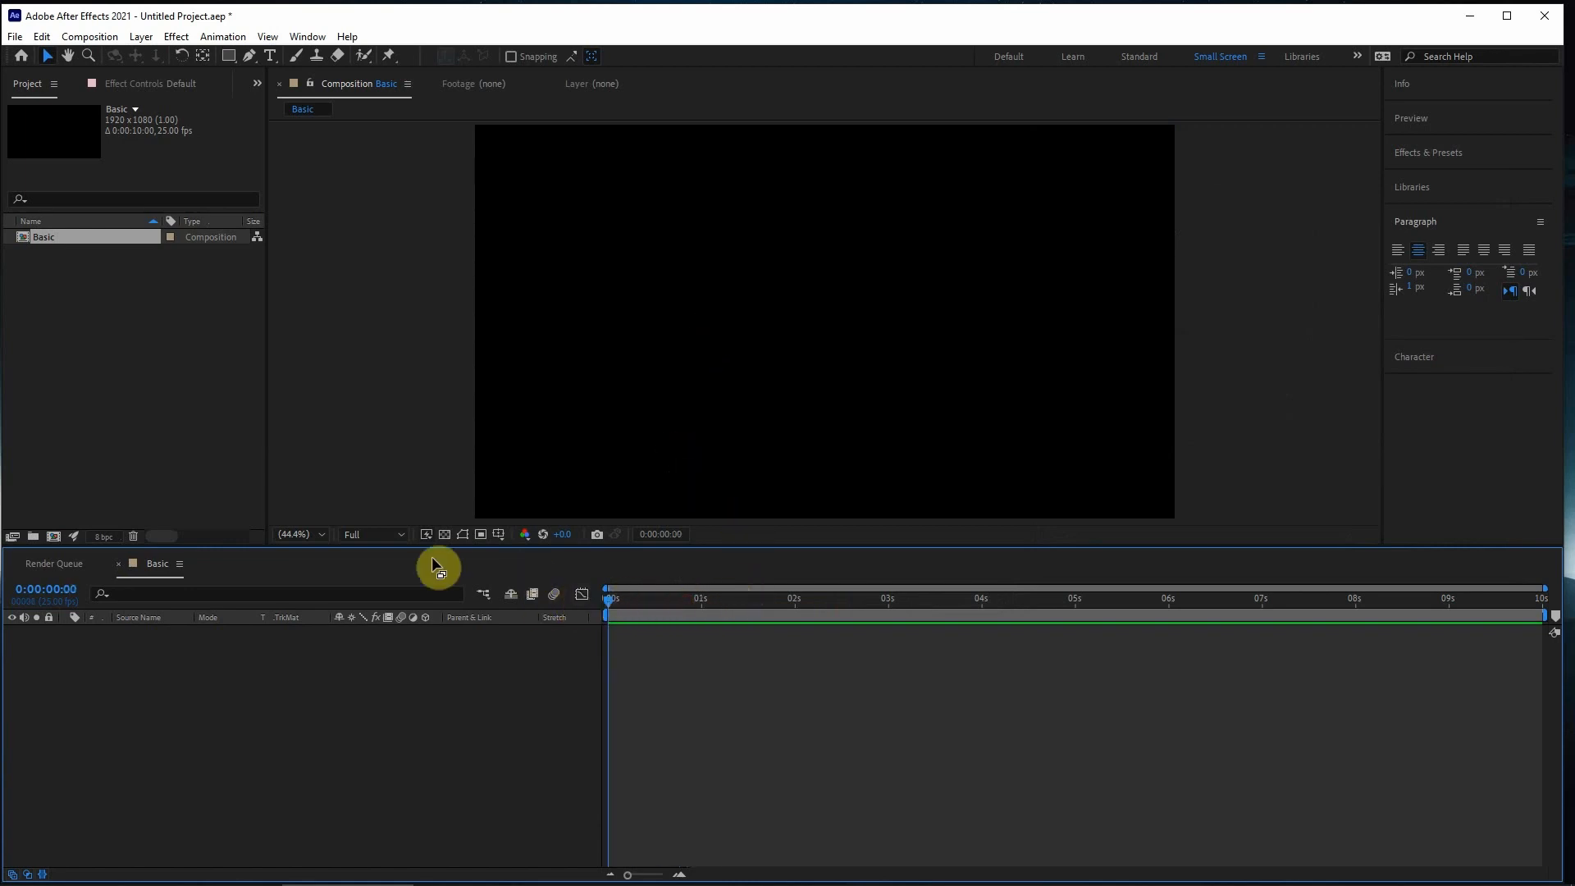
pyautogui.moveTo(716, 612); pyautogui.dragTo(801, 621)
pyautogui.moveTo(1372, 625); pyautogui.dragTo(332, 585)
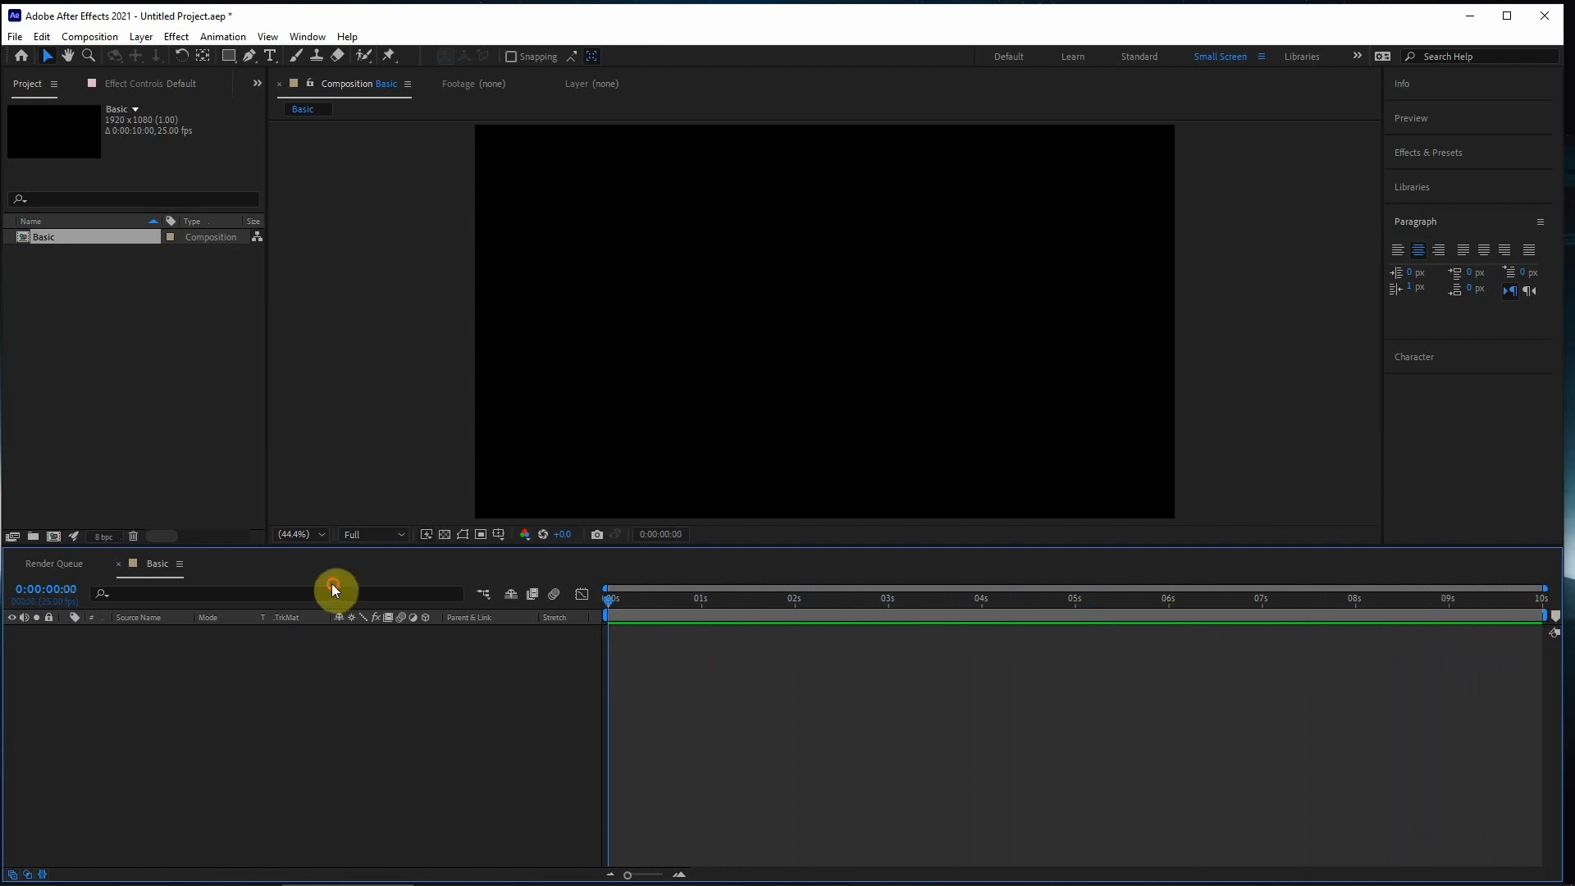
pyautogui.click(91, 283)
pyautogui.click(23, 237)
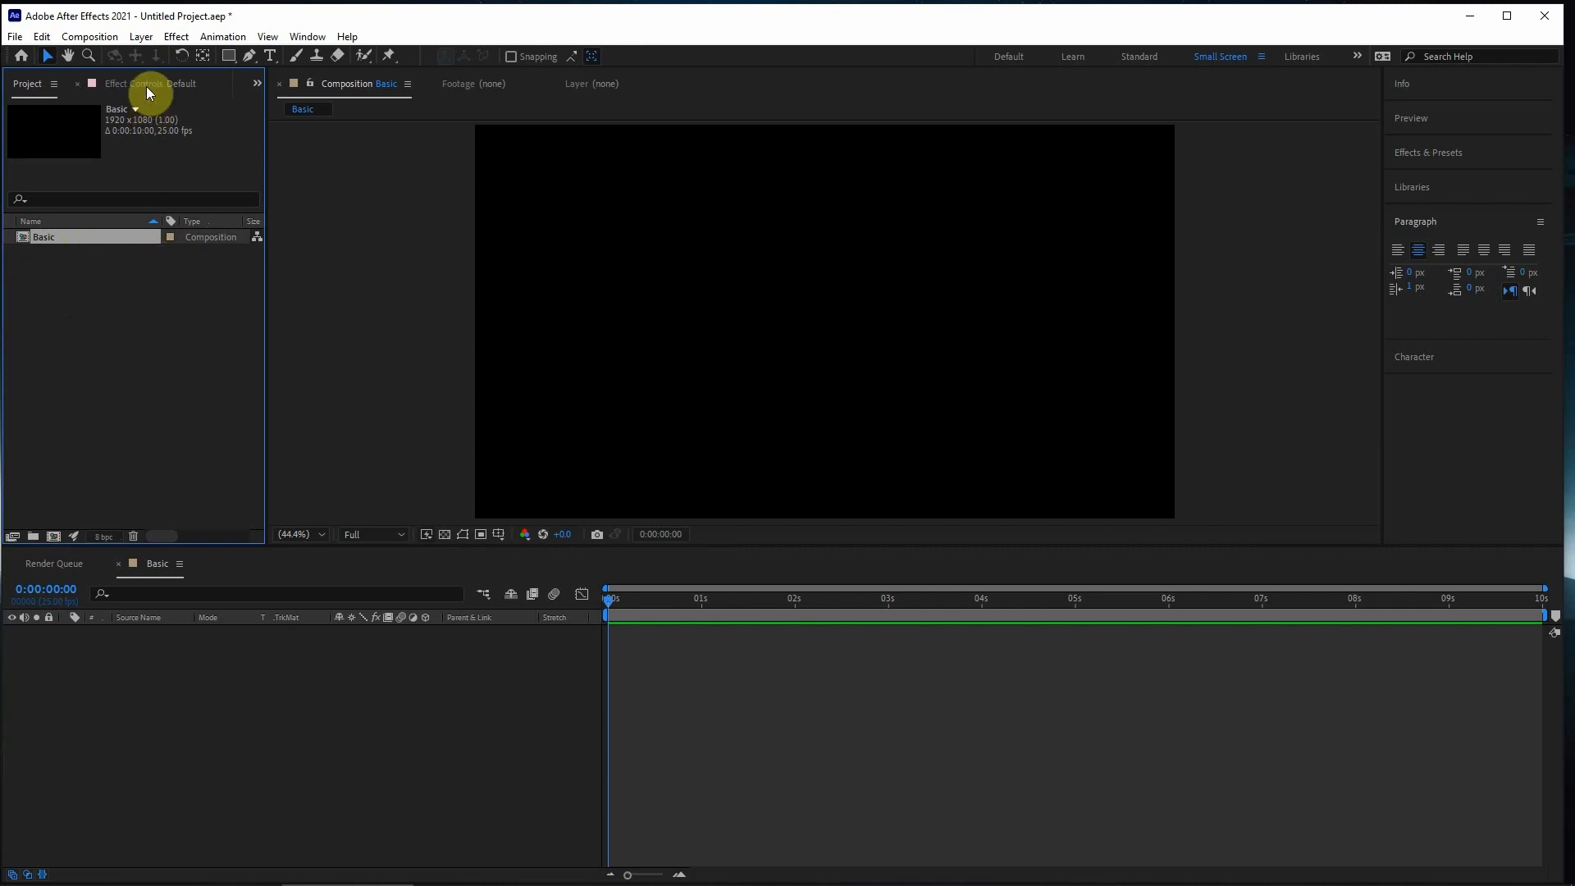
# - Create a new text layer reading BASIC and return to the Selection tool
pyautogui.click(148, 36)
pyautogui.moveTo(160, 55)
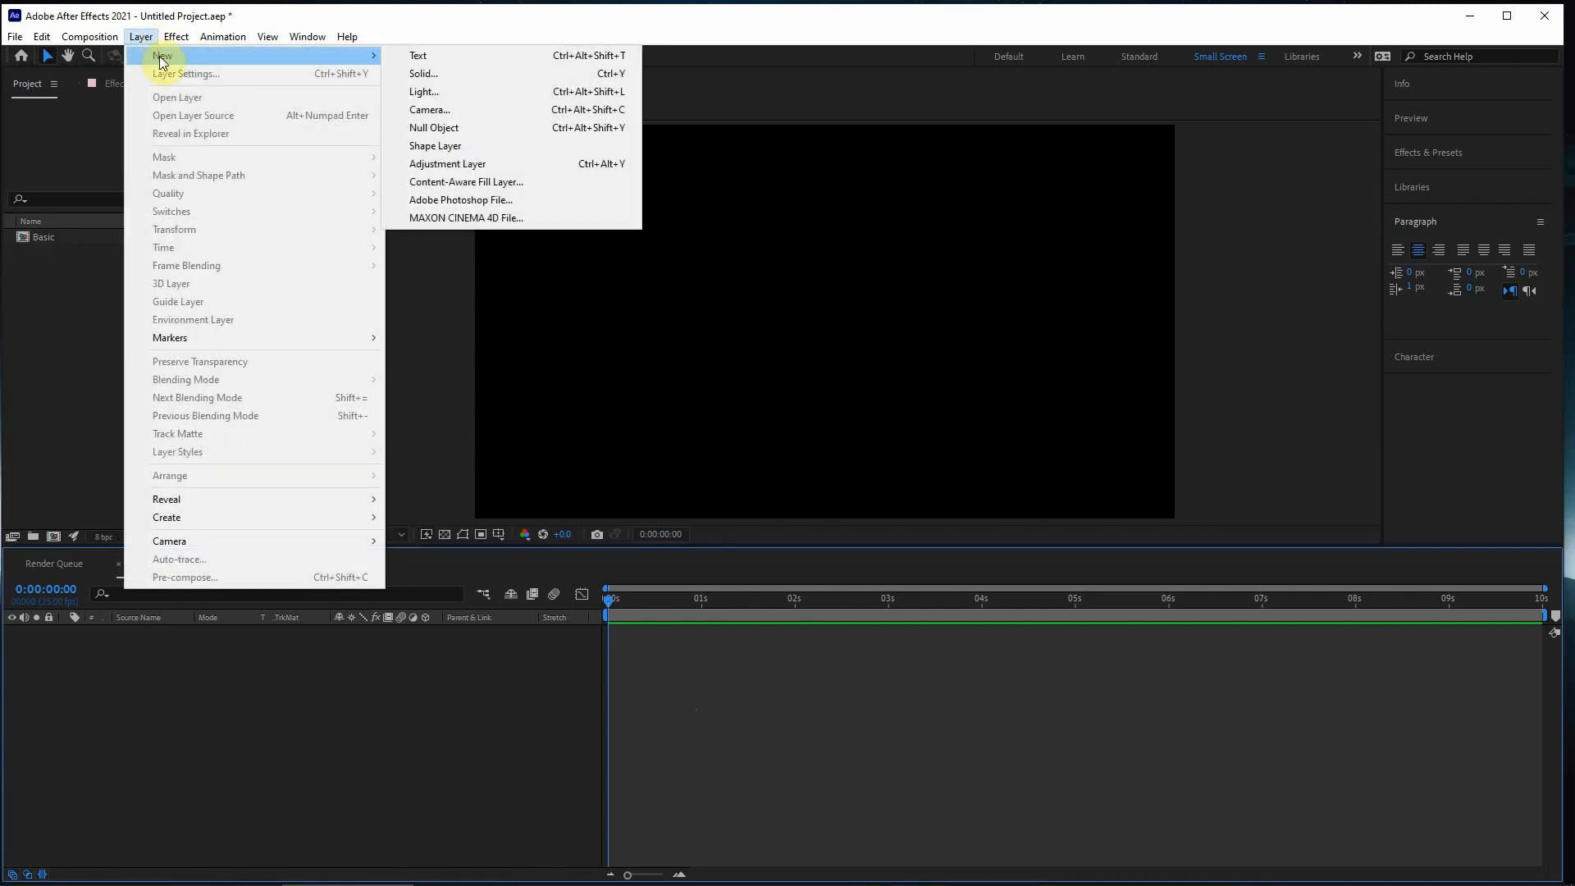
pyautogui.click(496, 56)
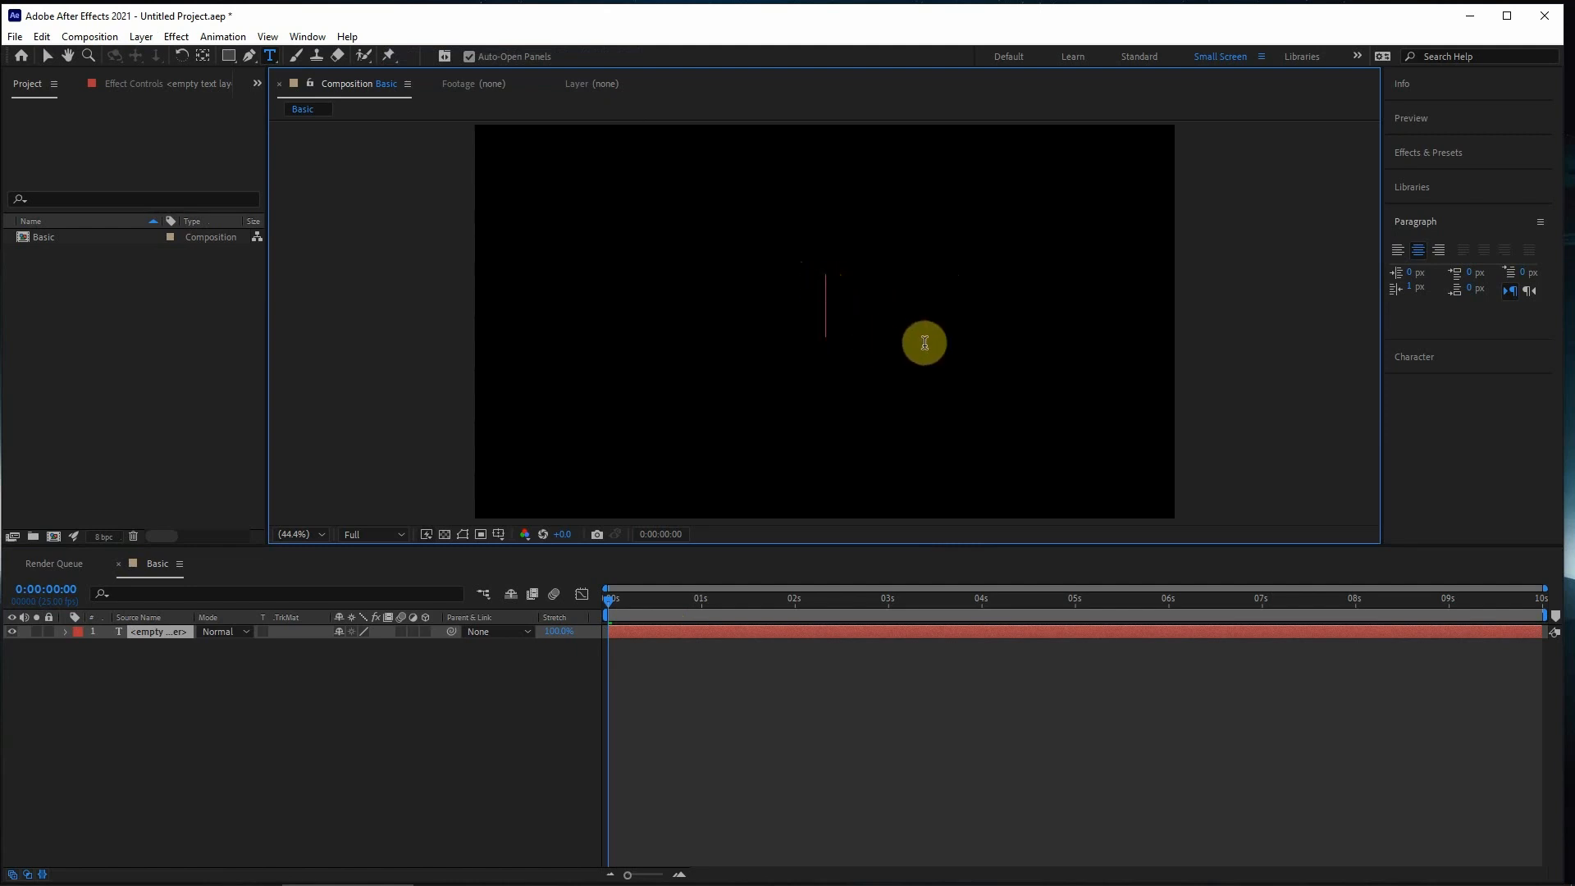
pyautogui.write('BASO')
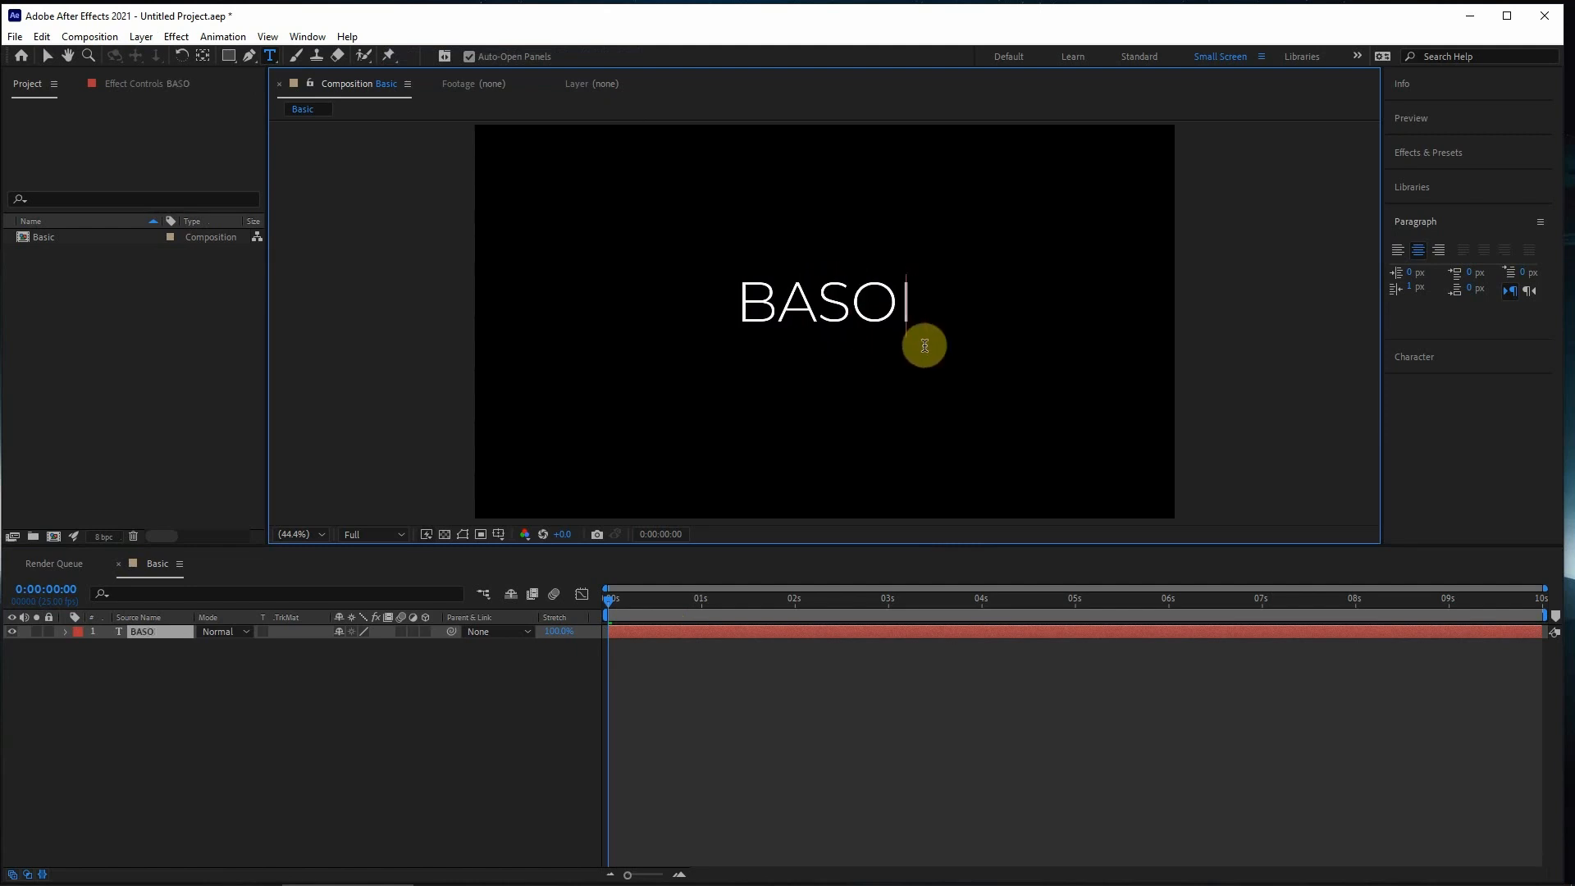
pyautogui.press('BackSpace')
pyautogui.write('IC')
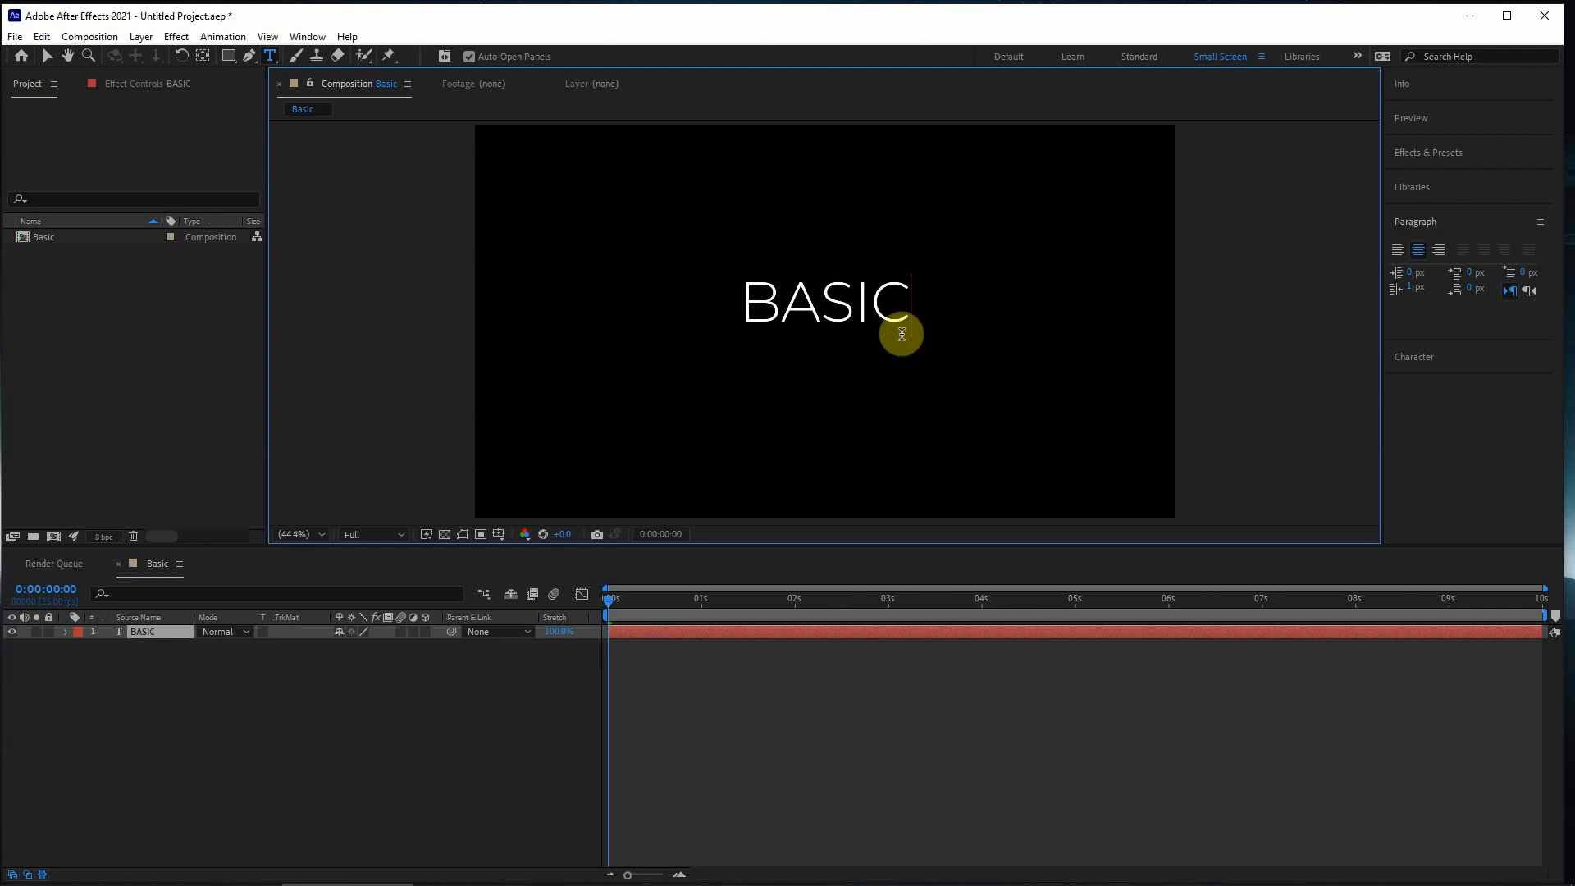
pyautogui.click(41, 56)
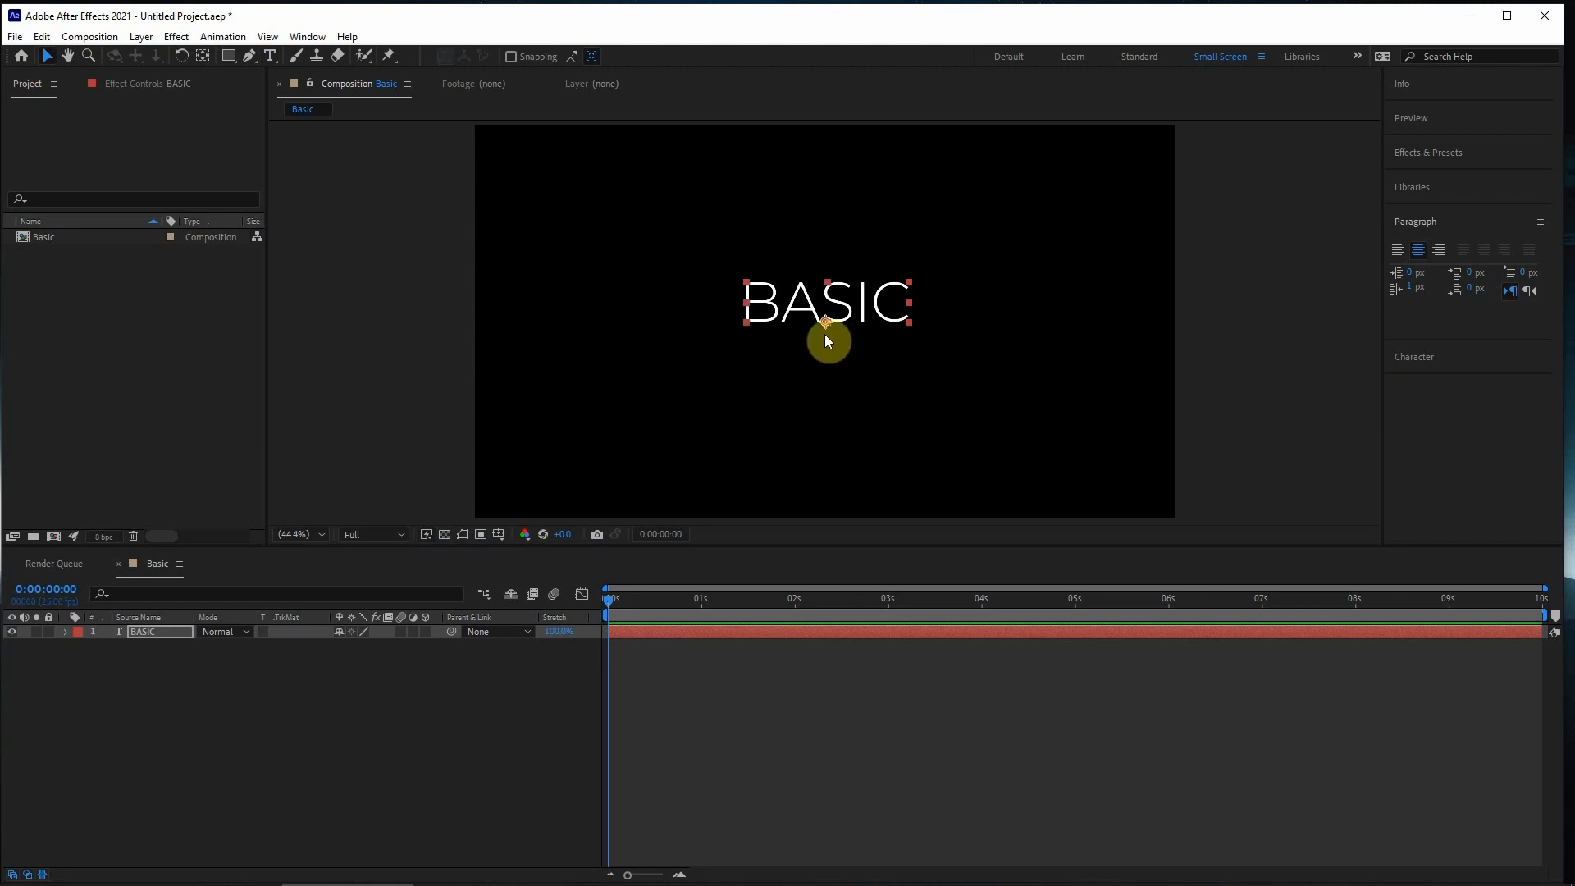
# - Reveal the BASIC text layer's anchor point property and hide it again
pyautogui.click(866, 315)
pyautogui.press('a')
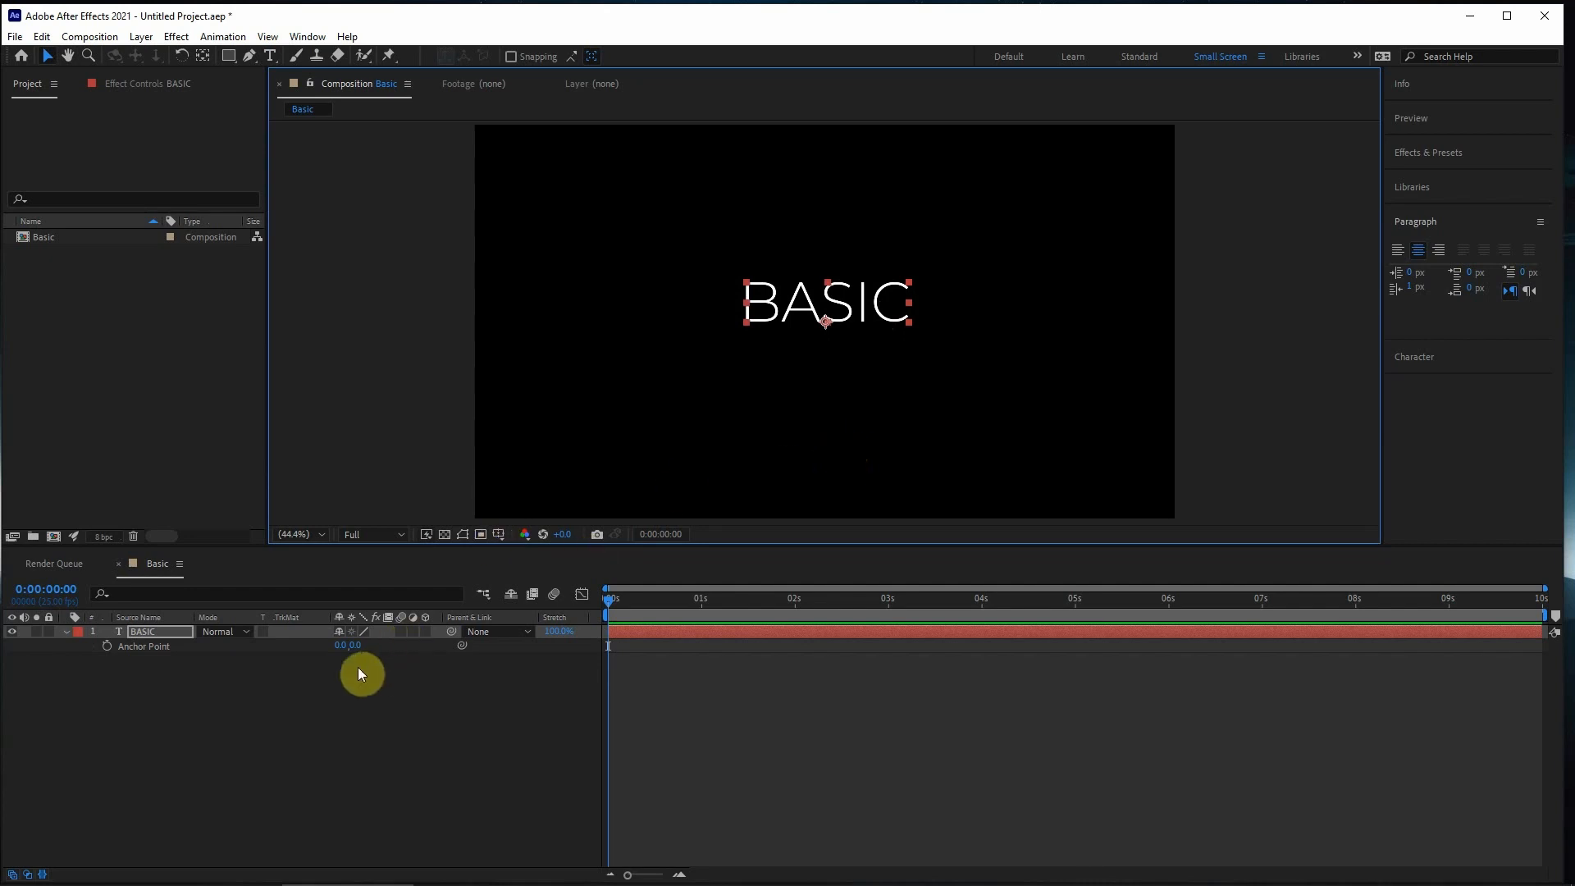
pyautogui.press('a')
pyautogui.click(701, 679)
pyautogui.click(676, 630)
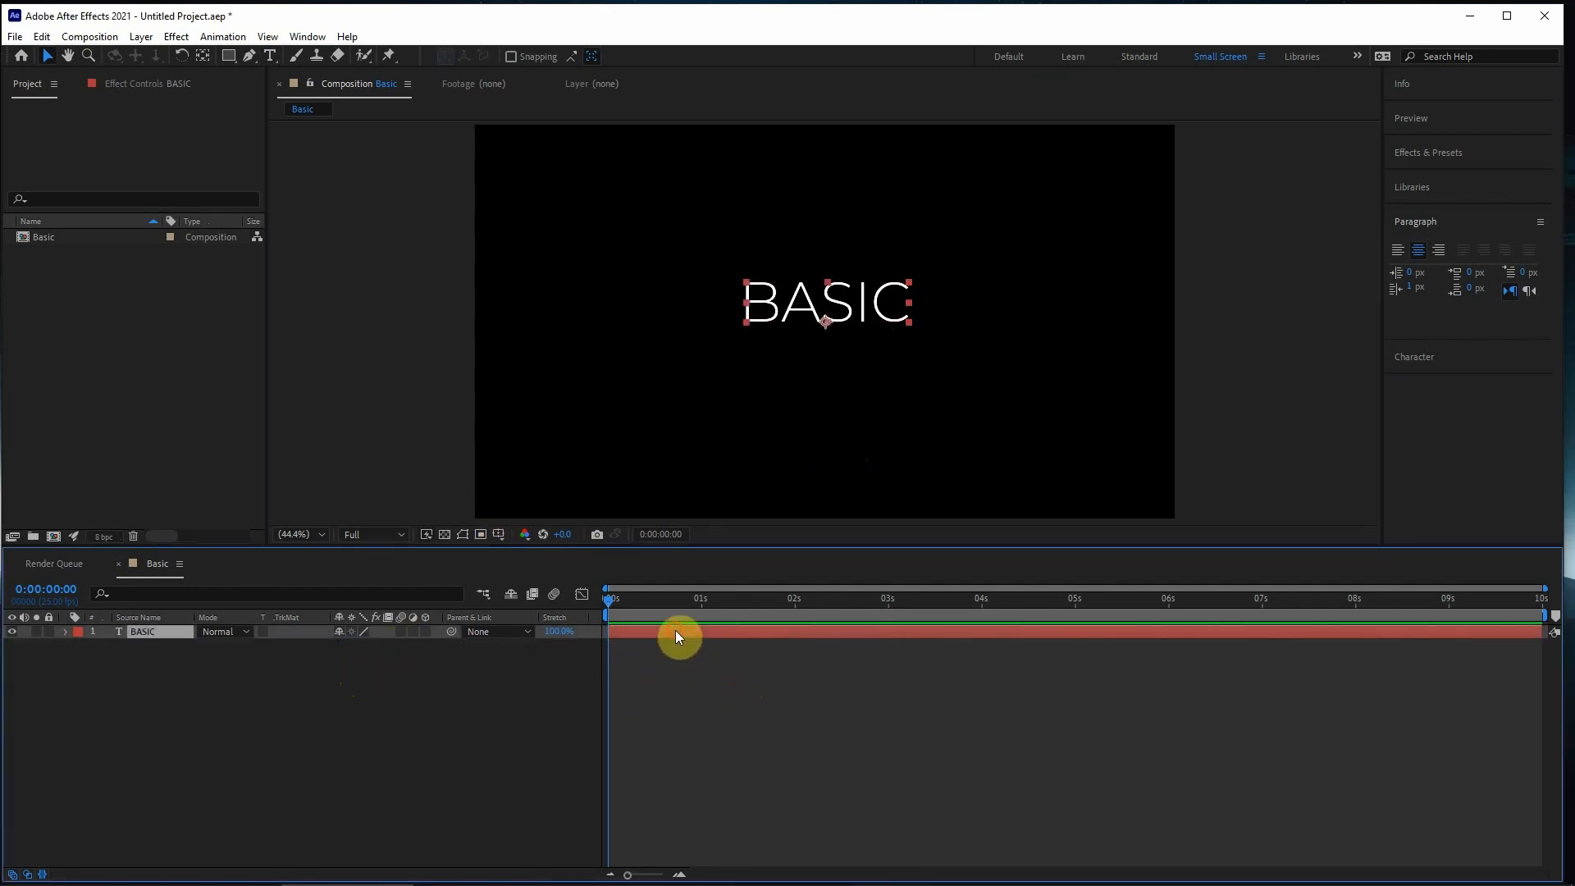
# - Move the BASIC text up and slightly right in the frame, keeping the time at the start
pyautogui.moveTo(856, 291); pyautogui.dragTo(886, 211)
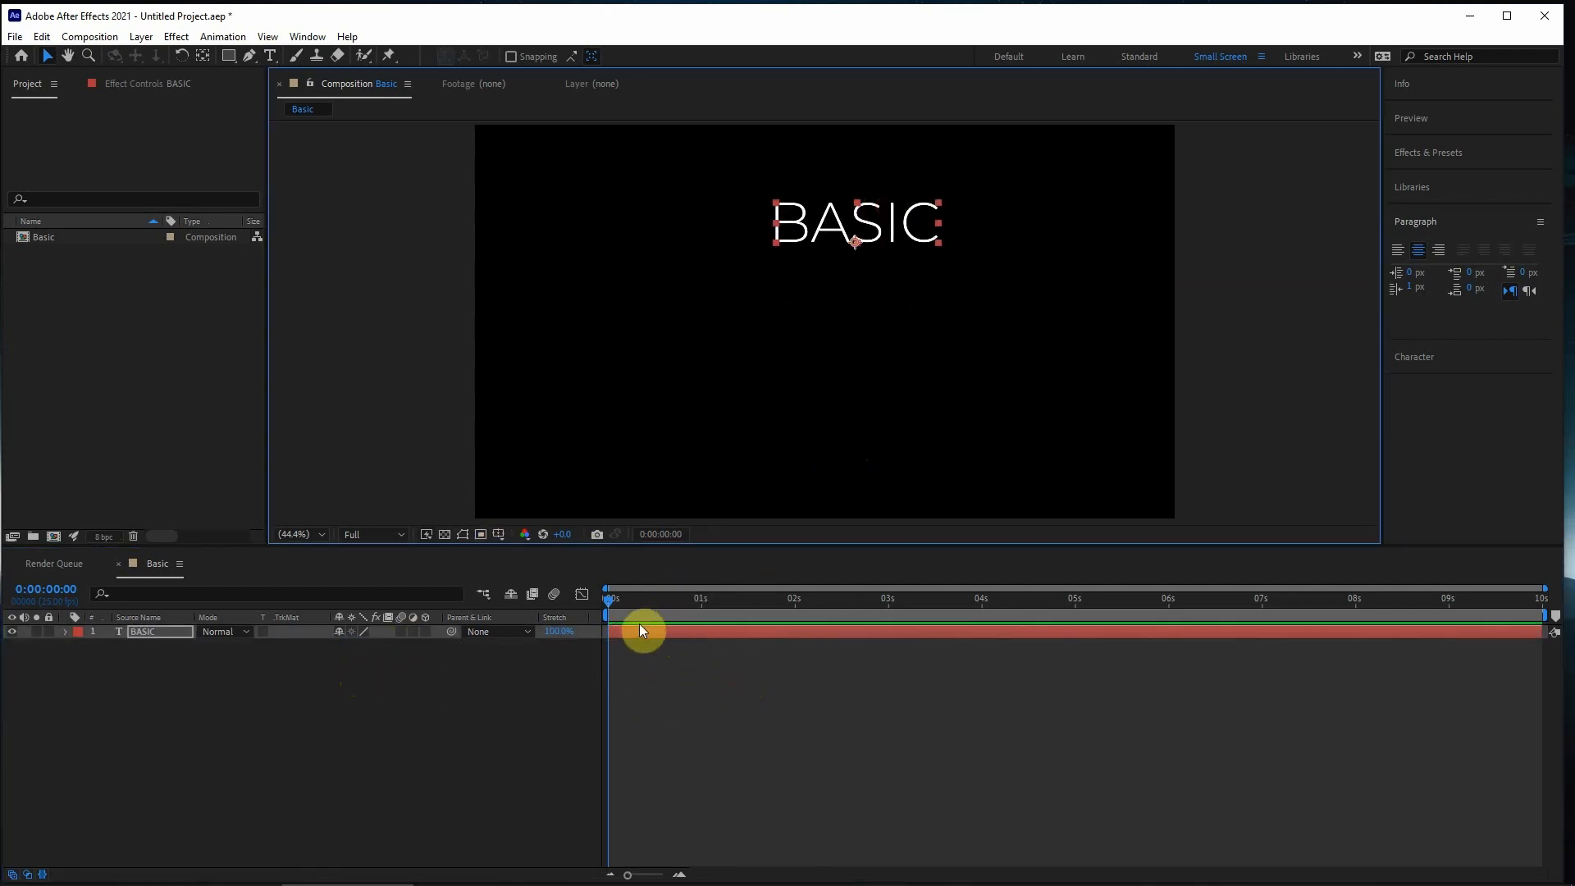
pyautogui.click(659, 634)
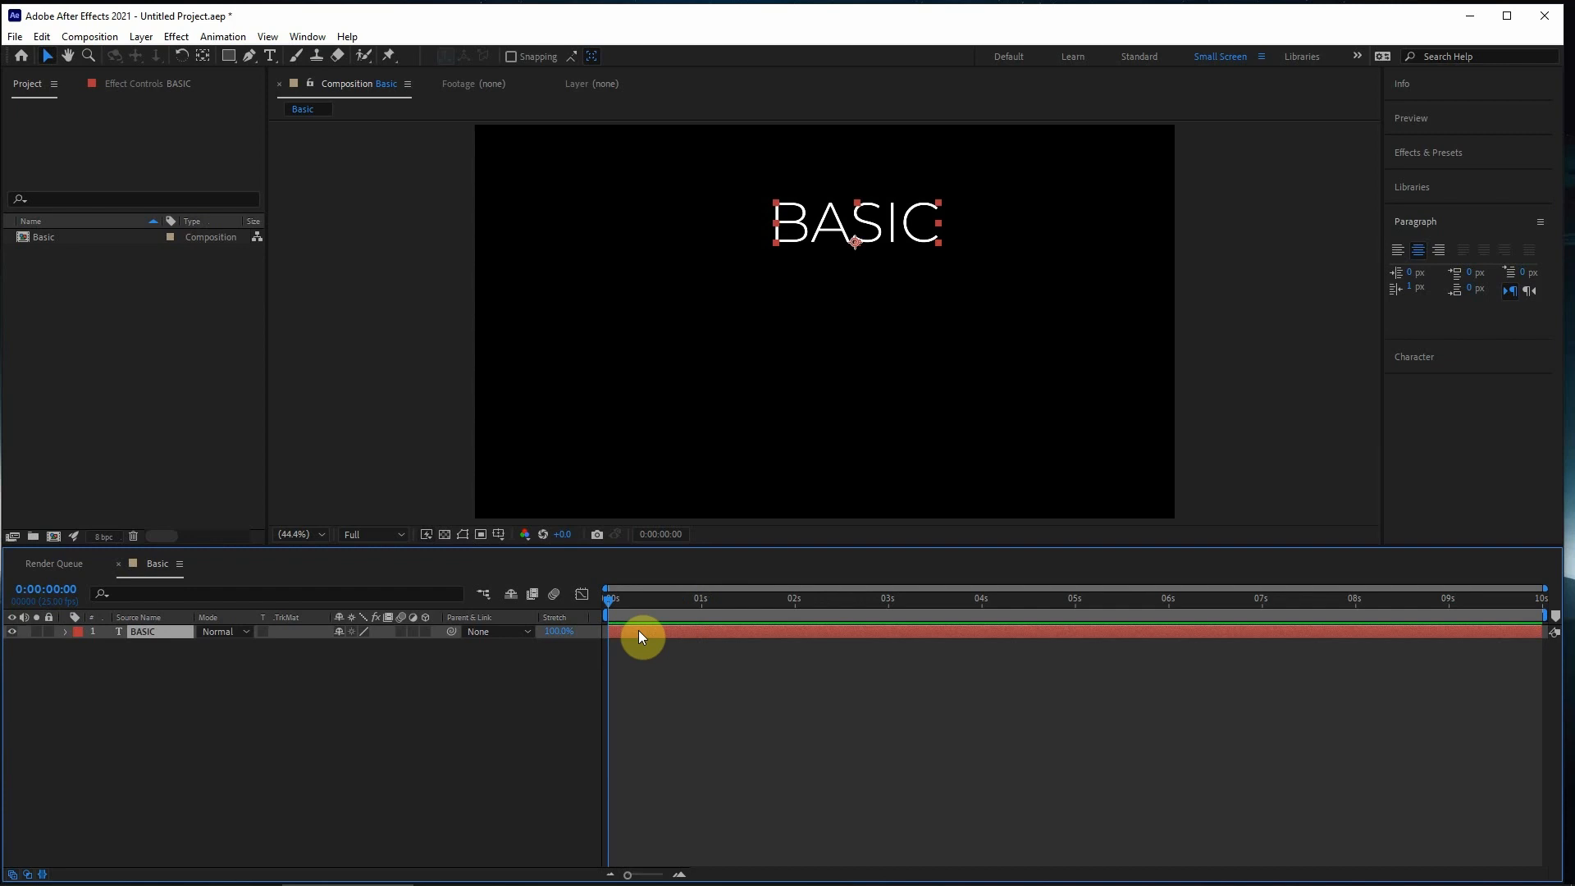
pyautogui.moveTo(650, 603); pyautogui.dragTo(591, 602)
# - Expand the BASIC layer's properties, look into the Text group and open the Transform group
pyautogui.click(67, 632)
pyautogui.click(99, 646)
pyautogui.click(101, 661)
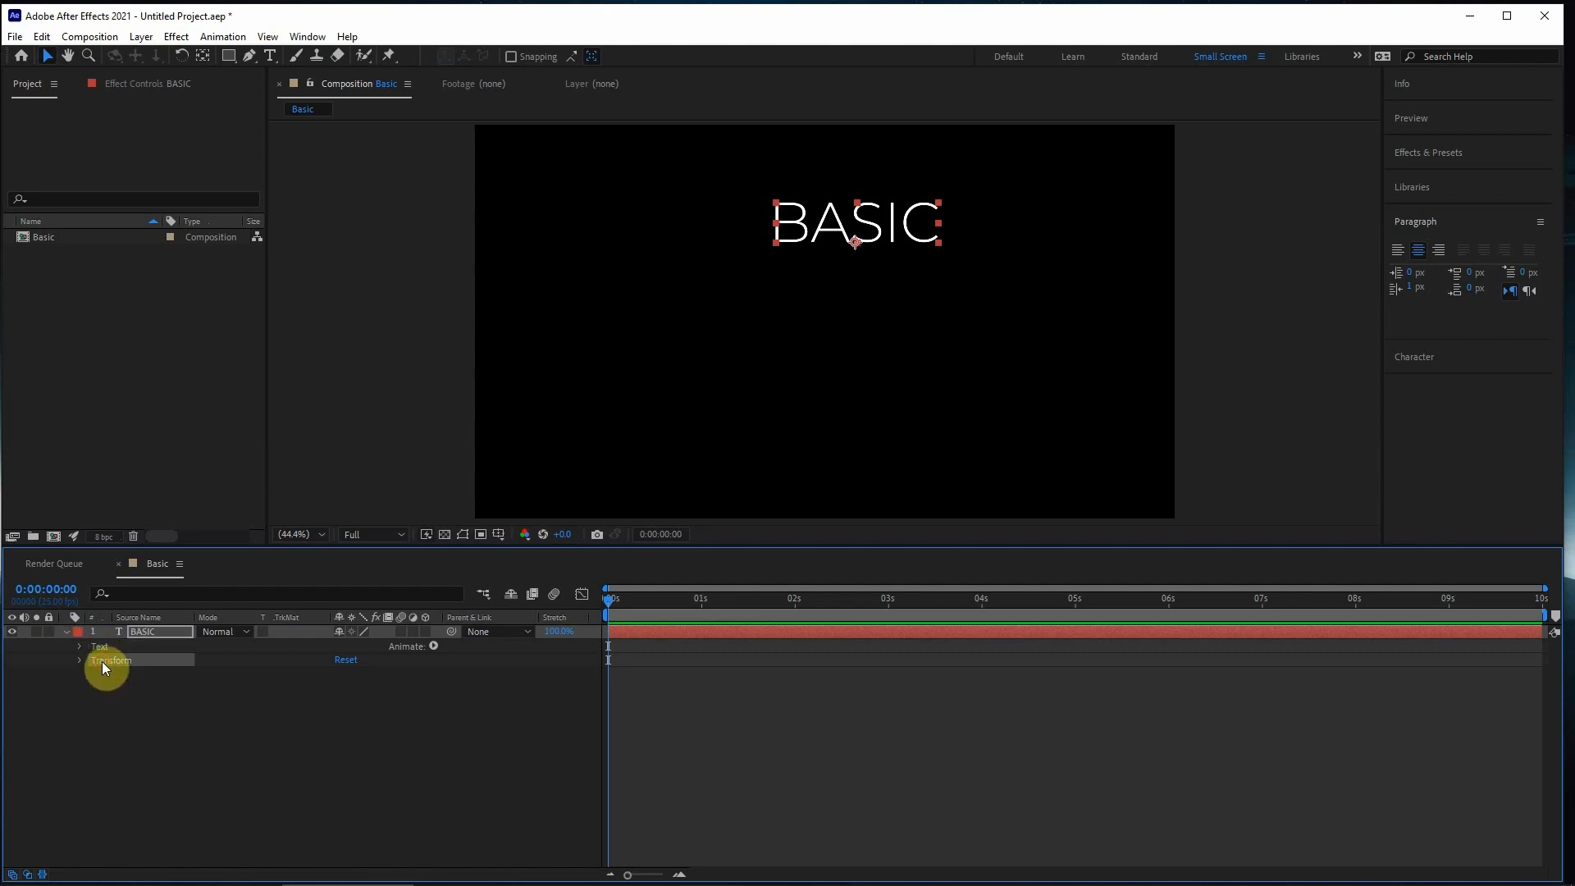
pyautogui.click(662, 632)
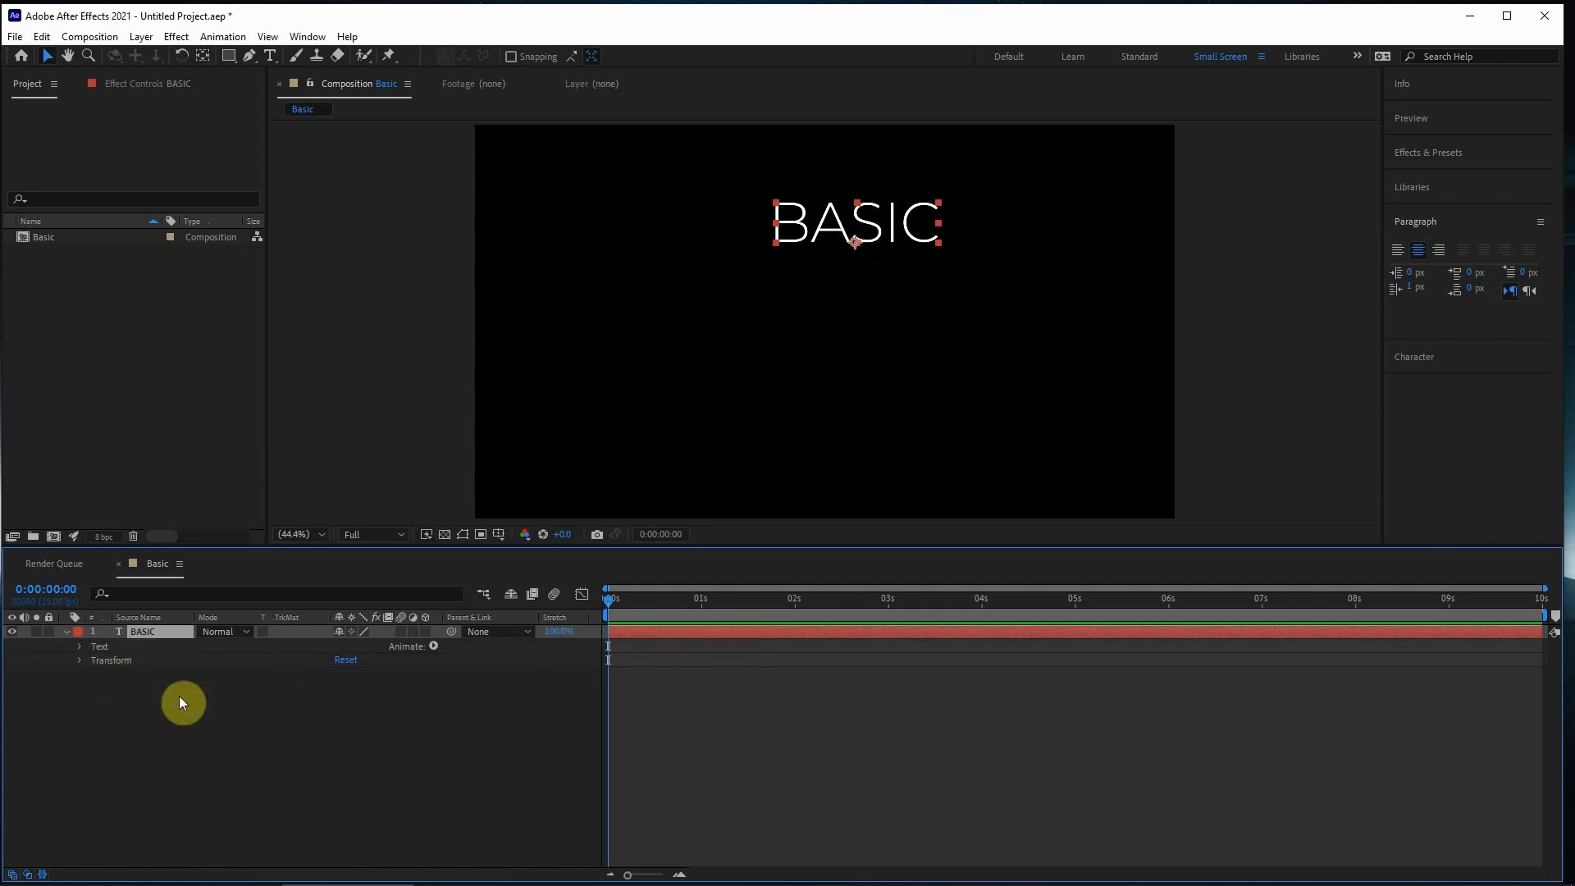
pyautogui.click(82, 647)
pyautogui.click(80, 648)
pyautogui.click(79, 662)
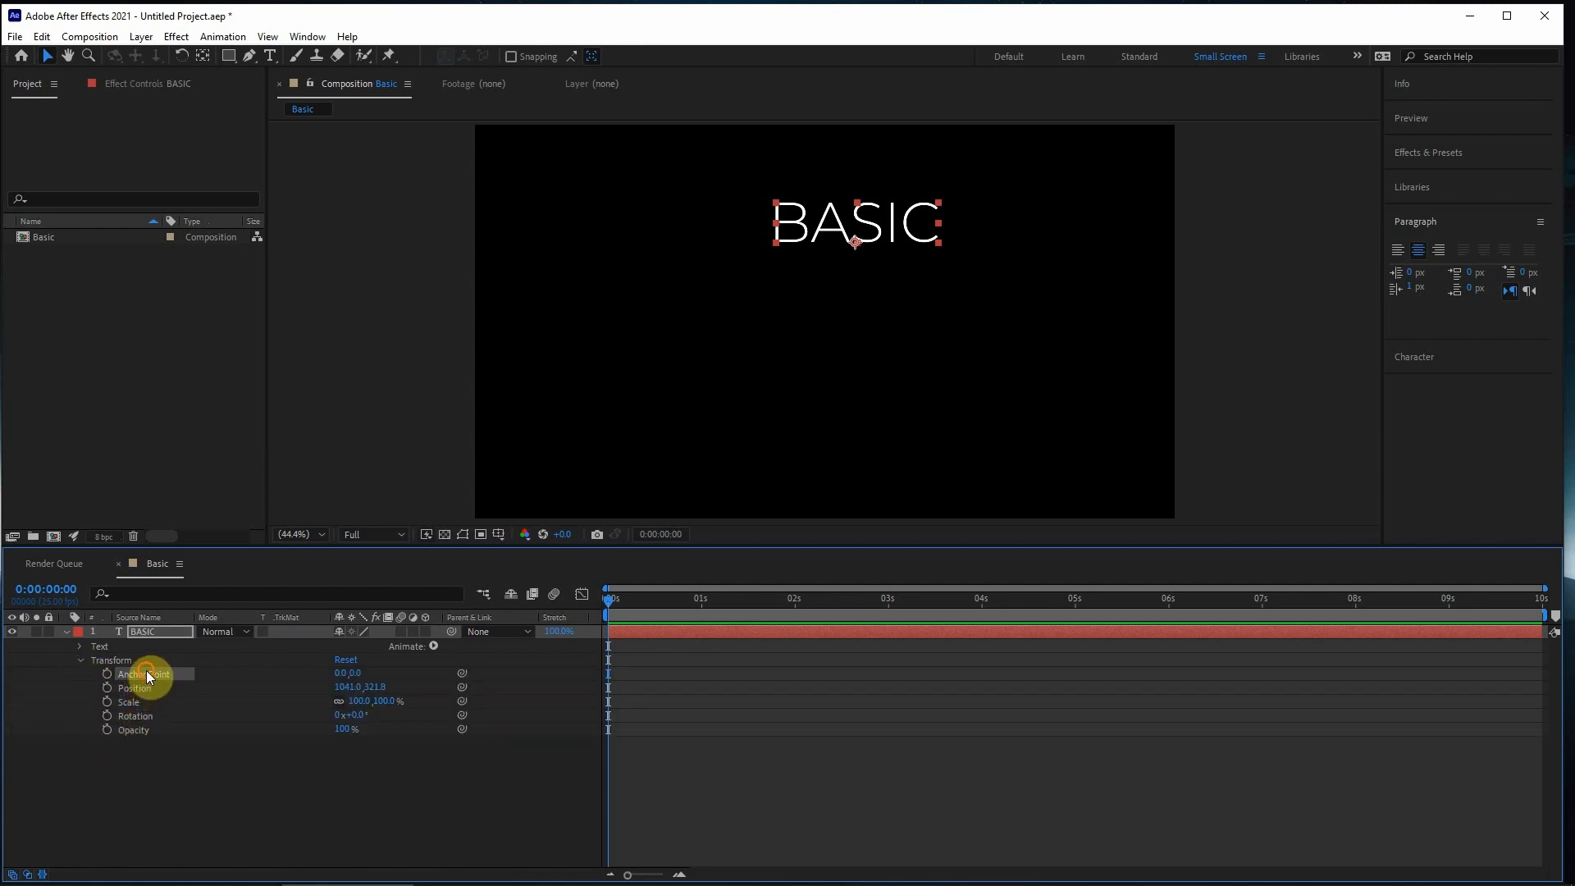
# - Set the BASIC layer's Position to about 966, 530 and its Scale to 174%
pyautogui.click(135, 689)
pyautogui.click(131, 731)
pyautogui.click(131, 690)
pyautogui.moveTo(340, 695); pyautogui.dragTo(730, 681)
pyautogui.moveTo(347, 689); pyautogui.dragTo(146, 711)
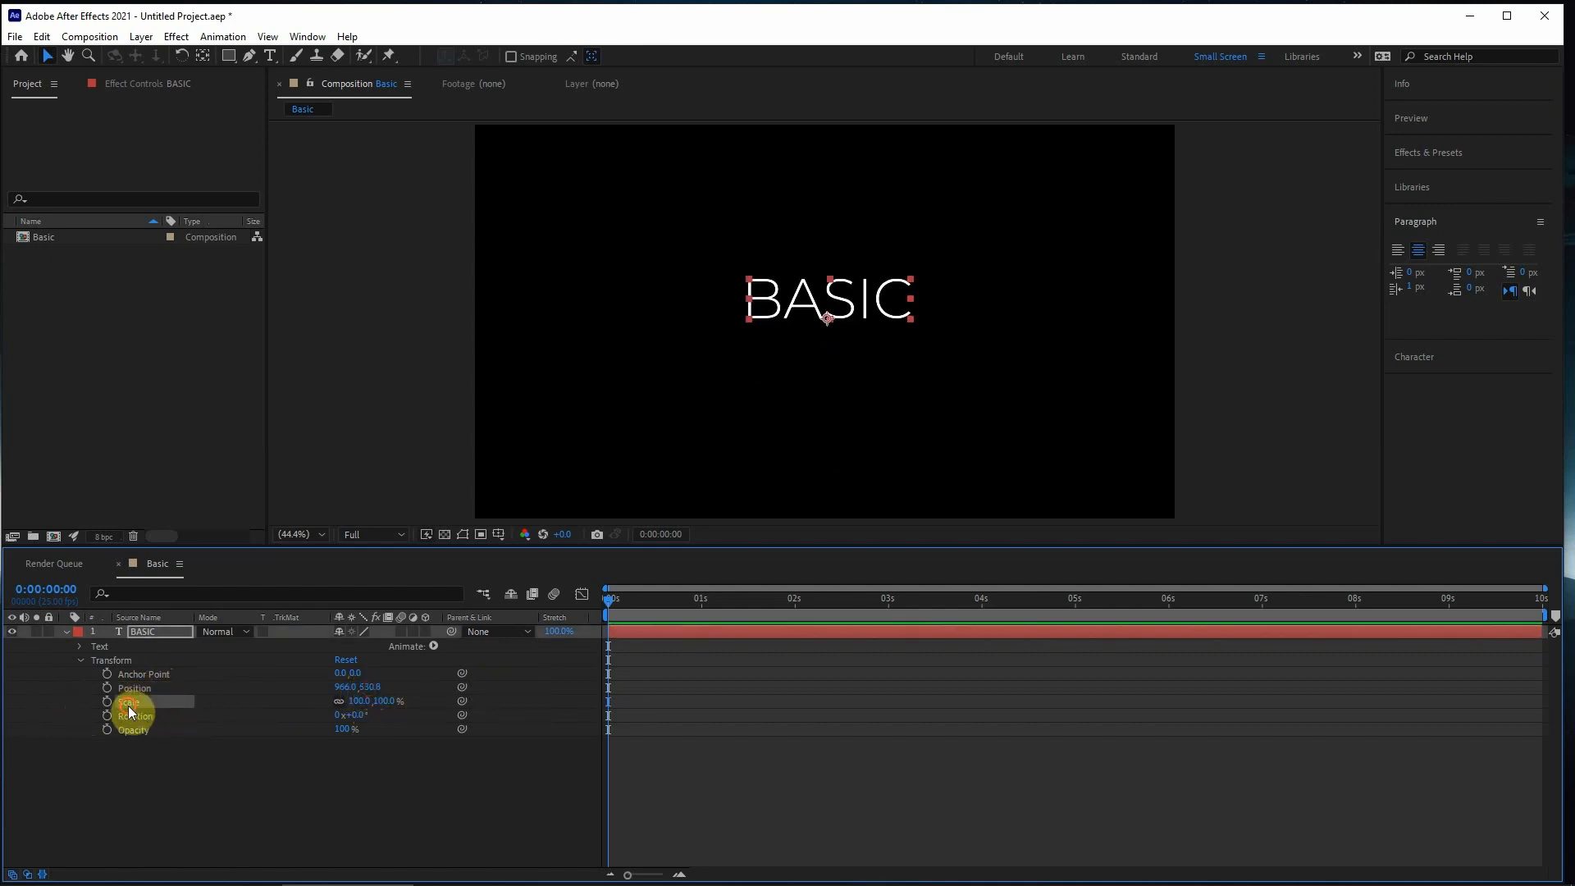
pyautogui.moveTo(366, 707); pyautogui.dragTo(338, 676)
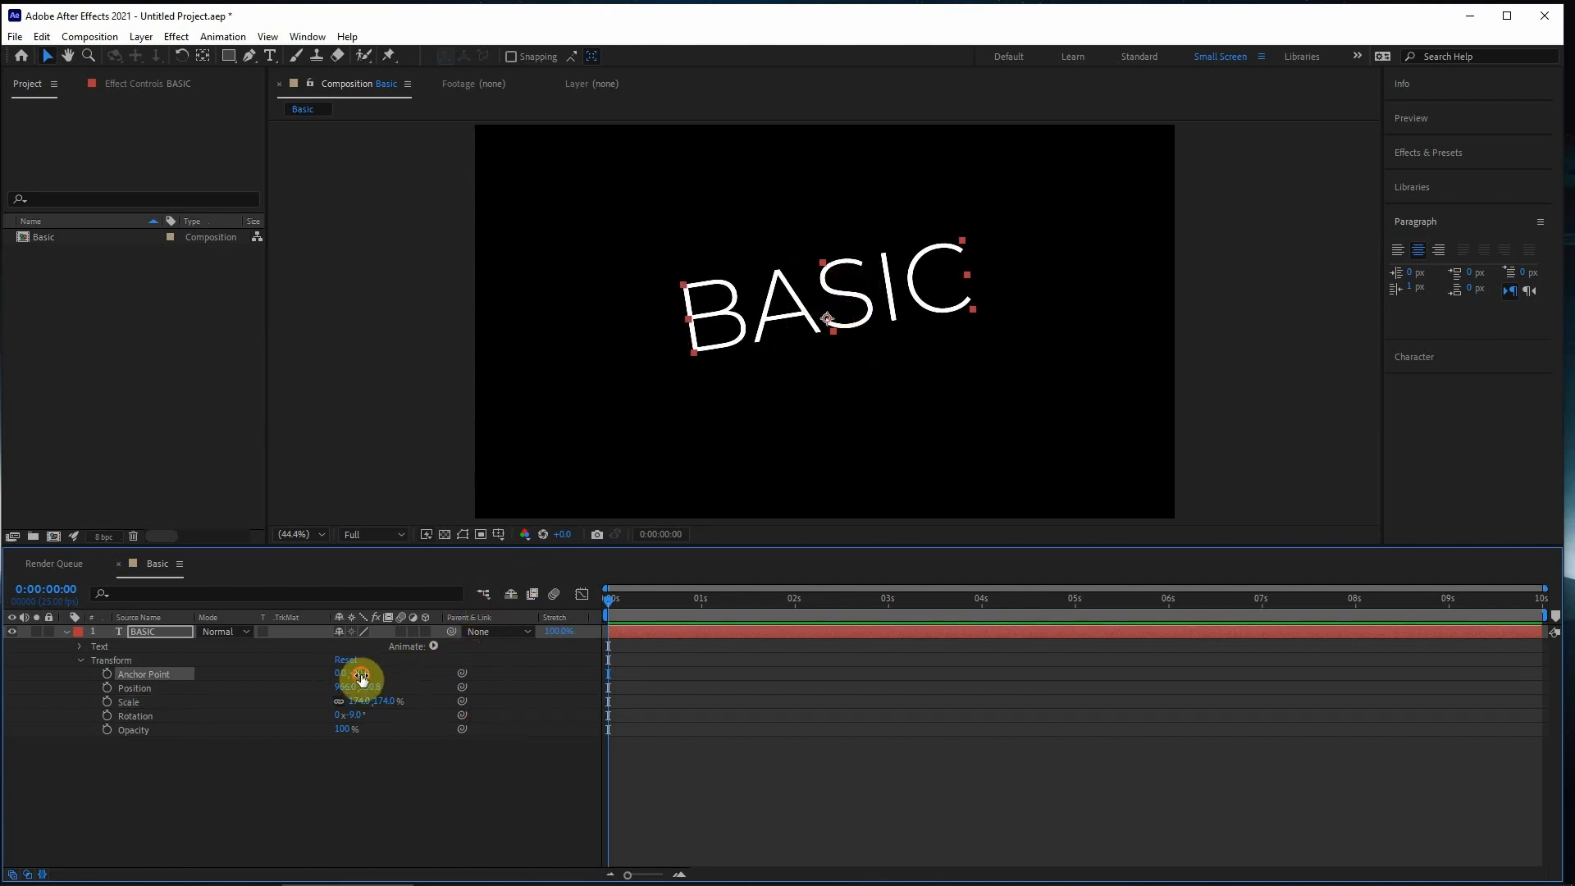
# - Try anchor points of 0, 48 and 0, -52 on the BASIC layer, rotating the text to -41° and -3° around them
pyautogui.moveTo(362, 675); pyautogui.dragTo(416, 674)
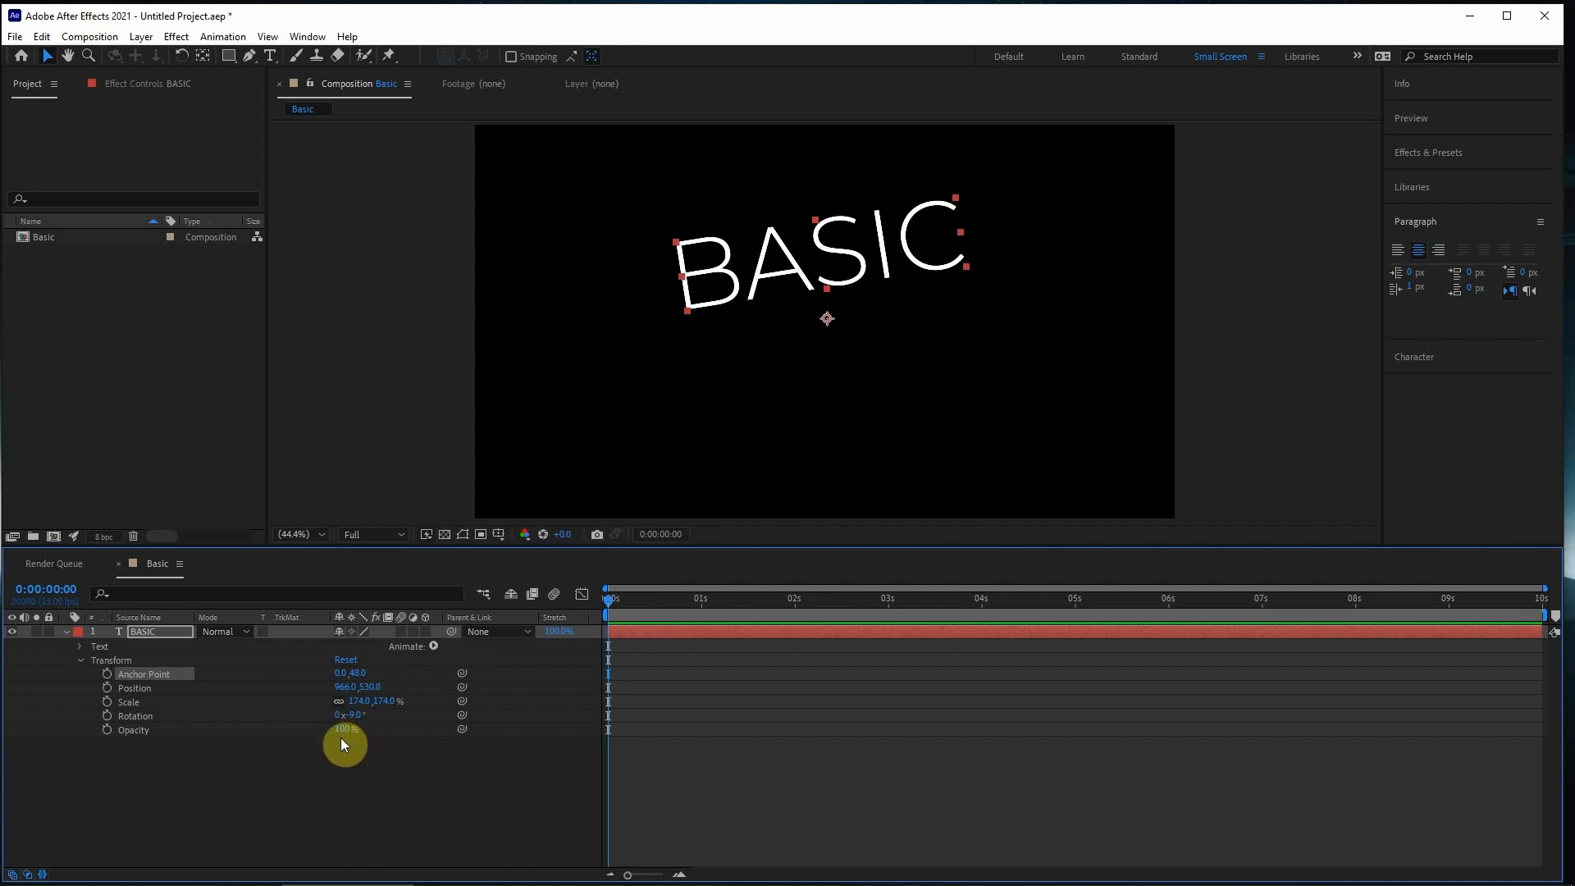
pyautogui.moveTo(353, 715)
pyautogui.mouseDown()
pyautogui.moveTo(489, 721)
pyautogui.moveTo(817, 796)
pyautogui.moveTo(1002, 815)
pyautogui.moveTo(338, 731)
pyautogui.mouseUp()
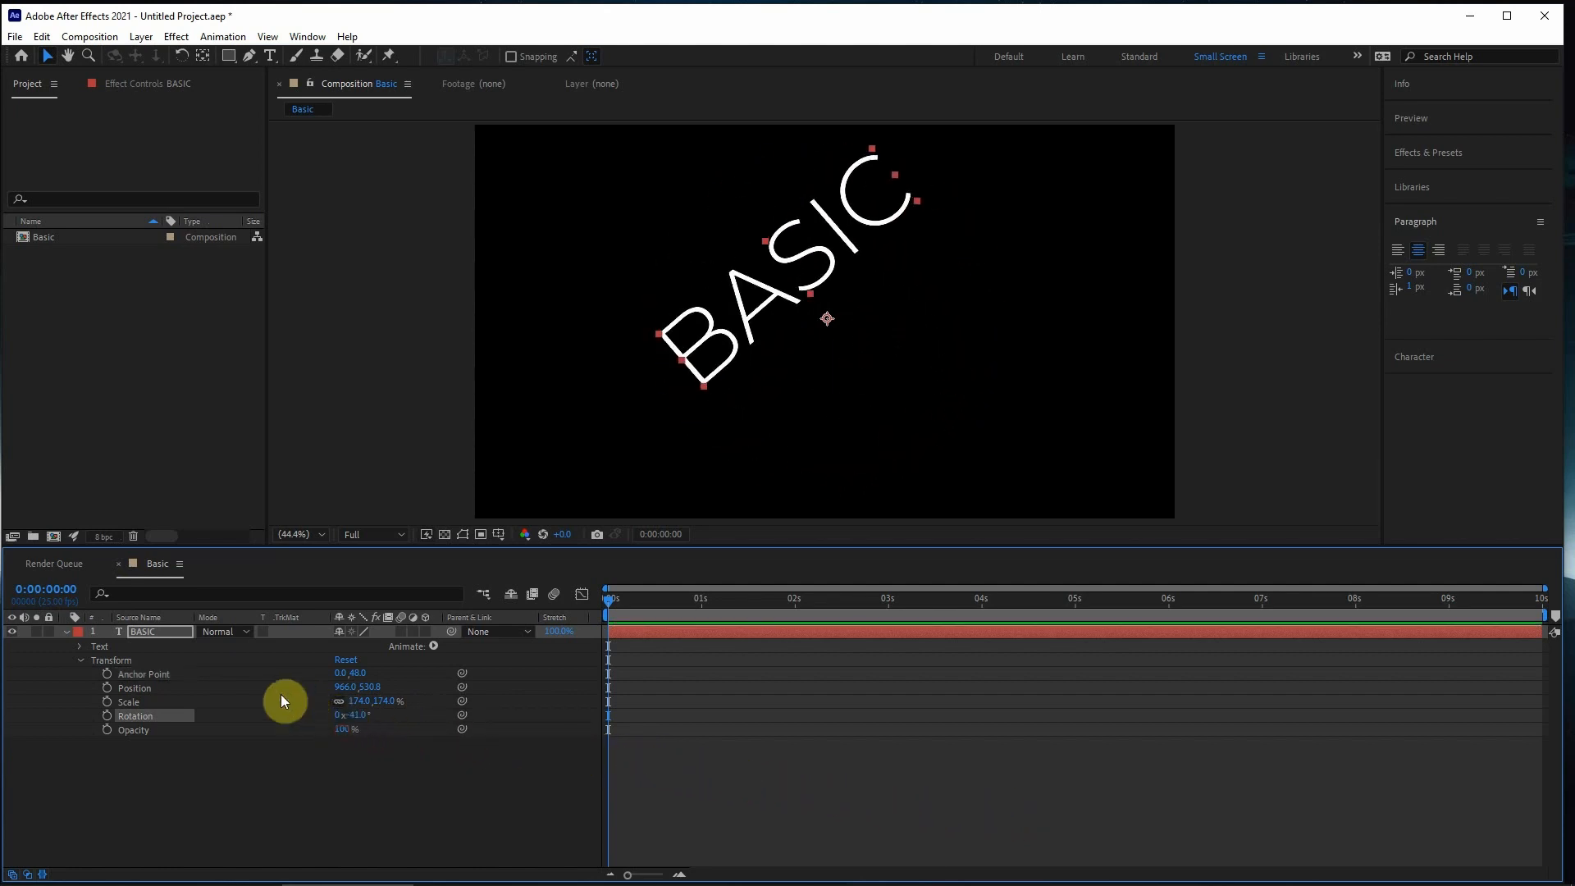
pyautogui.moveTo(354, 674); pyautogui.dragTo(255, 689)
pyautogui.moveTo(361, 716); pyautogui.dragTo(438, 754)
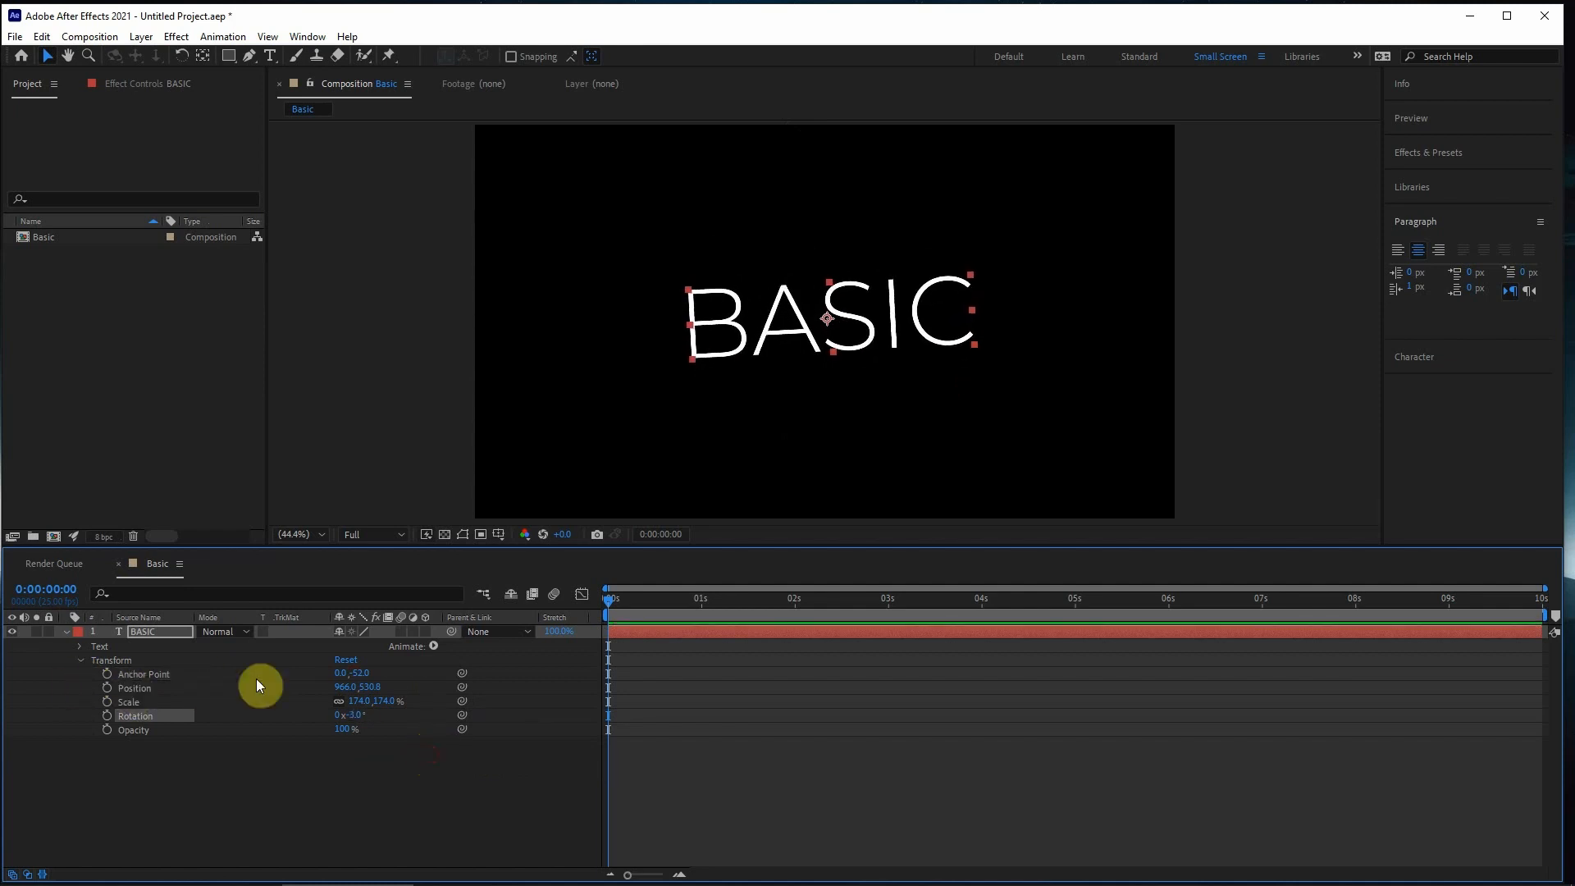
# - Go through Anchor Point, Position and Scale, and reset all Transform properties of the BASIC layer
pyautogui.click(127, 673)
pyautogui.click(130, 687)
pyautogui.click(128, 702)
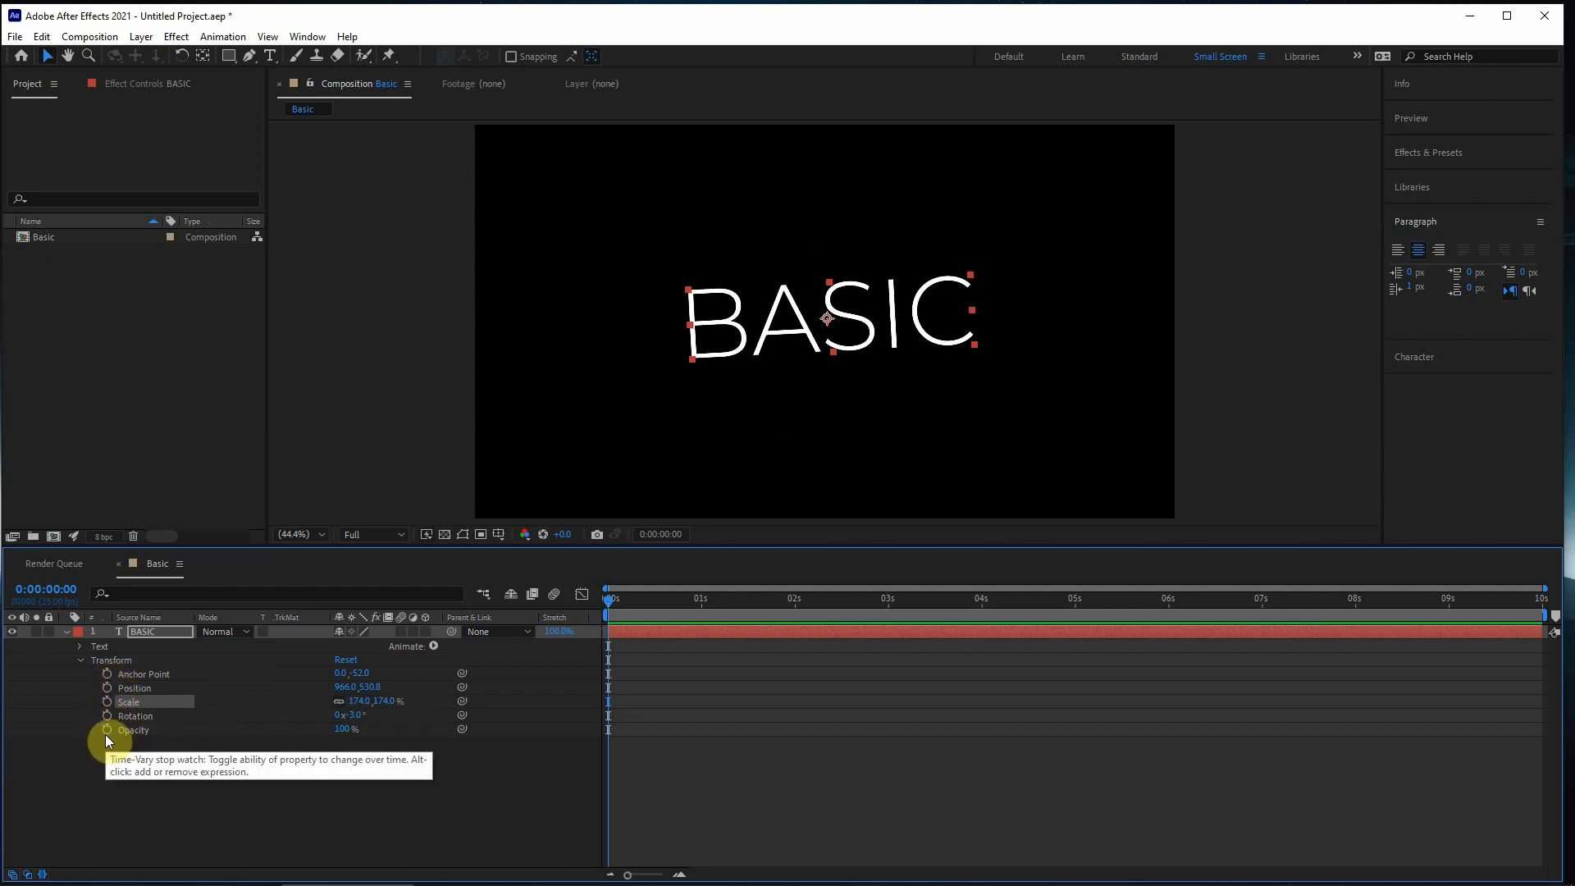
pyautogui.click(348, 660)
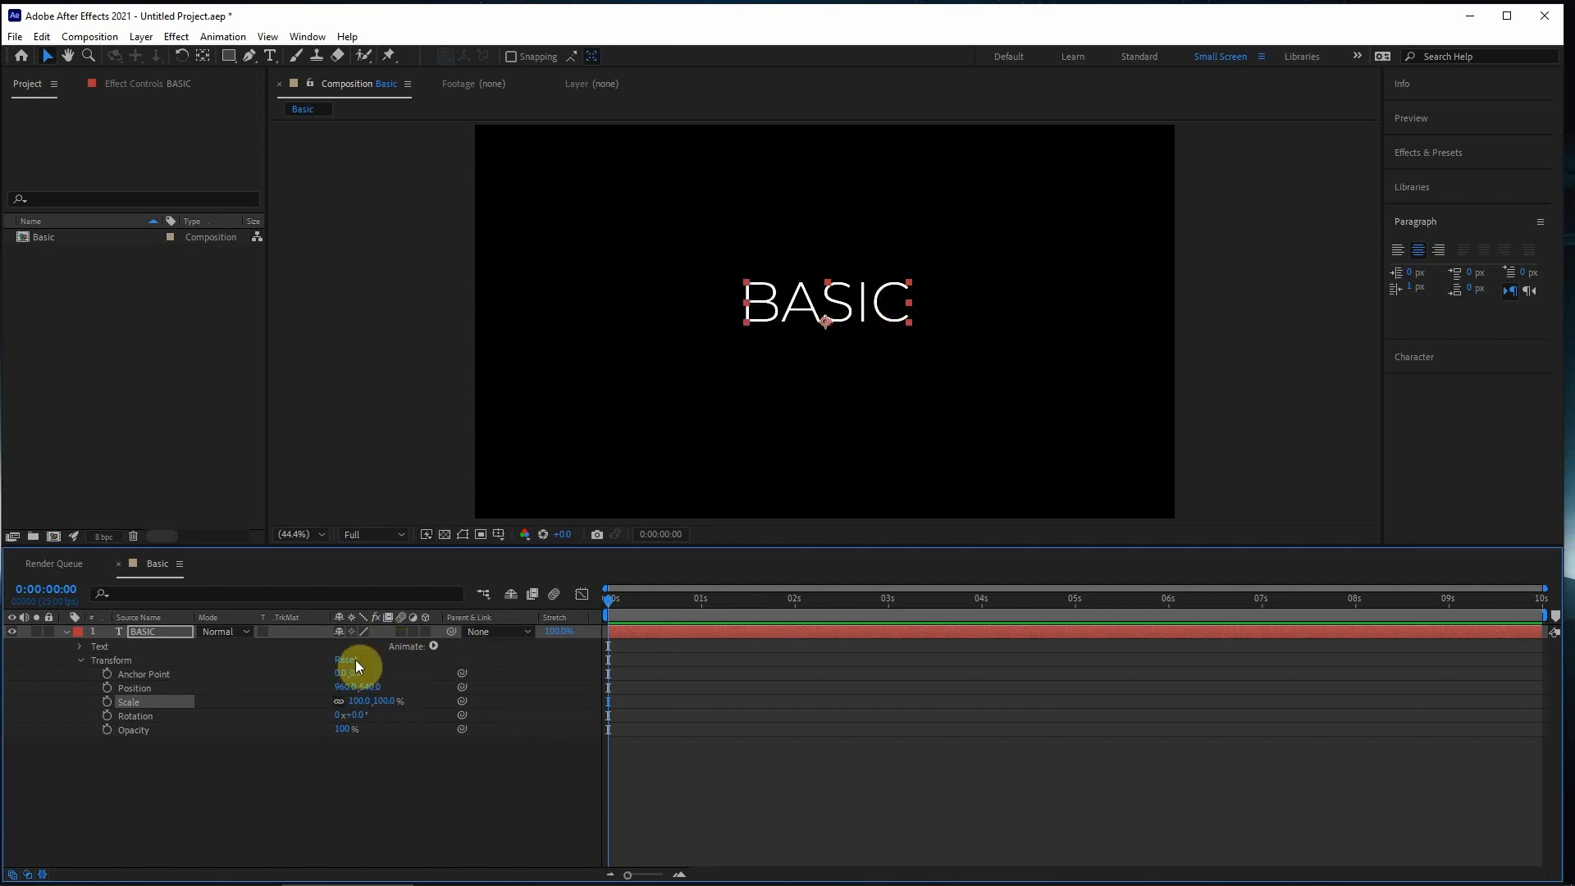
# - Create a Scale keyframe for the BASIC layer at 0:00:00:00, inspect it and return the current time to the start
pyautogui.moveTo(670, 606); pyautogui.dragTo(576, 608)
pyautogui.click(632, 607)
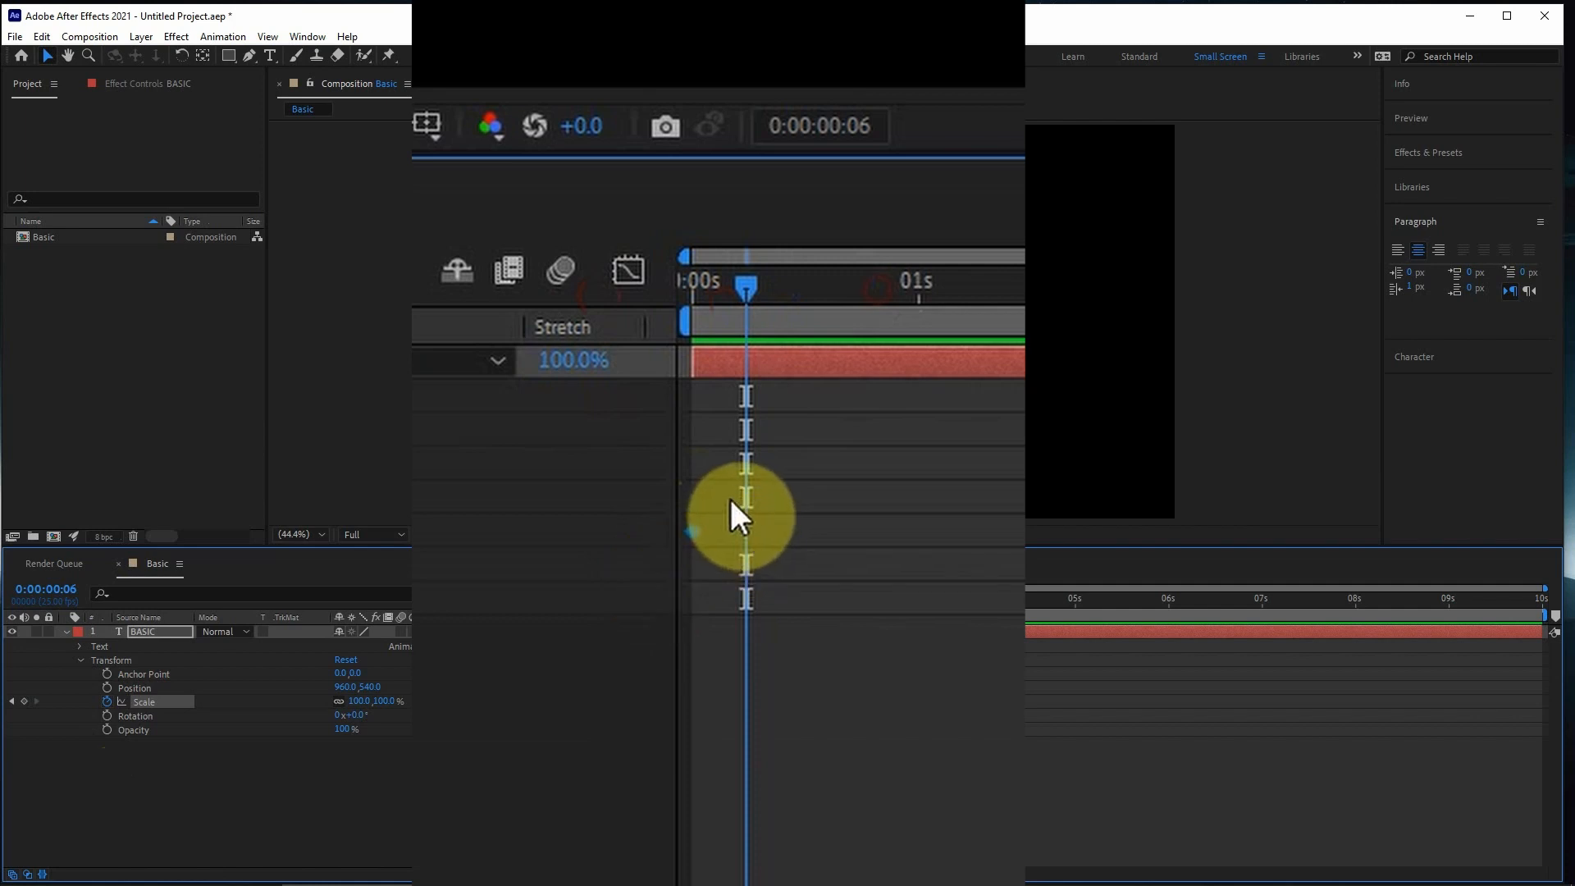
pyautogui.moveTo(616, 691); pyautogui.dragTo(605, 703)
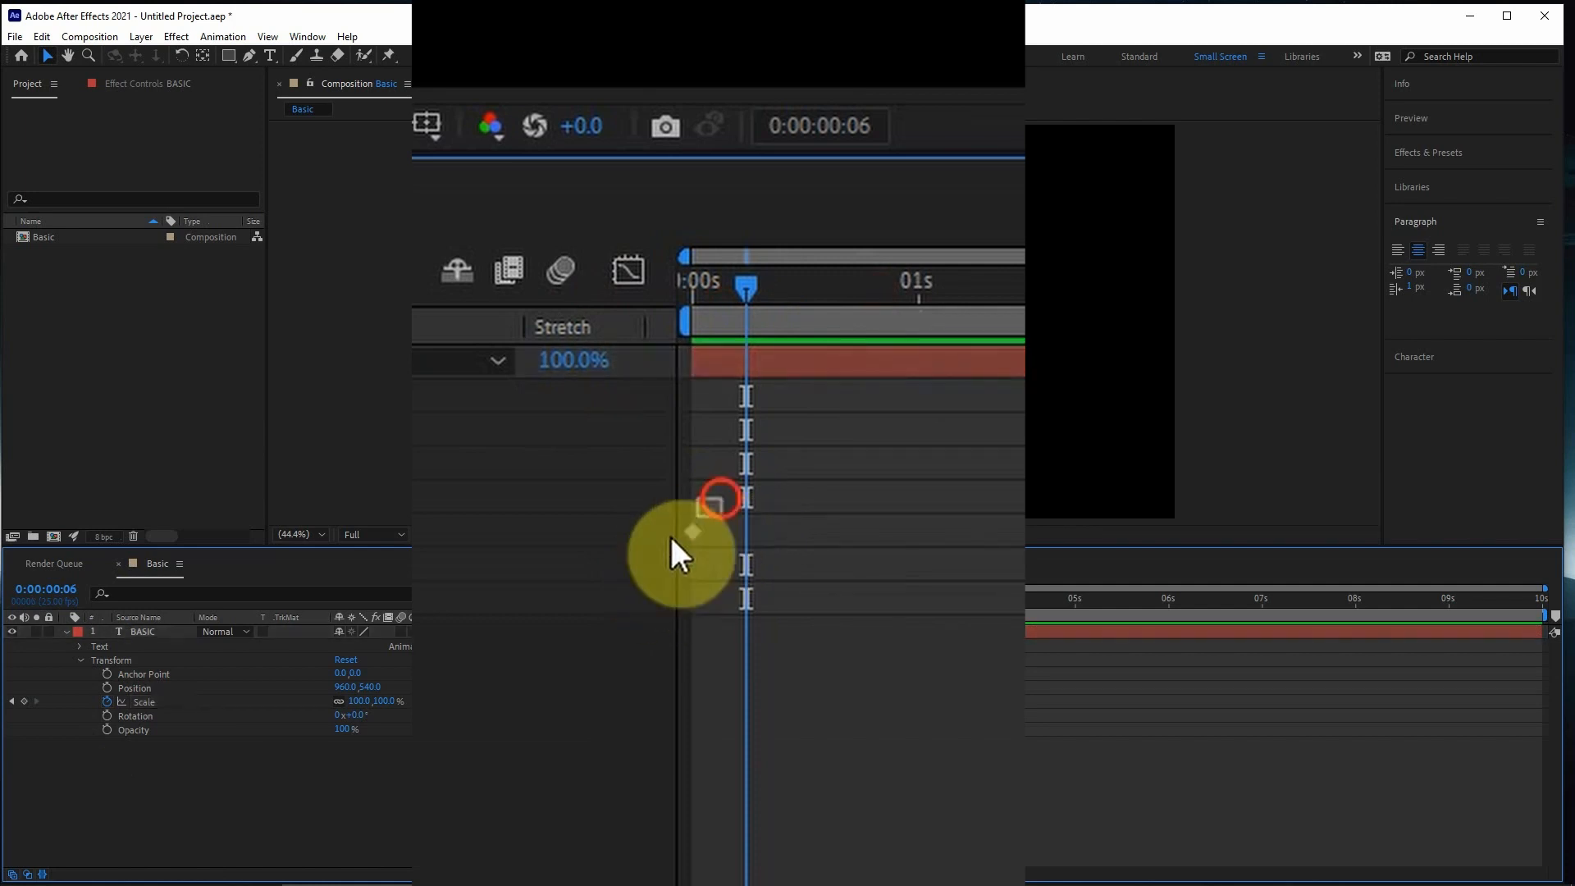
pyautogui.moveTo(714, 497); pyautogui.dragTo(626, 570)
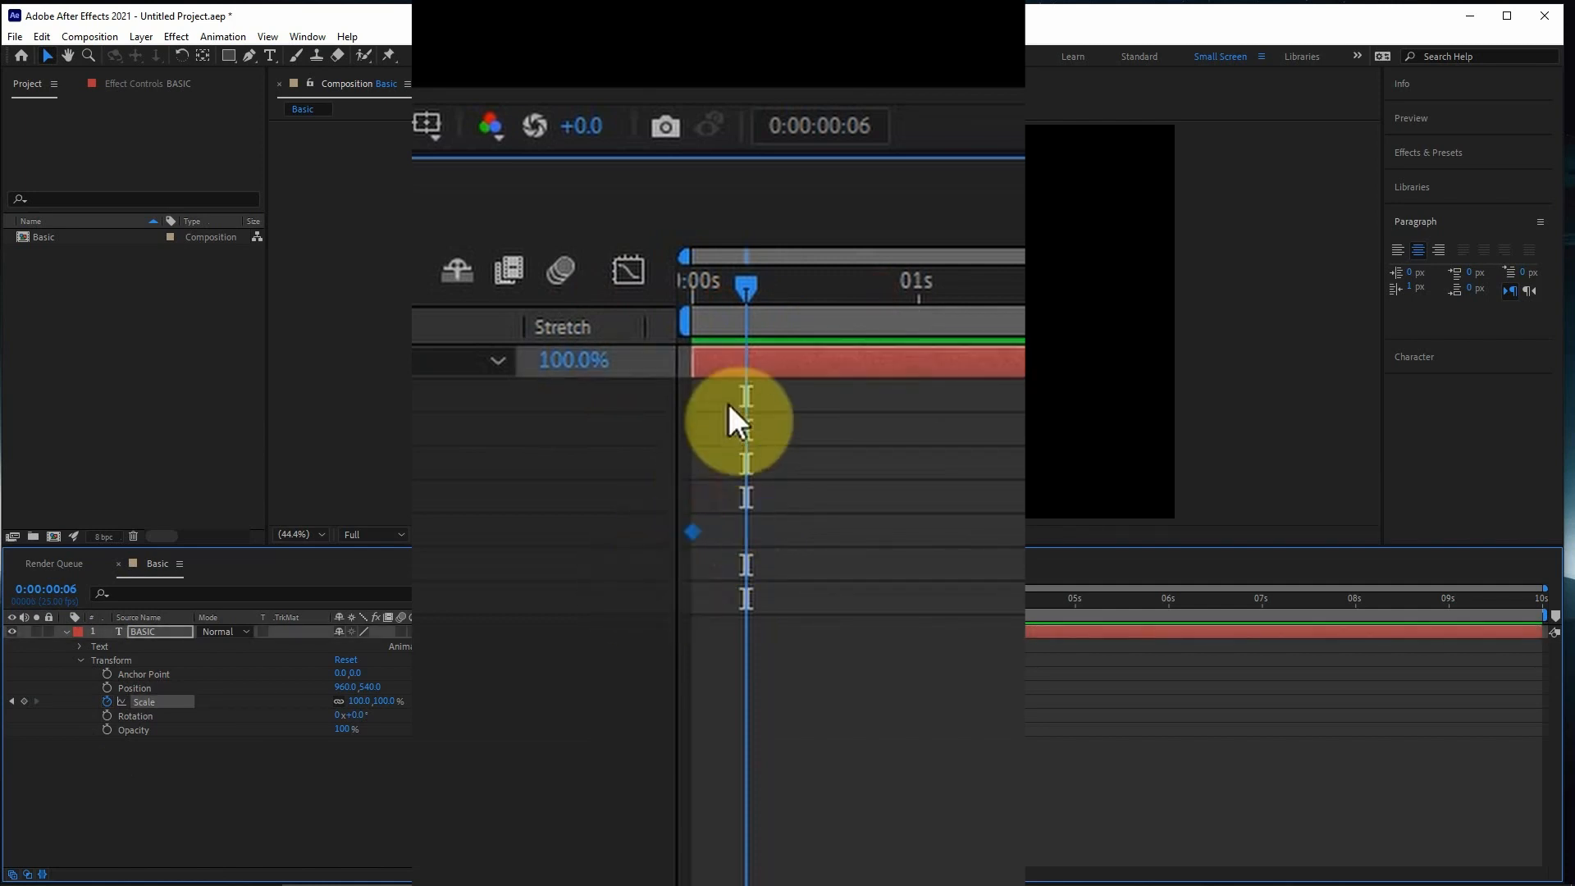
pyautogui.moveTo(742, 292); pyautogui.dragTo(605, 328)
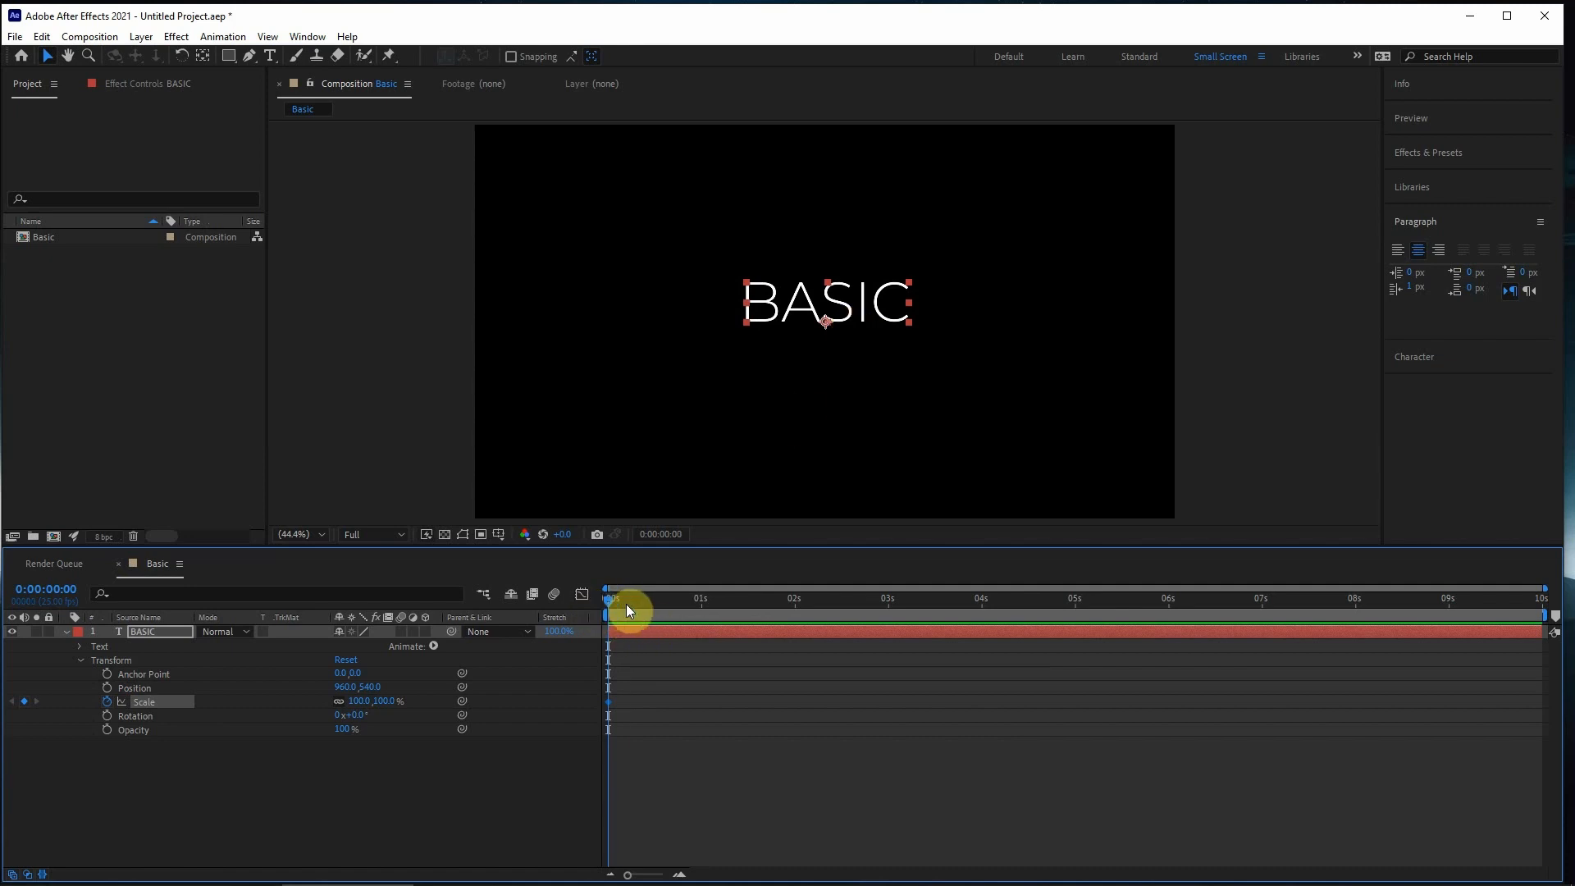
# - Add a second Scale keyframe at 0:00:02:00 and set its Scale to 344%
pyautogui.moveTo(624, 604); pyautogui.dragTo(794, 607)
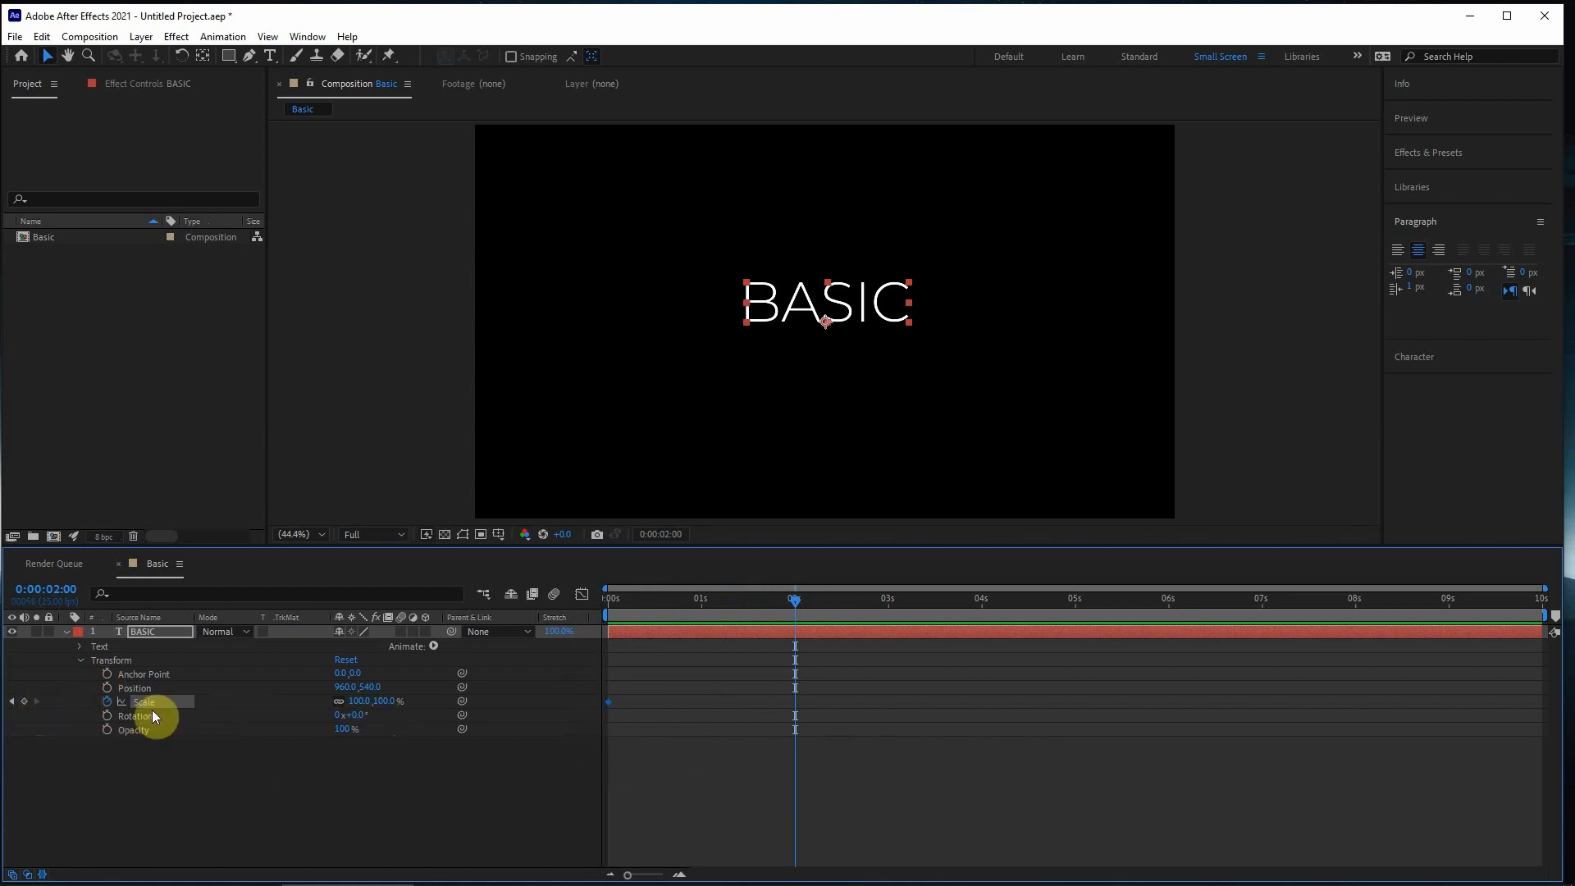
pyautogui.click(23, 702)
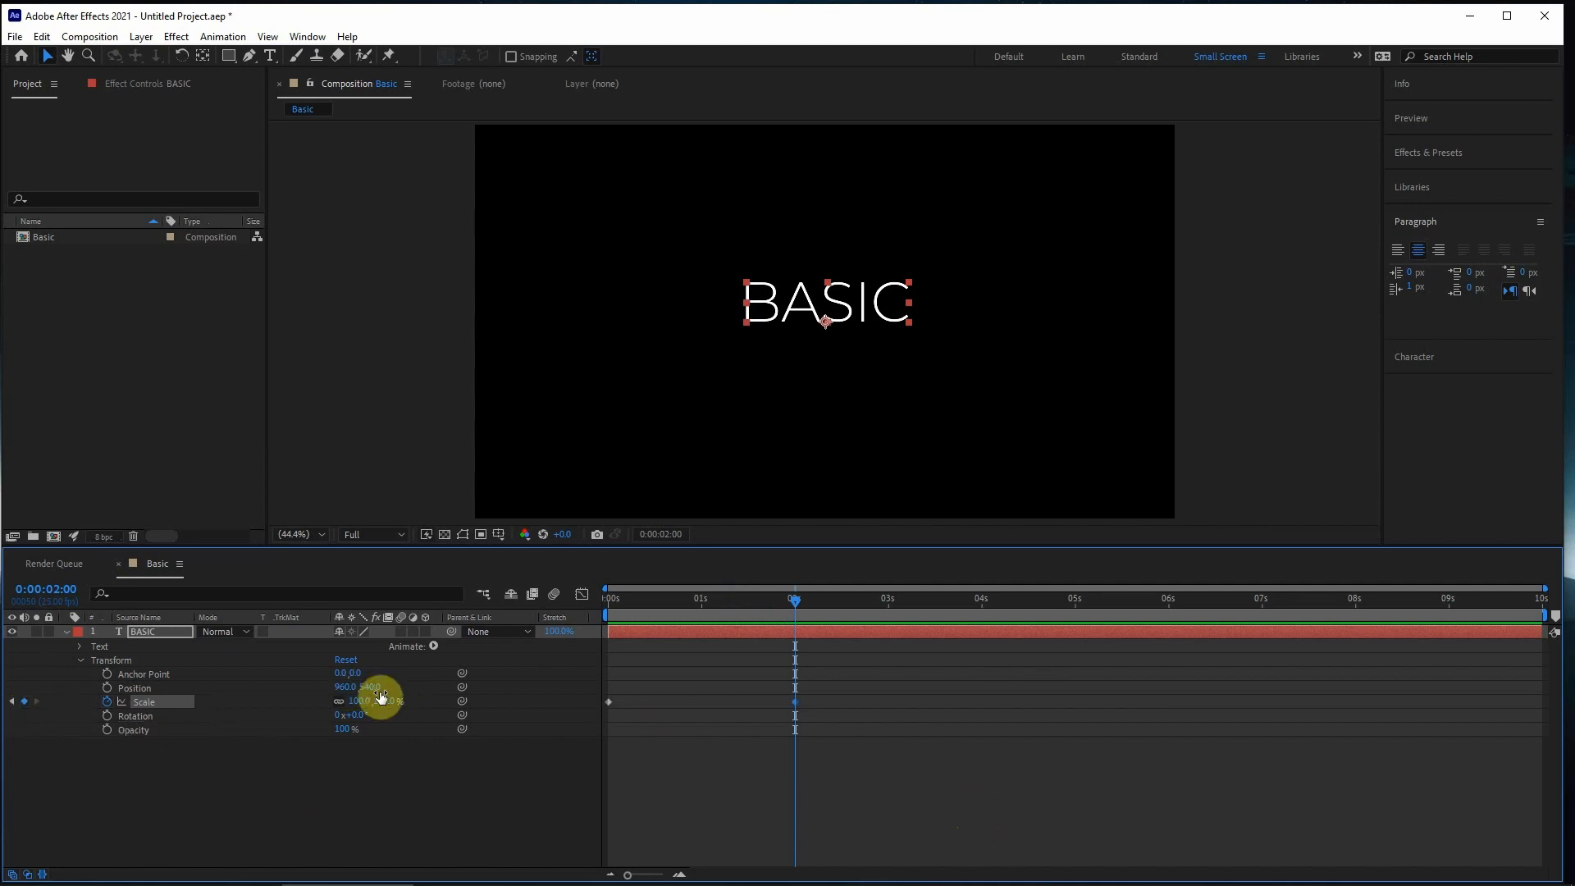
pyautogui.moveTo(392, 702); pyautogui.dragTo(486, 704)
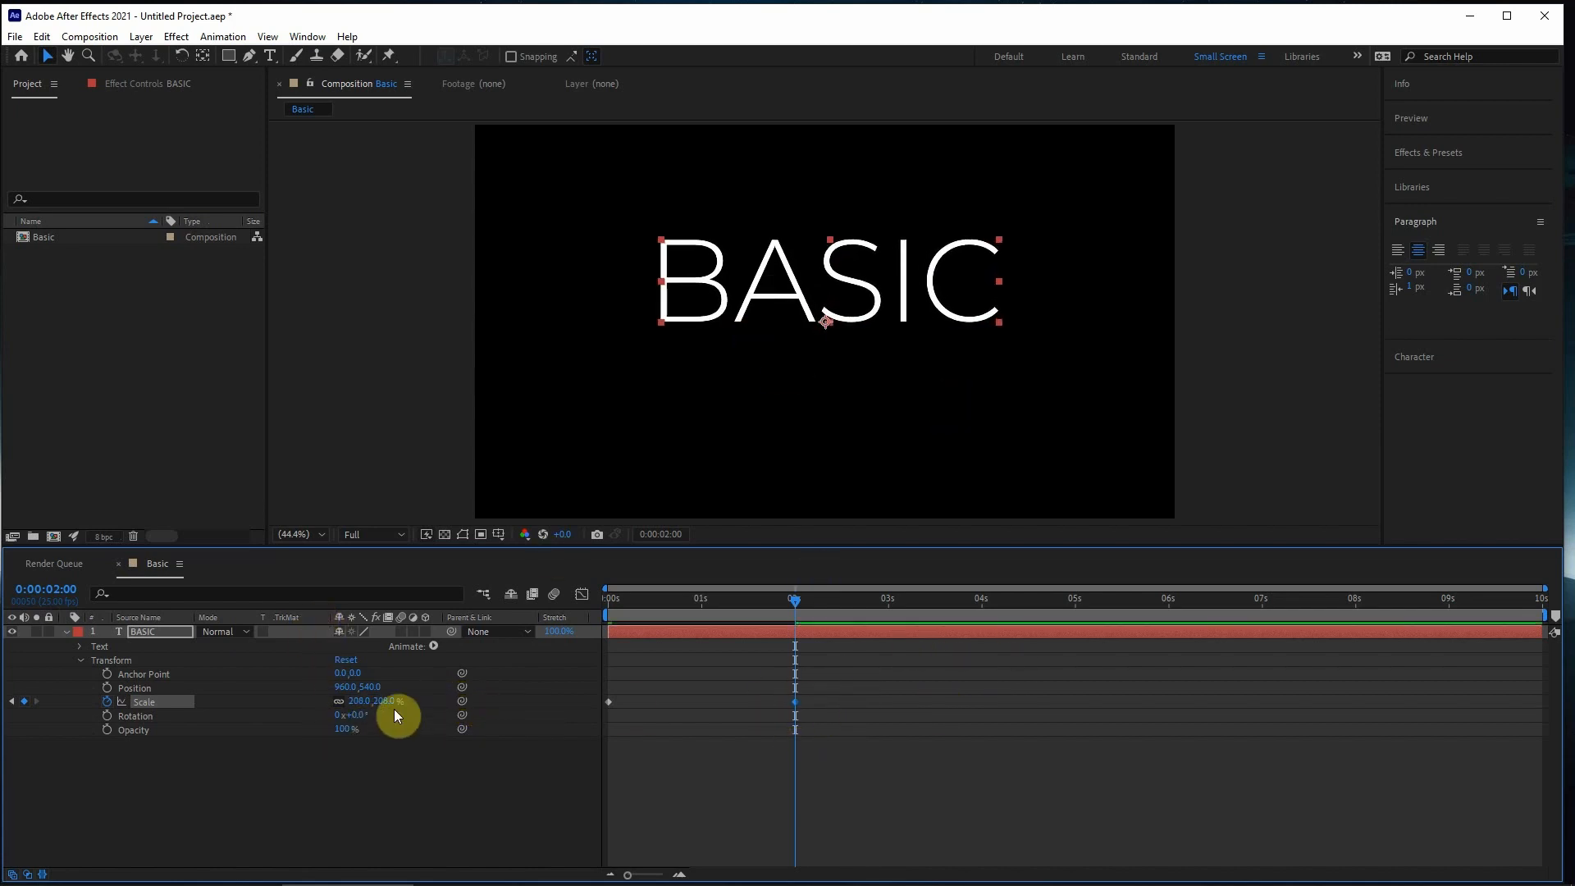
pyautogui.moveTo(388, 702); pyautogui.dragTo(495, 698)
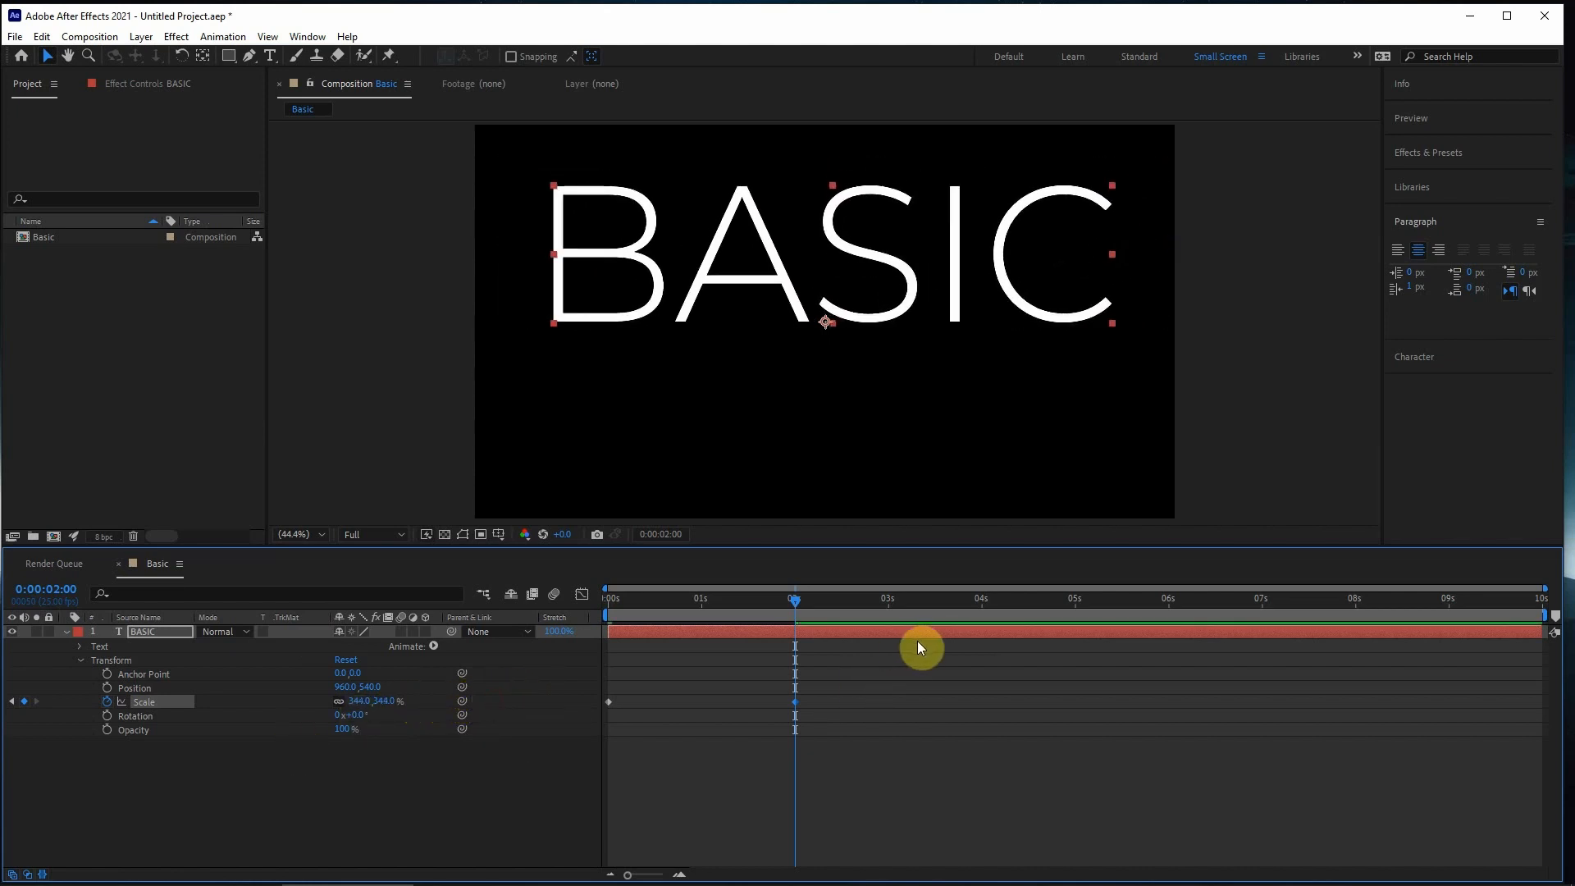
# - Delete the BASIC layer's Scale keyframe at 0:00:02:00
pyautogui.moveTo(860, 670); pyautogui.dragTo(745, 757)
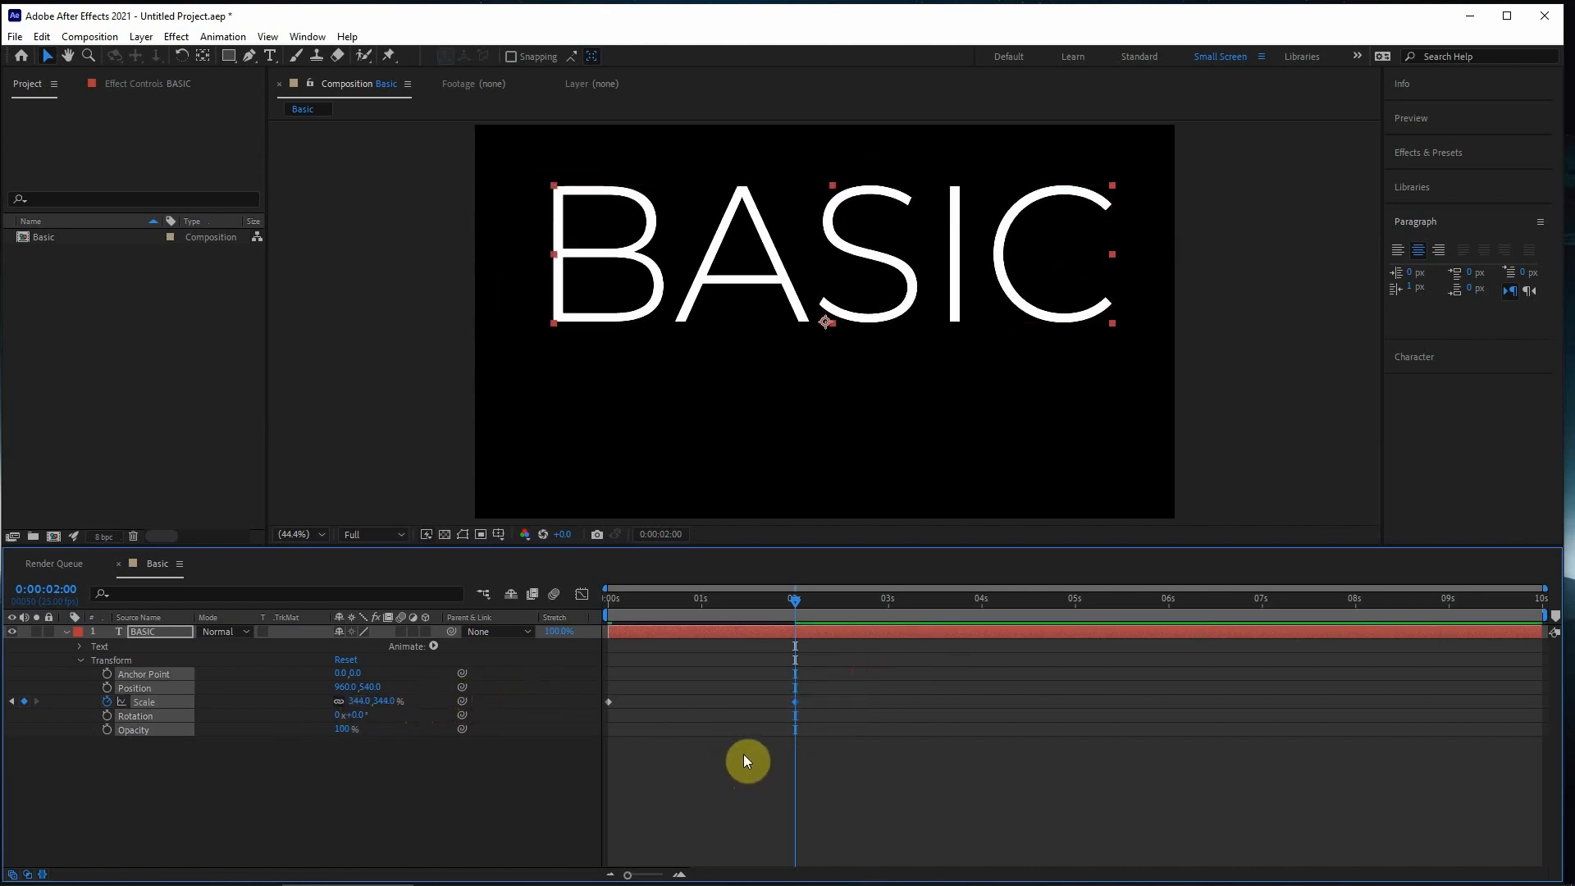
pyautogui.press('Delete')
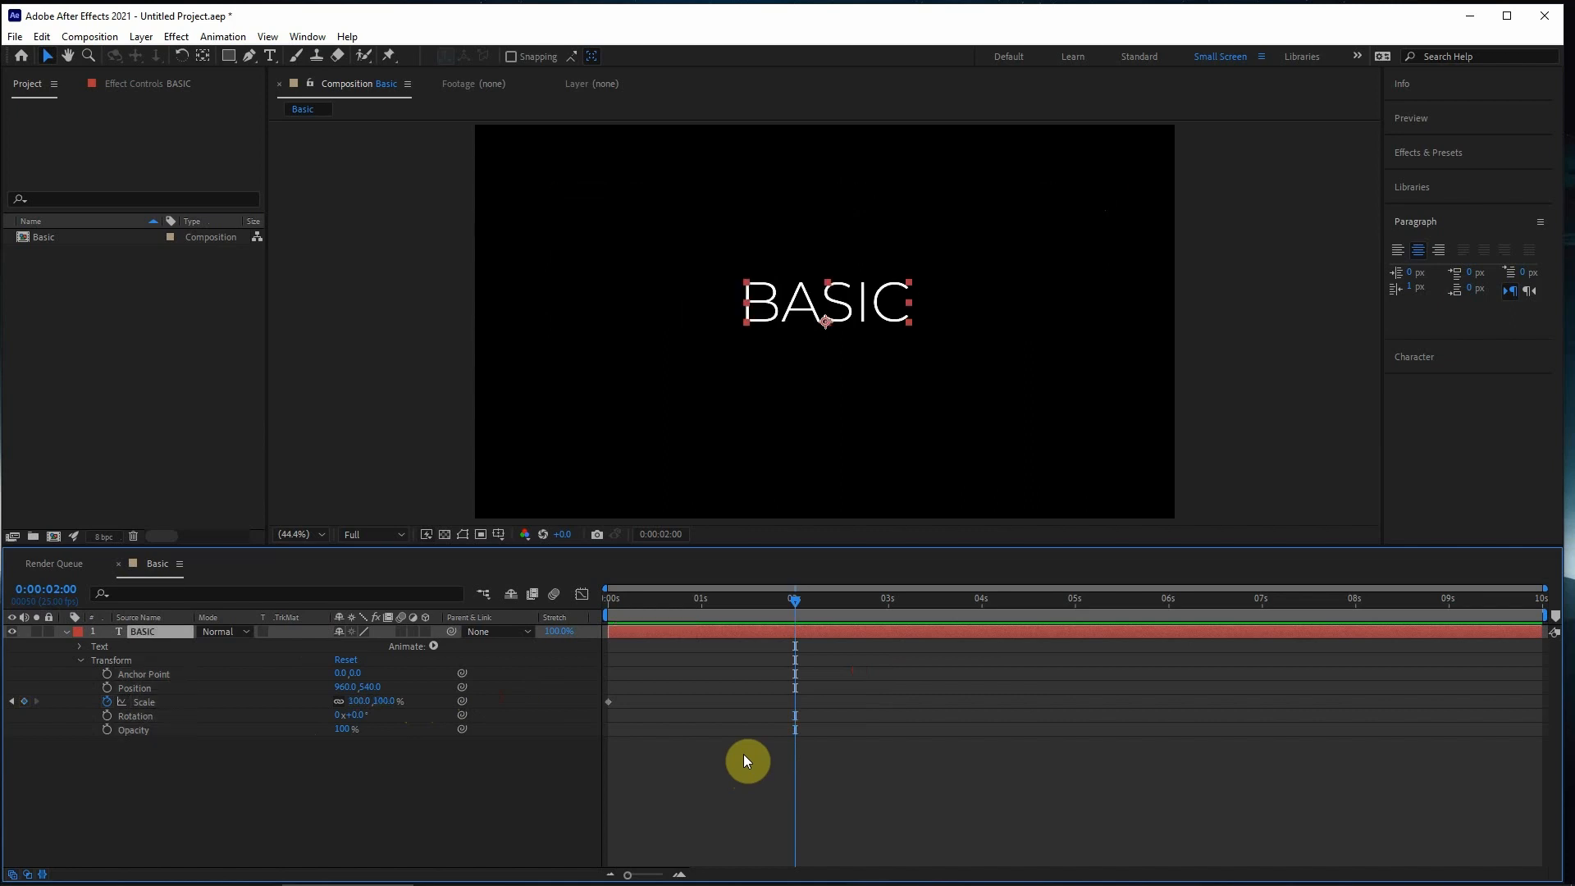
# - Add a Scale keyframe of 368% to the BASIC layer at 0:00:02:00
pyautogui.moveTo(786, 603)
pyautogui.mouseDown()
pyautogui.moveTo(627, 631)
pyautogui.moveTo(608, 605)
pyautogui.moveTo(794, 613)
pyautogui.mouseUp()
pyautogui.click(608, 702)
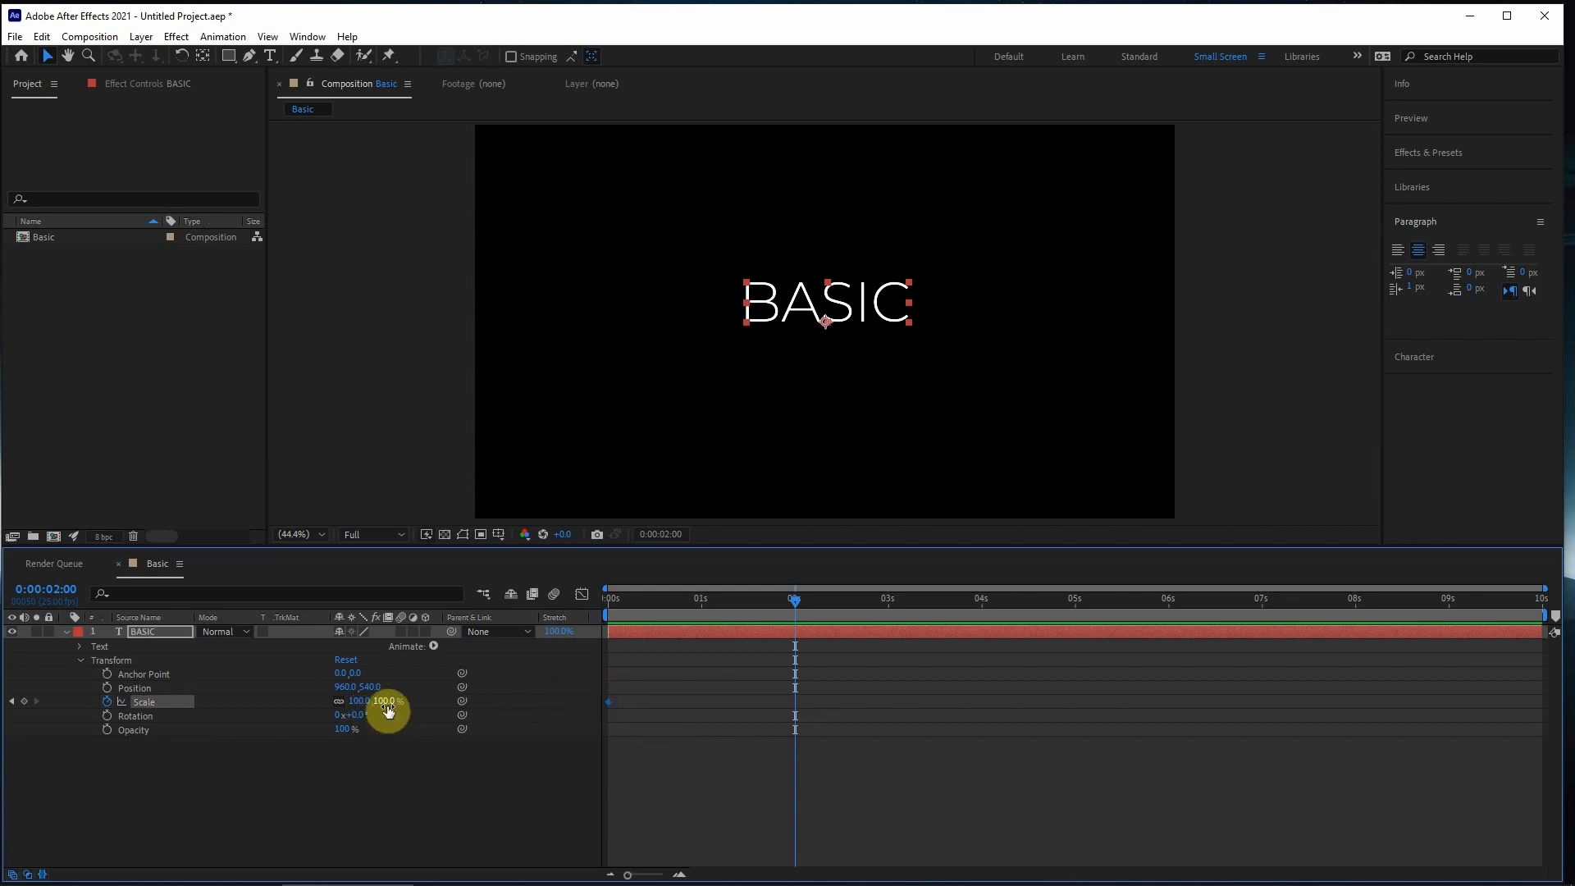
pyautogui.moveTo(388, 710); pyautogui.dragTo(491, 695)
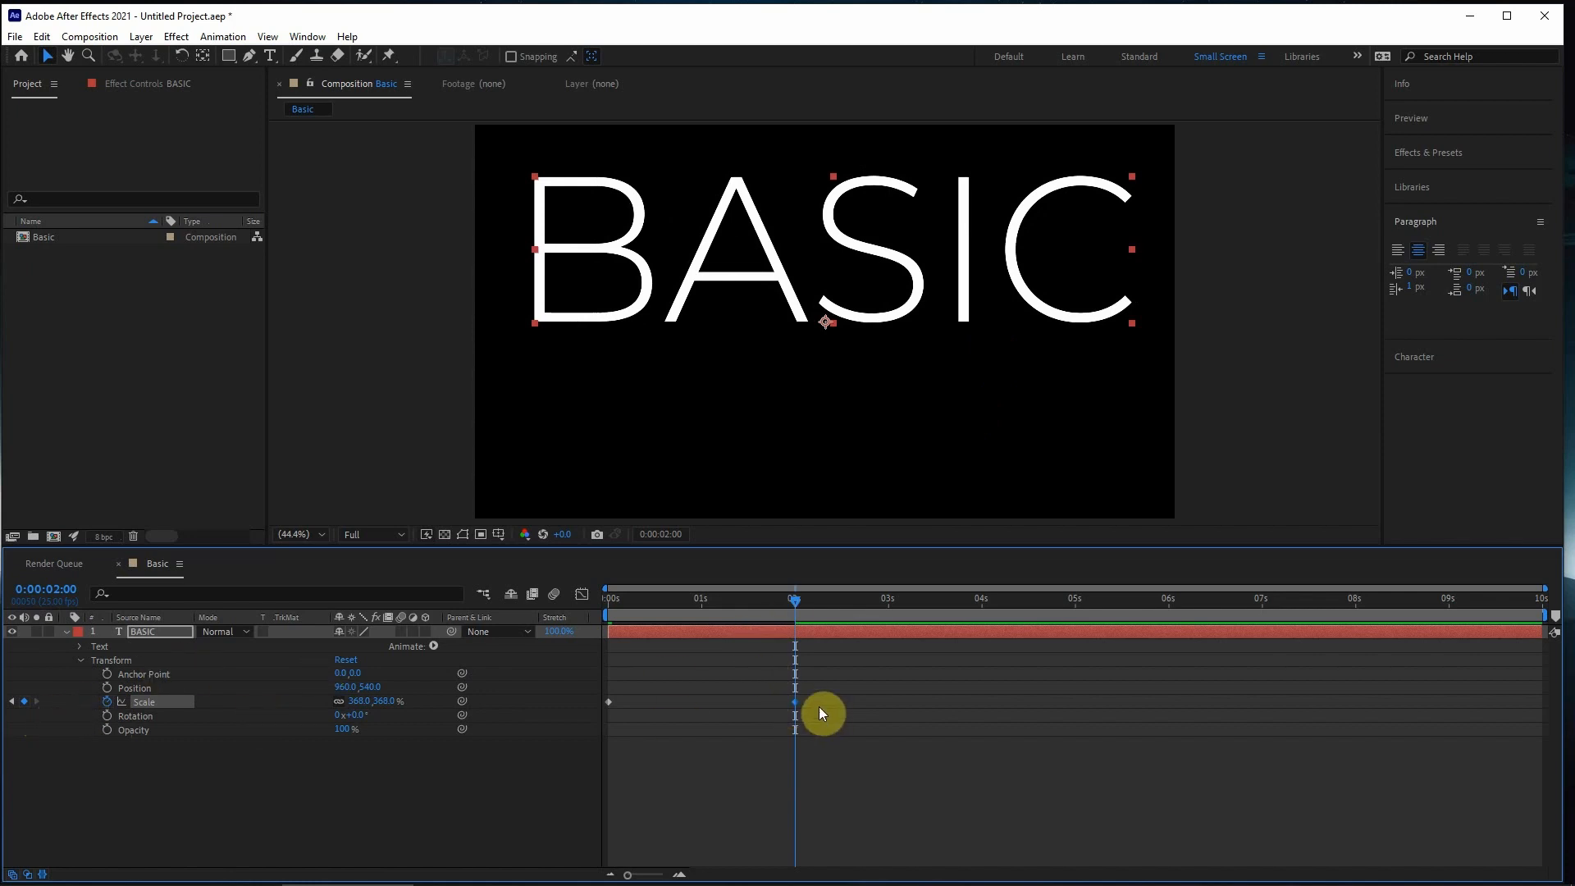
# - Select the Scale keyframes at 0:00:00:00 and 0:00:02:00 in turn, compare their values and return to the start
pyautogui.click(657, 602)
pyautogui.press('Home')
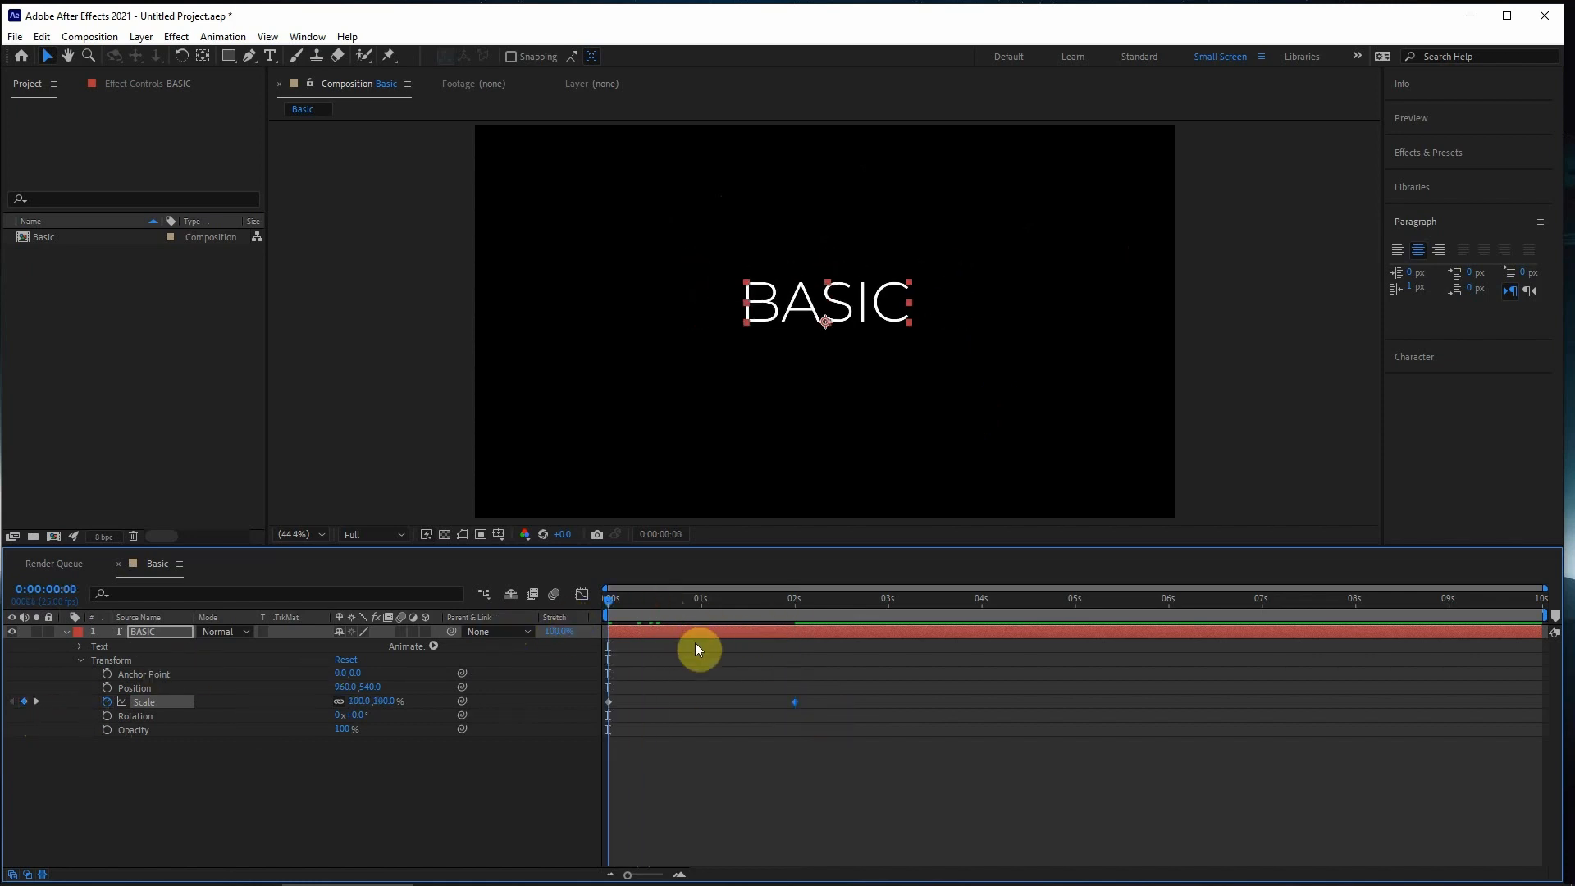
pyautogui.moveTo(618, 689); pyautogui.dragTo(673, 723)
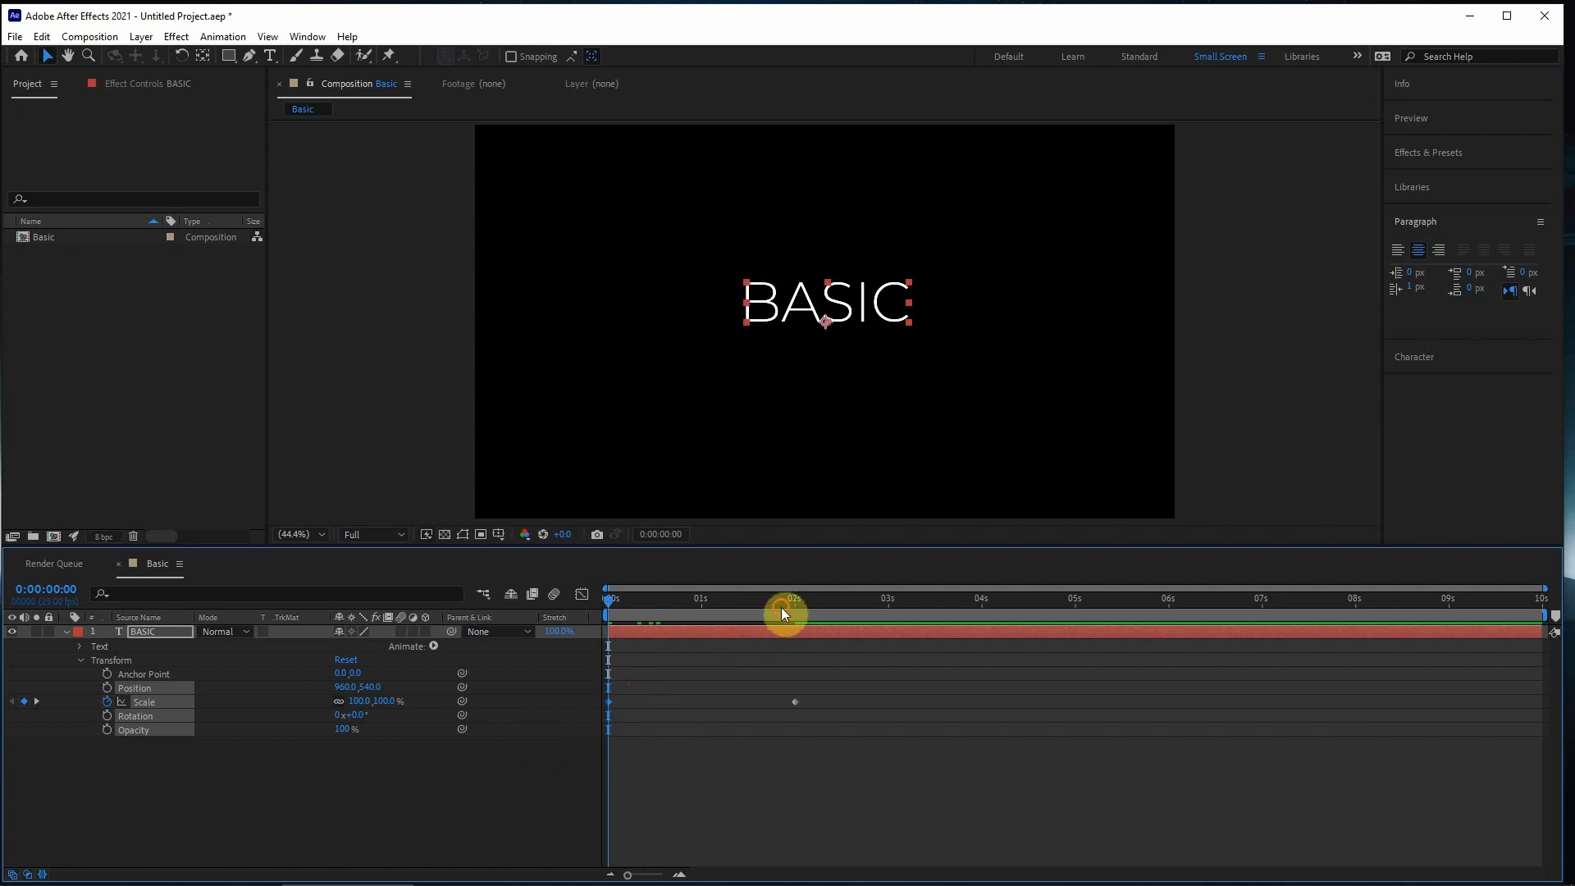
pyautogui.moveTo(782, 613); pyautogui.dragTo(796, 612)
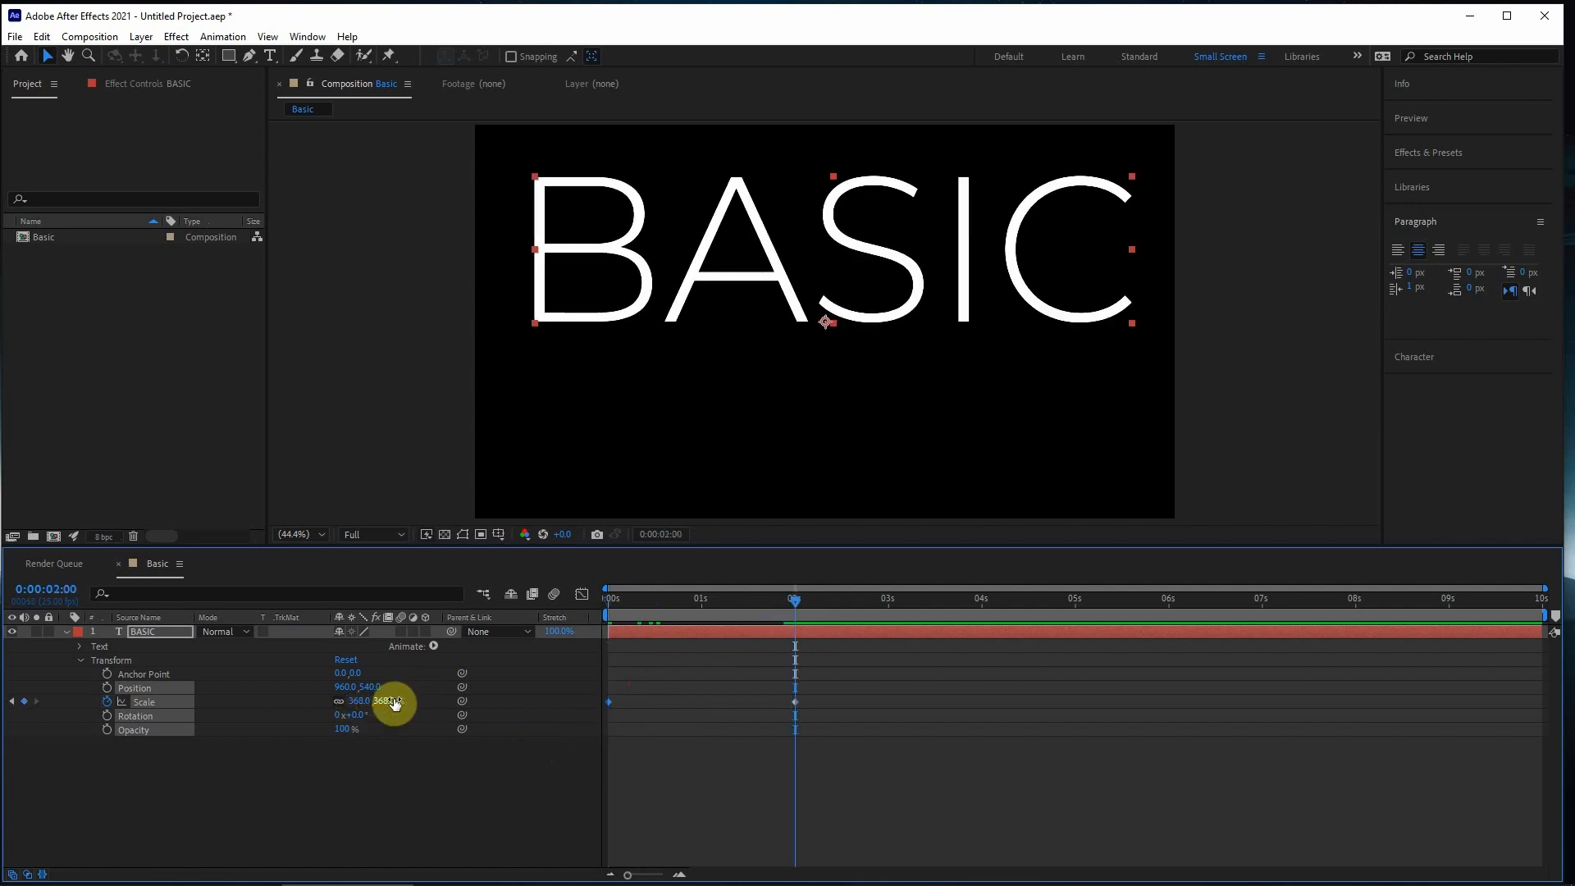
pyautogui.moveTo(868, 698); pyautogui.dragTo(728, 753)
pyautogui.moveTo(786, 602); pyautogui.dragTo(608, 602)
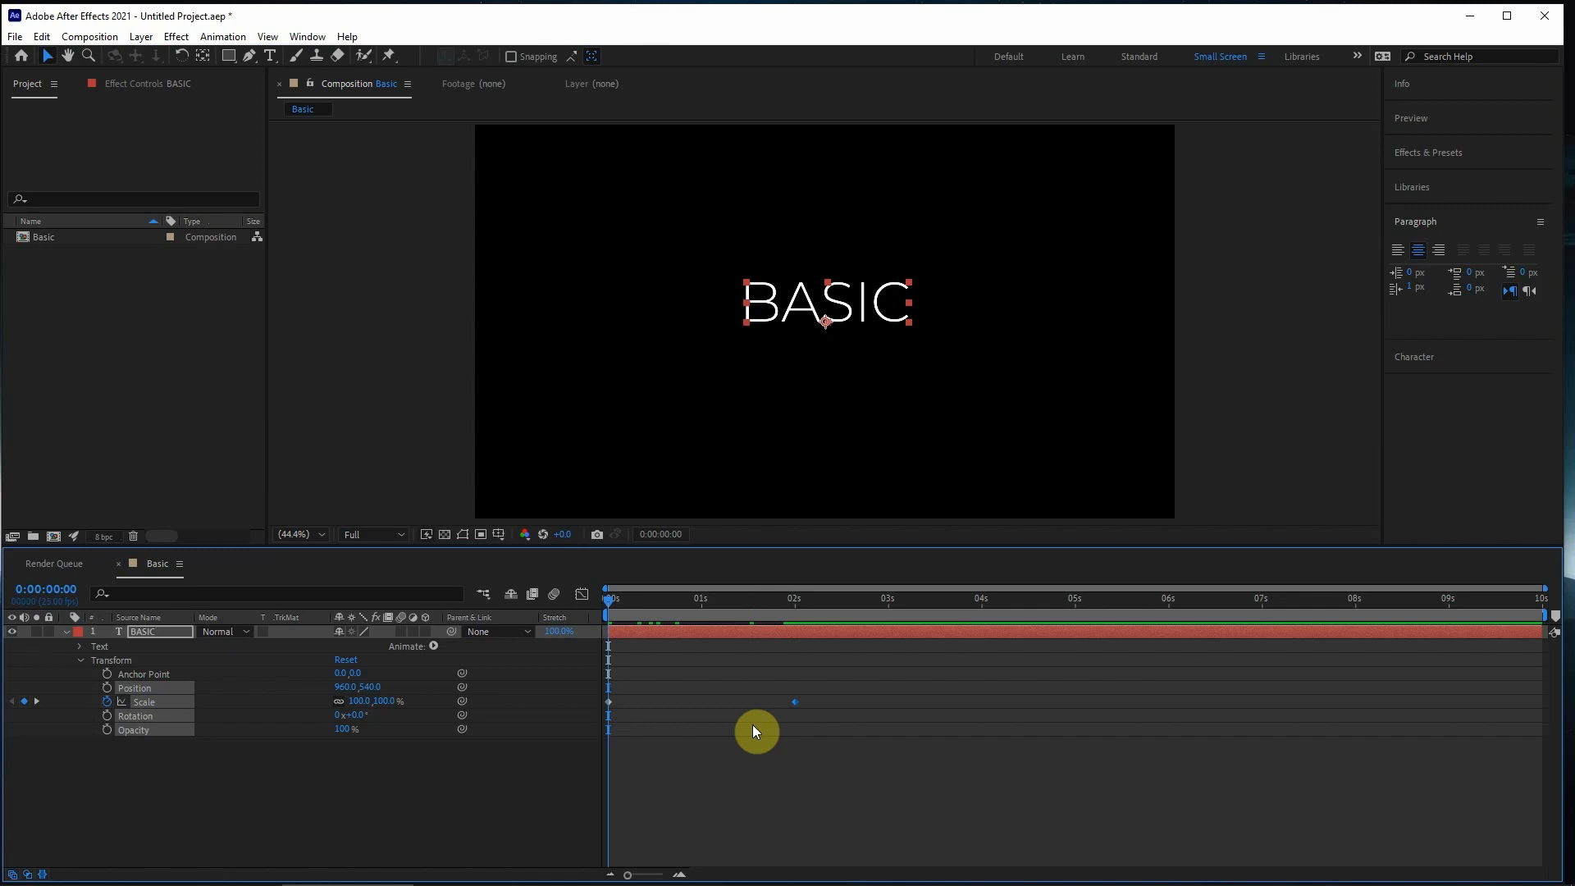
# - Play the two-keyframe Scale animation from the start and replay it
pyautogui.press('space')
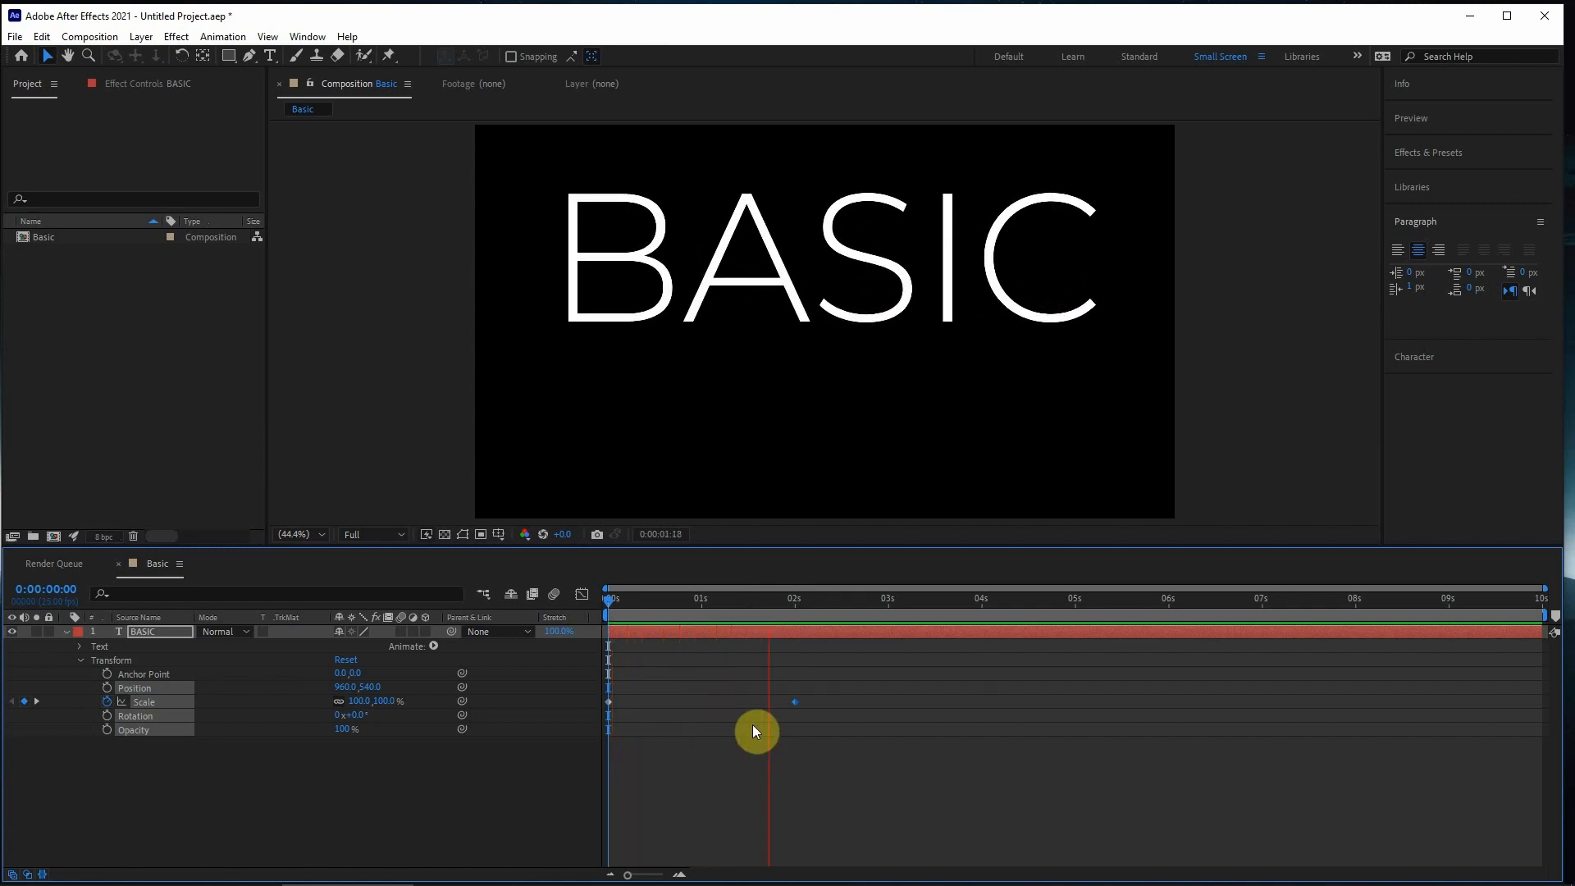
pyautogui.press('space')
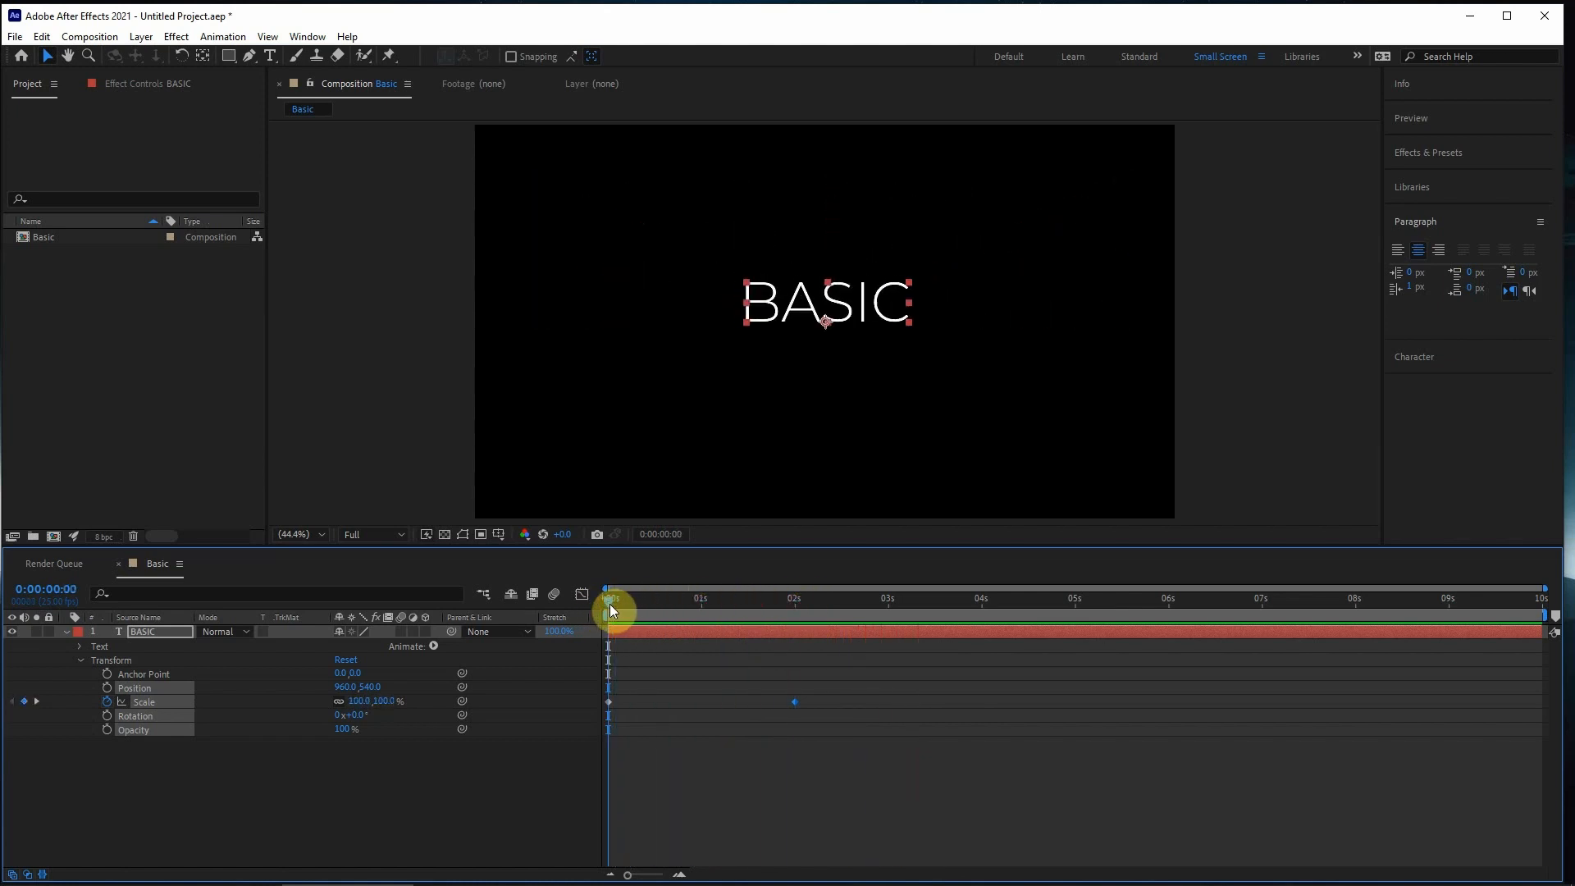
pyautogui.moveTo(609, 607); pyautogui.dragTo(565, 611)
pyautogui.press('space')
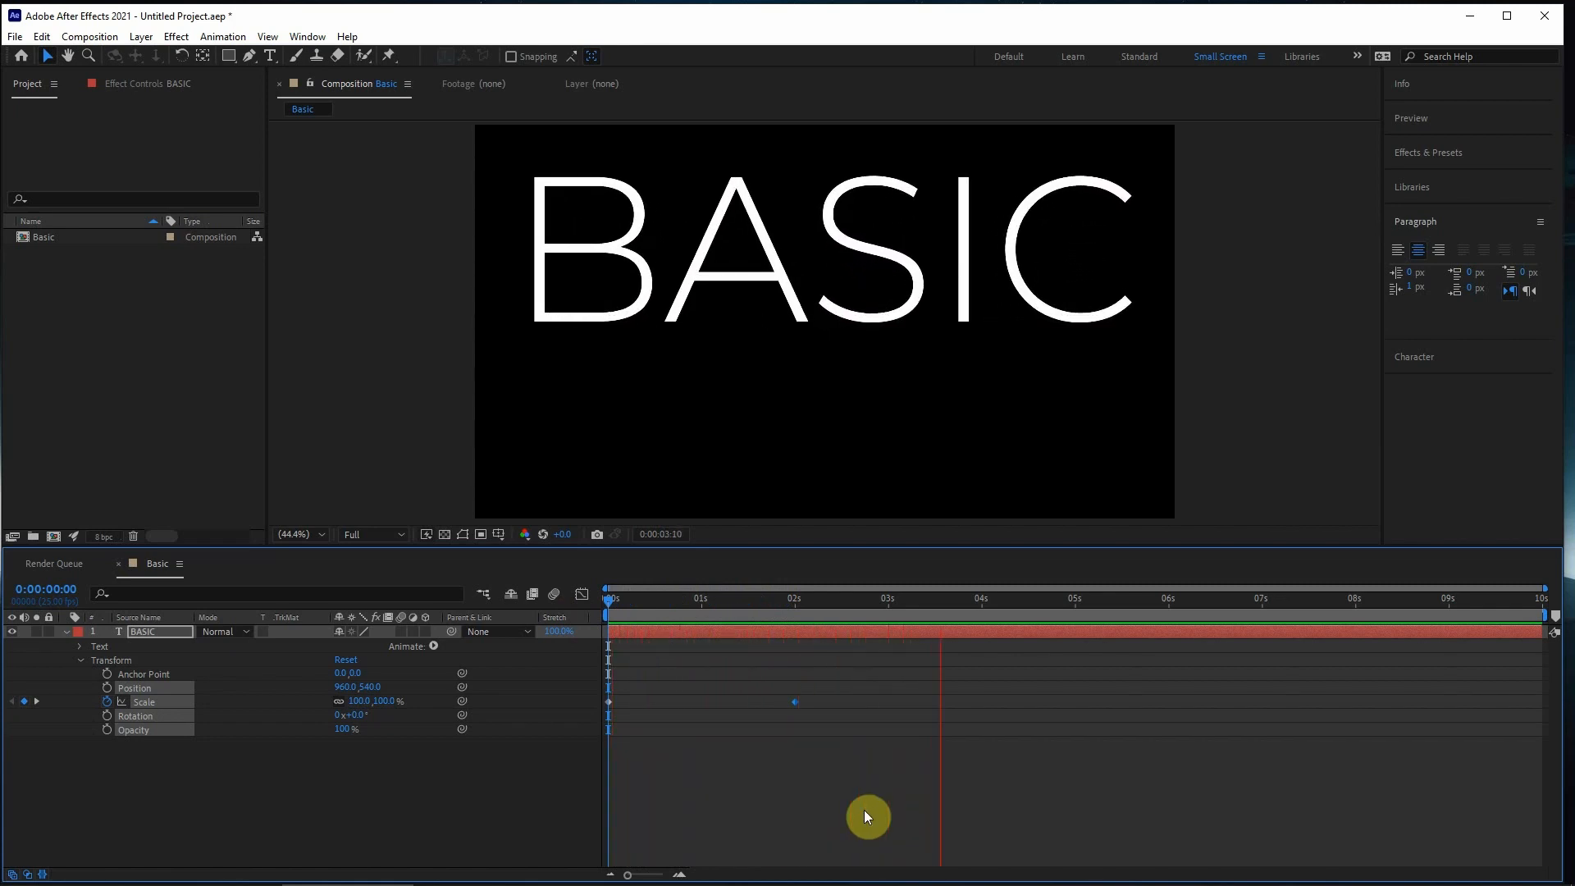
# - Add a Scale keyframe of 135% at 0:00:05:00 and preview the animation from the start
pyautogui.moveTo(1030, 609); pyautogui.dragTo(1075, 608)
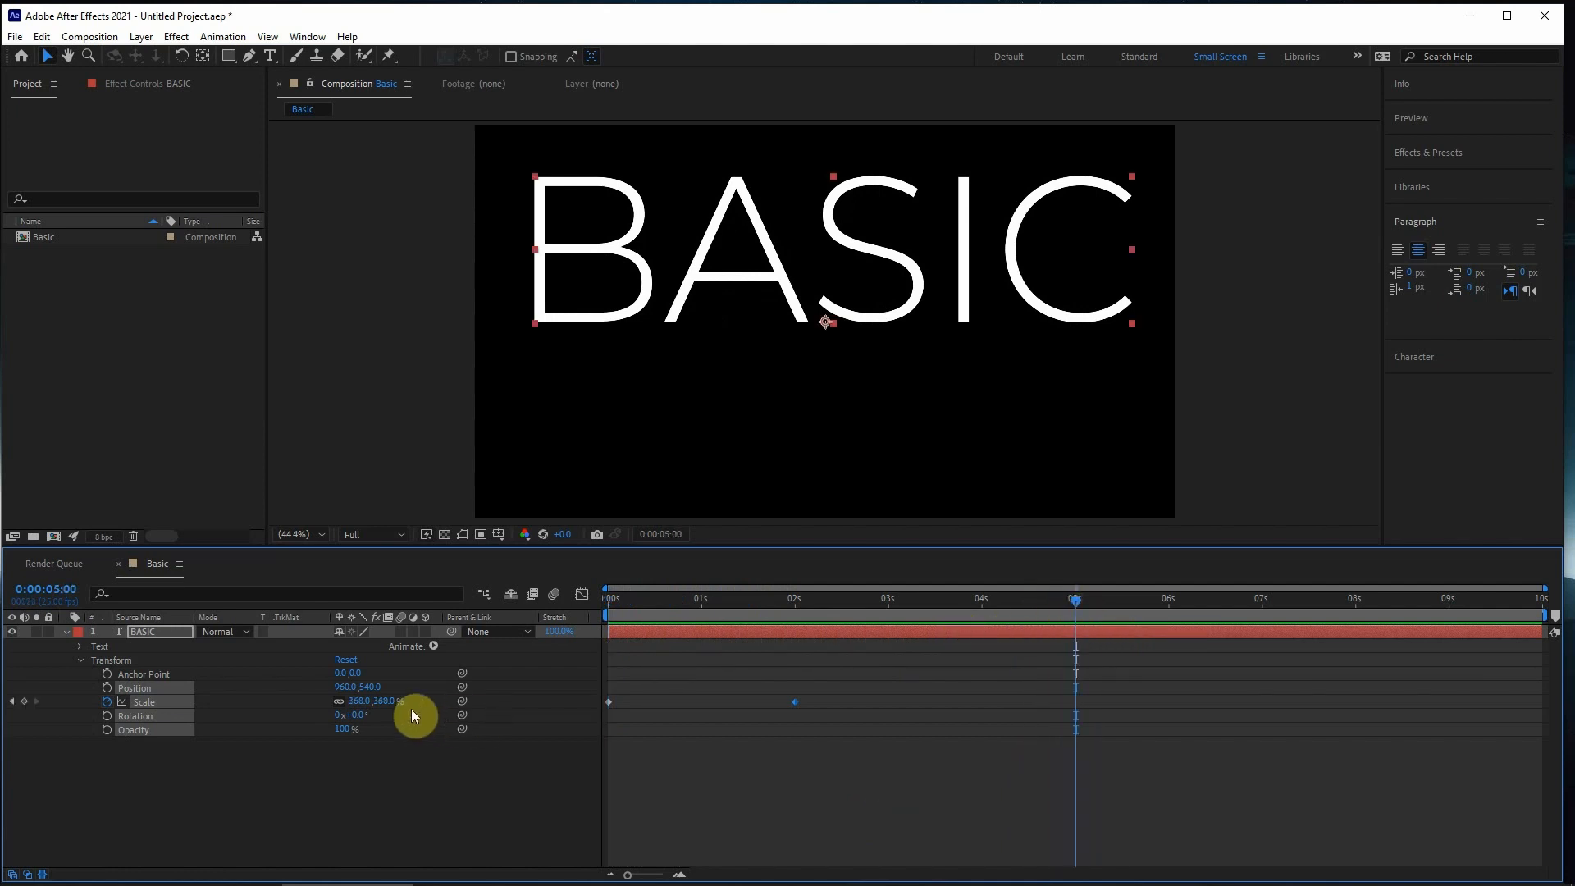
pyautogui.moveTo(386, 702); pyautogui.dragTo(239, 746)
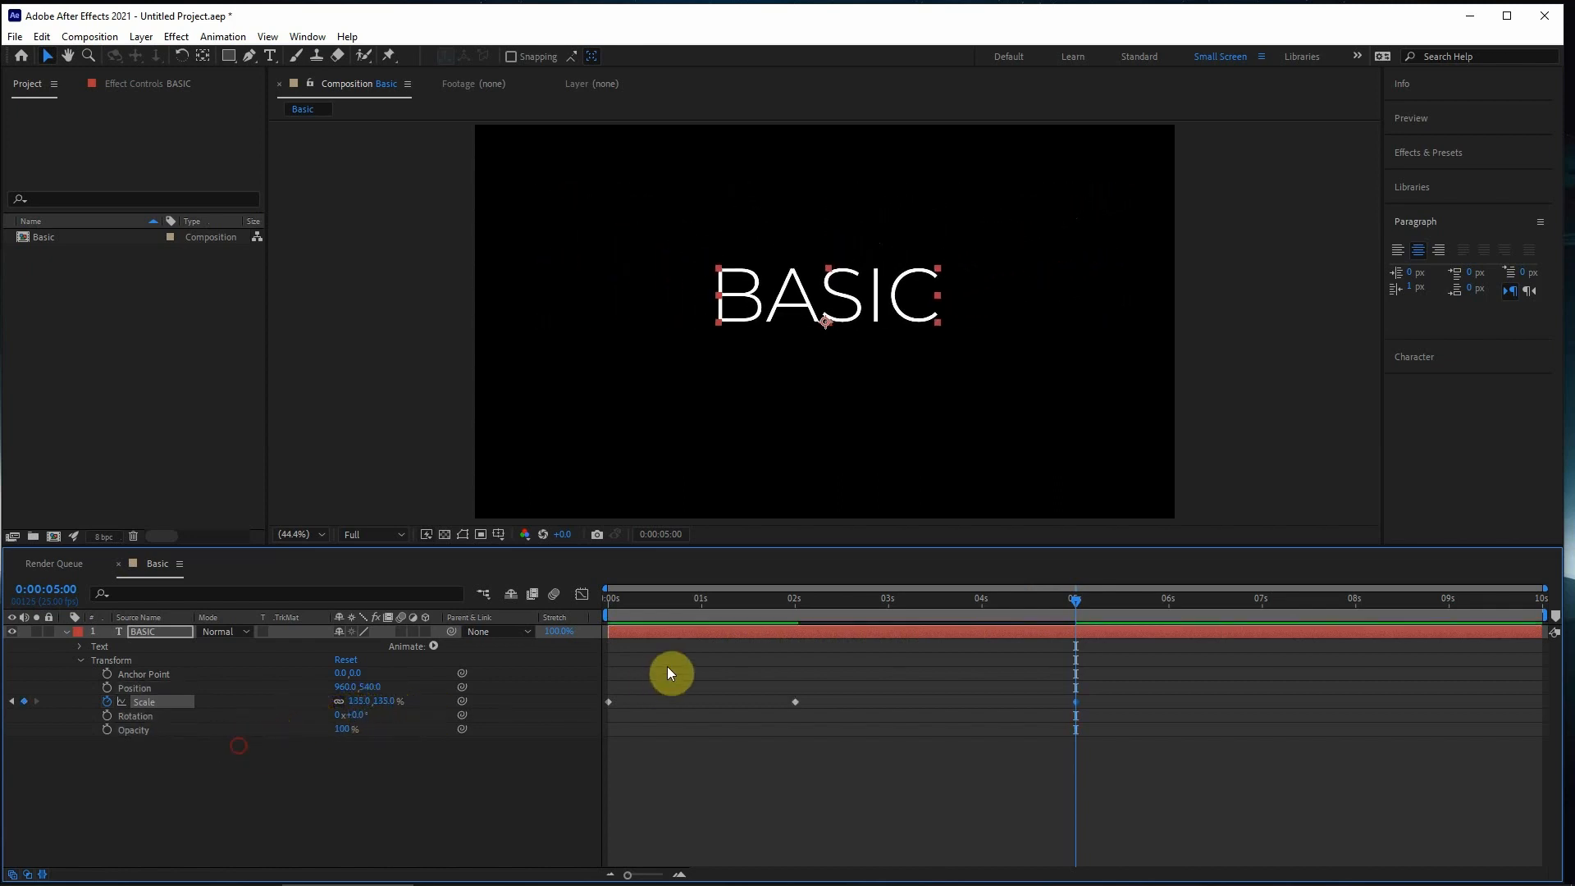
pyautogui.press('space')
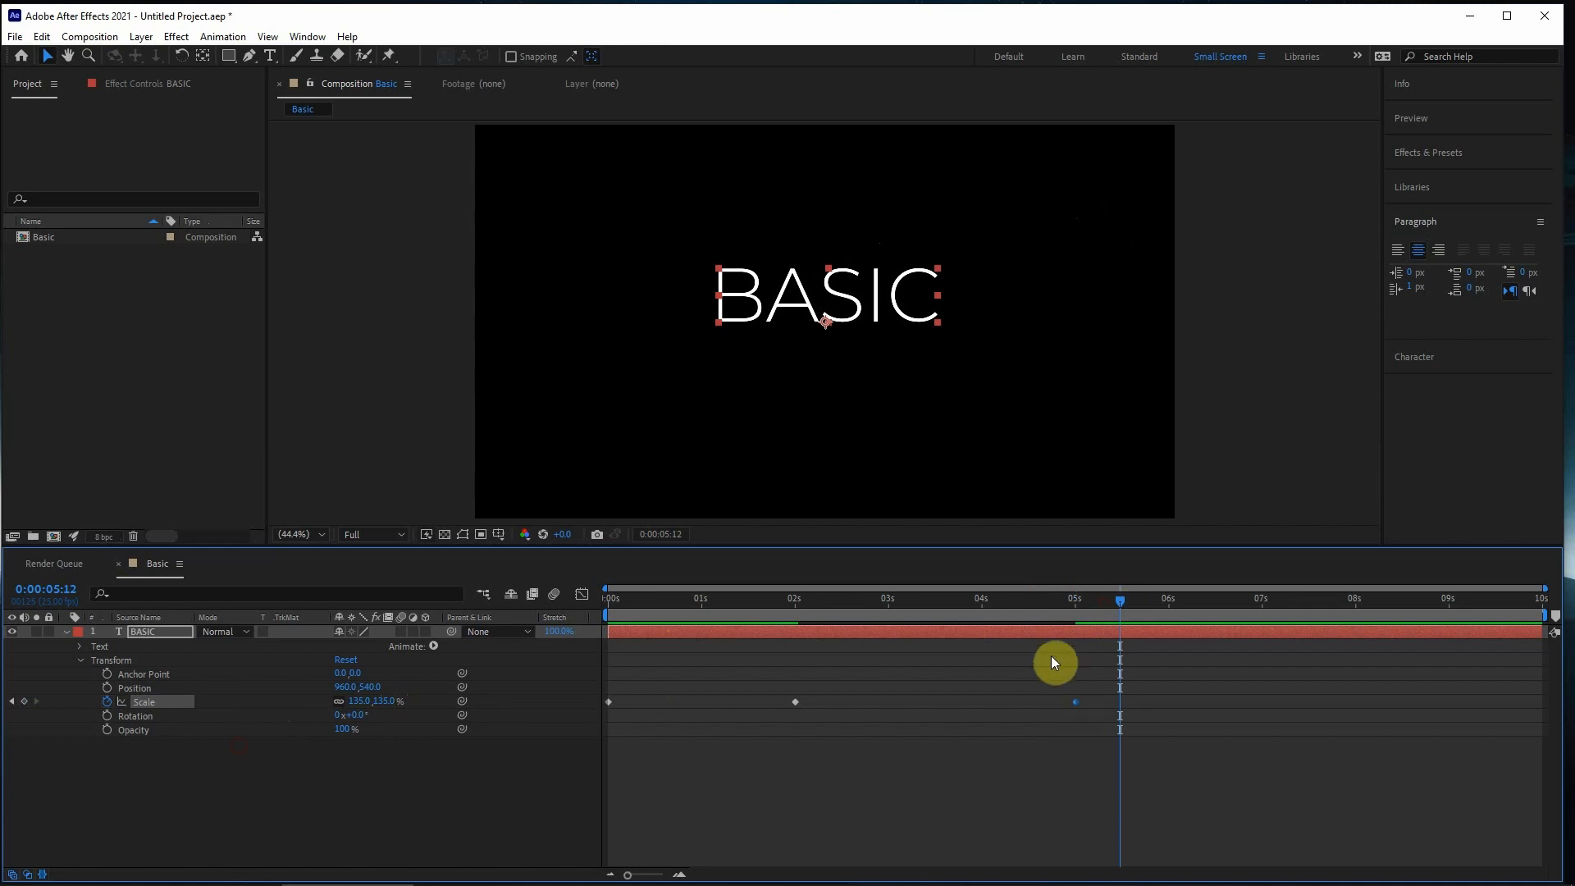
pyautogui.moveTo(984, 603); pyautogui.dragTo(387, 642)
pyautogui.press('space')
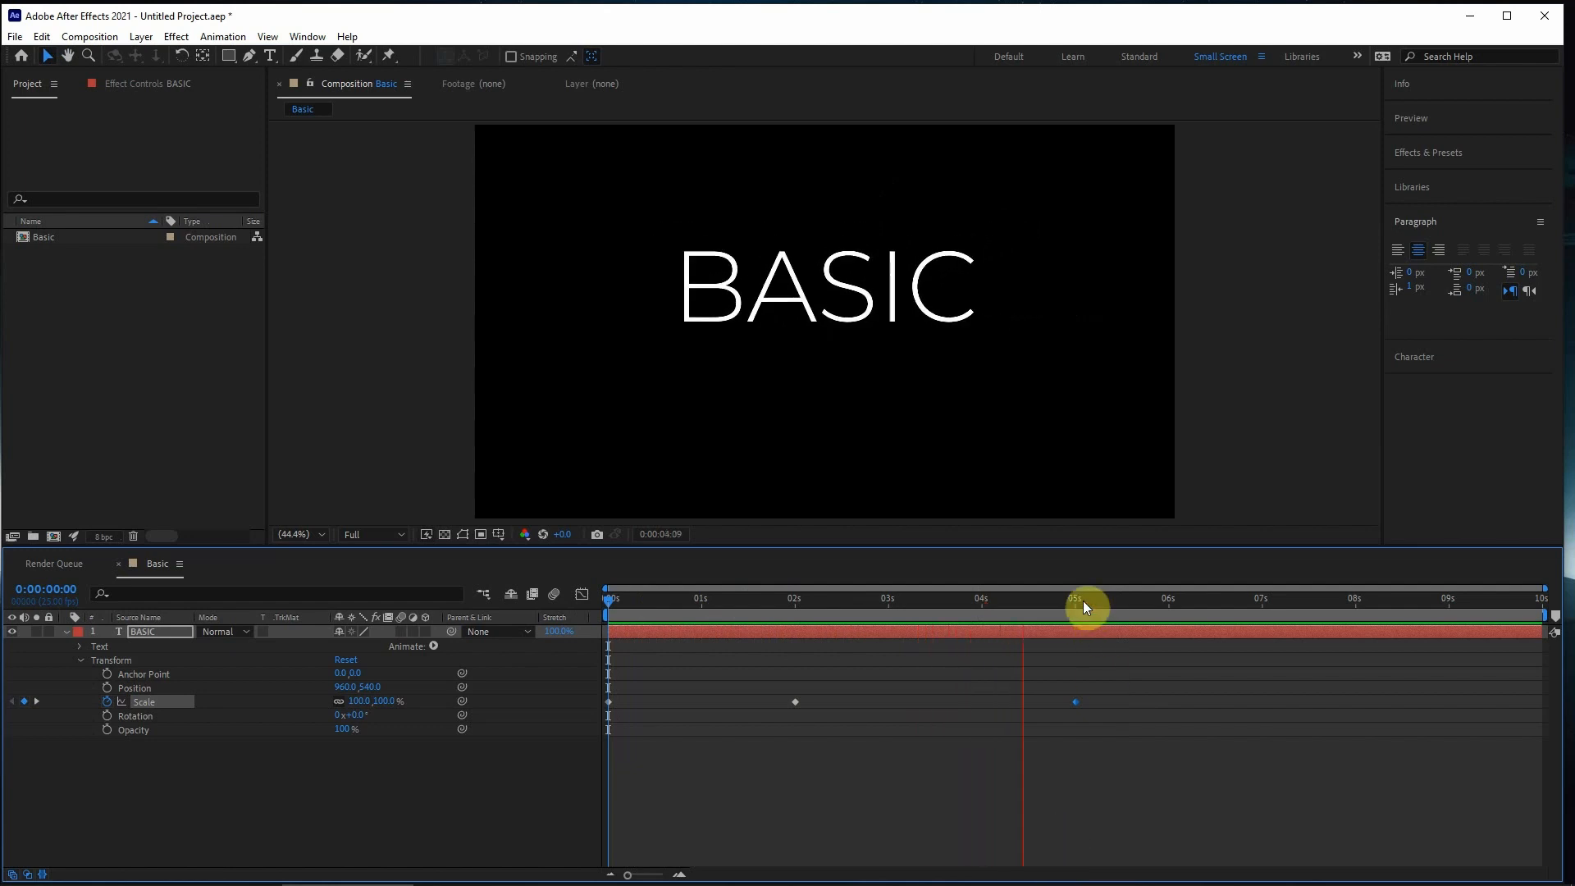
# - Add Scale keyframes of 350% at 0:00:07:01 and 124% at 0:00:09:24
pyautogui.moveTo(1099, 603); pyautogui.dragTo(1265, 616)
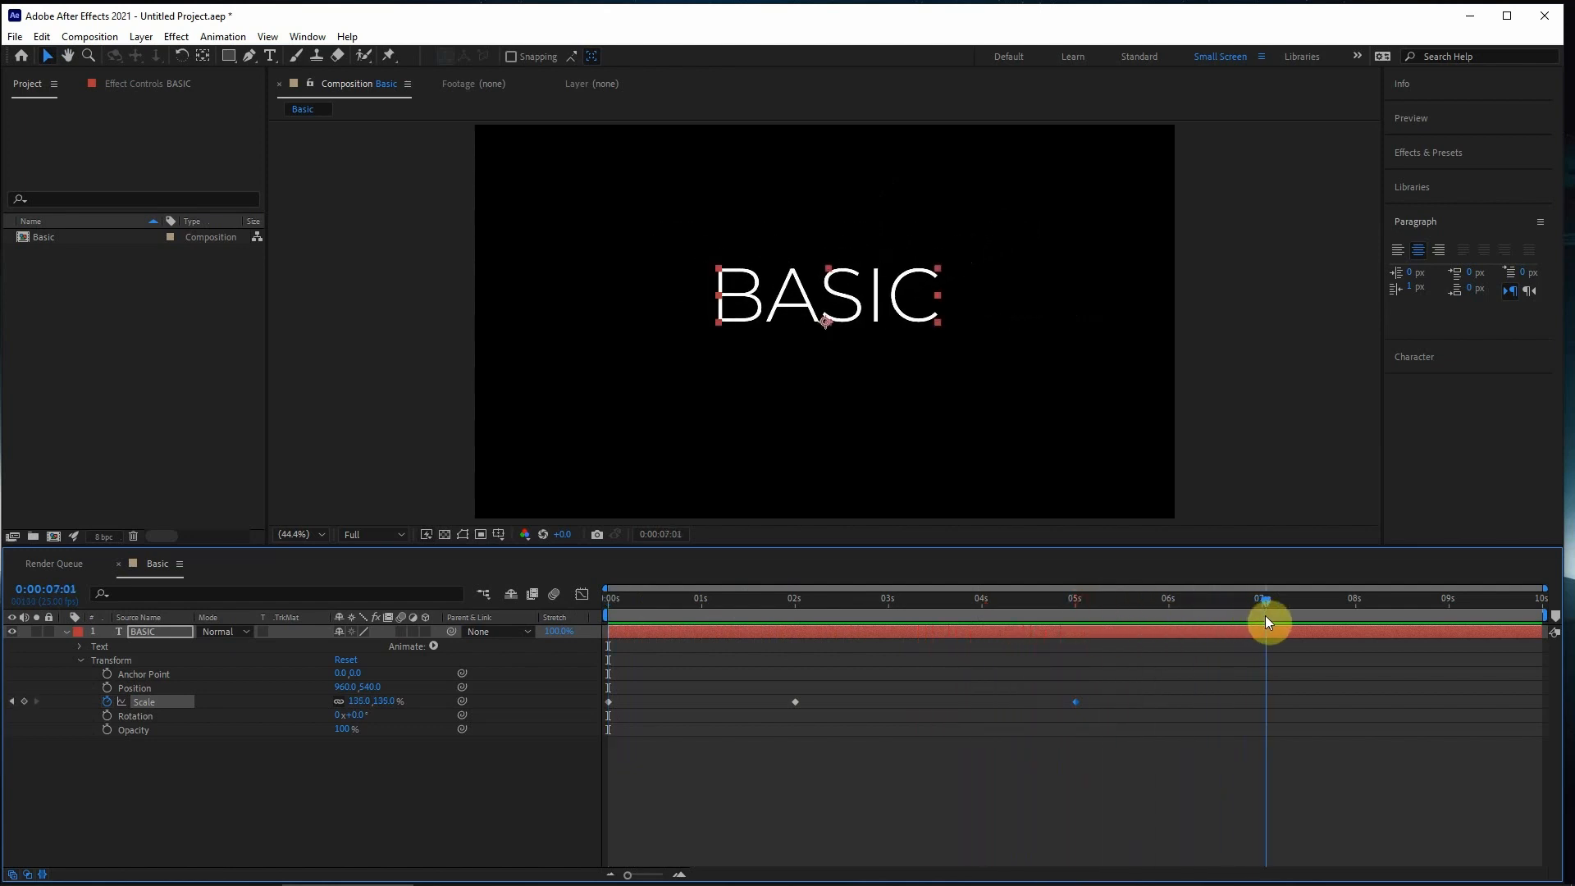
pyautogui.moveTo(377, 703); pyautogui.dragTo(557, 704)
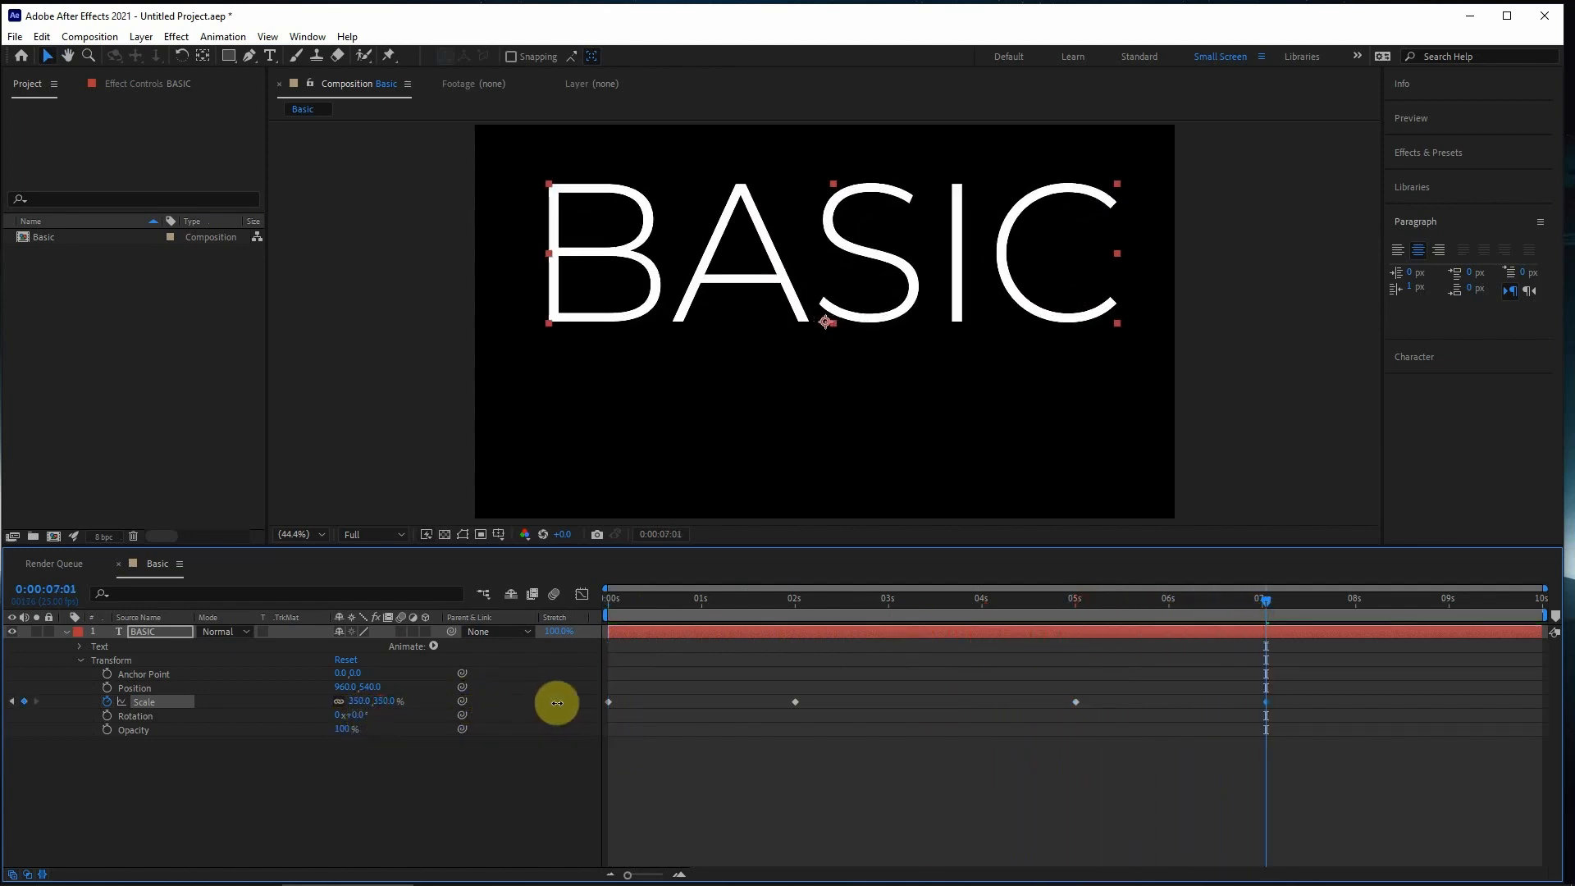
pyautogui.moveTo(1315, 618); pyautogui.dragTo(1541, 612)
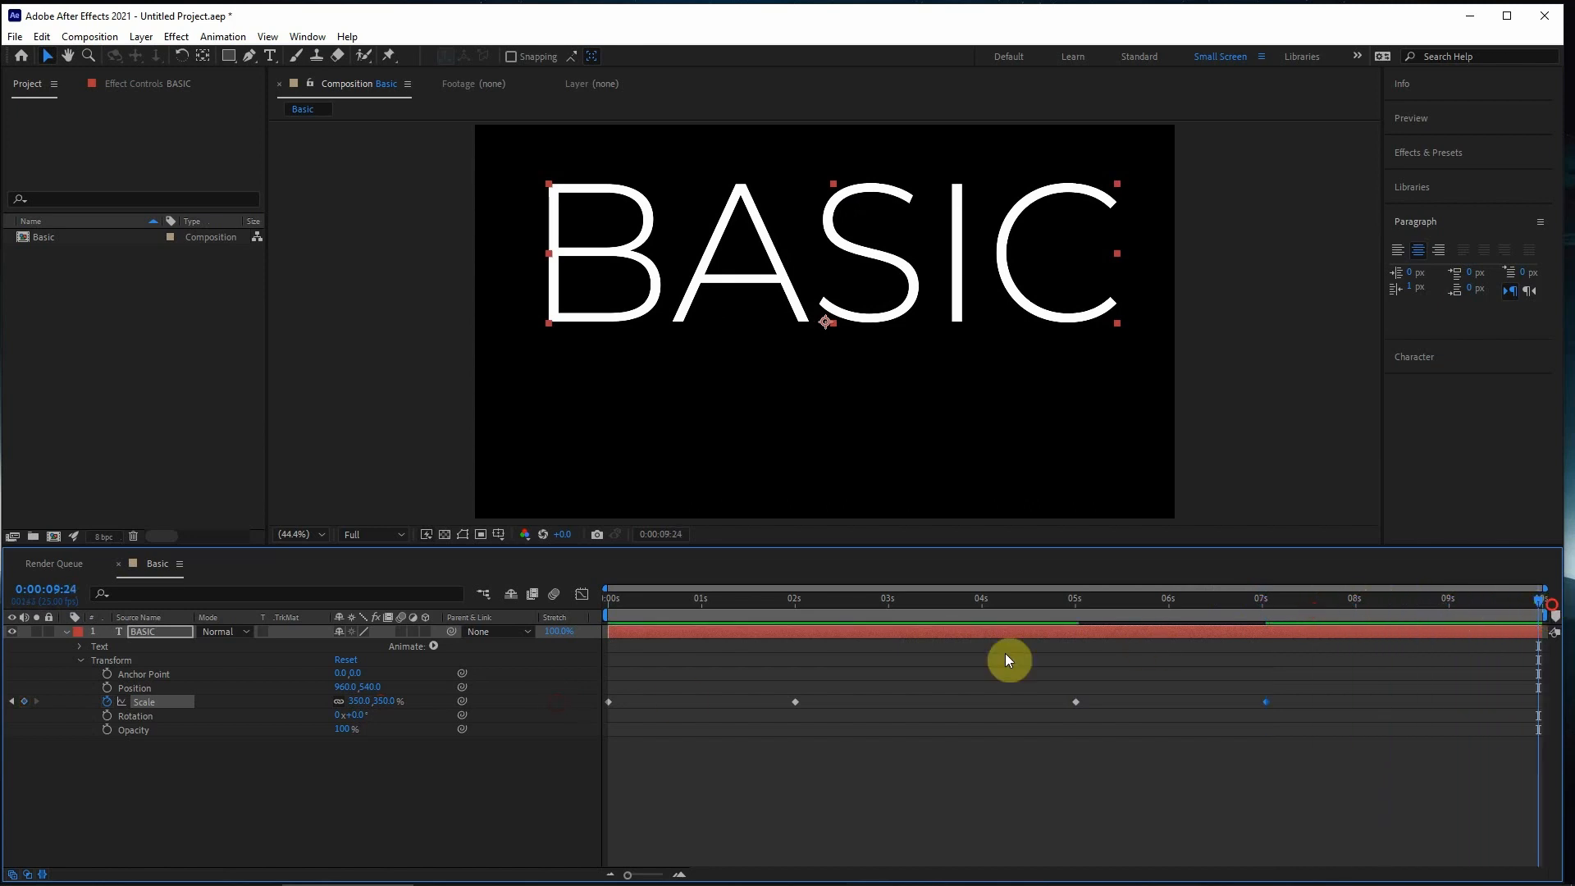
pyautogui.moveTo(377, 702); pyautogui.dragTo(215, 720)
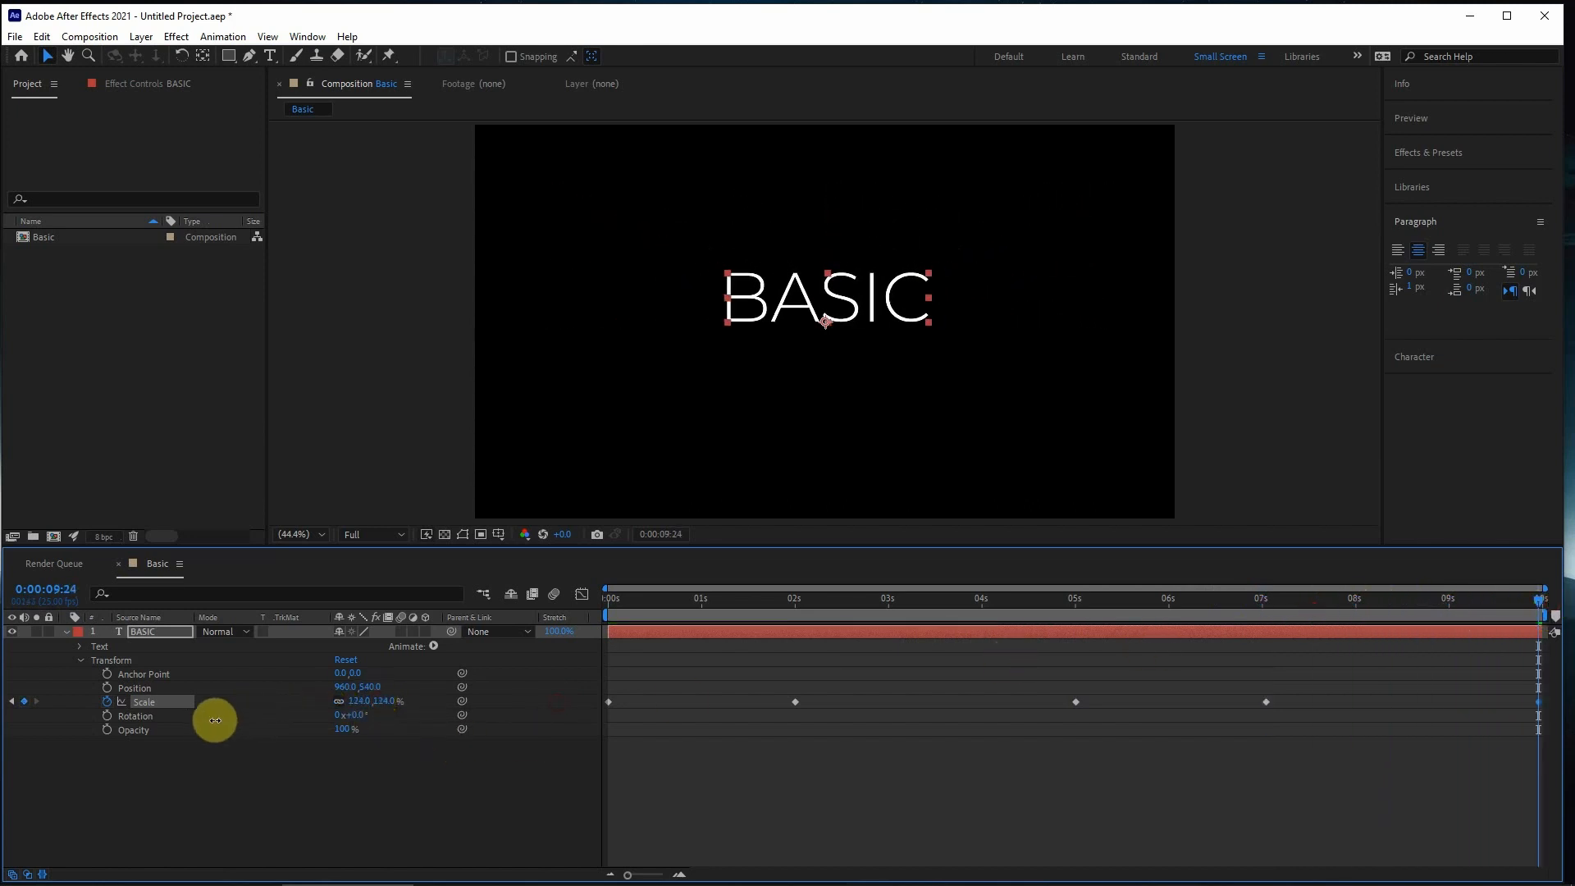
# - Preview the Scale animation from the start and delete all of the BASIC layer's Scale keyframes
pyautogui.moveTo(728, 599); pyautogui.dragTo(607, 750)
pyautogui.click(1058, 849)
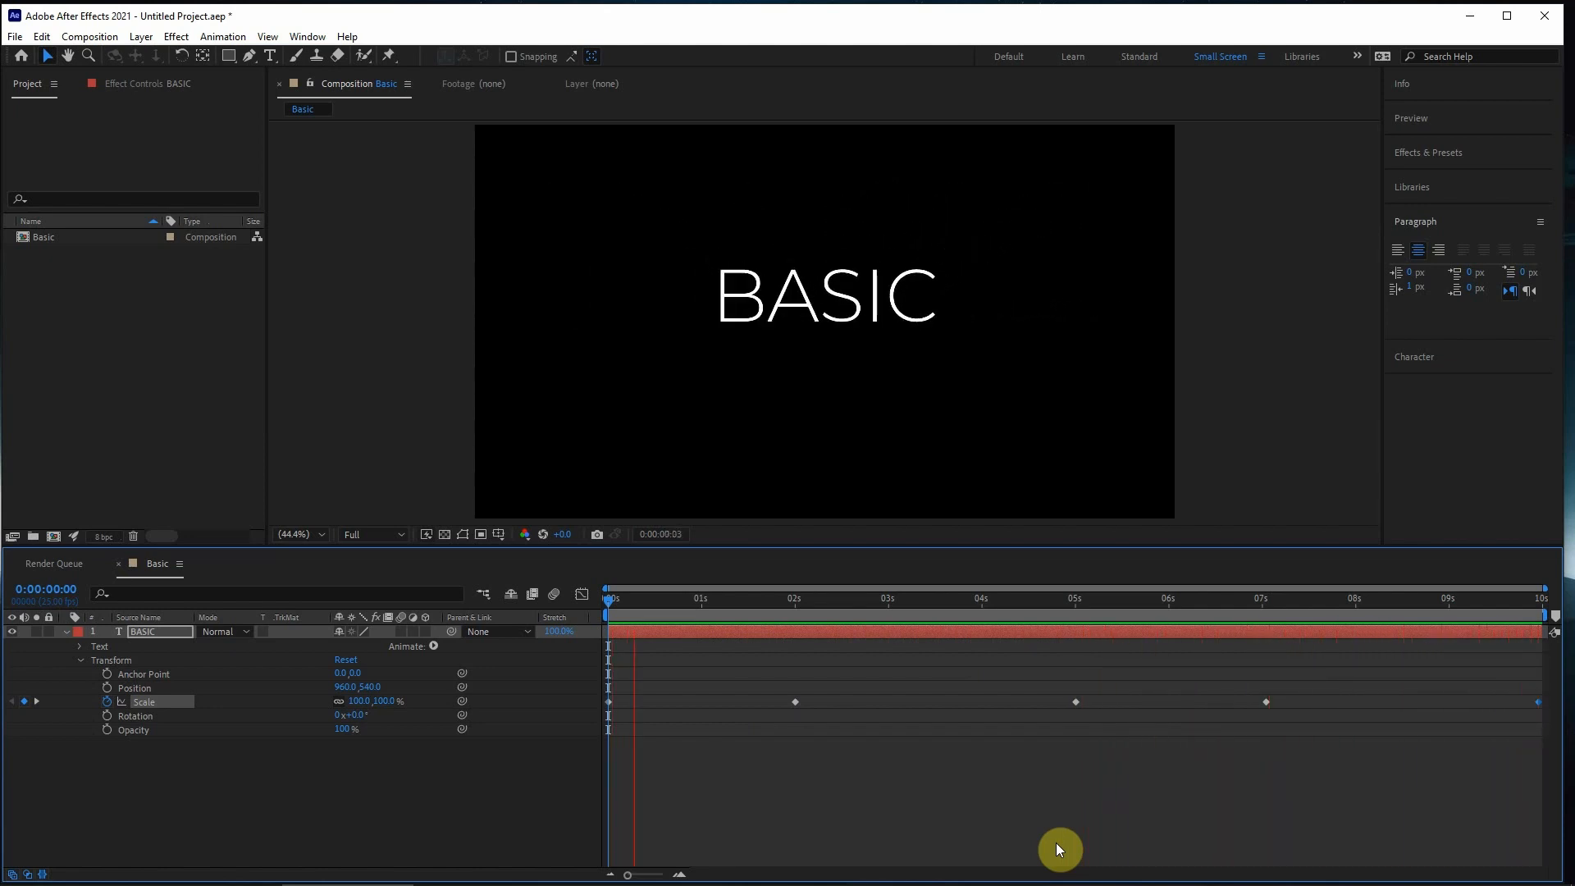
pyautogui.press('space')
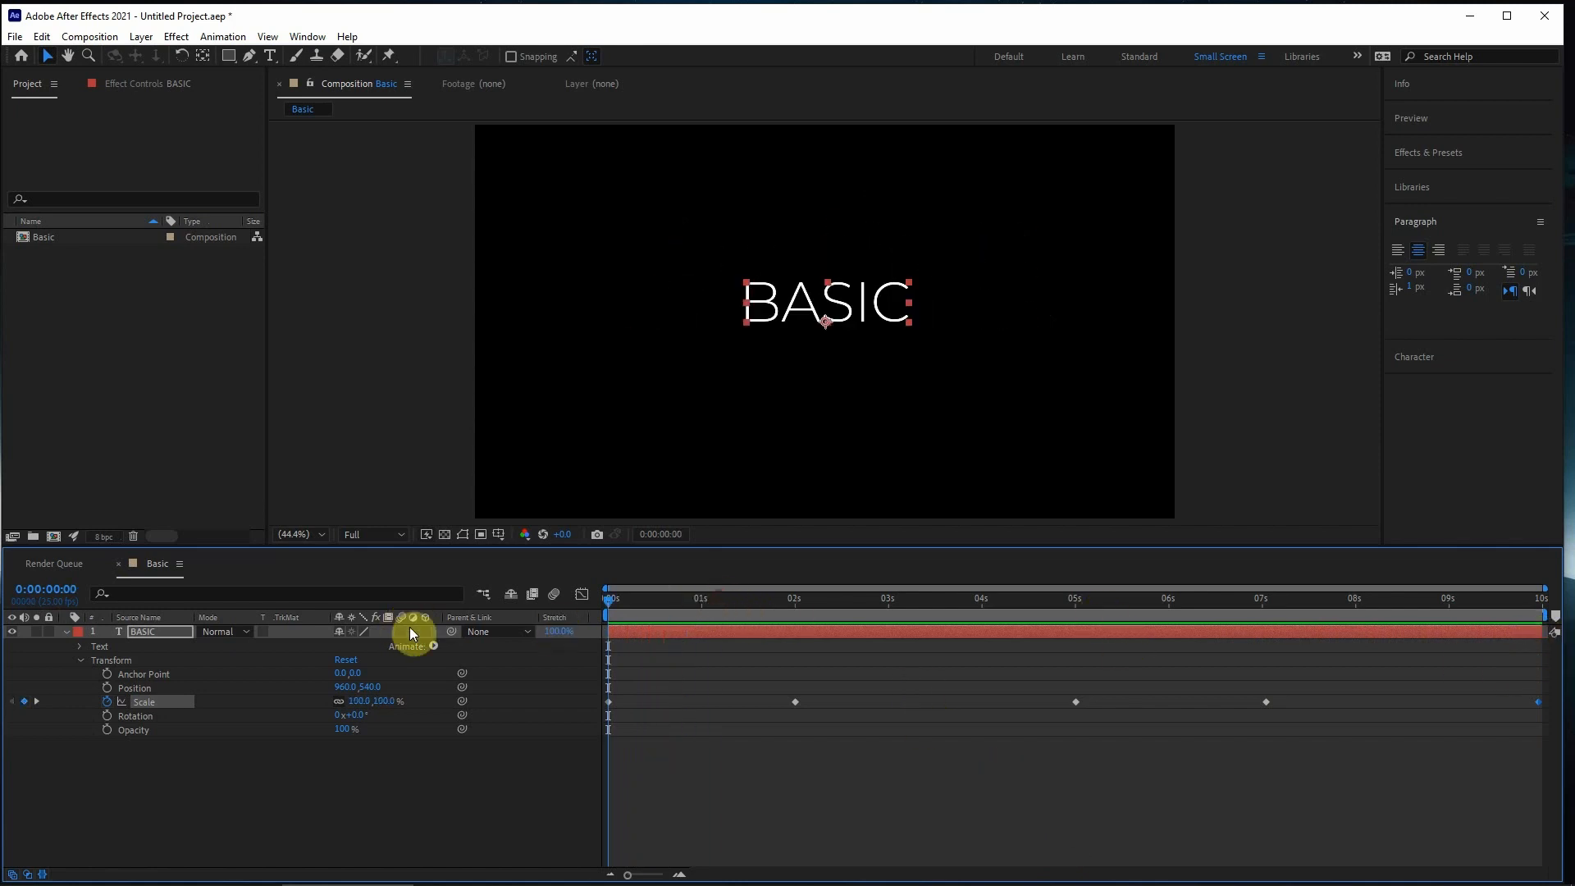
pyautogui.moveTo(745, 658); pyautogui.dragTo(502, 763)
pyautogui.press('Delete')
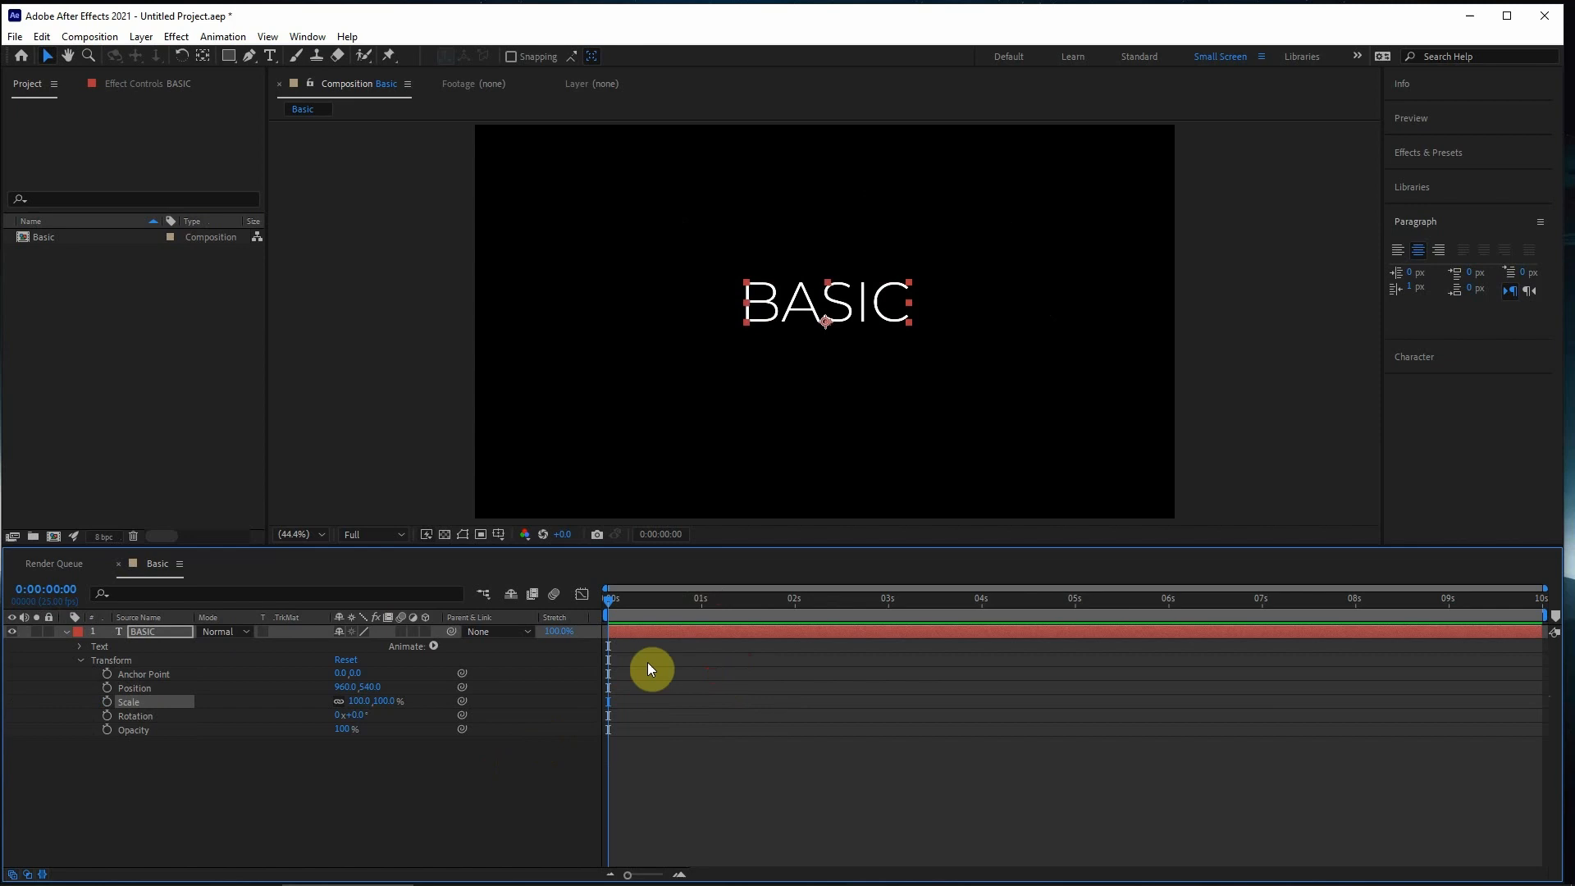
# - Create a Position keyframe at 0:00:00:00 and a second at 0:00:02:01 with the text moved to about 1553, 275
pyautogui.click(107, 688)
pyautogui.moveTo(629, 615); pyautogui.dragTo(797, 608)
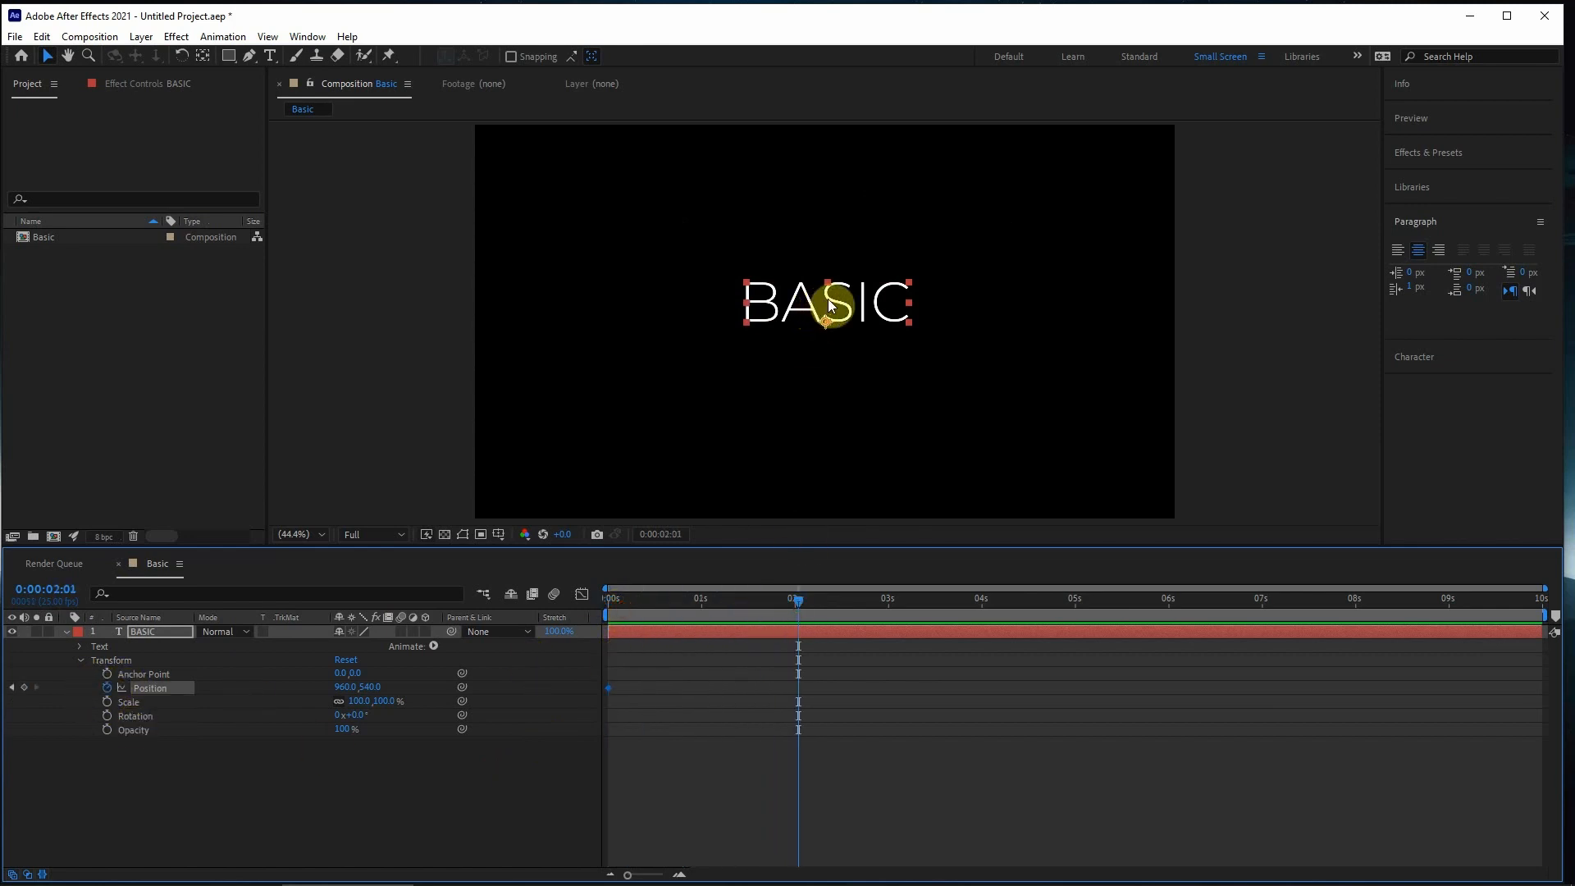
pyautogui.moveTo(343, 687); pyautogui.dragTo(851, 677)
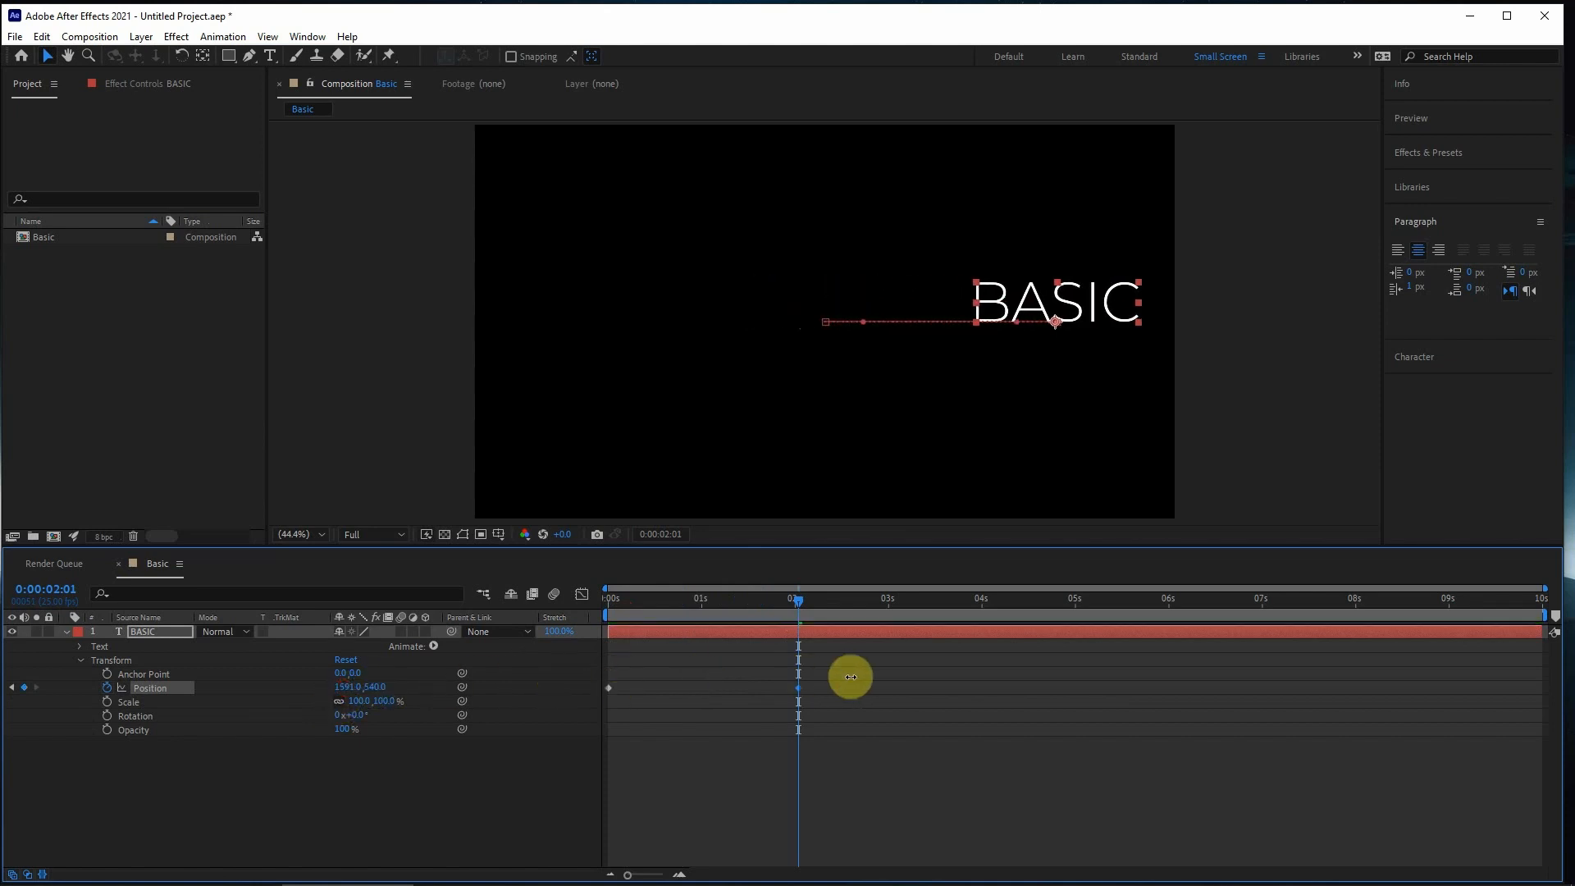
pyautogui.click(1077, 303)
pyautogui.moveTo(1077, 303); pyautogui.dragTo(1063, 206)
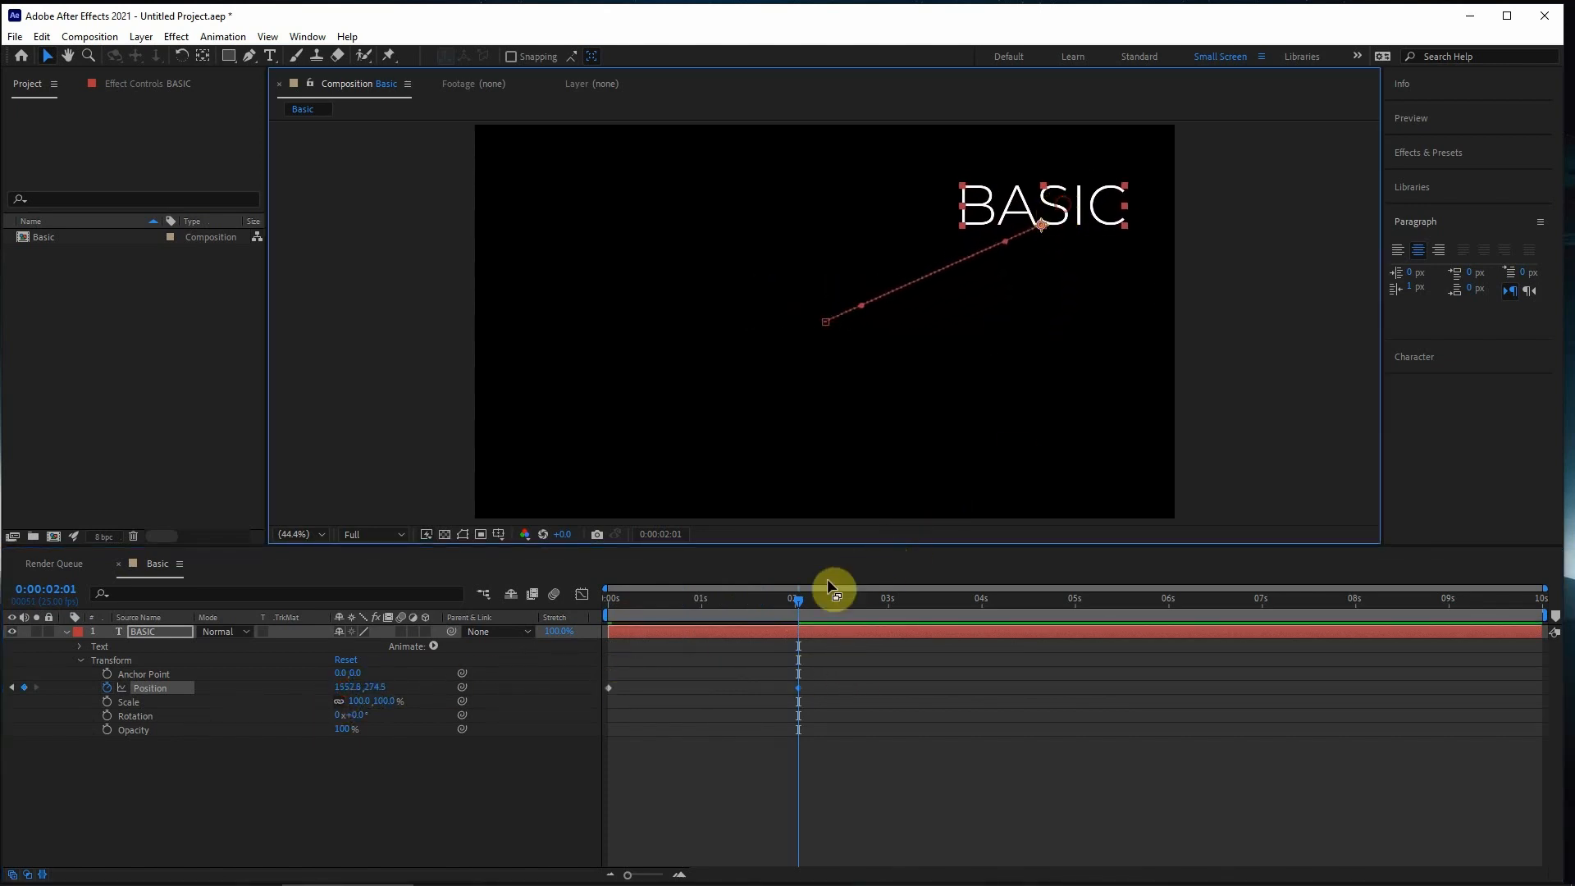
# - Add Position keyframes at 0:00:04:01 with the text at about 408, 461 and at 0:00:06:01 at about 615, 947
pyautogui.moveTo(814, 600); pyautogui.dragTo(986, 599)
pyautogui.moveTo(1059, 215); pyautogui.dragTo(638, 280)
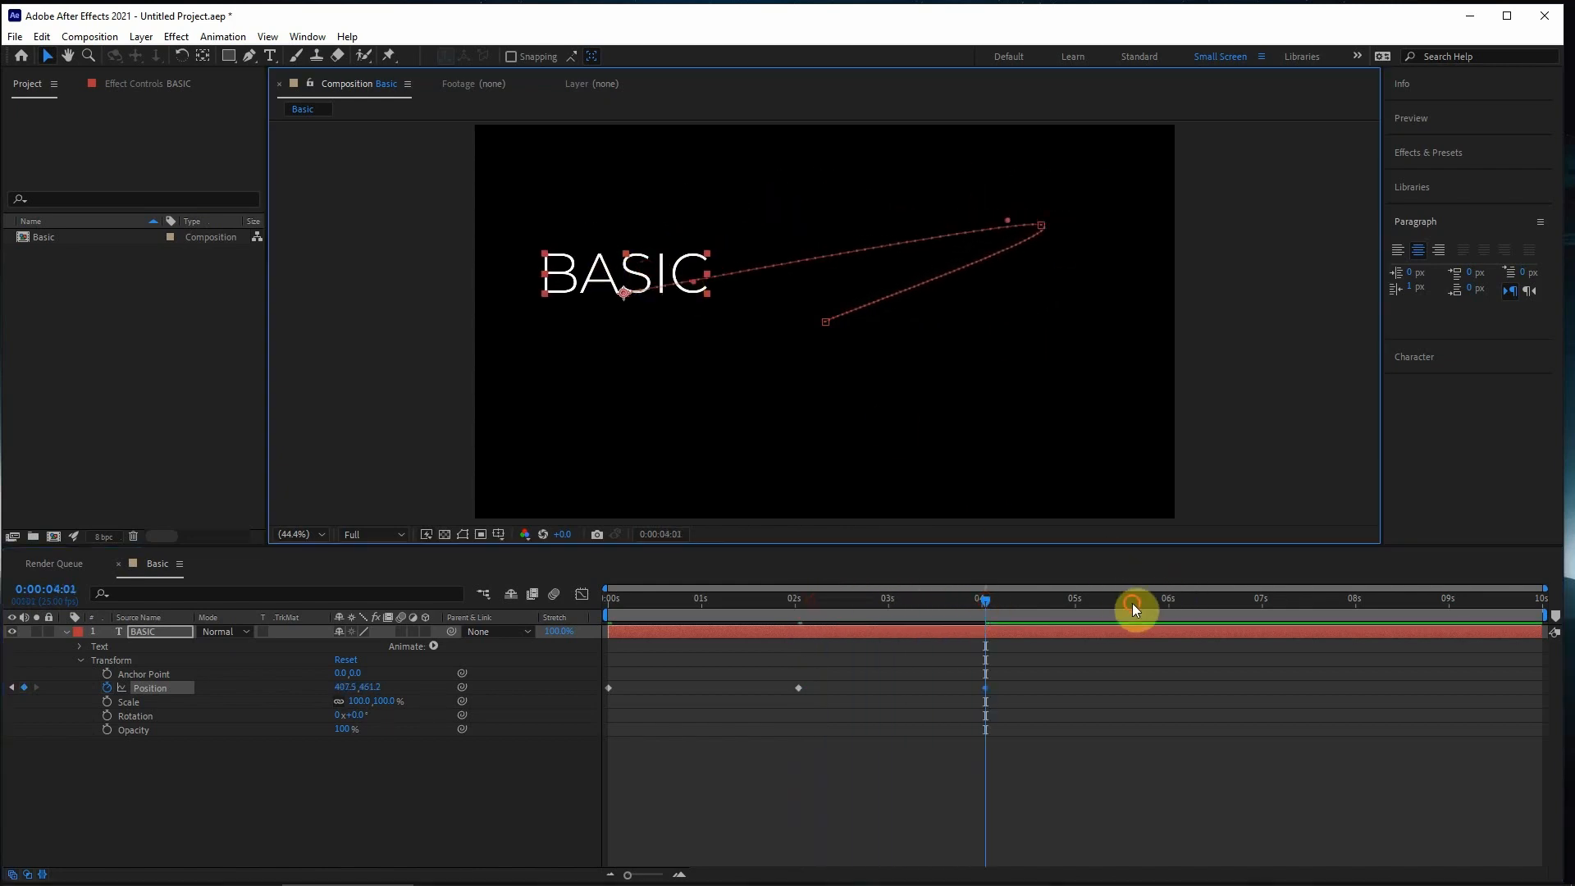
pyautogui.moveTo(1133, 605); pyautogui.dragTo(1172, 603)
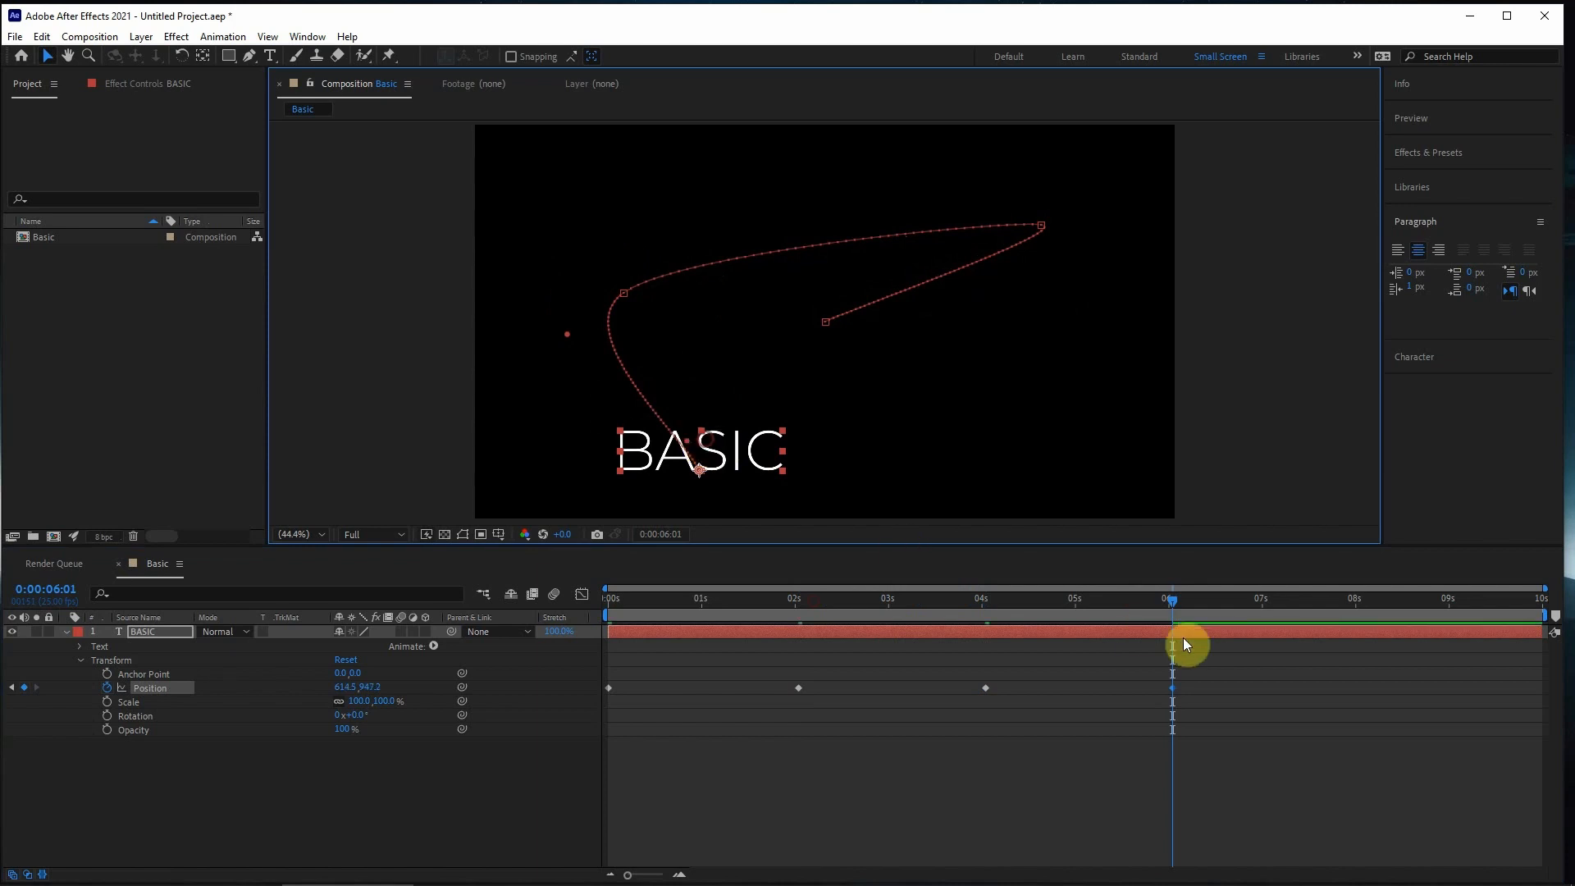
# - Add Position keyframes at 0:00:08:02 with the text at about 1447, 717 and at 0:00:09:24 at about 945, 500
pyautogui.moveTo(1173, 609); pyautogui.dragTo(1362, 607)
pyautogui.moveTo(734, 449); pyautogui.dragTo(1034, 361)
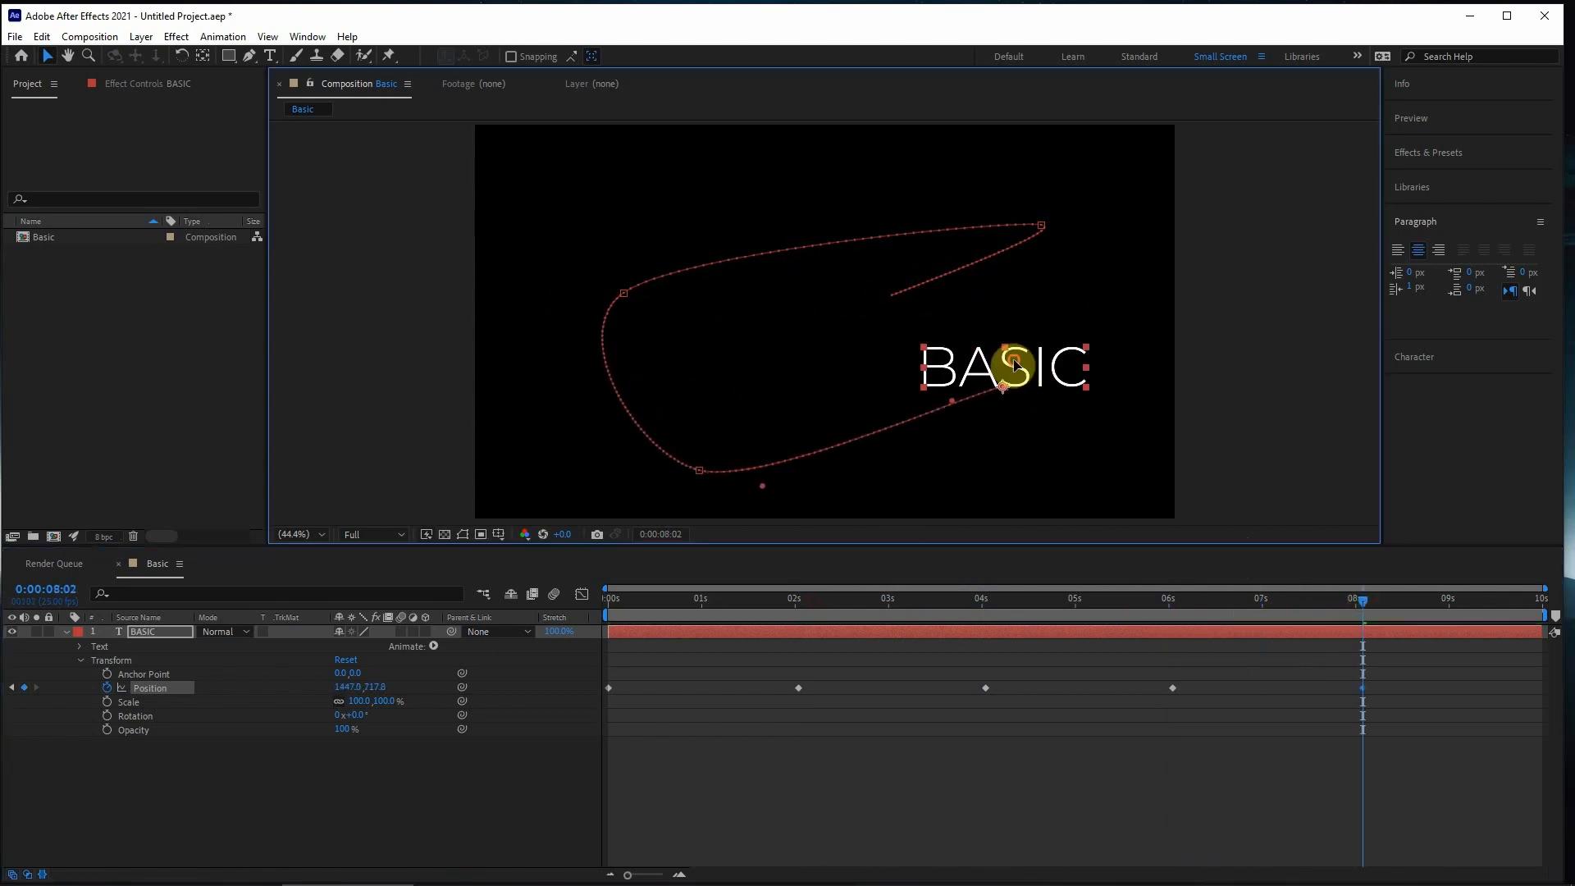
pyautogui.moveTo(1389, 608); pyautogui.dragTo(1542, 599)
pyautogui.moveTo(1058, 370); pyautogui.dragTo(874, 291)
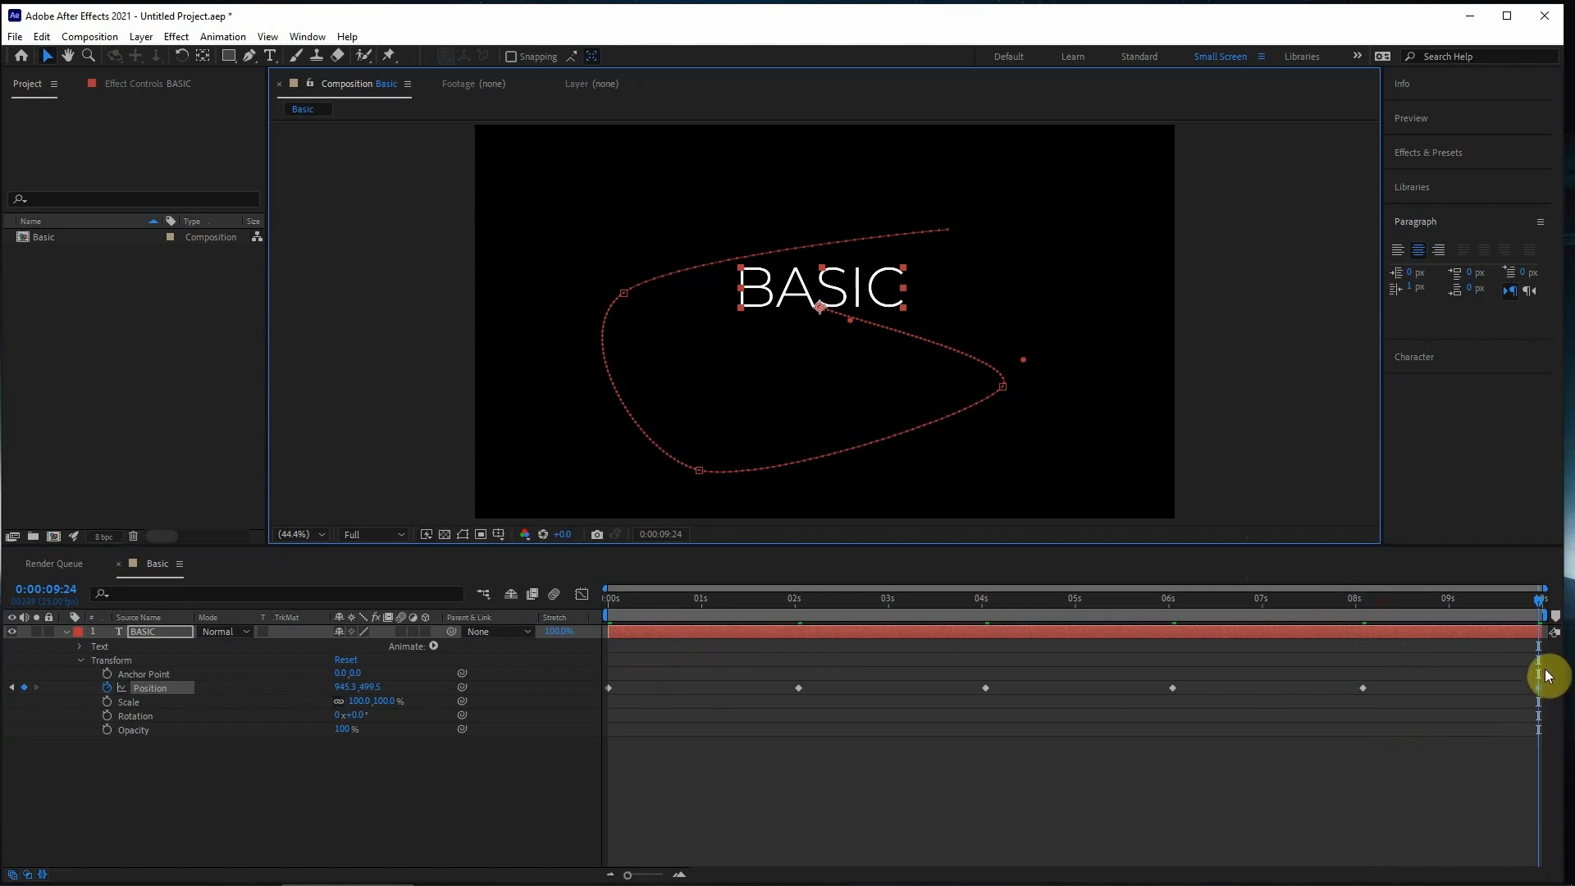
# - Preview the Position animation from the start, delete all Position keyframes and return to 0:00:00:00
pyautogui.click(604, 607)
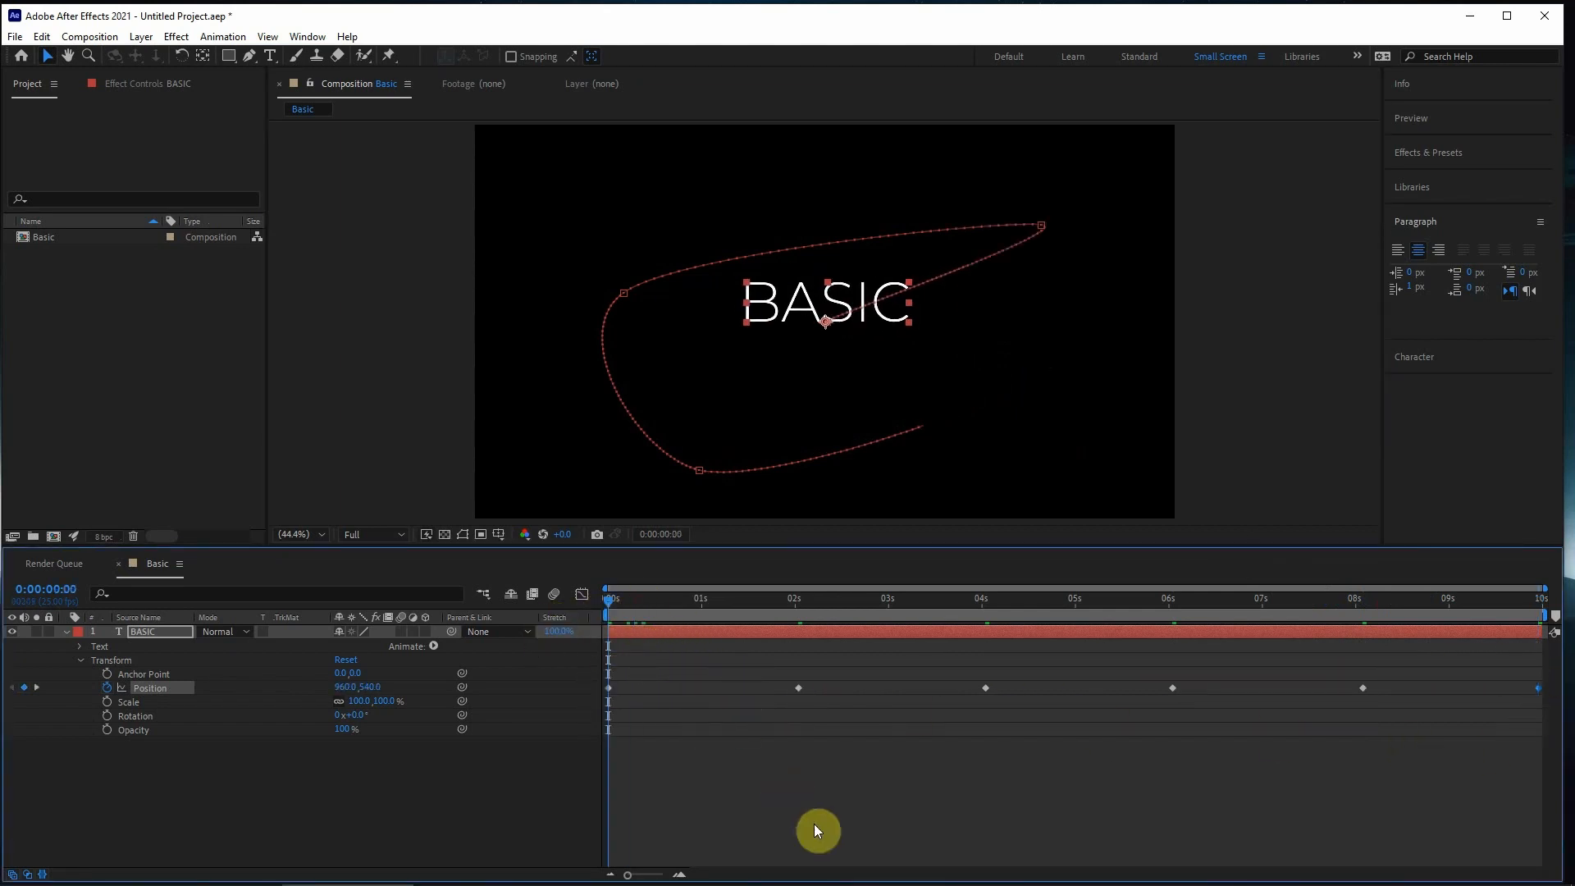
pyautogui.press('space')
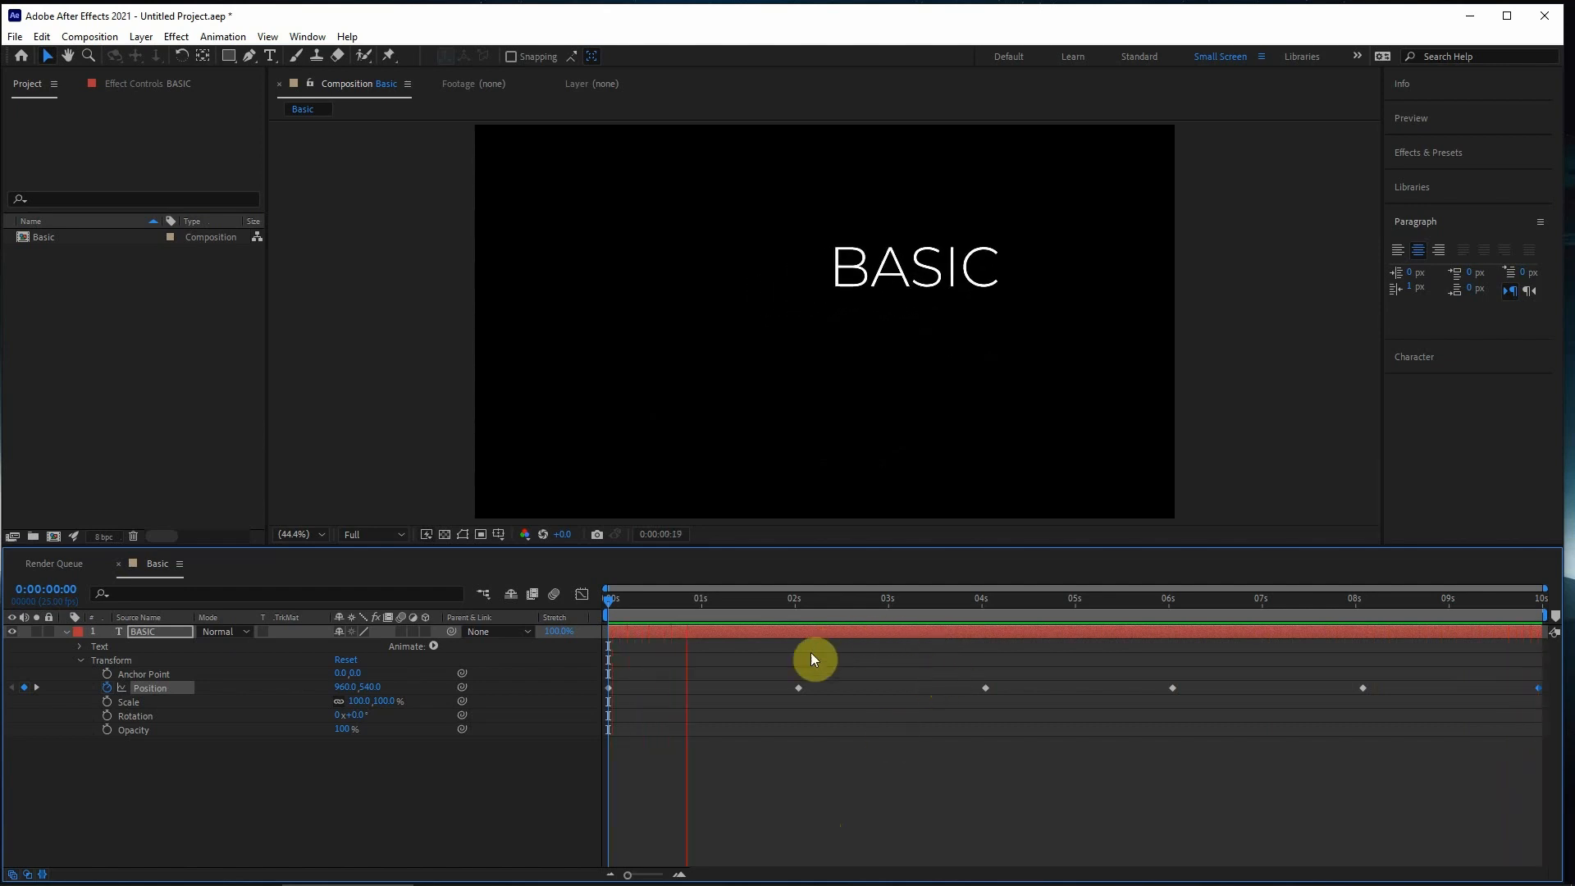
pyautogui.click(764, 651)
pyautogui.moveTo(764, 651); pyautogui.dragTo(1534, 772)
pyautogui.press('Delete')
pyautogui.moveTo(711, 647); pyautogui.dragTo(470, 758)
pyautogui.press('Delete')
pyautogui.press('Home')
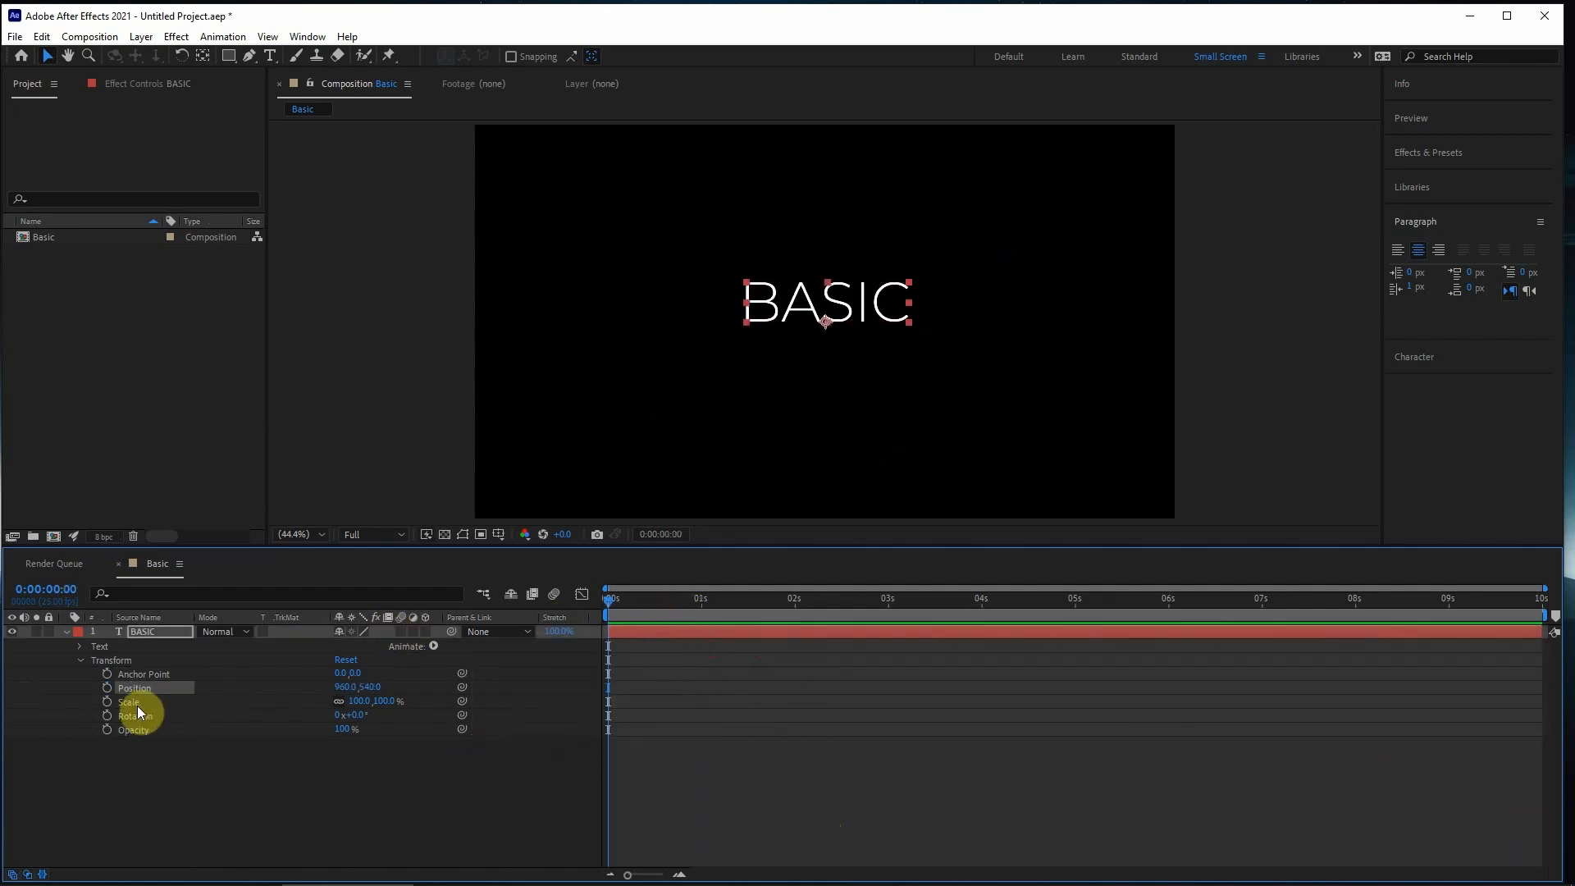
# - Create a Rotation keyframe at 0:00:00:00 and a second one of 1x+11° at 0:00:04:01
pyautogui.click(112, 715)
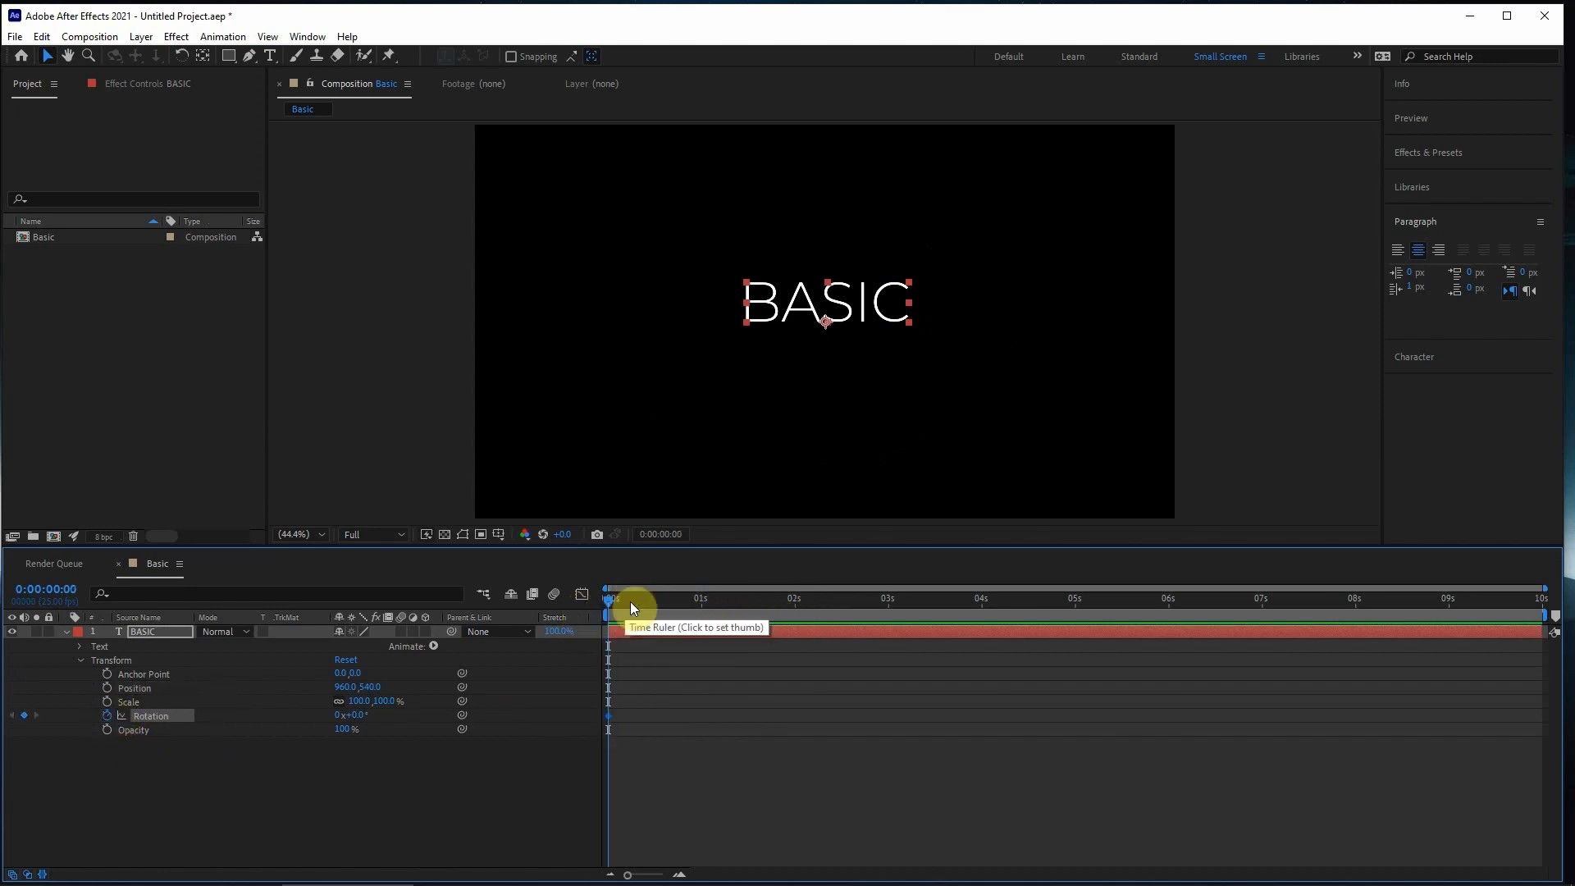
pyautogui.moveTo(634, 607); pyautogui.dragTo(986, 618)
pyautogui.moveTo(359, 715); pyautogui.dragTo(667, 713)
# - Play the Rotation animation from the start of the composition
pyautogui.moveTo(687, 601); pyautogui.dragTo(250, 670)
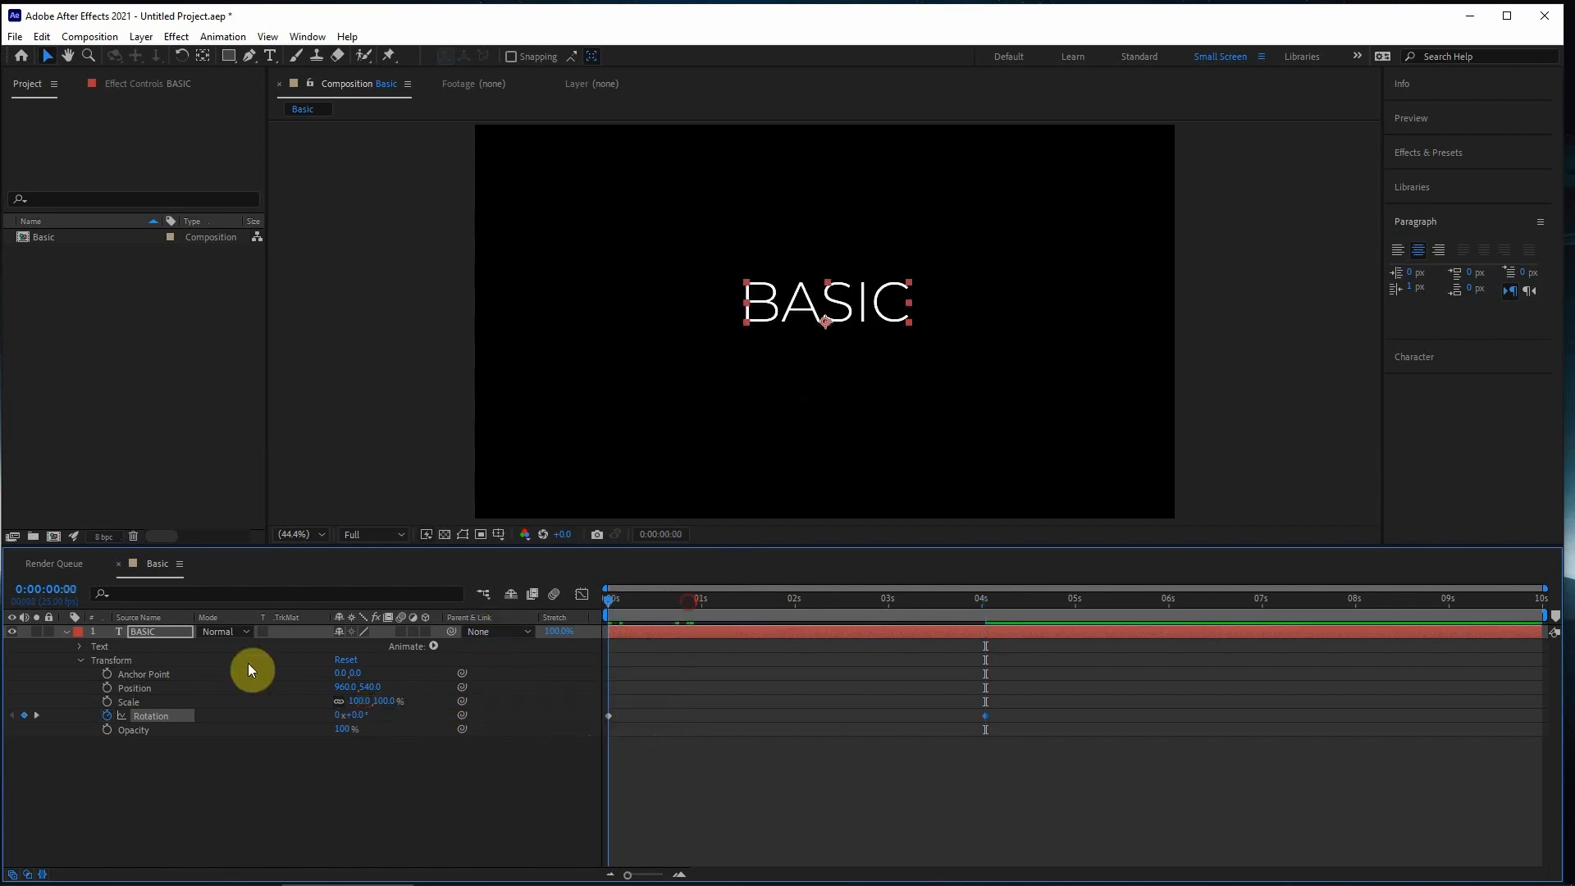
pyautogui.press('space')
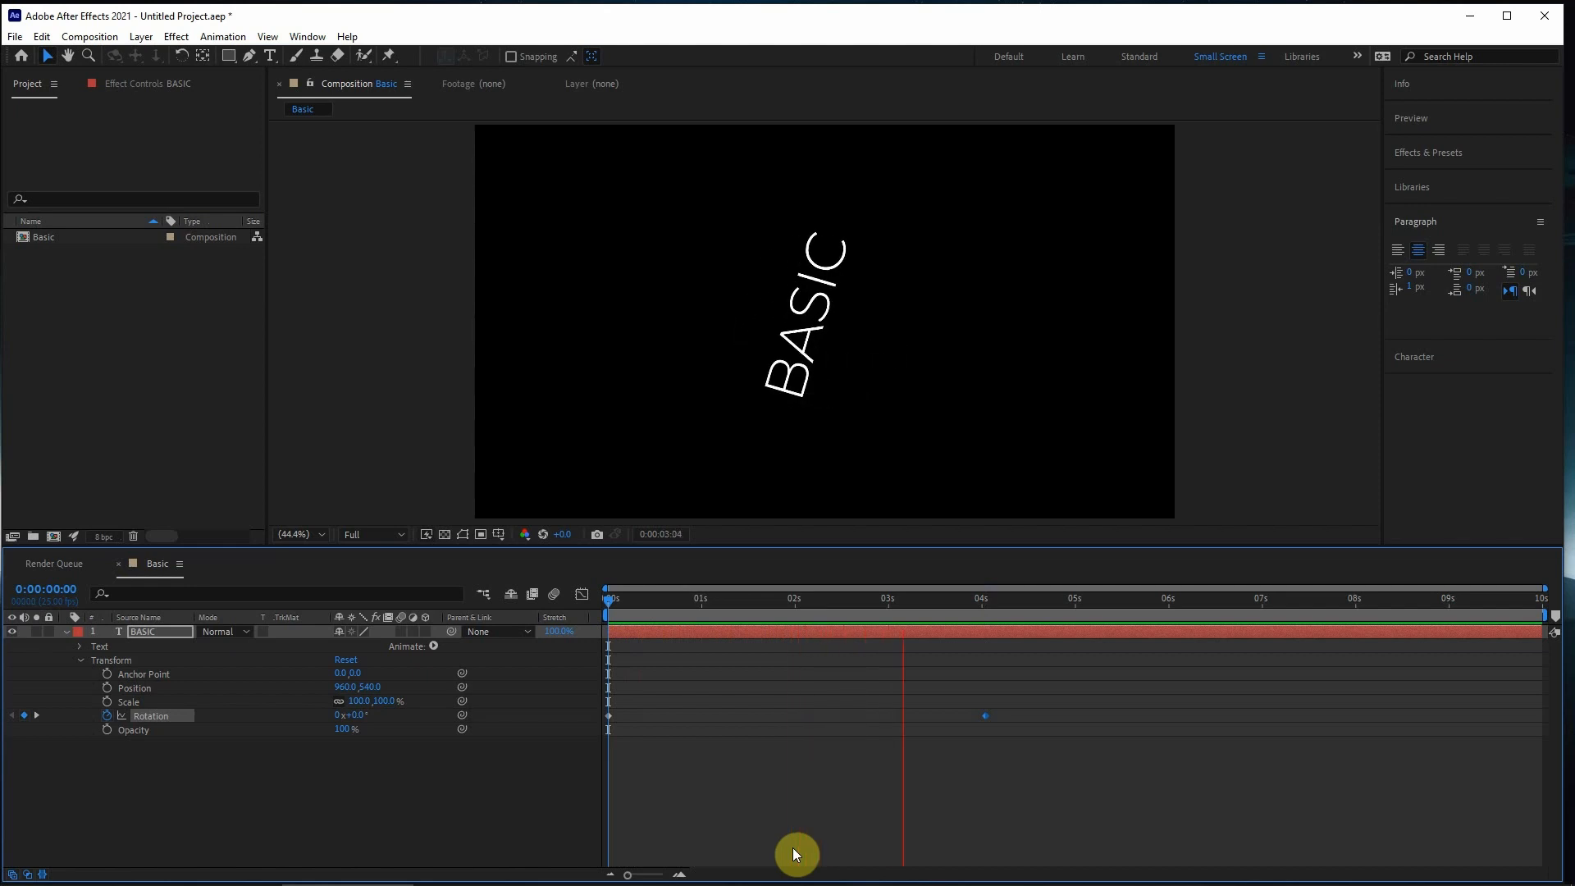
pyautogui.press('space')
# - Delete the Rotation keyframe at 0:00:04:01 and return the current time to the start
pyautogui.moveTo(1003, 678); pyautogui.dragTo(902, 782)
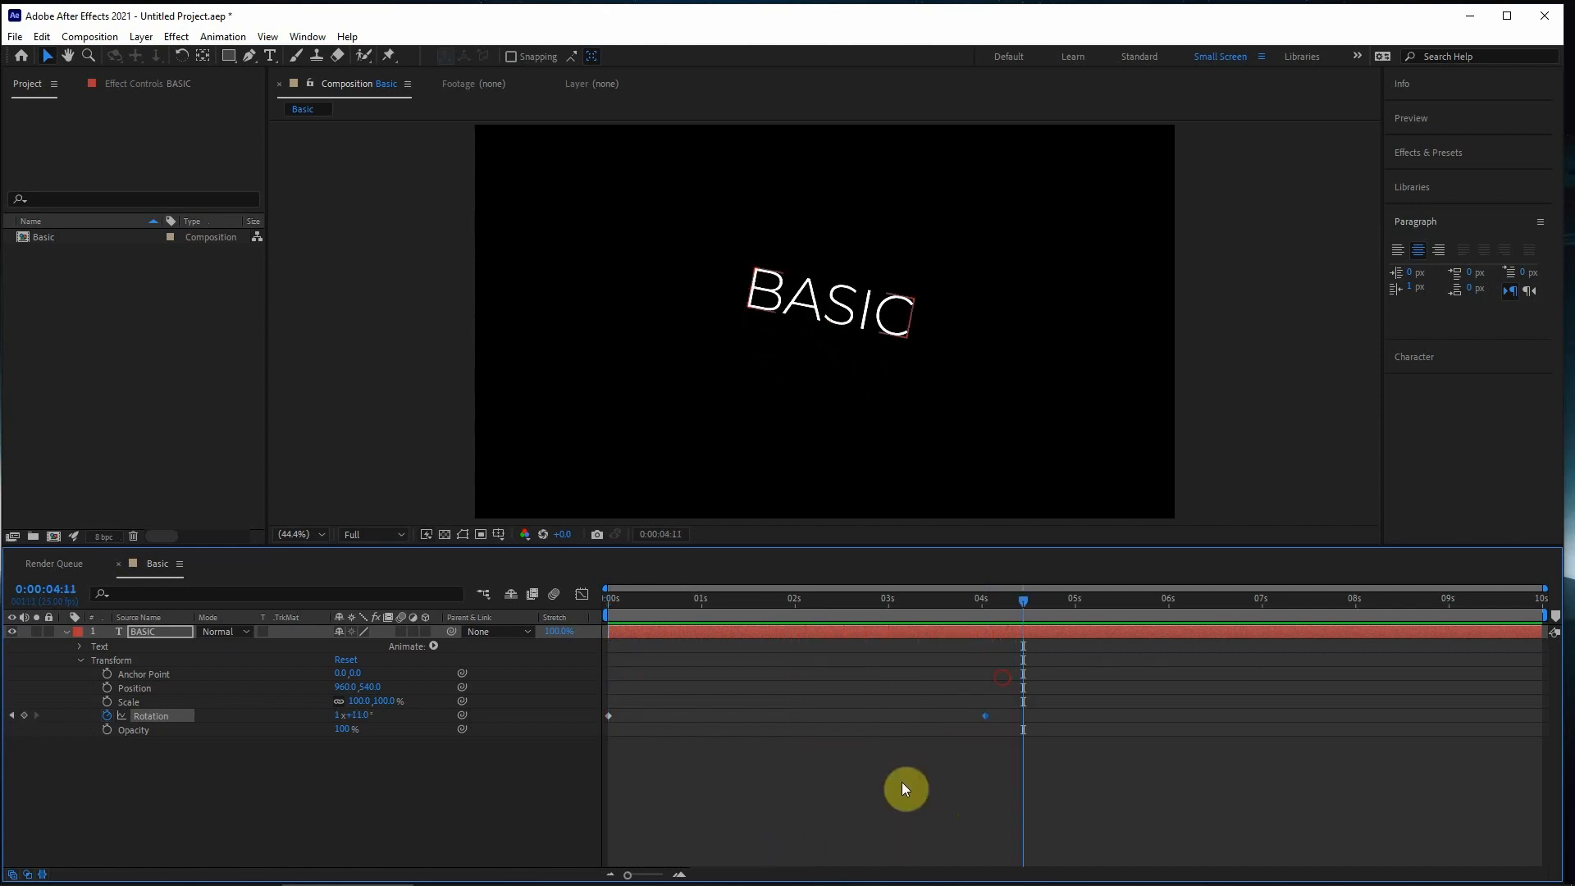
pyautogui.press('Delete')
pyautogui.moveTo(749, 605); pyautogui.dragTo(436, 603)
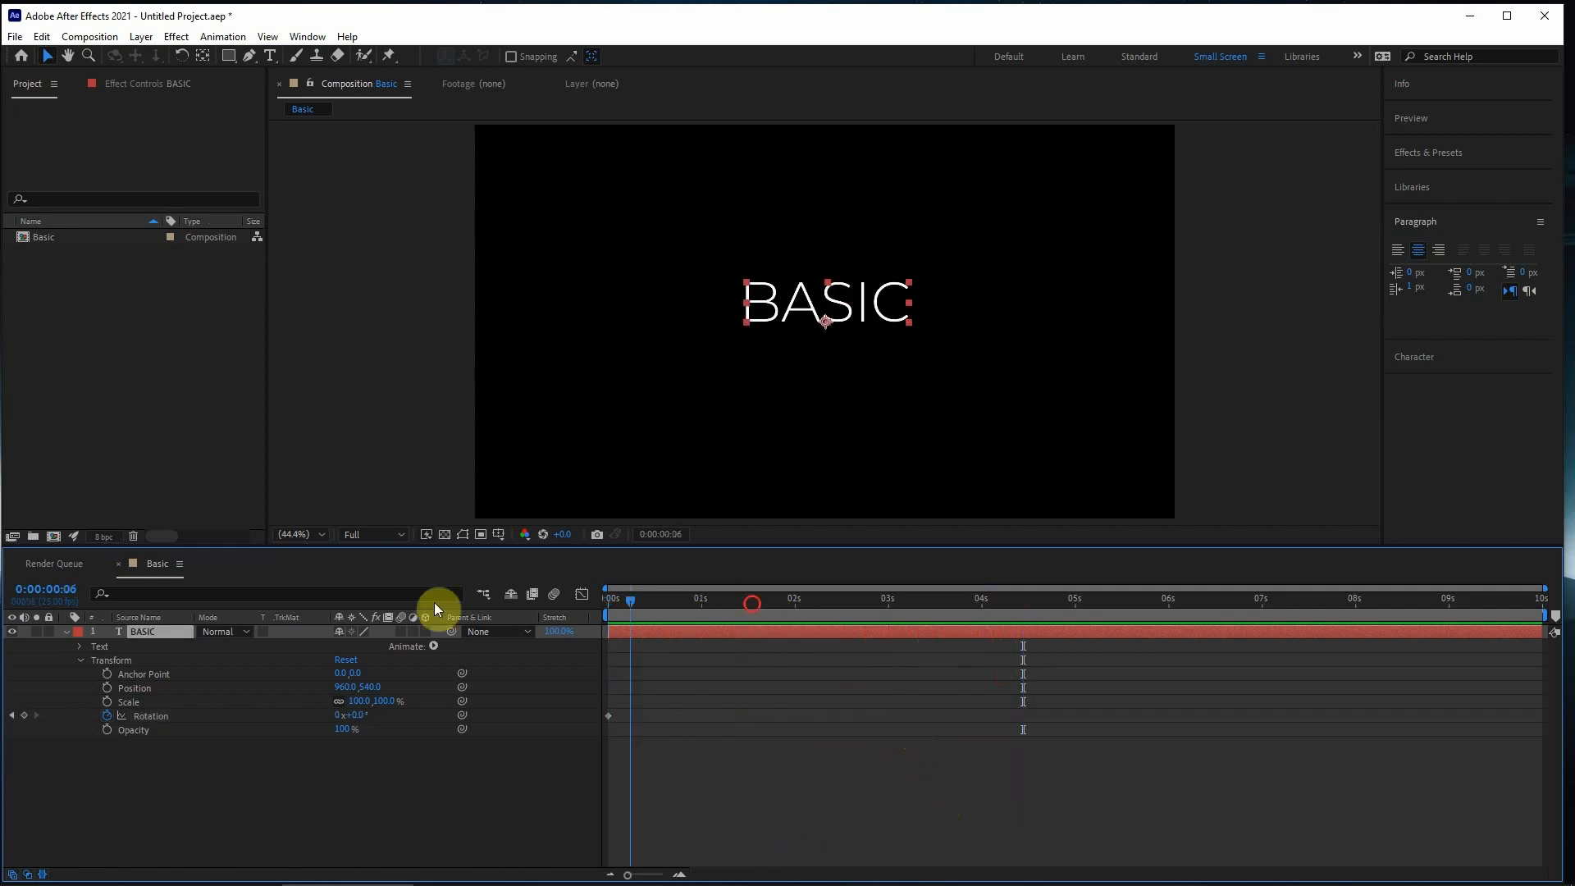
# - Turn off Rotation keyframing and animate the text's Opacity from 0% at 0:00:00:00 to 100% at 0:00:02:00
pyautogui.click(107, 716)
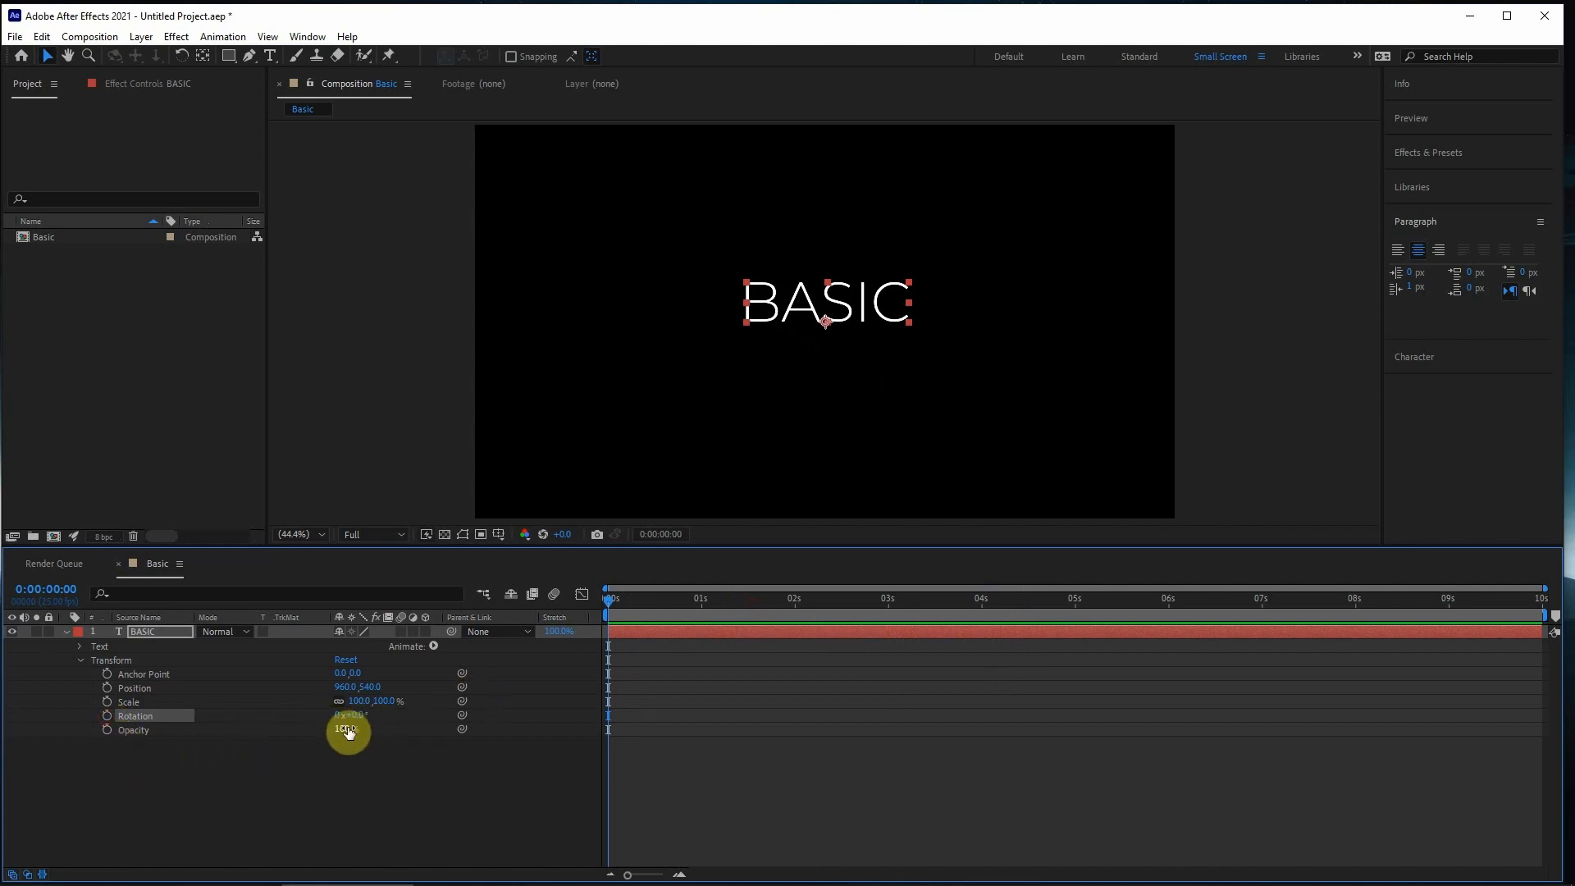
pyautogui.moveTo(348, 732); pyautogui.dragTo(70, 749)
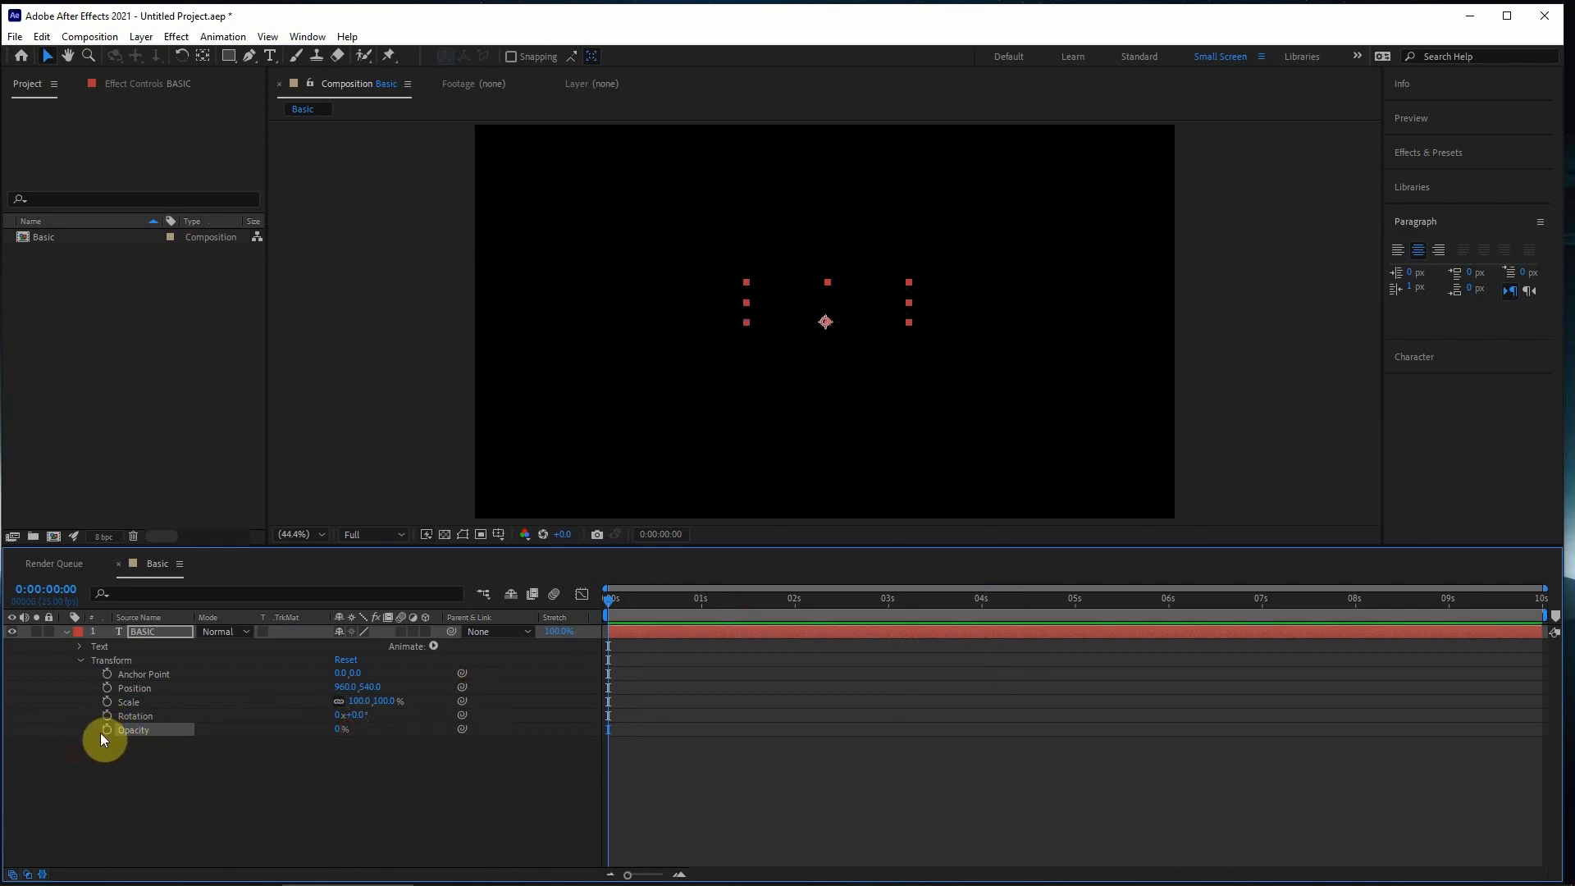
pyautogui.moveTo(645, 611); pyautogui.dragTo(795, 602)
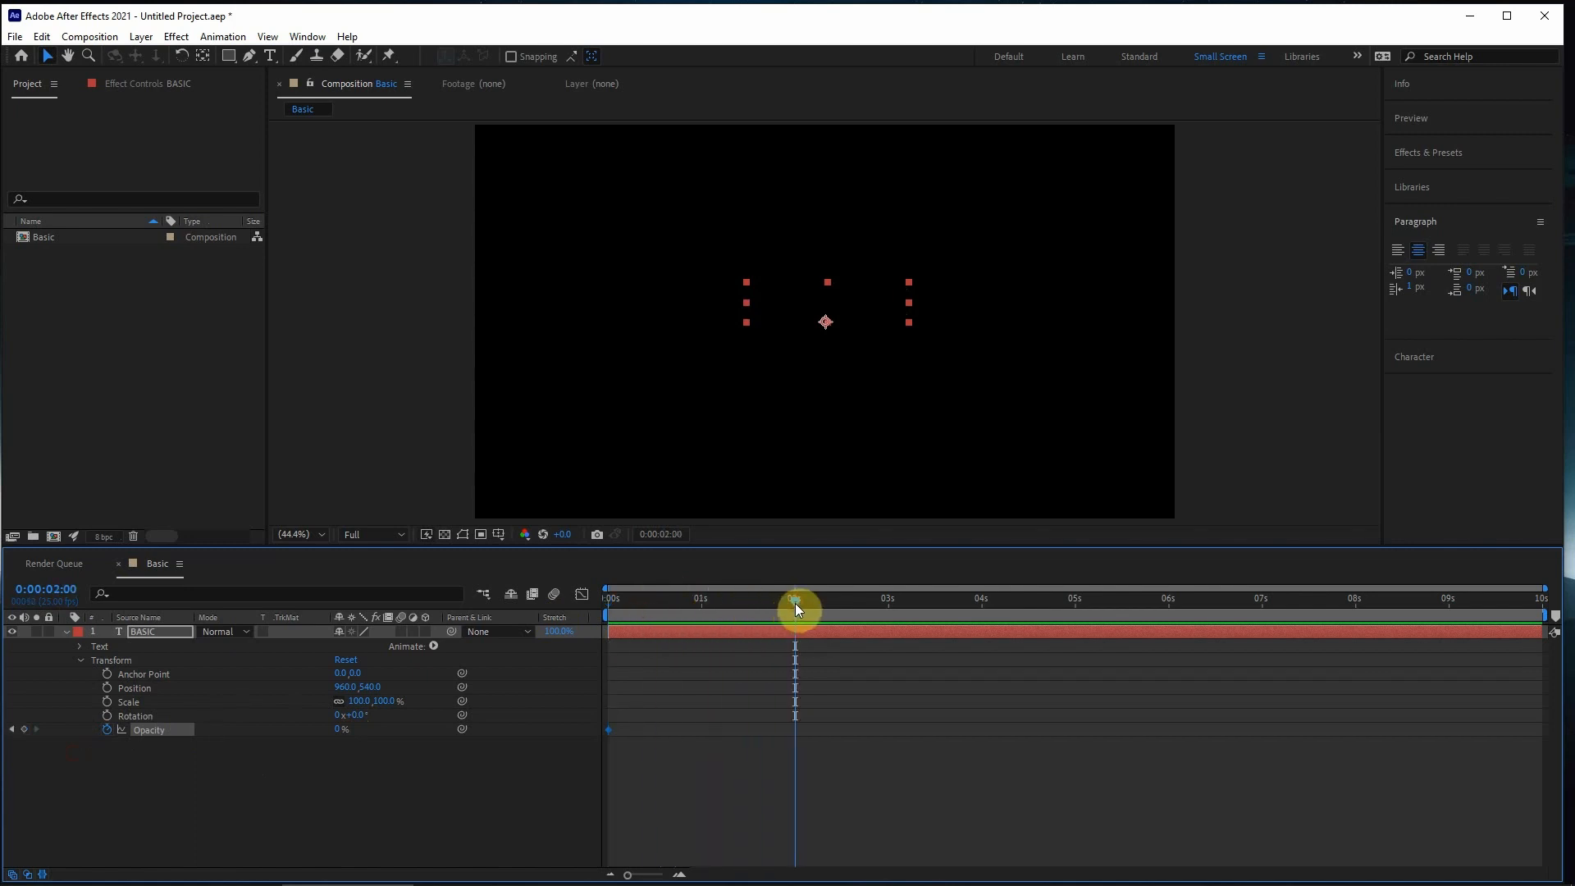
pyautogui.moveTo(340, 730); pyautogui.dragTo(901, 720)
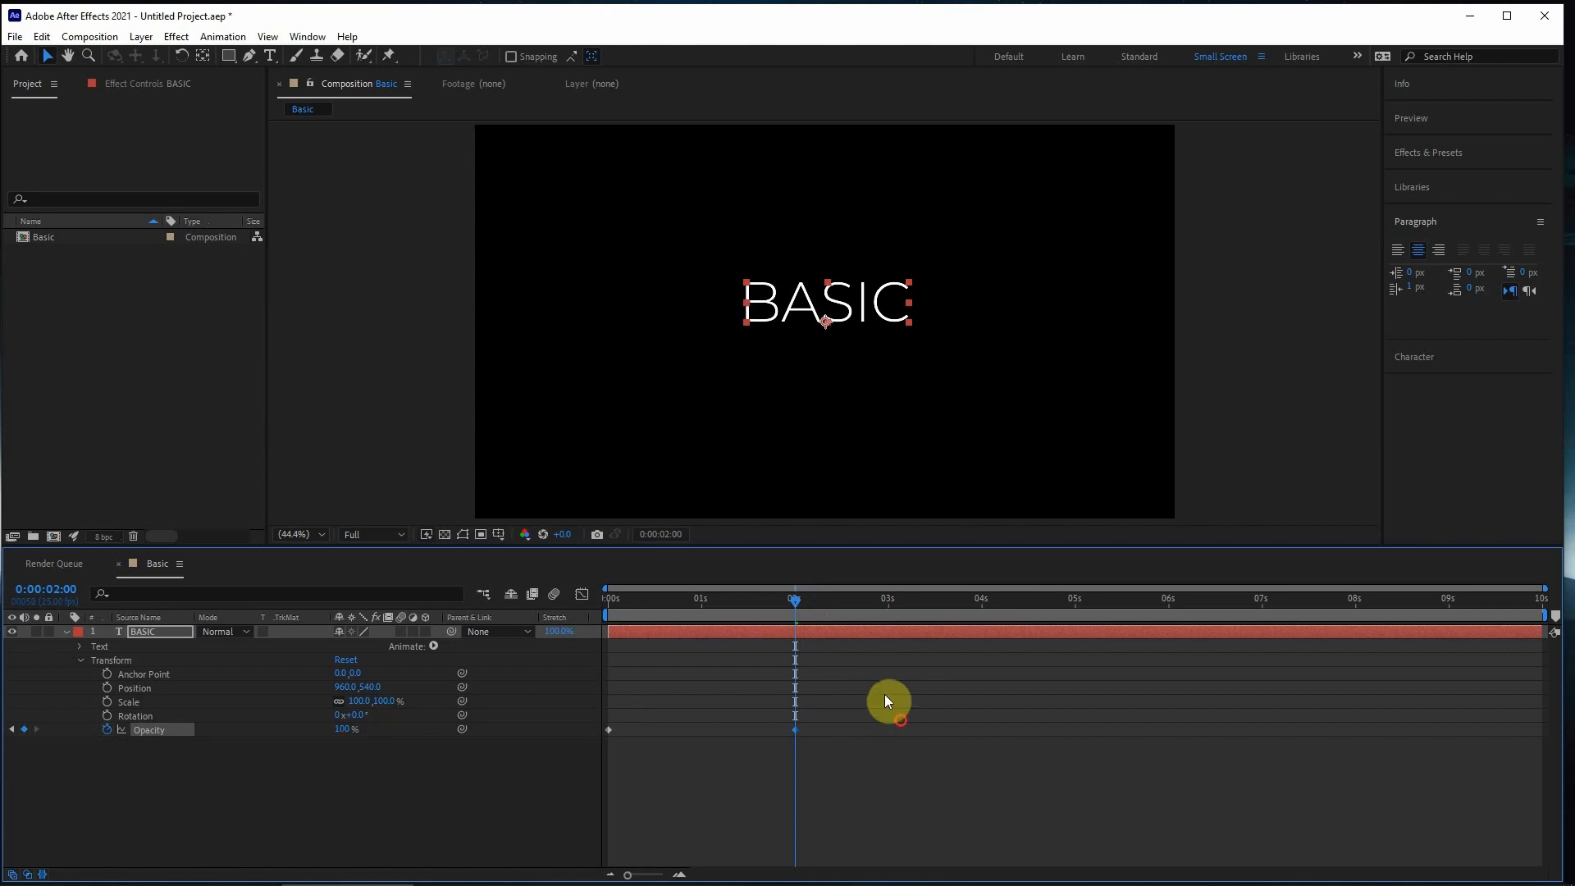
# - Preview the Opacity fade-in from the start of the composition
pyautogui.moveTo(749, 608); pyautogui.dragTo(225, 644)
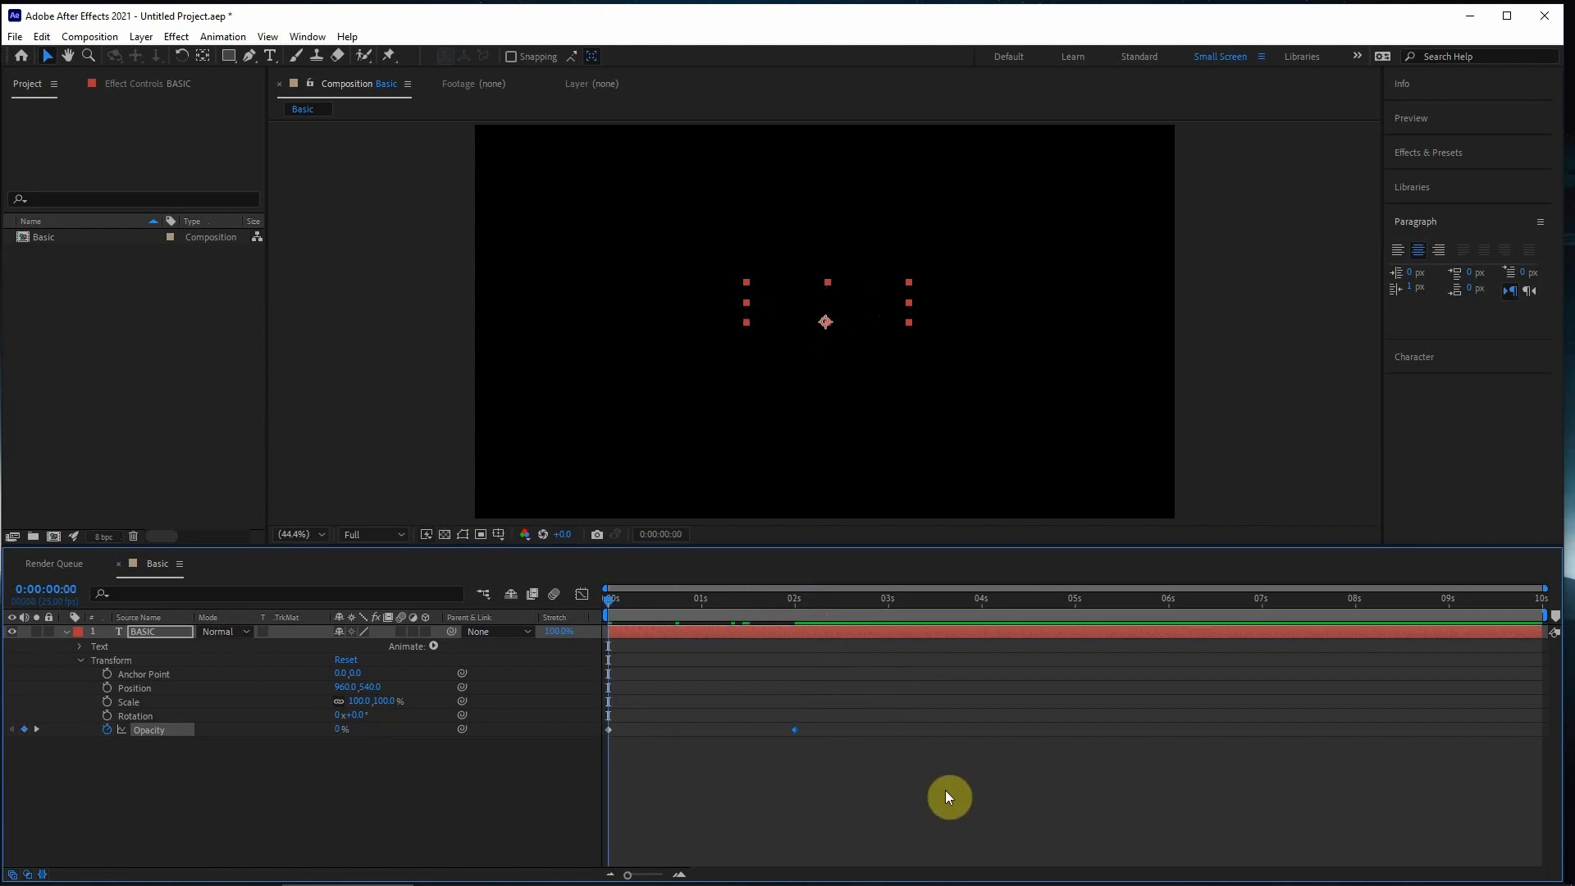
pyautogui.moveTo(635, 712); pyautogui.dragTo(523, 783)
pyautogui.moveTo(861, 706); pyautogui.dragTo(666, 789)
pyautogui.click(846, 812)
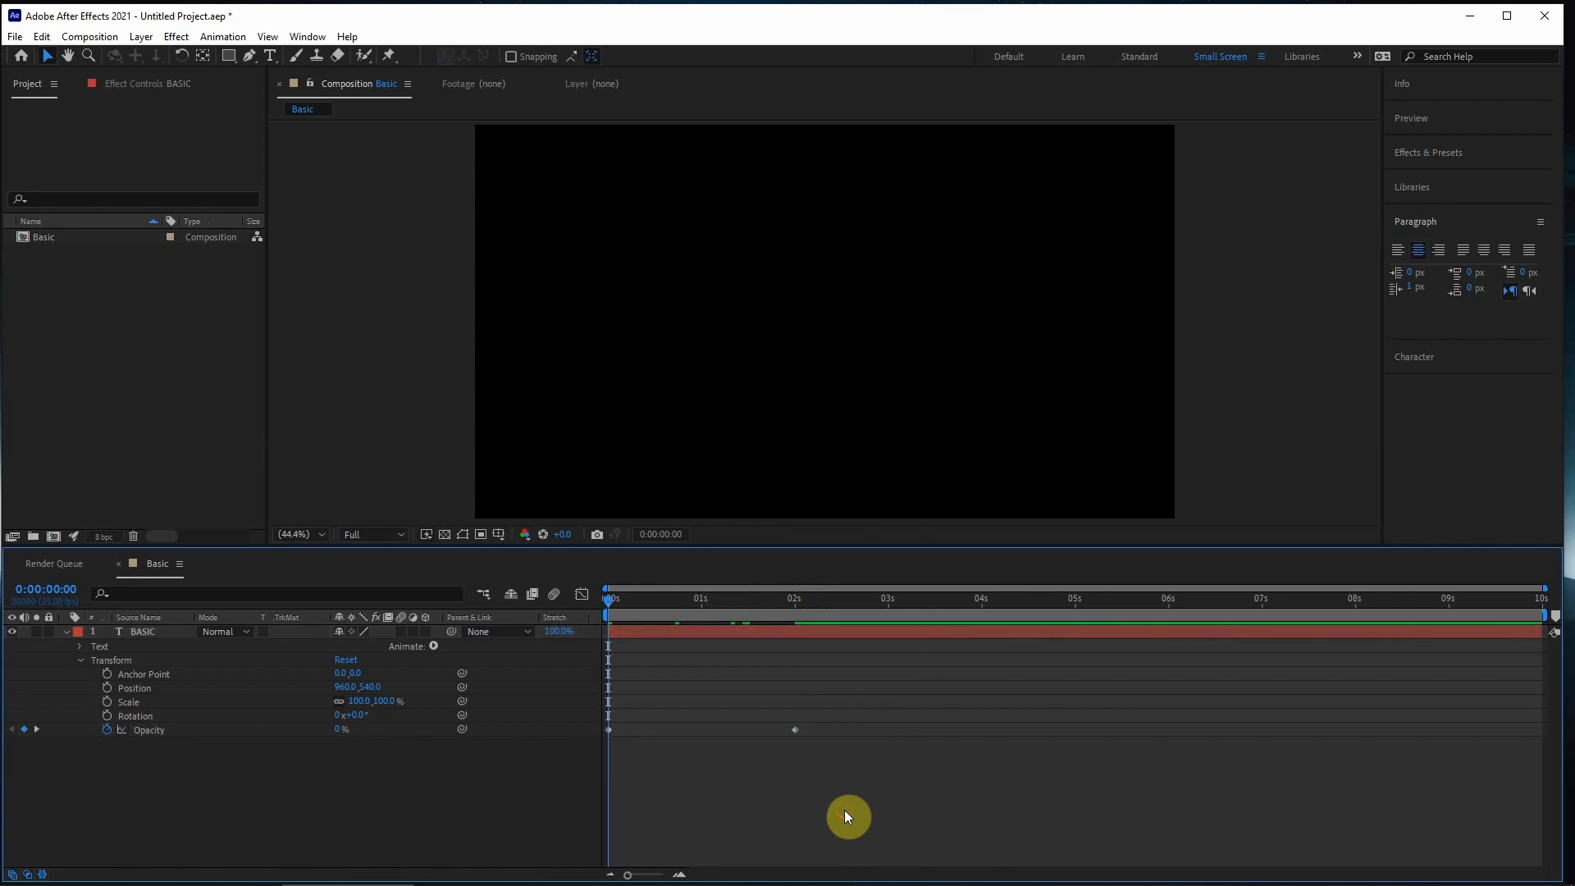
pyautogui.press('space')
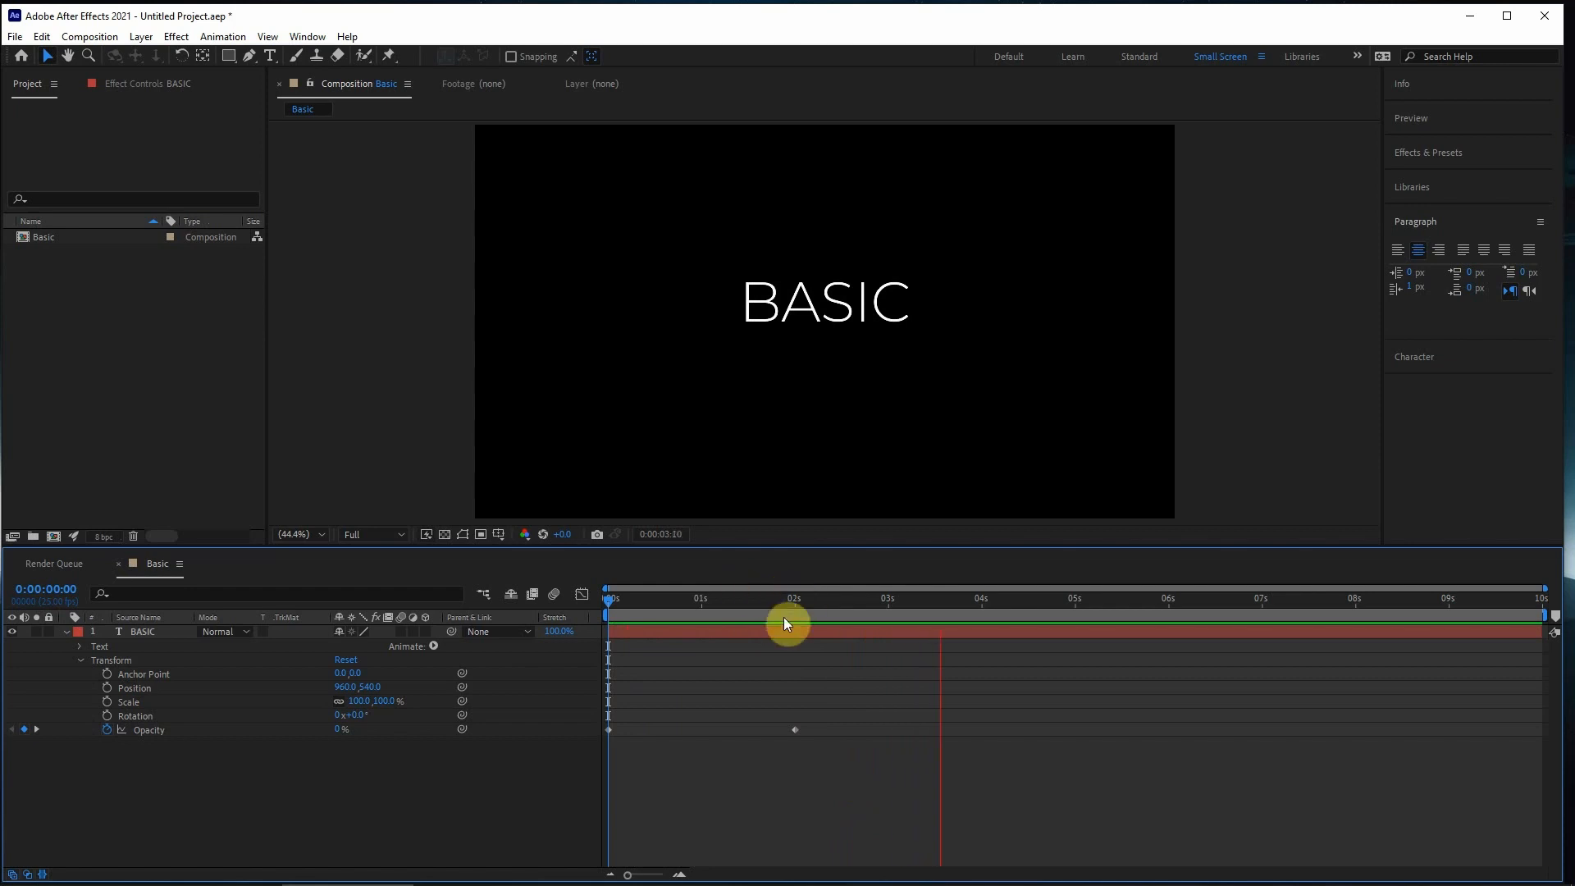
pyautogui.press('space')
# - Delete all Opacity keyframes and return the current time to 0:00:00:00
pyautogui.moveTo(782, 605); pyautogui.dragTo(889, 603)
pyautogui.moveTo(902, 709); pyautogui.dragTo(581, 786)
pyautogui.press('Delete')
pyautogui.moveTo(809, 602); pyautogui.dragTo(440, 664)
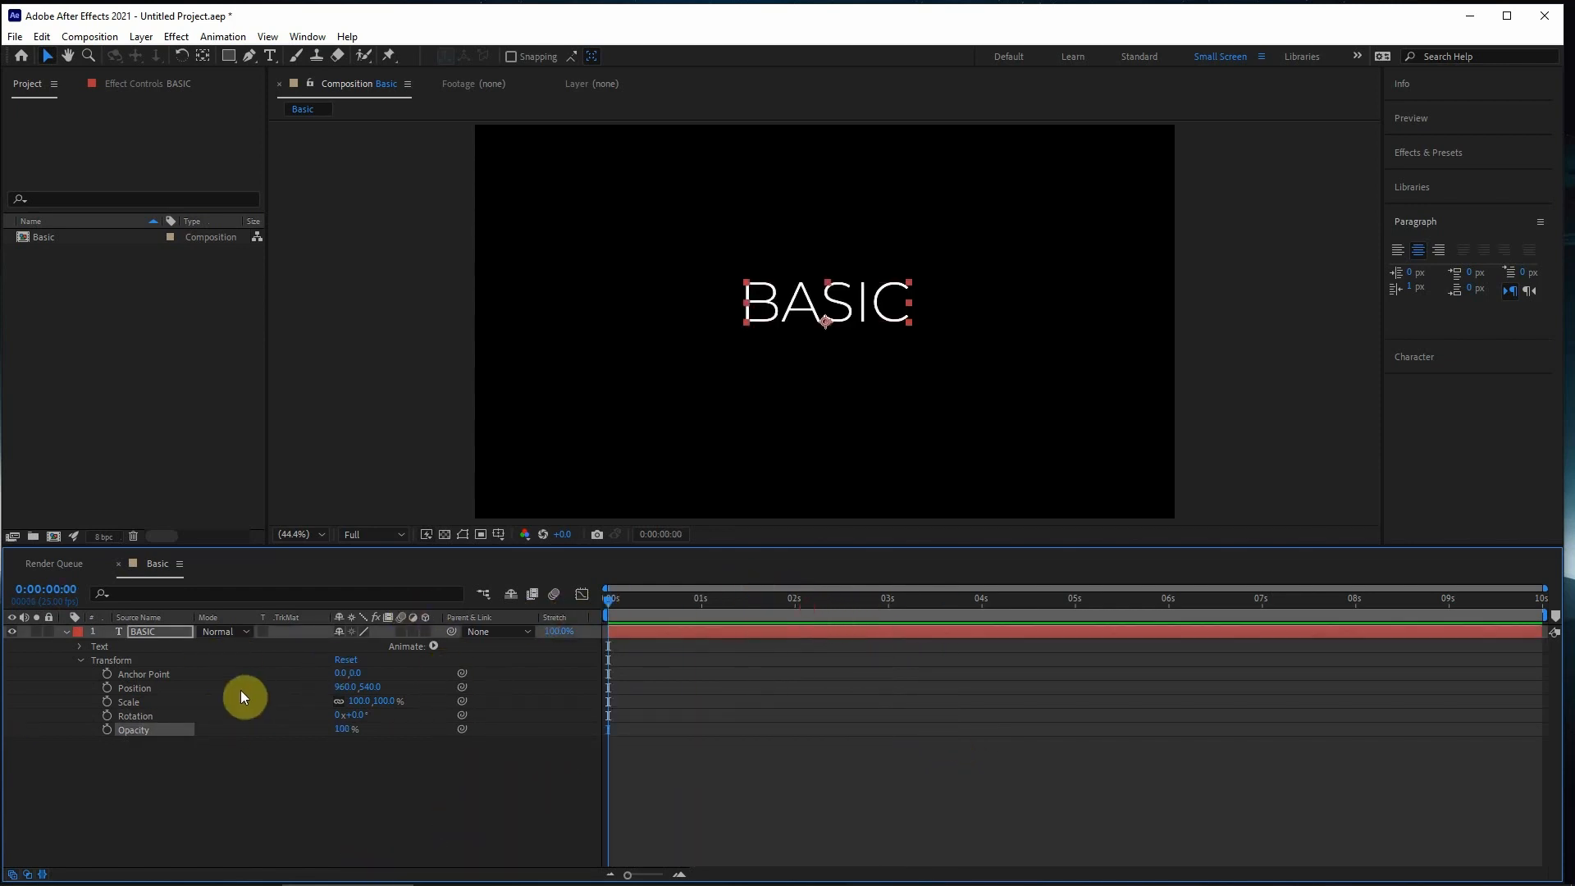
# - Keyframe Position, Scale, Rotation and Opacity at 0:00:00:00, and at 0:00:03:01 set Position 638.2, 389.2, Scale 154%, Rotation 60° and Opacity 26%
pyautogui.moveTo(108, 729); pyautogui.dragTo(107, 688)
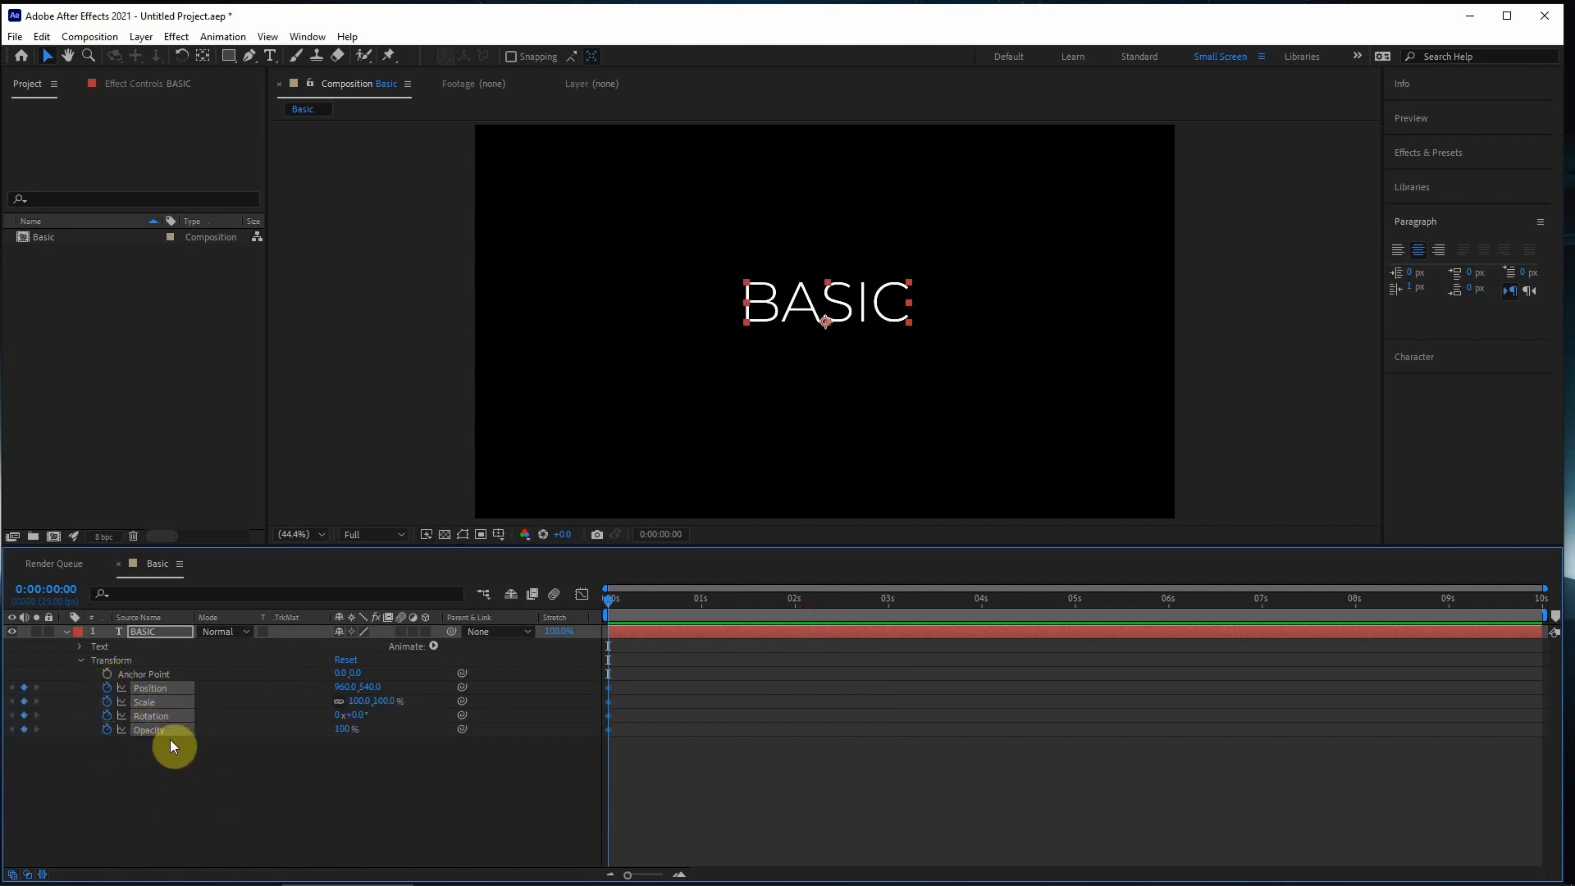
pyautogui.moveTo(782, 601); pyautogui.dragTo(892, 603)
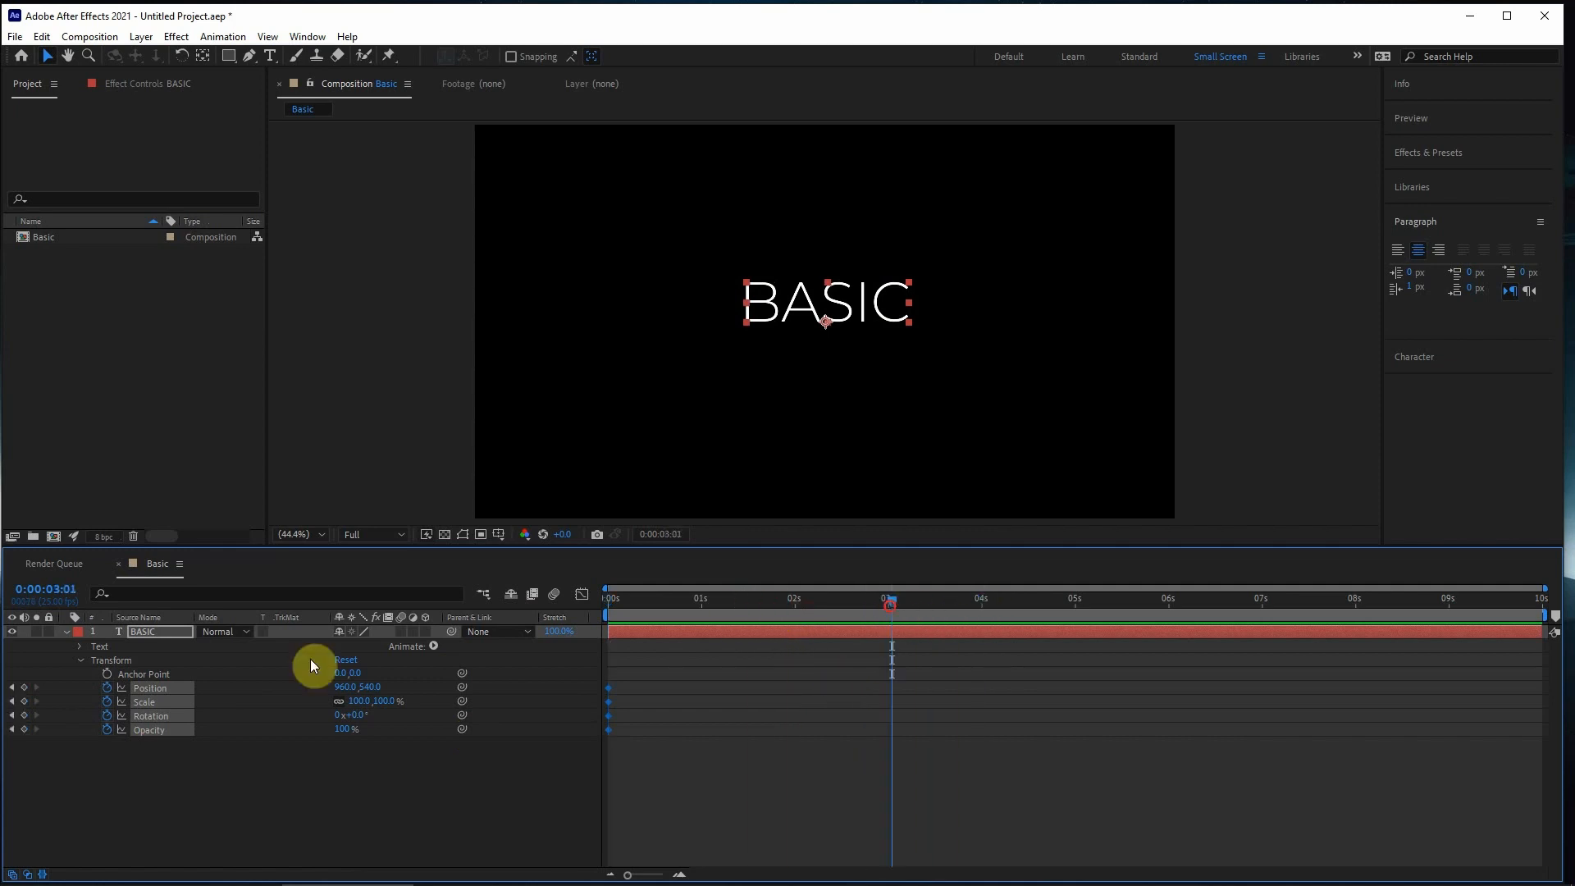
pyautogui.moveTo(862, 307); pyautogui.dragTo(744, 252)
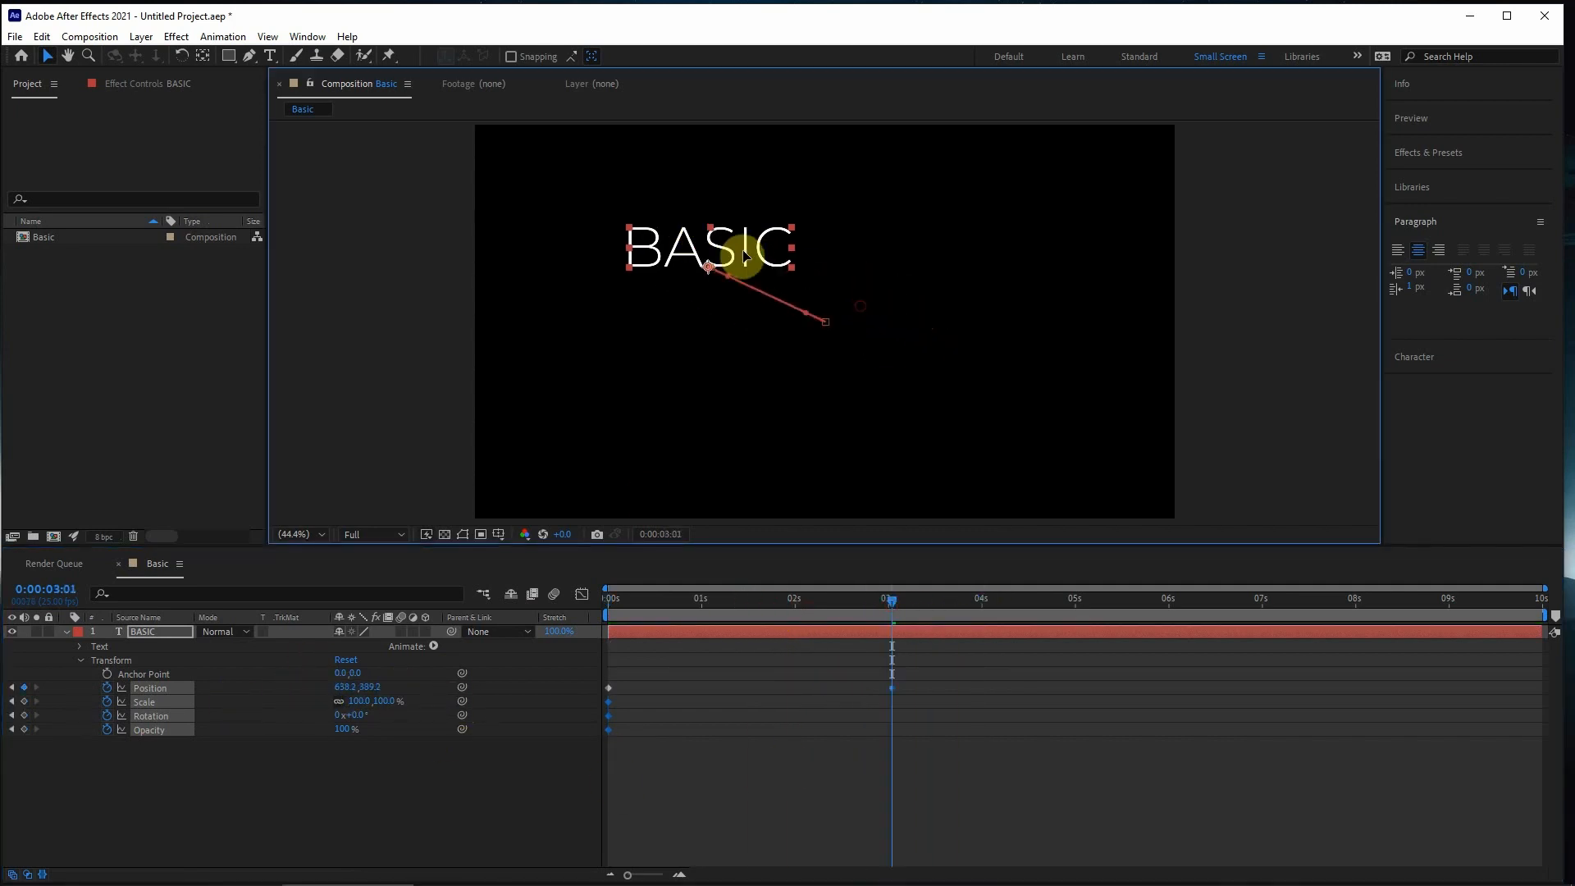
pyautogui.moveTo(385, 701); pyautogui.dragTo(282, 728)
# - At 0:00:05:24, set Opacity to 100% and Rotation to -45°, reduce the Scale and move the text to the composition's lower-right area
pyautogui.click(1018, 604)
pyautogui.moveTo(1036, 611); pyautogui.dragTo(1165, 612)
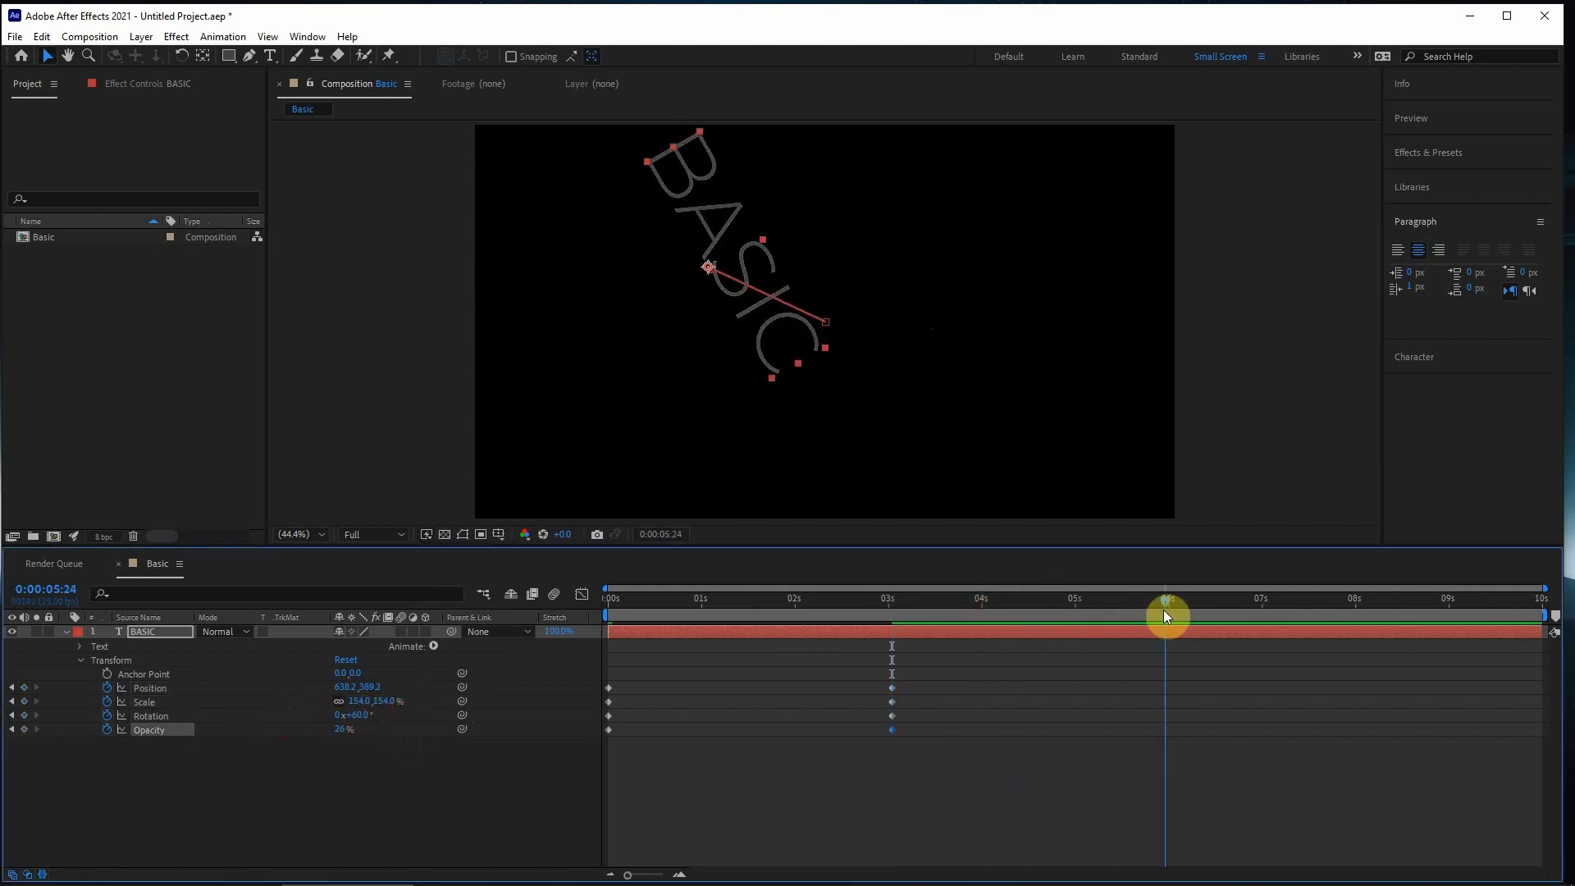
pyautogui.moveTo(343, 730); pyautogui.dragTo(605, 728)
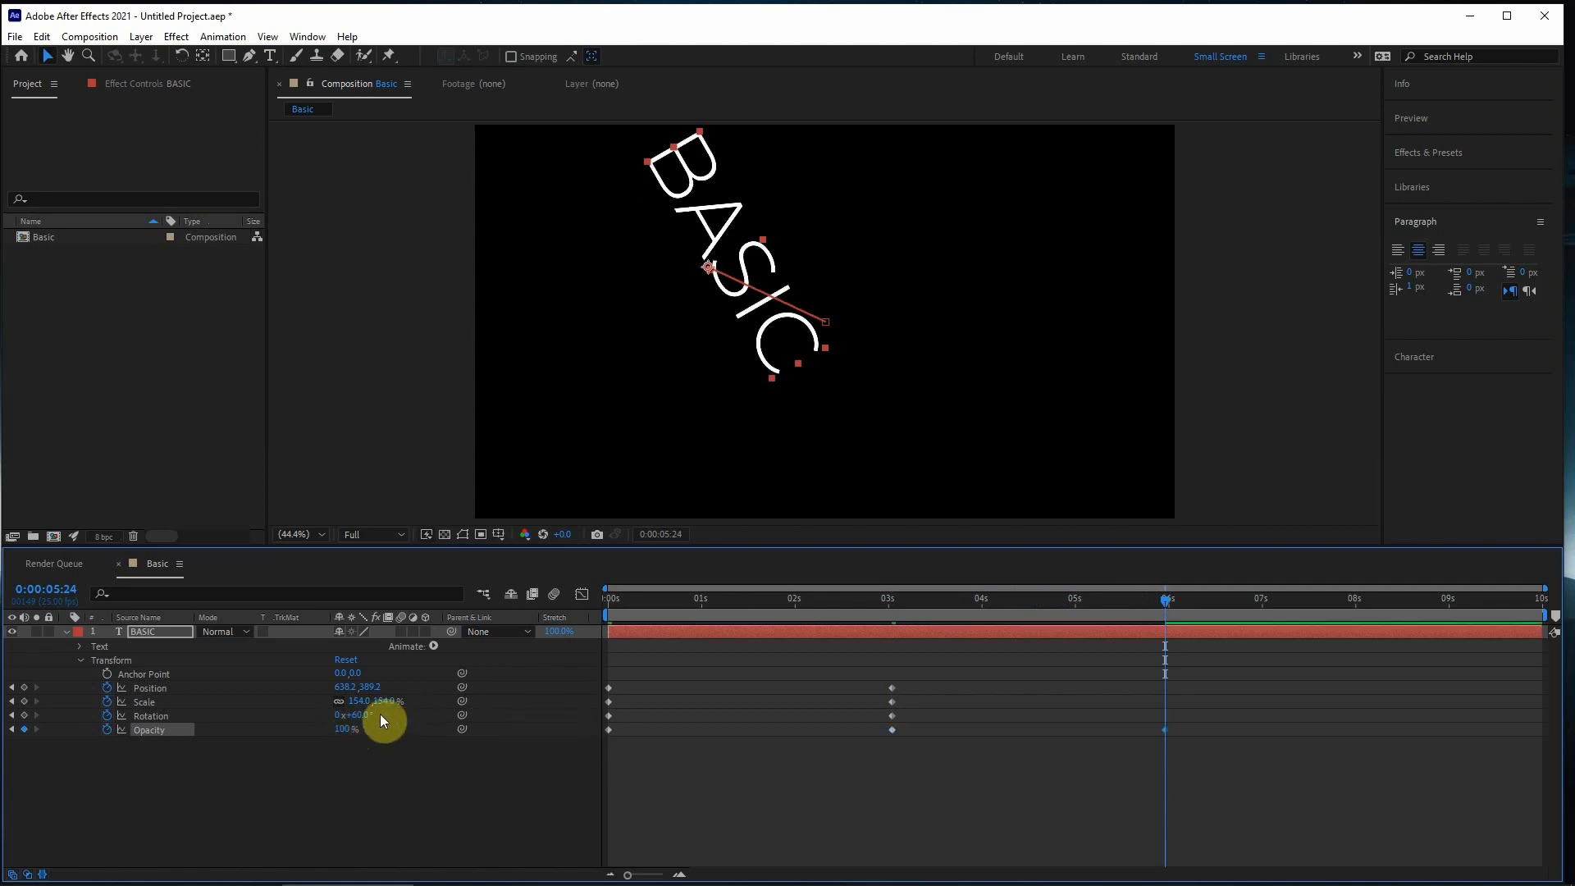
pyautogui.moveTo(380, 721); pyautogui.dragTo(273, 711)
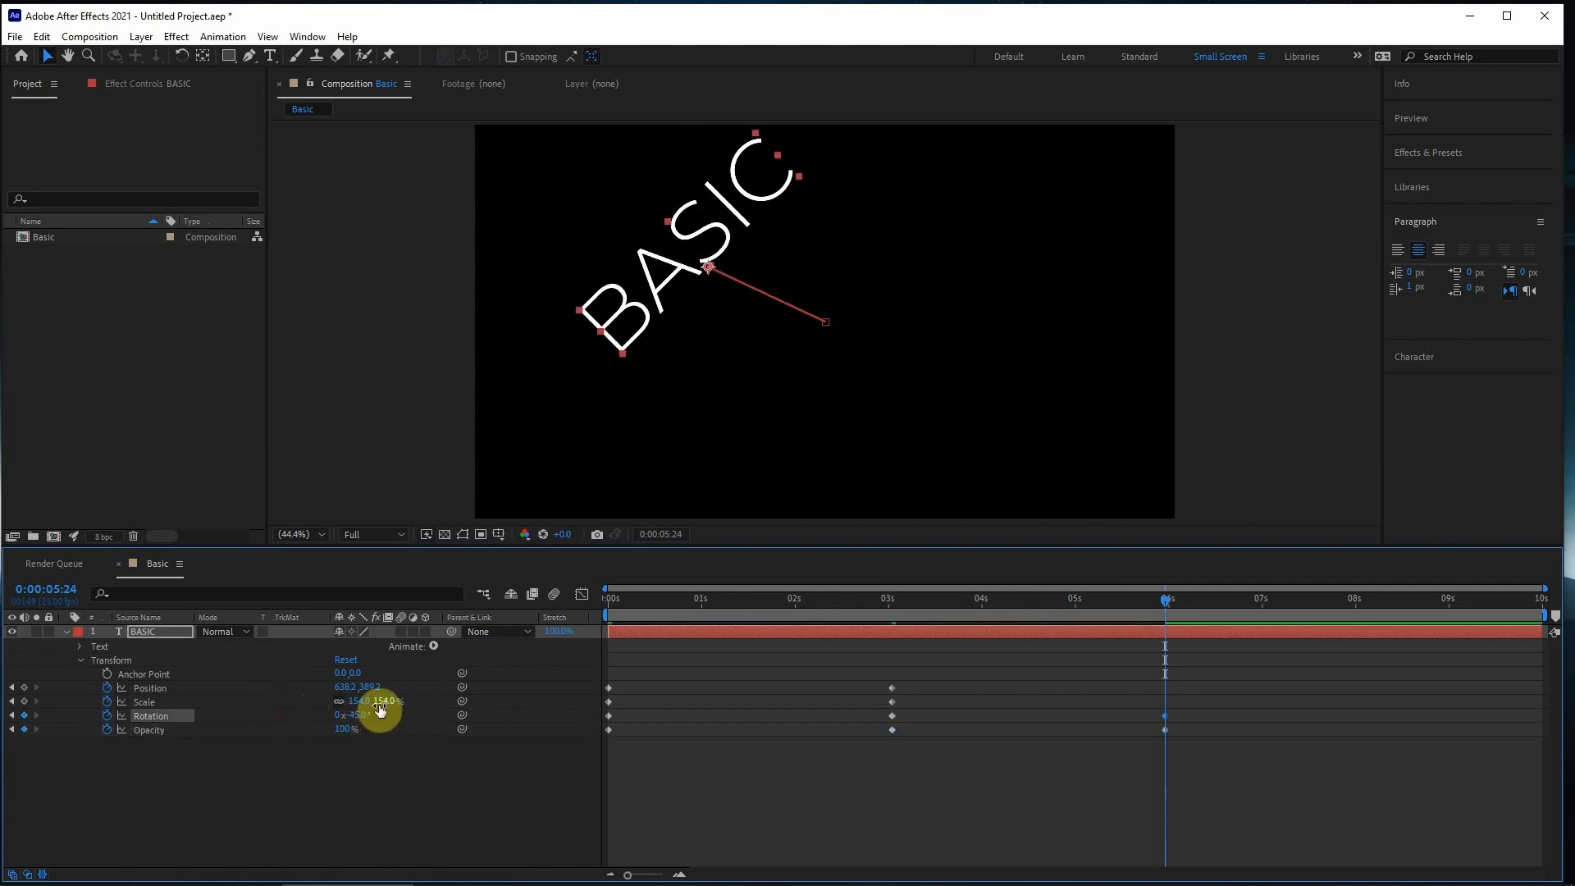
pyautogui.moveTo(377, 703); pyautogui.dragTo(352, 657)
pyautogui.moveTo(780, 302); pyautogui.dragTo(1182, 452)
# - Preview the combined animation from the start, delete every Position, Scale, Rotation and Opacity keyframe and return to 0:00:00:00
pyautogui.moveTo(947, 603); pyautogui.dragTo(222, 609)
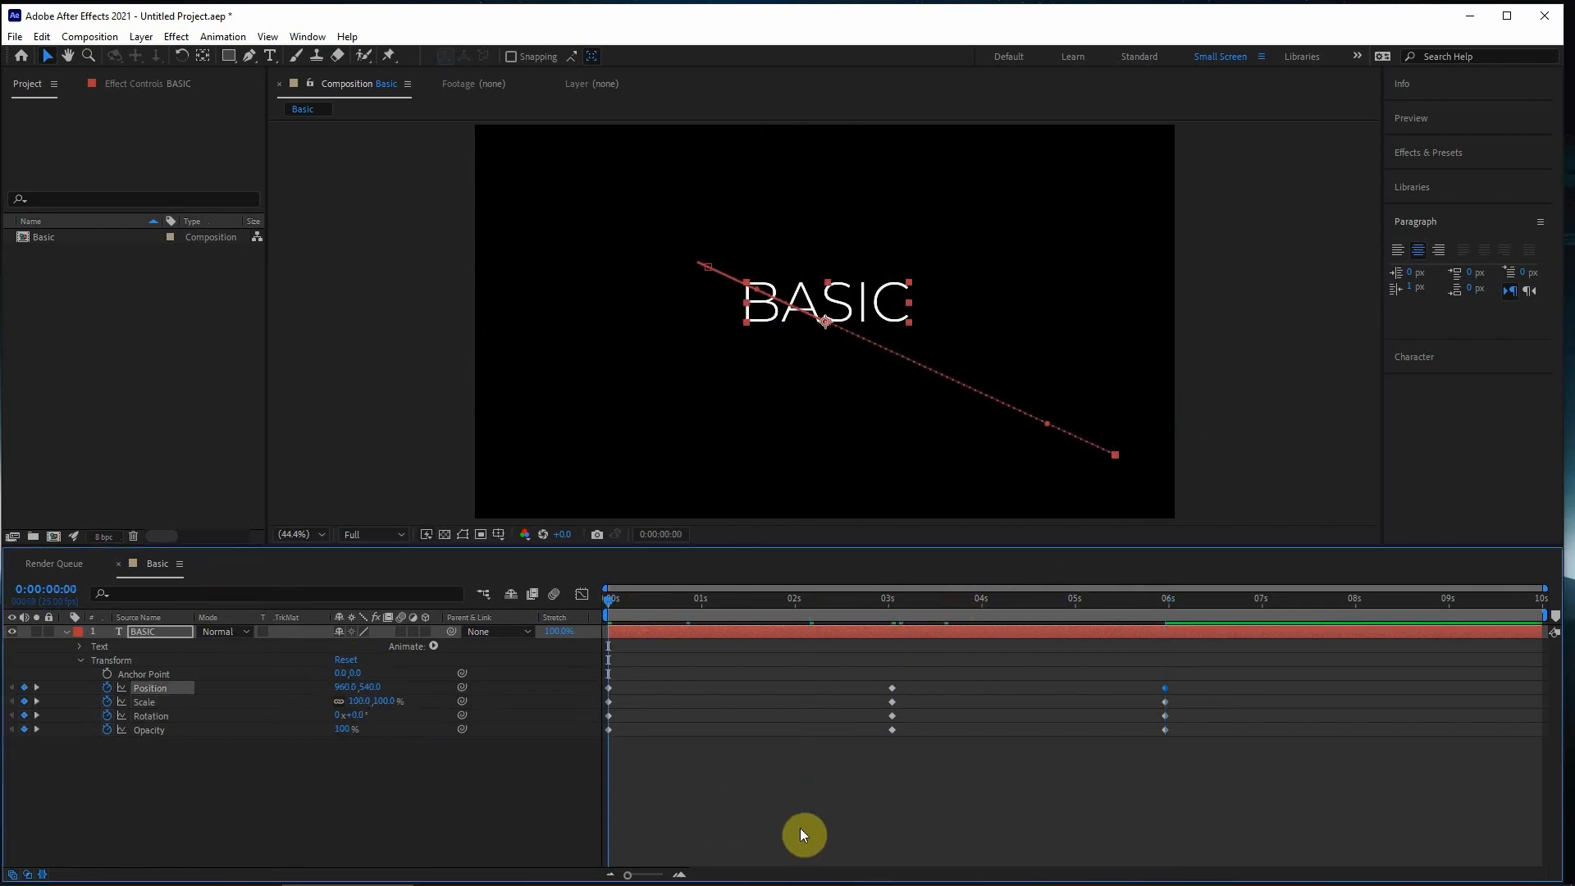
pyautogui.press('space')
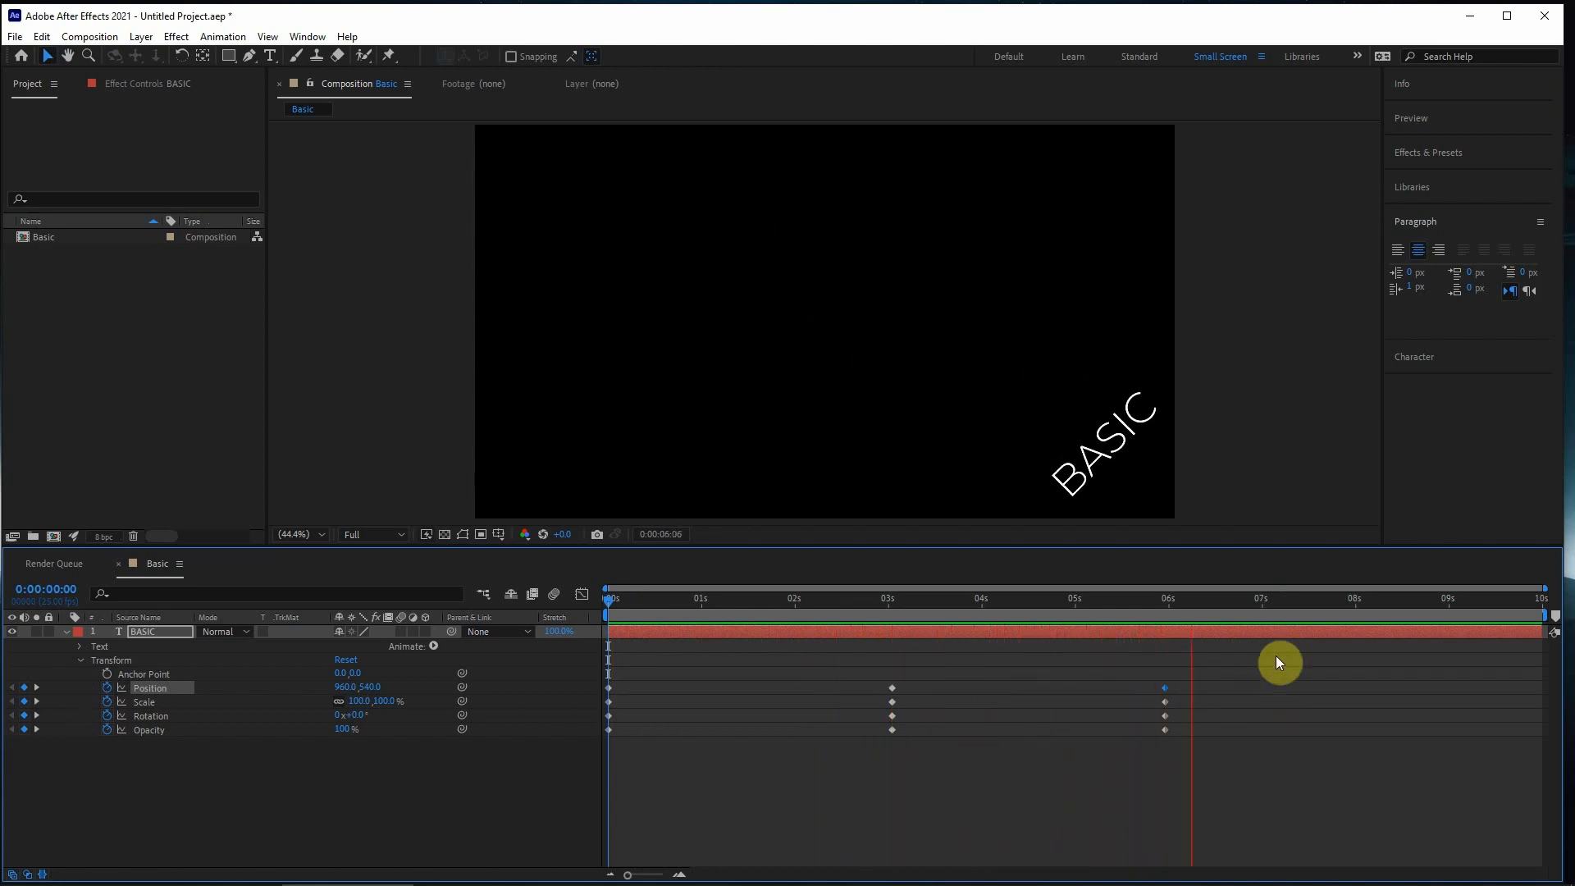
pyautogui.moveTo(1277, 656); pyautogui.dragTo(806, 797)
pyautogui.press('Delete')
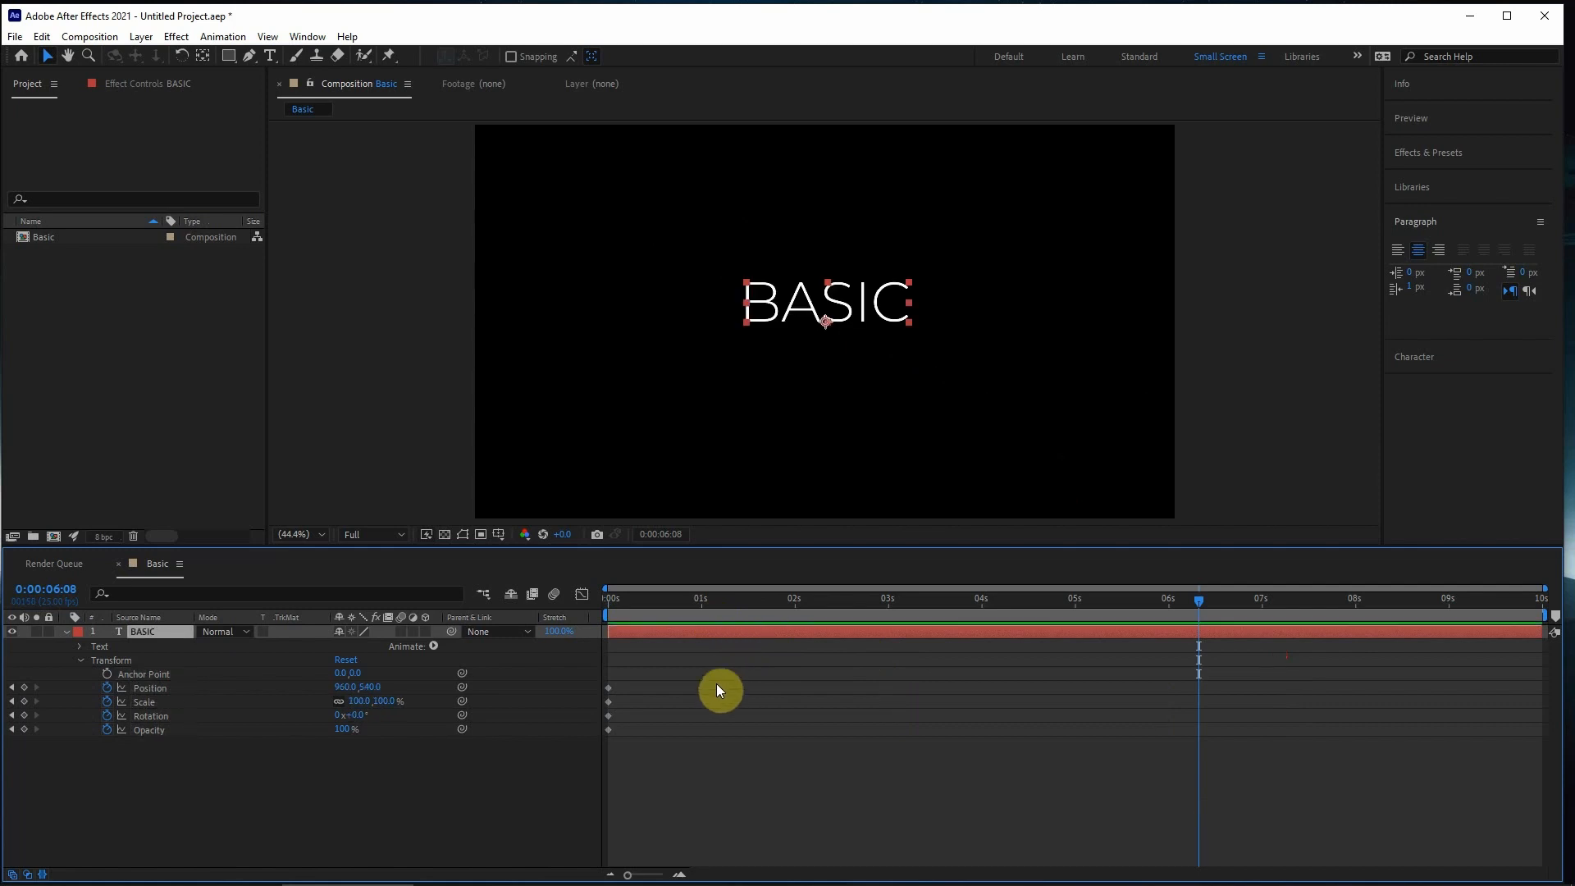
pyautogui.moveTo(657, 599); pyautogui.dragTo(606, 663)
pyautogui.press('Delete')
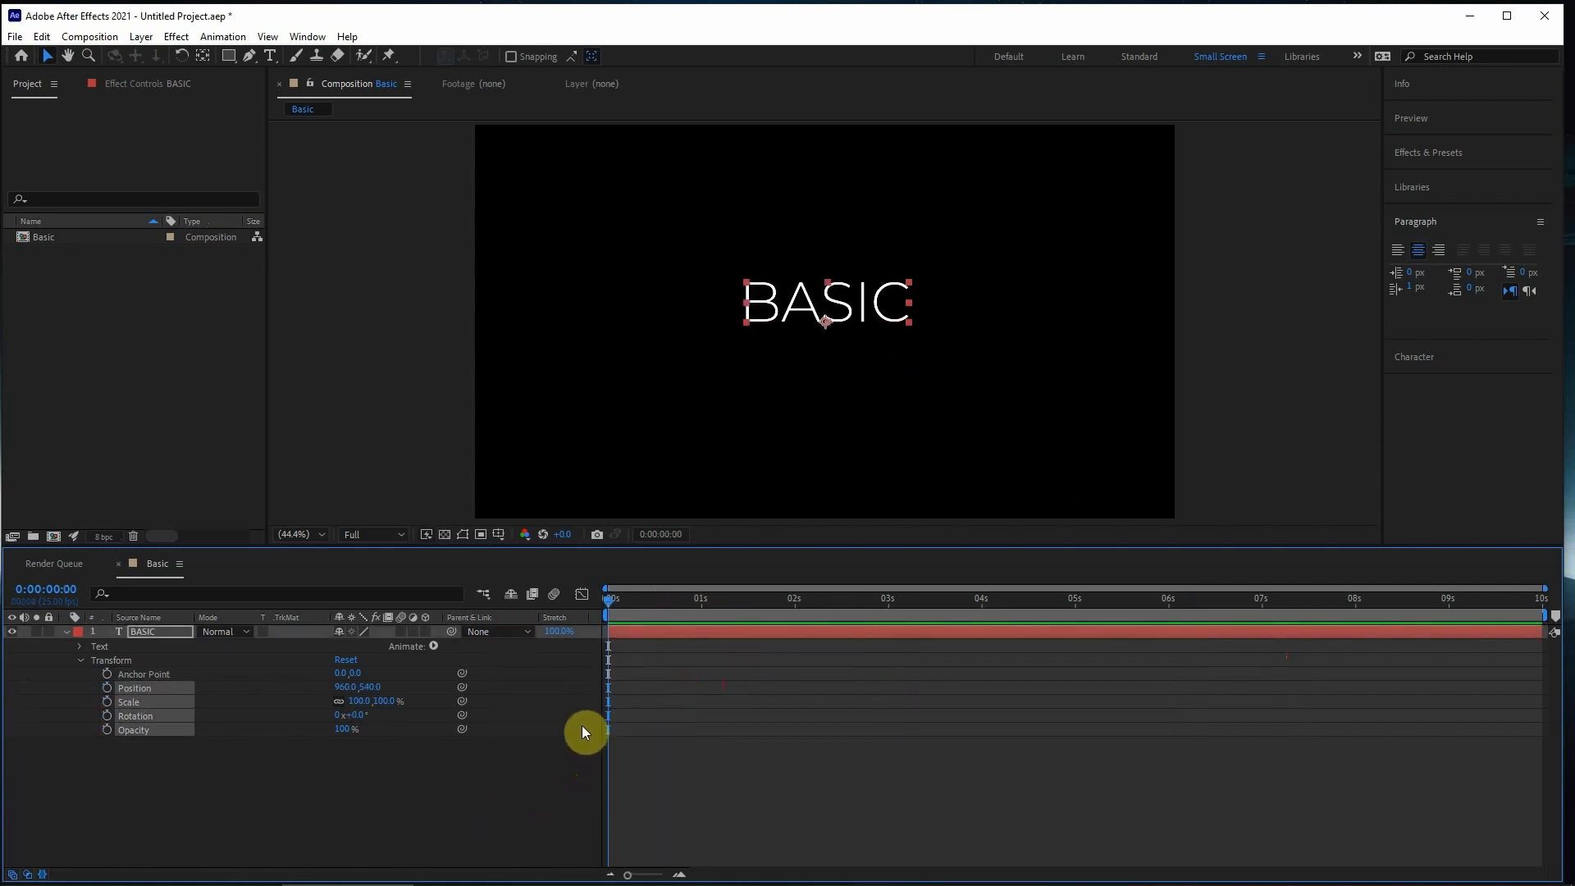
pyautogui.click(656, 712)
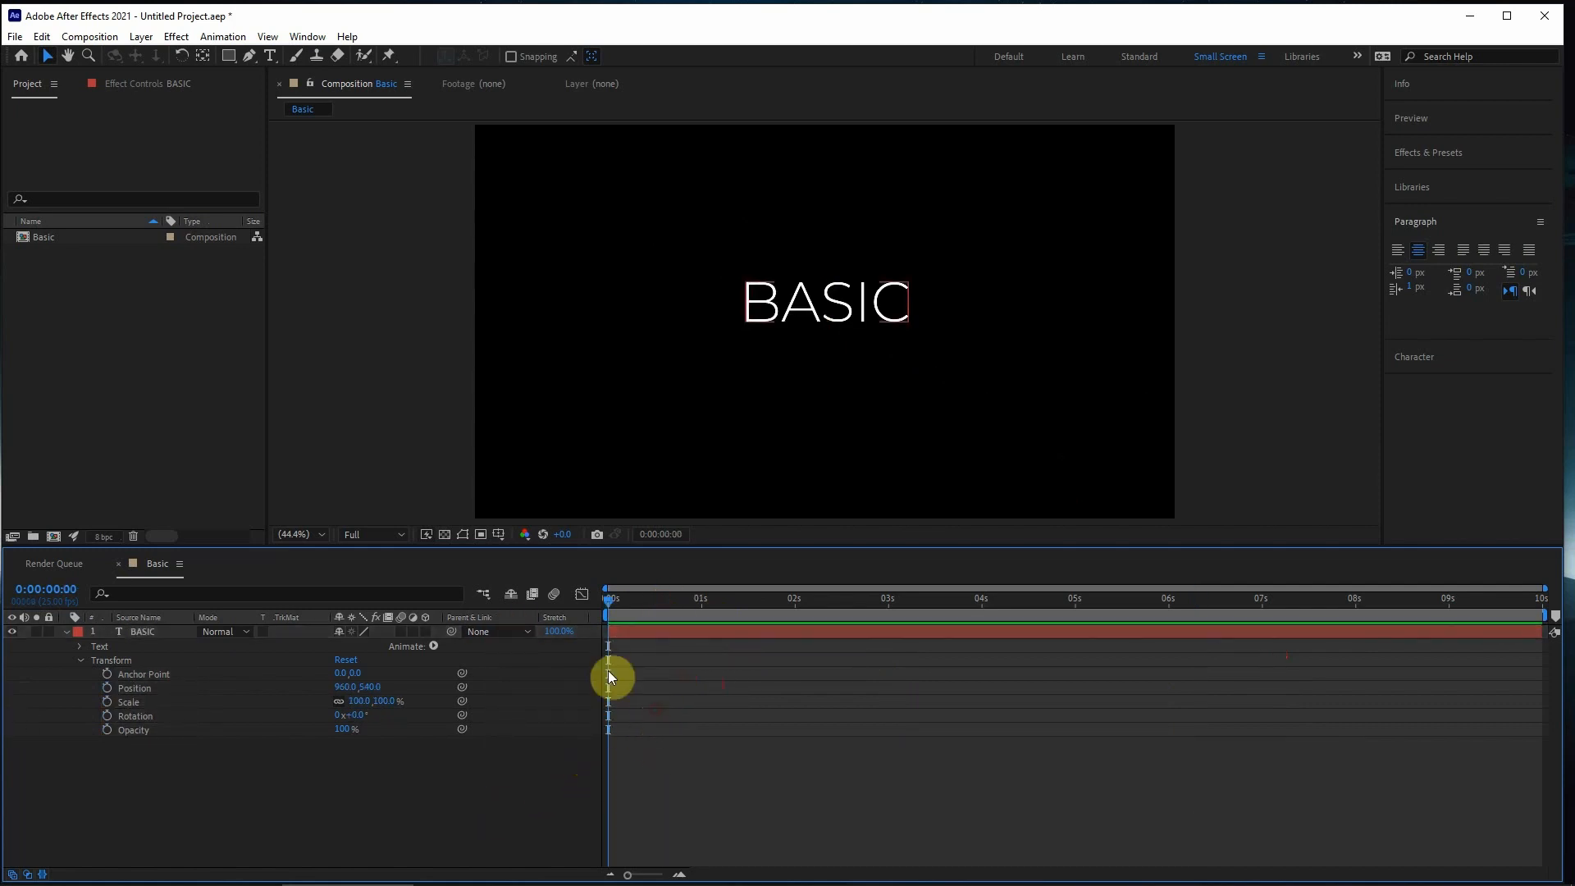
# - Create a Position keyframe at 0:00:00:00 and a second one at 0:00:01:02 with the text moved to about 1412, 855
pyautogui.click(106, 687)
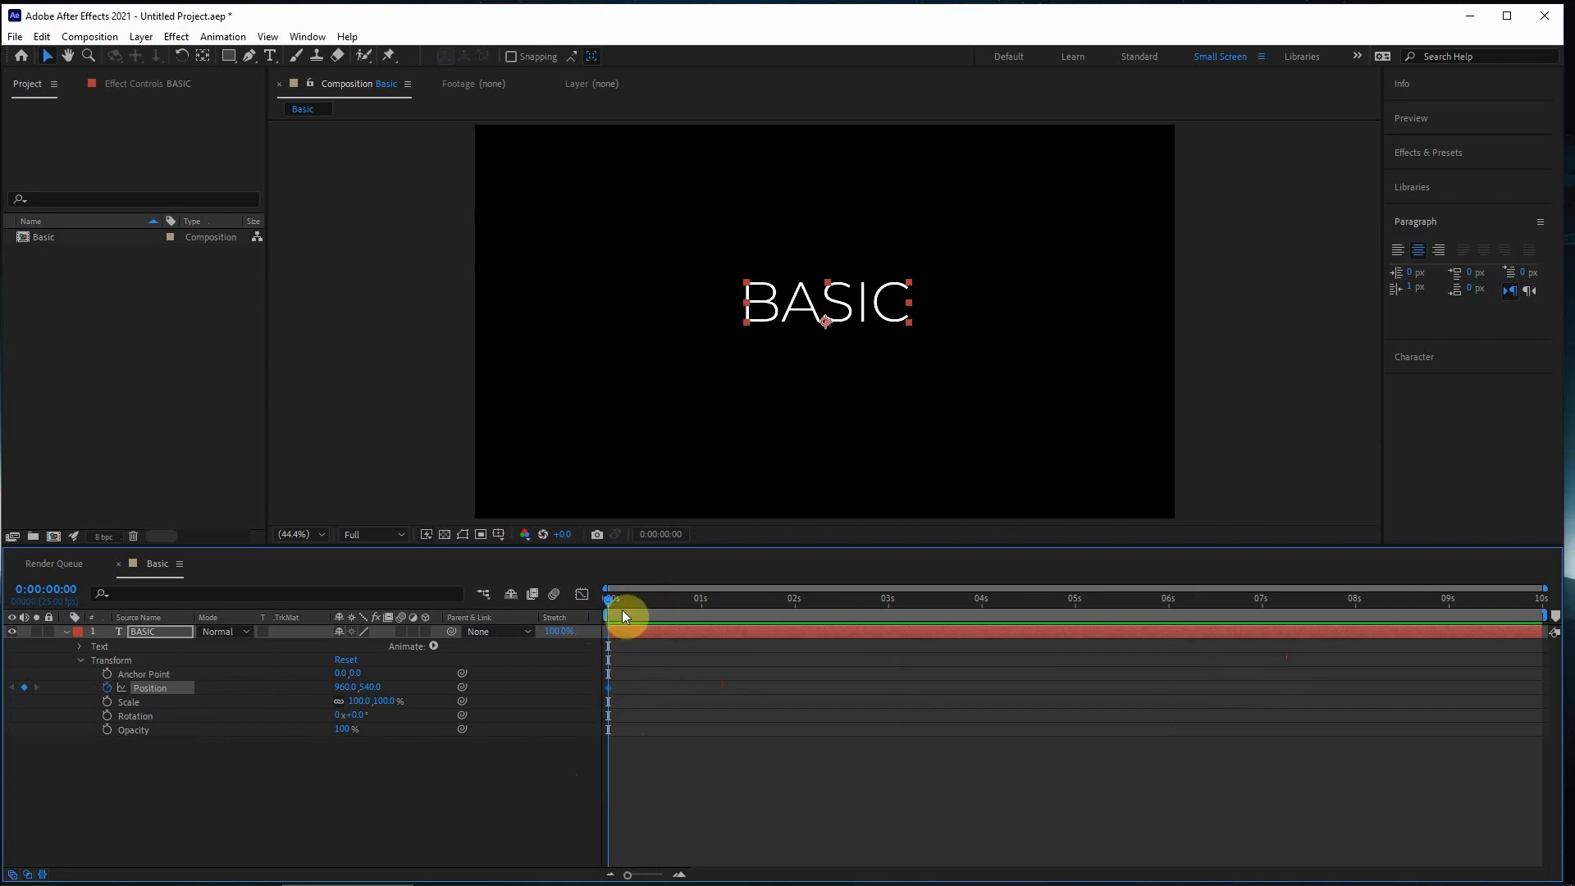
pyautogui.moveTo(622, 609); pyautogui.dragTo(709, 603)
pyautogui.moveTo(852, 311); pyautogui.dragTo(1020, 425)
pyautogui.click(801, 628)
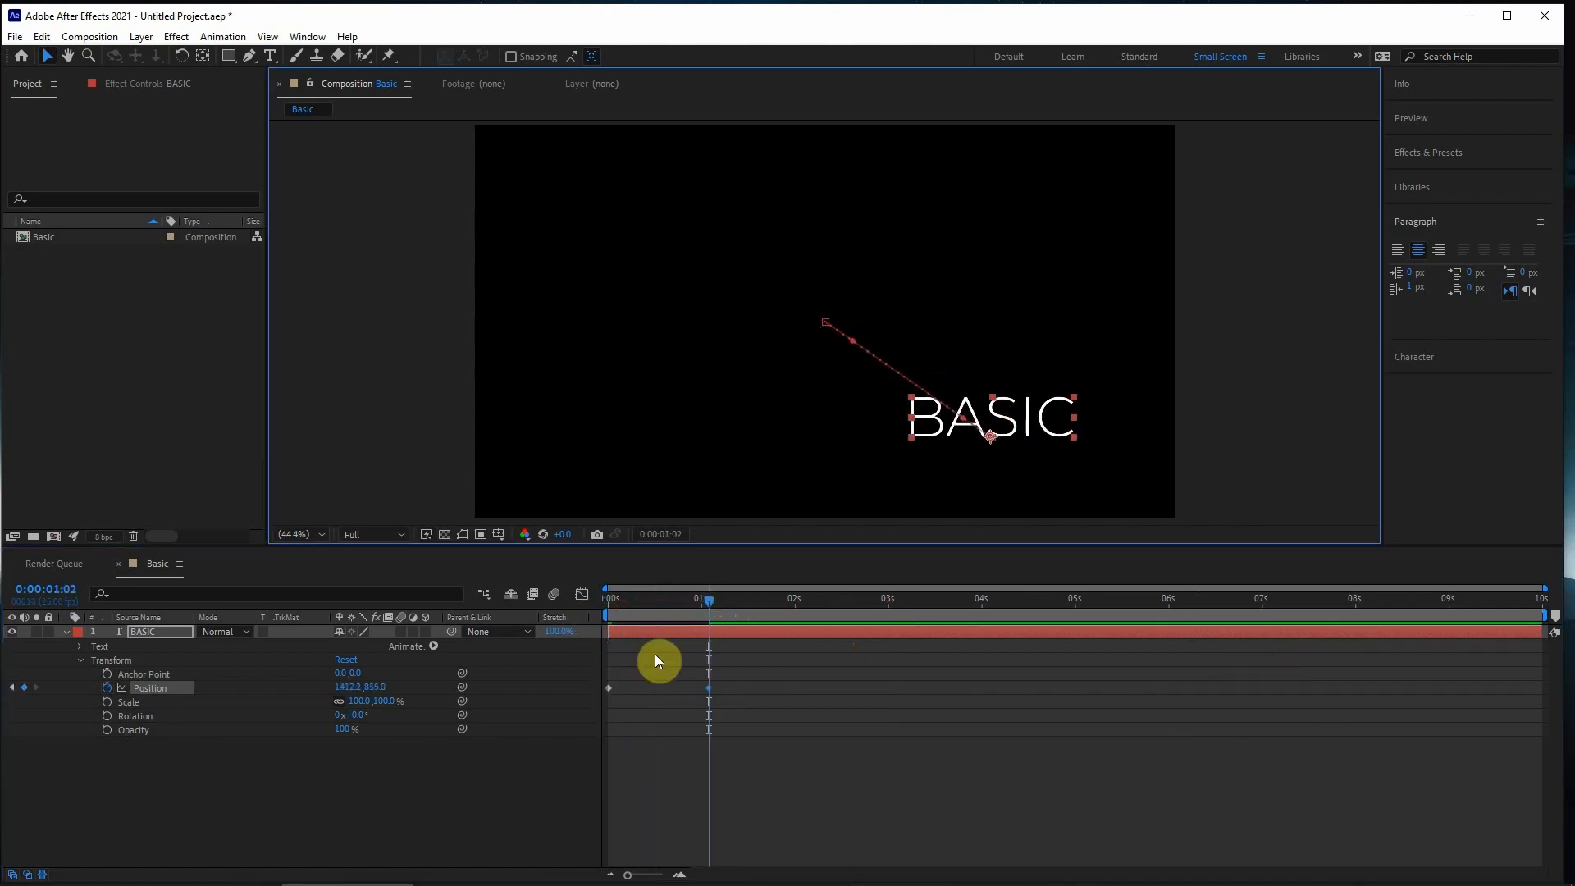
# - Create a Scale keyframe at 0:00:01:02 and a second one of 176% at 0:00:03:01
pyautogui.click(106, 702)
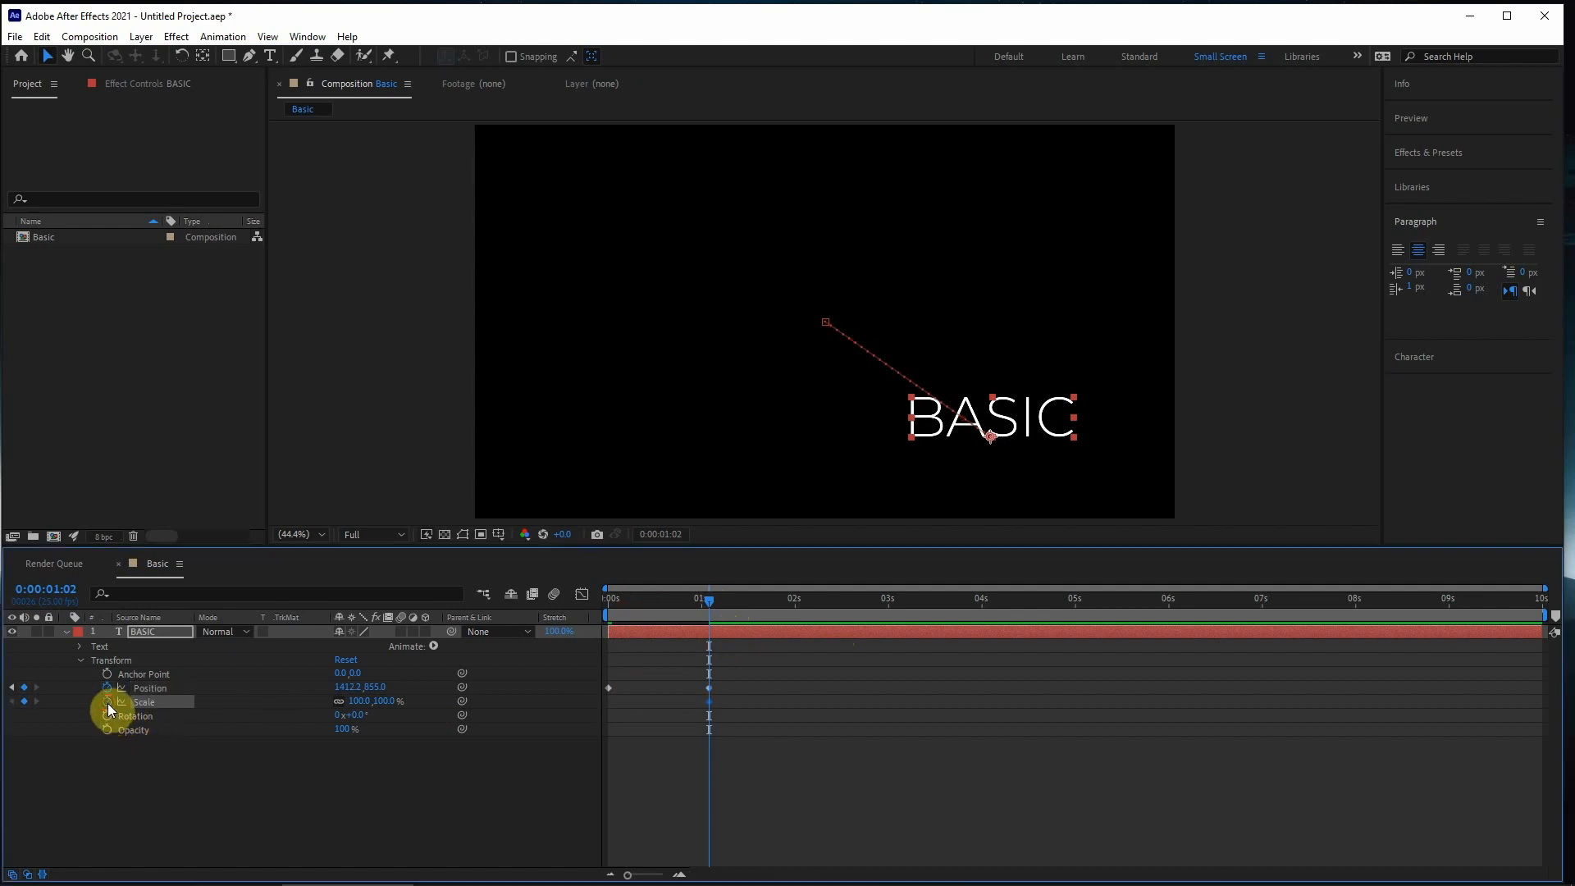
pyautogui.moveTo(785, 611); pyautogui.dragTo(890, 608)
pyautogui.click(263, 716)
pyautogui.moveTo(377, 703); pyautogui.dragTo(435, 694)
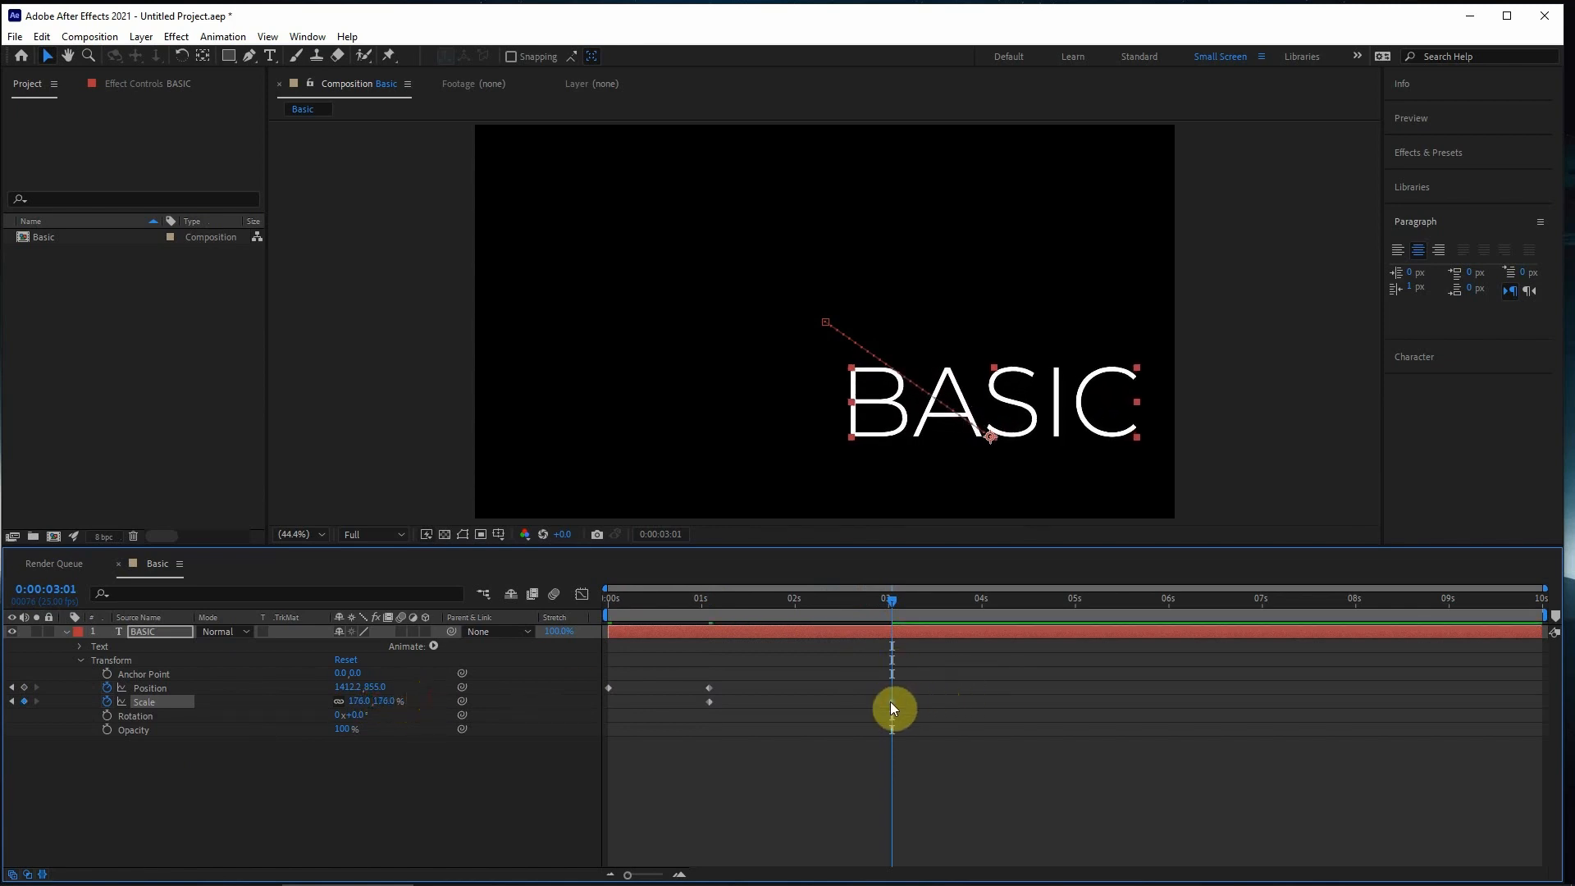
# - Create a Rotation keyframe at 0:00:03:01 and a second one of -37° at 0:00:04:24
pyautogui.click(106, 715)
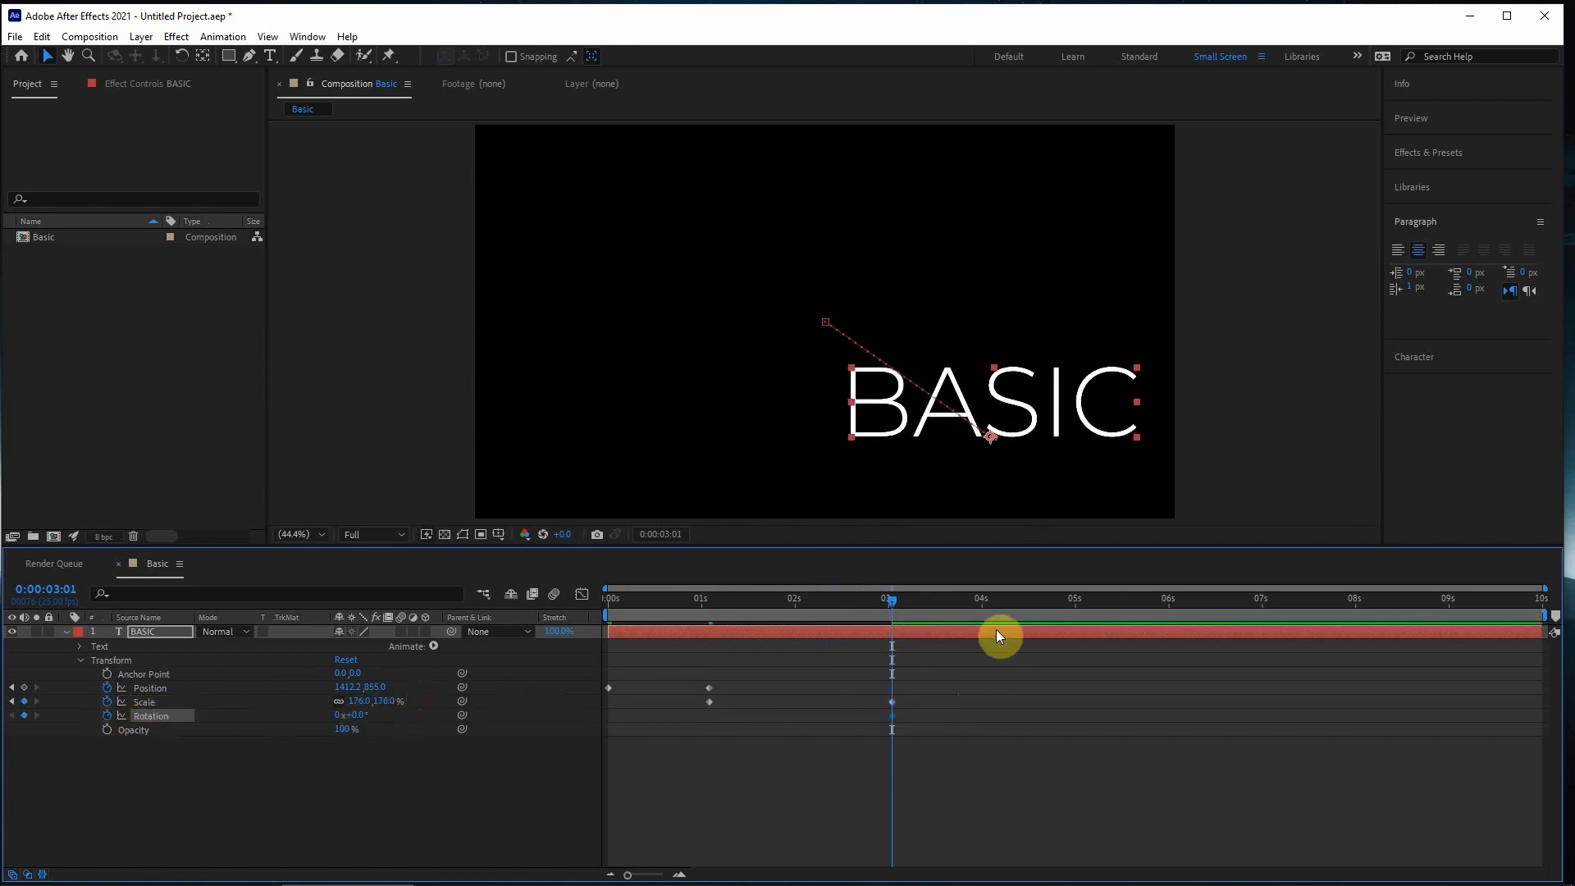
pyautogui.moveTo(912, 602); pyautogui.dragTo(1072, 600)
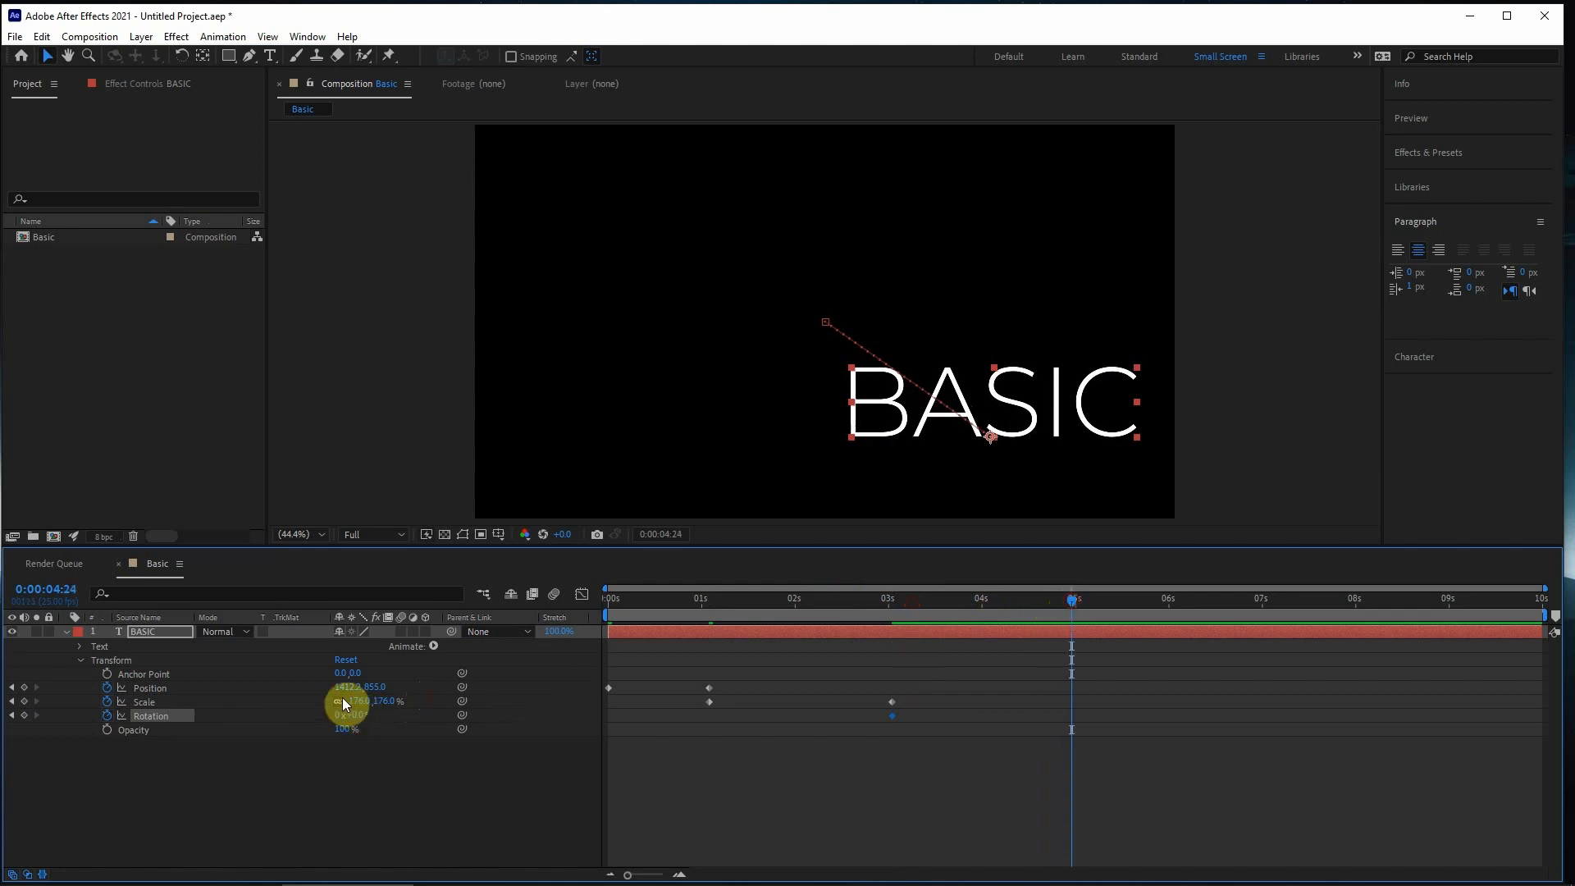
pyautogui.moveTo(364, 718); pyautogui.dragTo(334, 717)
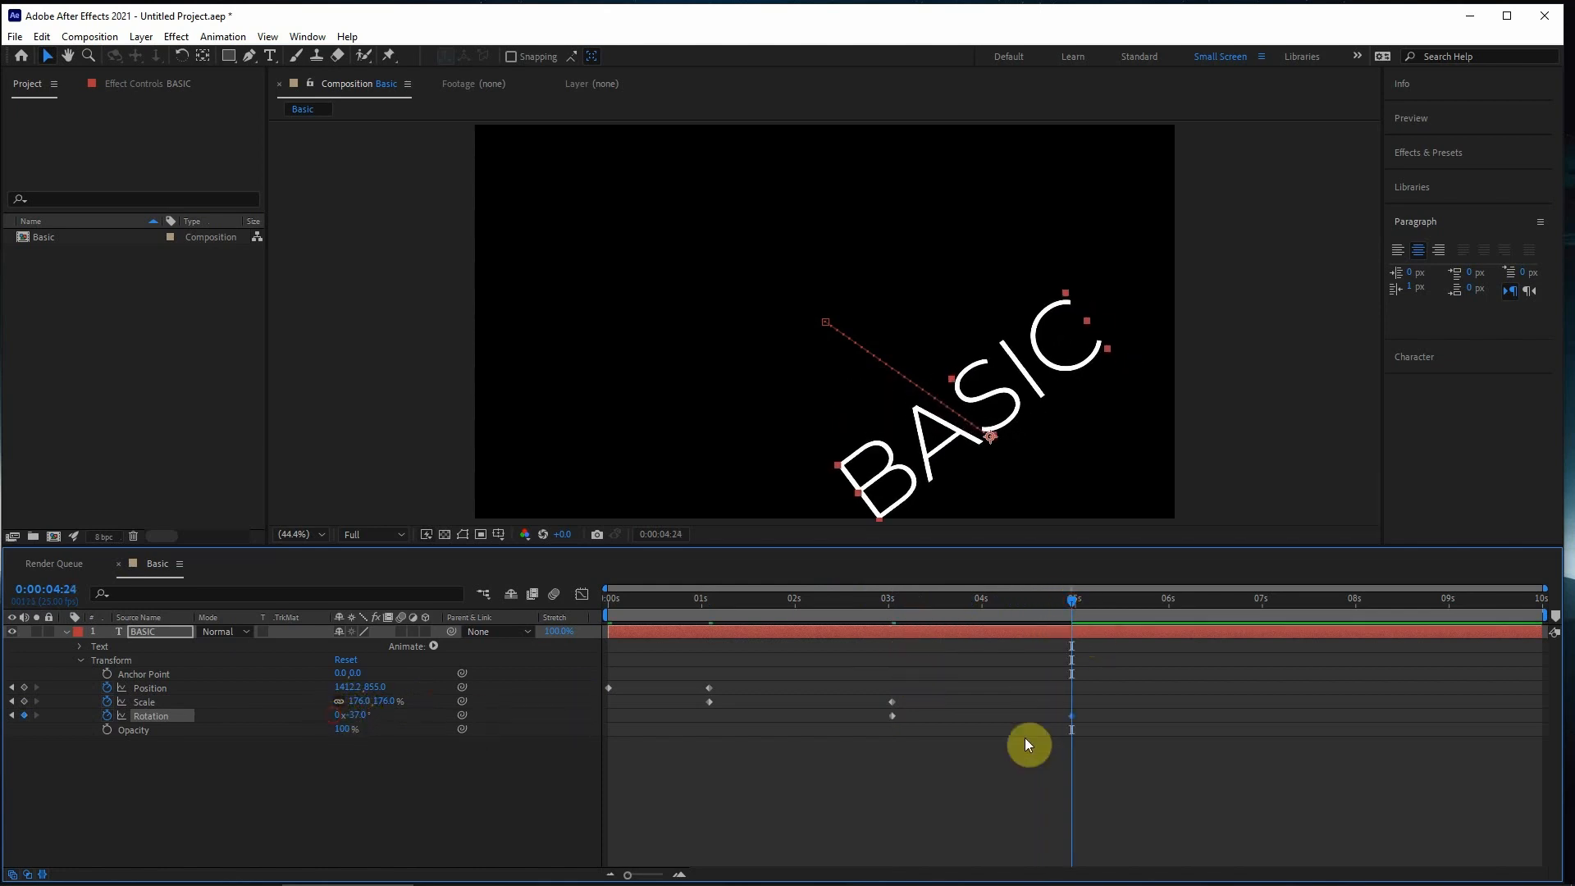
# - Create an Opacity keyframe of 100% at 0:00:04:24 and a second one of 0% at 0:00:07:01
pyautogui.click(107, 730)
pyautogui.moveTo(1141, 603); pyautogui.dragTo(1266, 603)
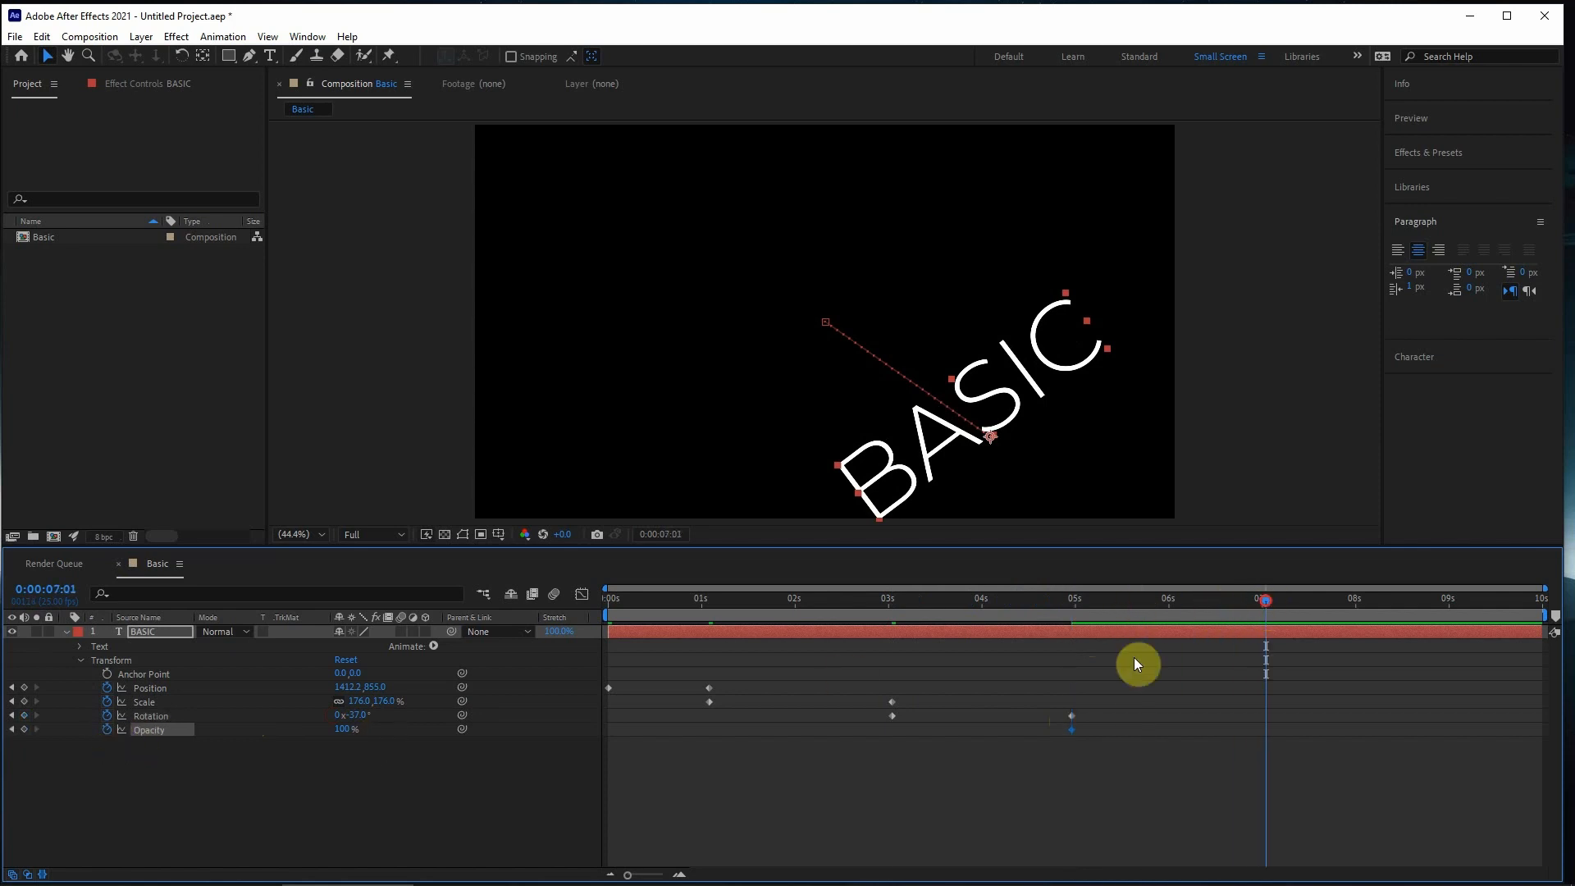
pyautogui.moveTo(343, 730); pyautogui.dragTo(7, 734)
# - Preview the staggered Position, Scale, Rotation and Opacity animation from the start of the composition
pyautogui.press('Home')
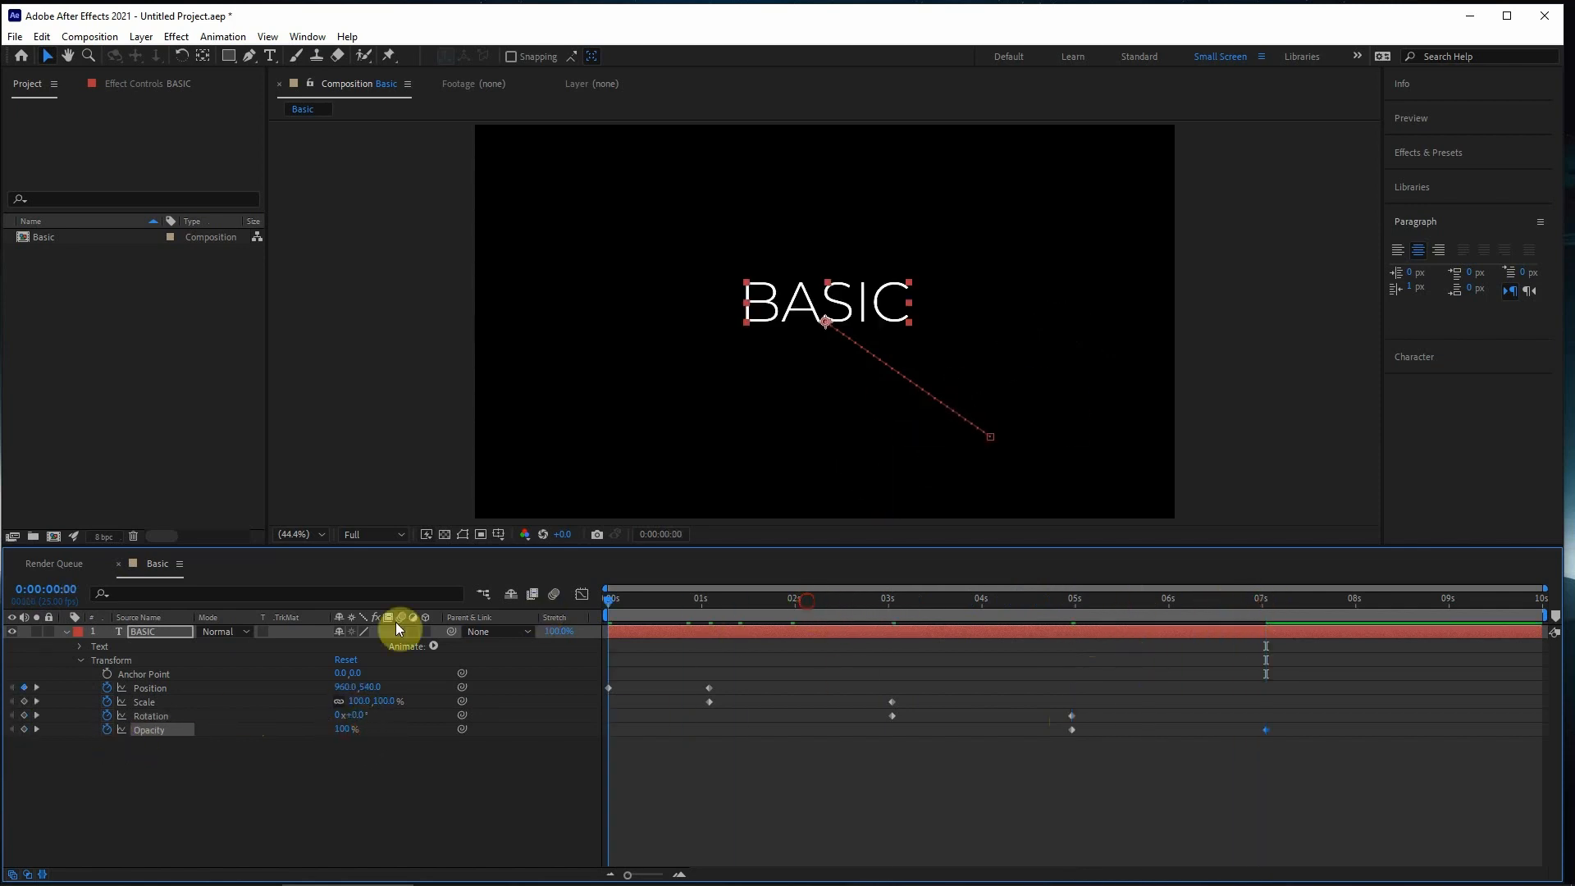
pyautogui.click(799, 811)
pyautogui.moveTo(764, 667); pyautogui.dragTo(1306, 734)
pyautogui.click(874, 724)
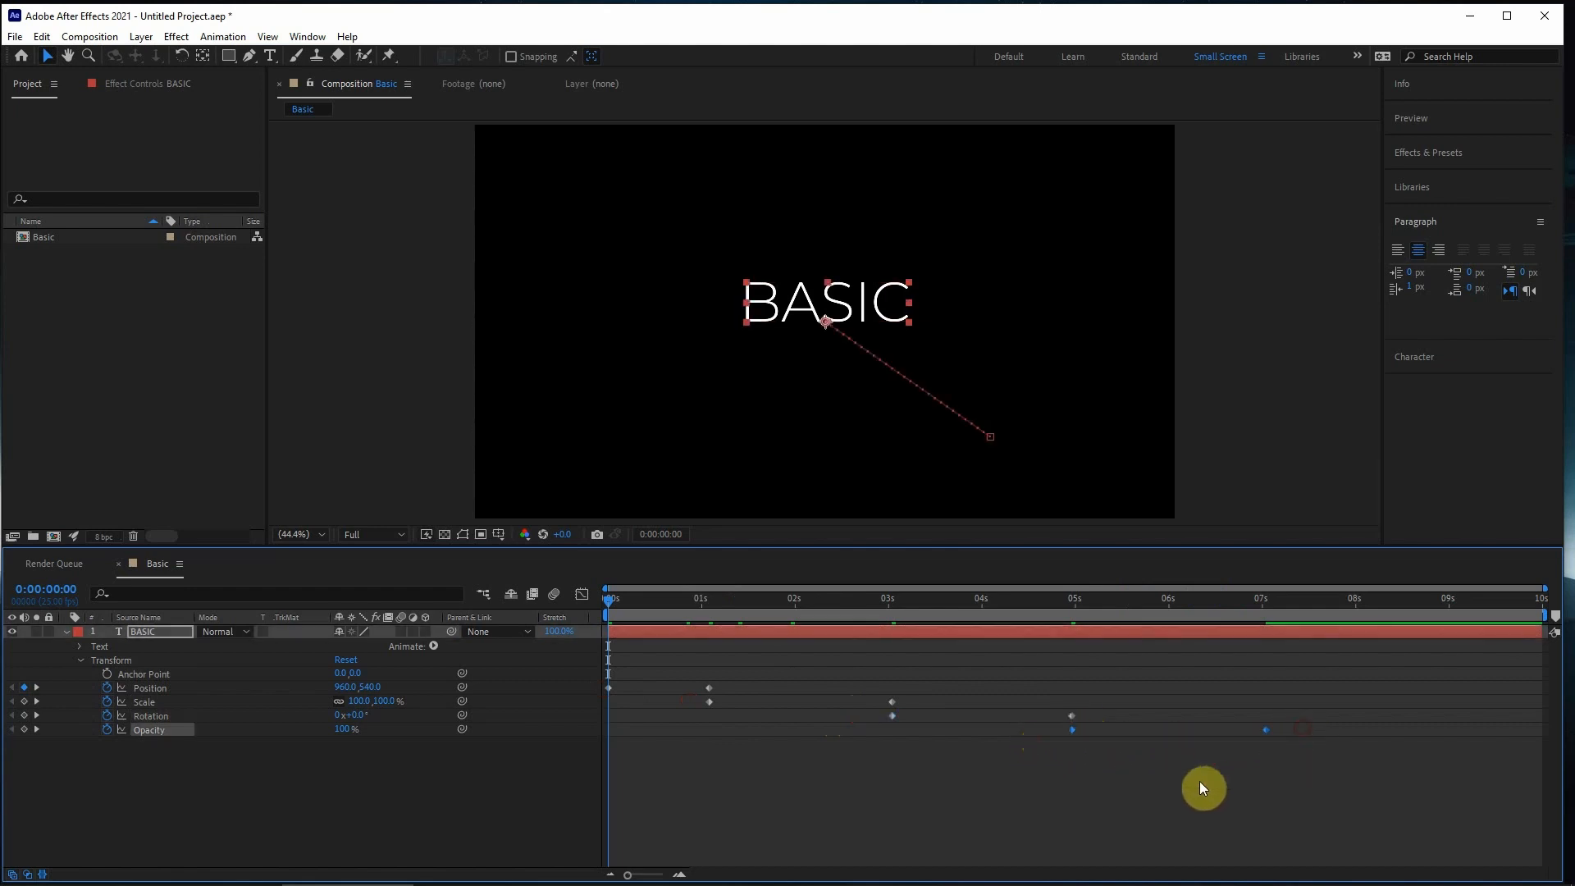
pyautogui.click(1201, 787)
pyautogui.press('space')
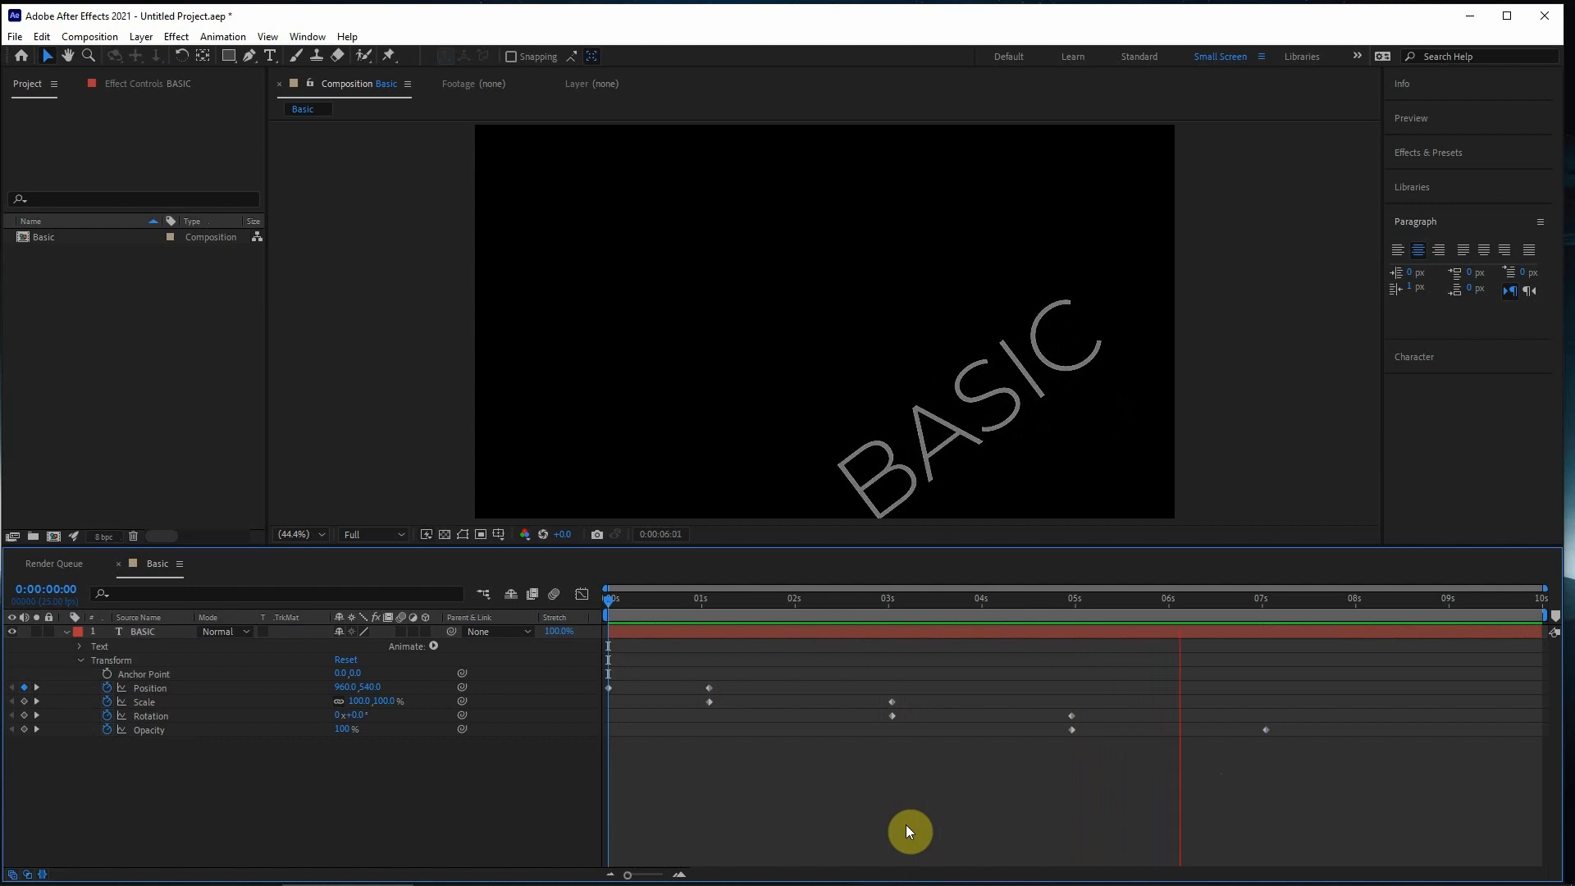
pyautogui.press('space')
# - Return the current time to 0:00:00:00 and delete all staggered keyframes from the four transform properties
pyautogui.moveTo(1373, 631); pyautogui.dragTo(653, 794)
pyautogui.hotkey('ctrl', 'z')
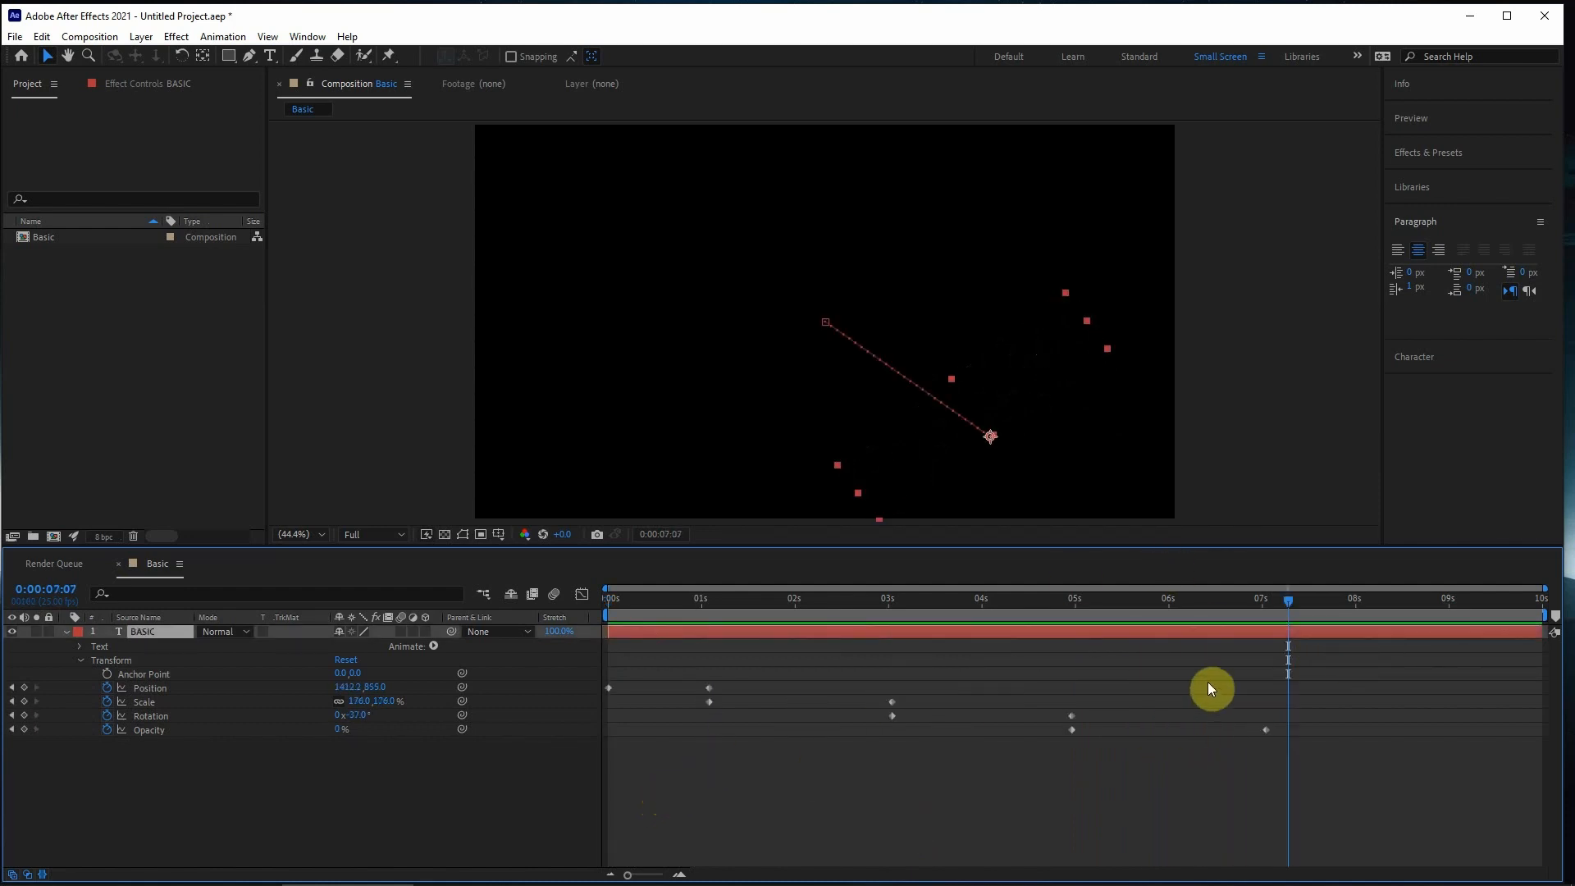
pyautogui.moveTo(663, 602); pyautogui.dragTo(603, 611)
pyautogui.moveTo(680, 642); pyautogui.dragTo(1321, 757)
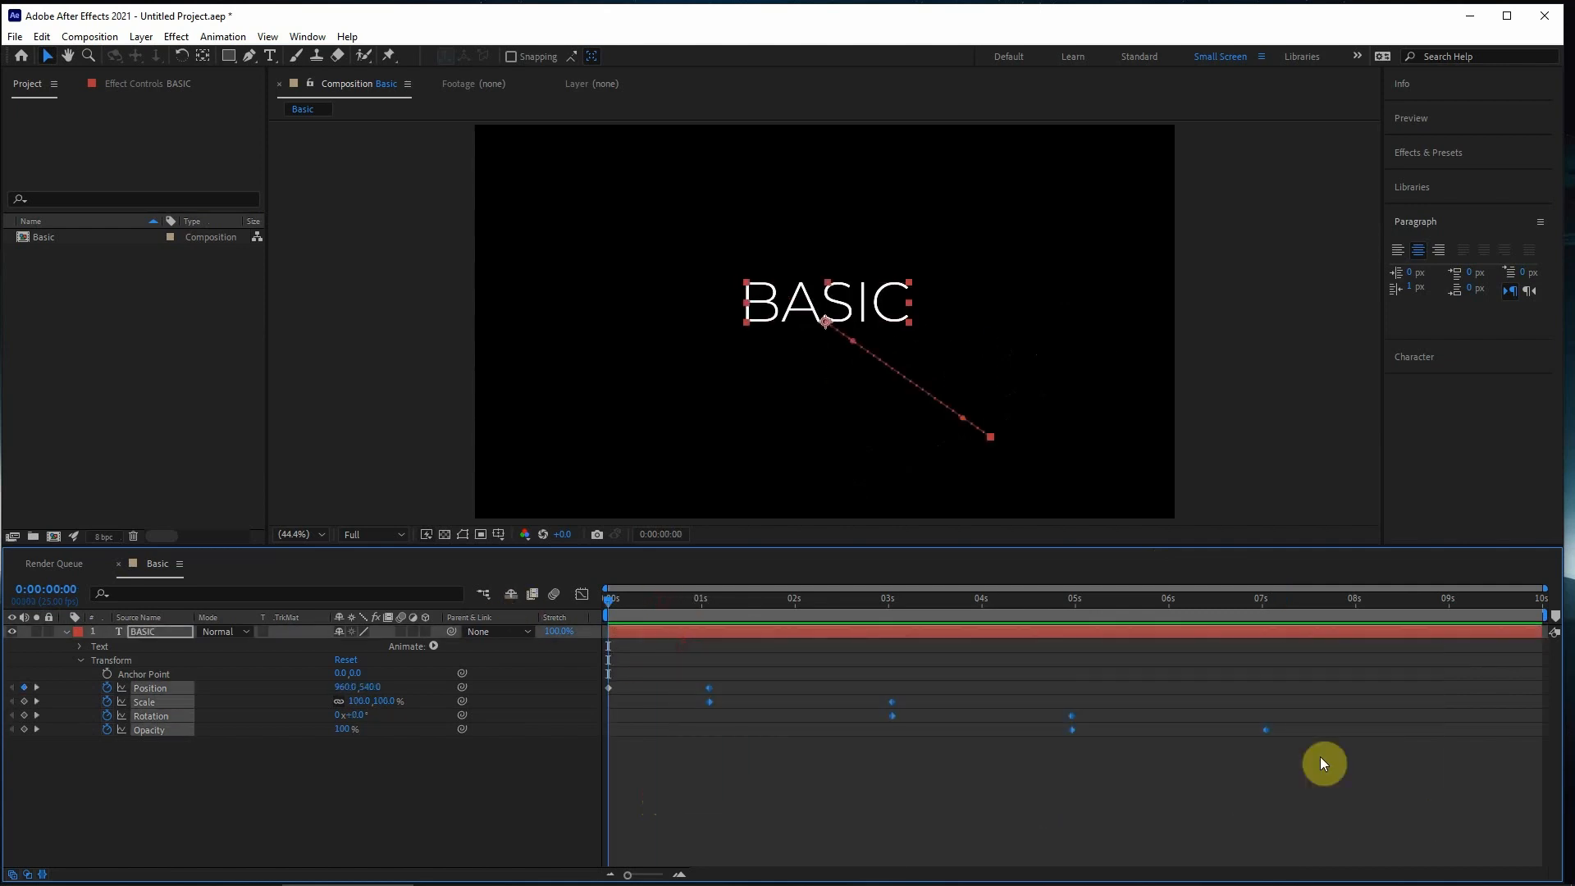
pyautogui.press('Delete')
pyautogui.moveTo(697, 662); pyautogui.dragTo(506, 800)
pyautogui.press('Delete')
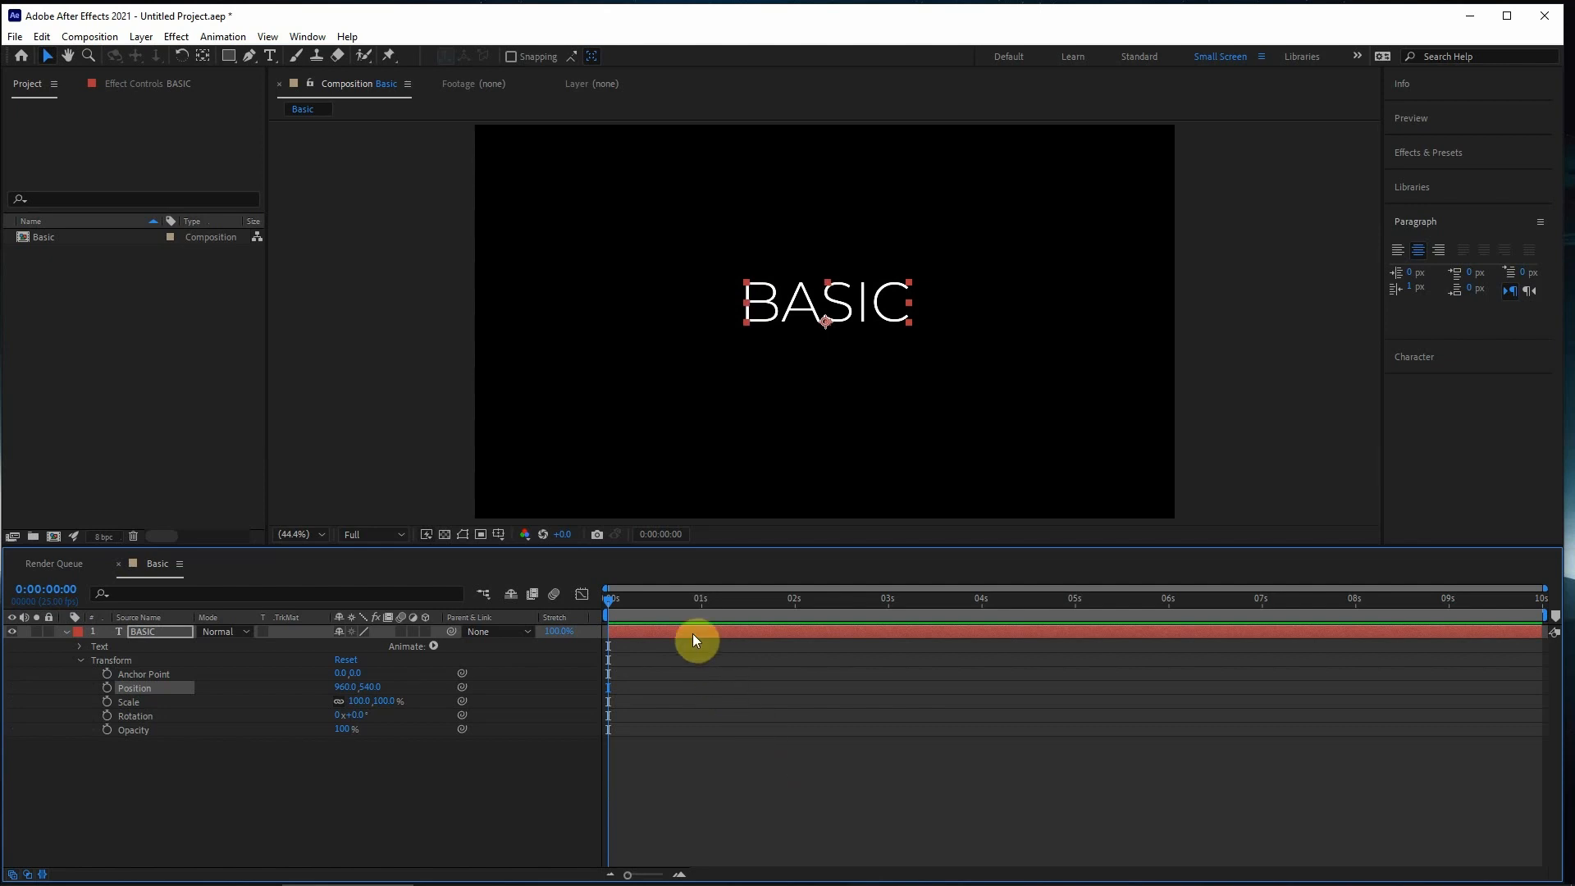
# - Replace the text layer's wording with PROFESSIONAL and return the current time to 0:00:00:00 with the layer selected
pyautogui.click(615, 637)
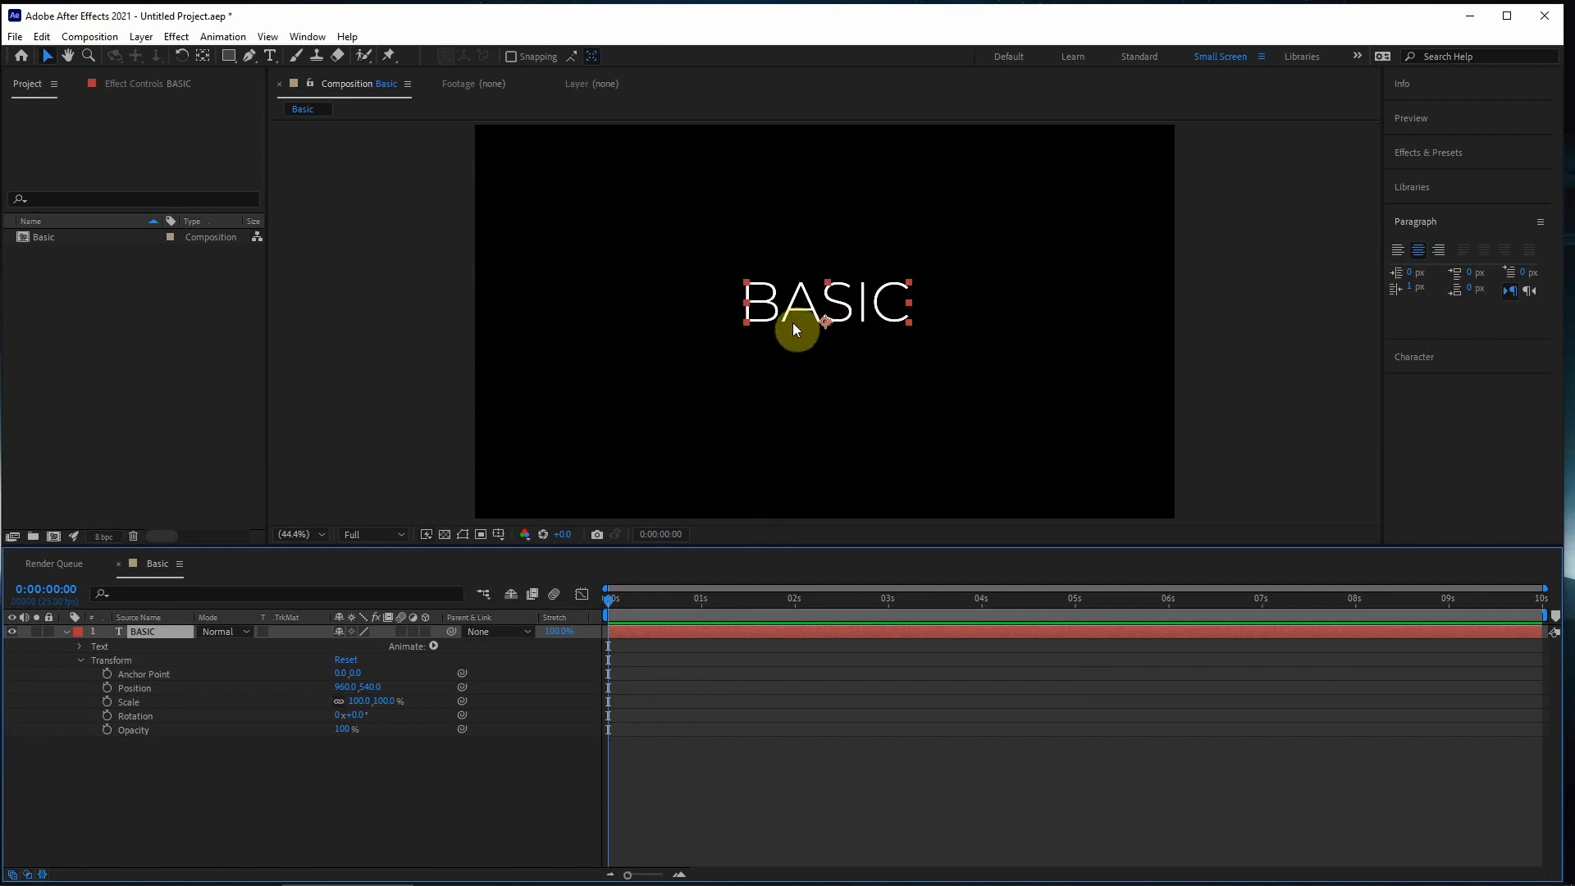
pyautogui.doubleClick(735, 632)
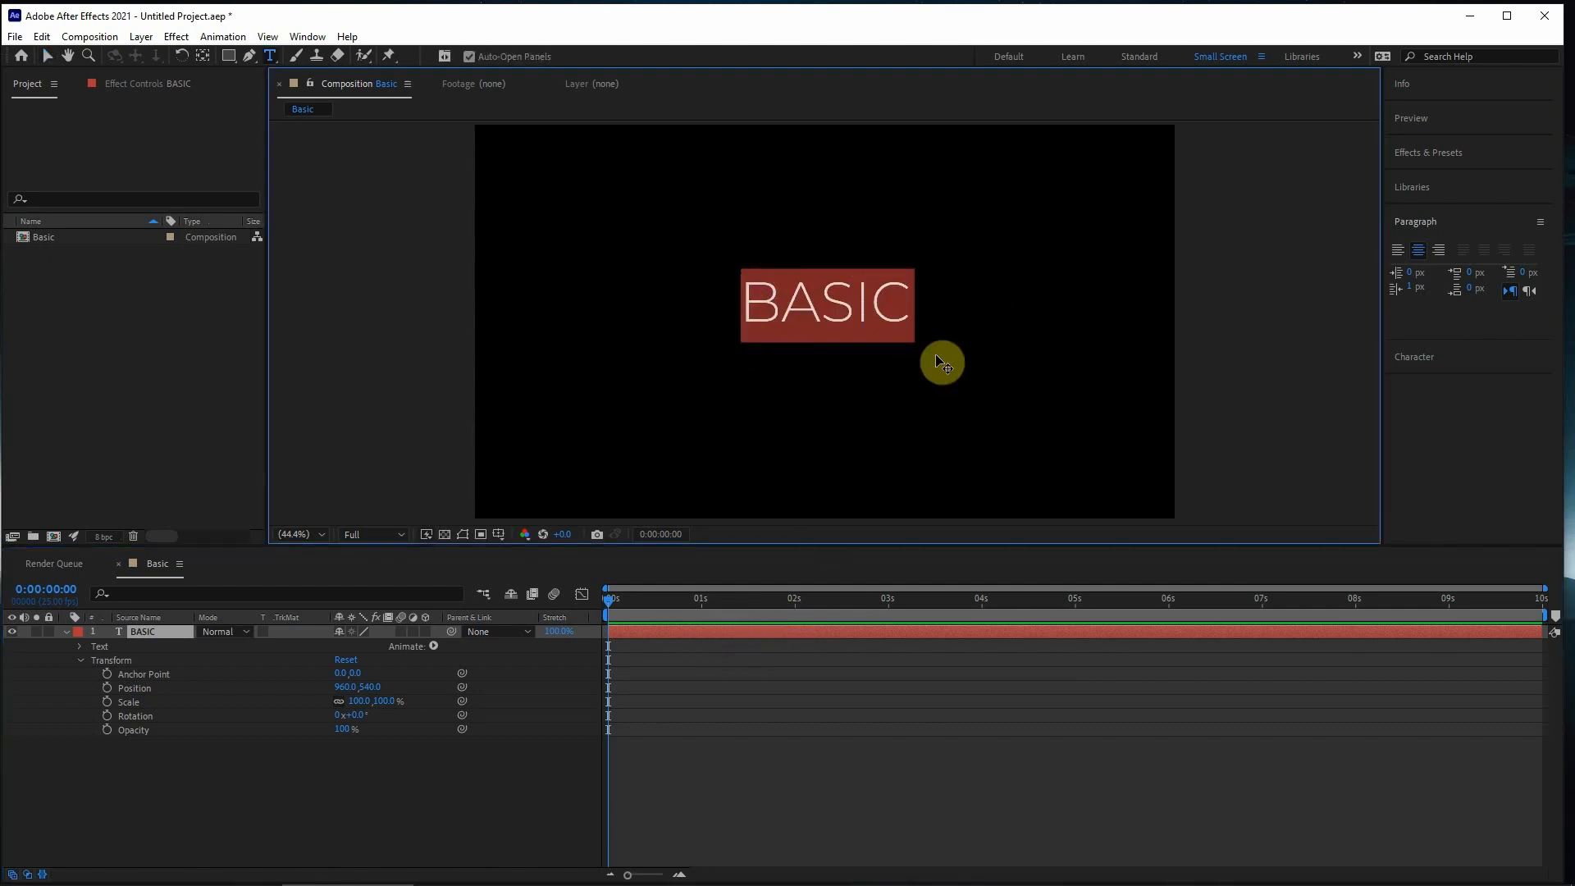
pyautogui.write('PR')
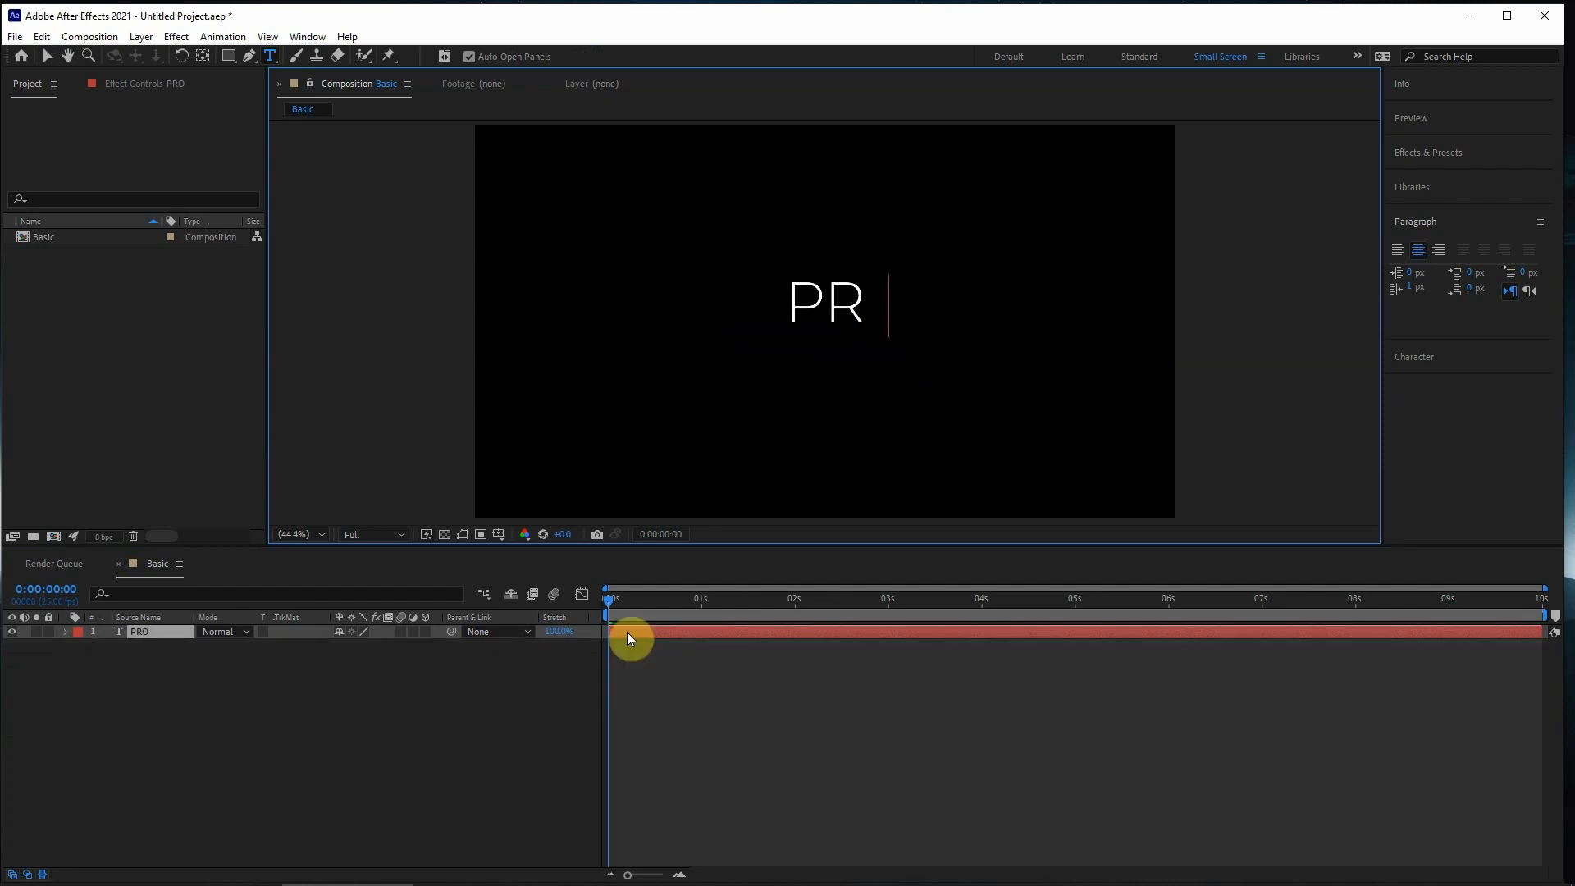
pyautogui.write('OFESSIONAL')
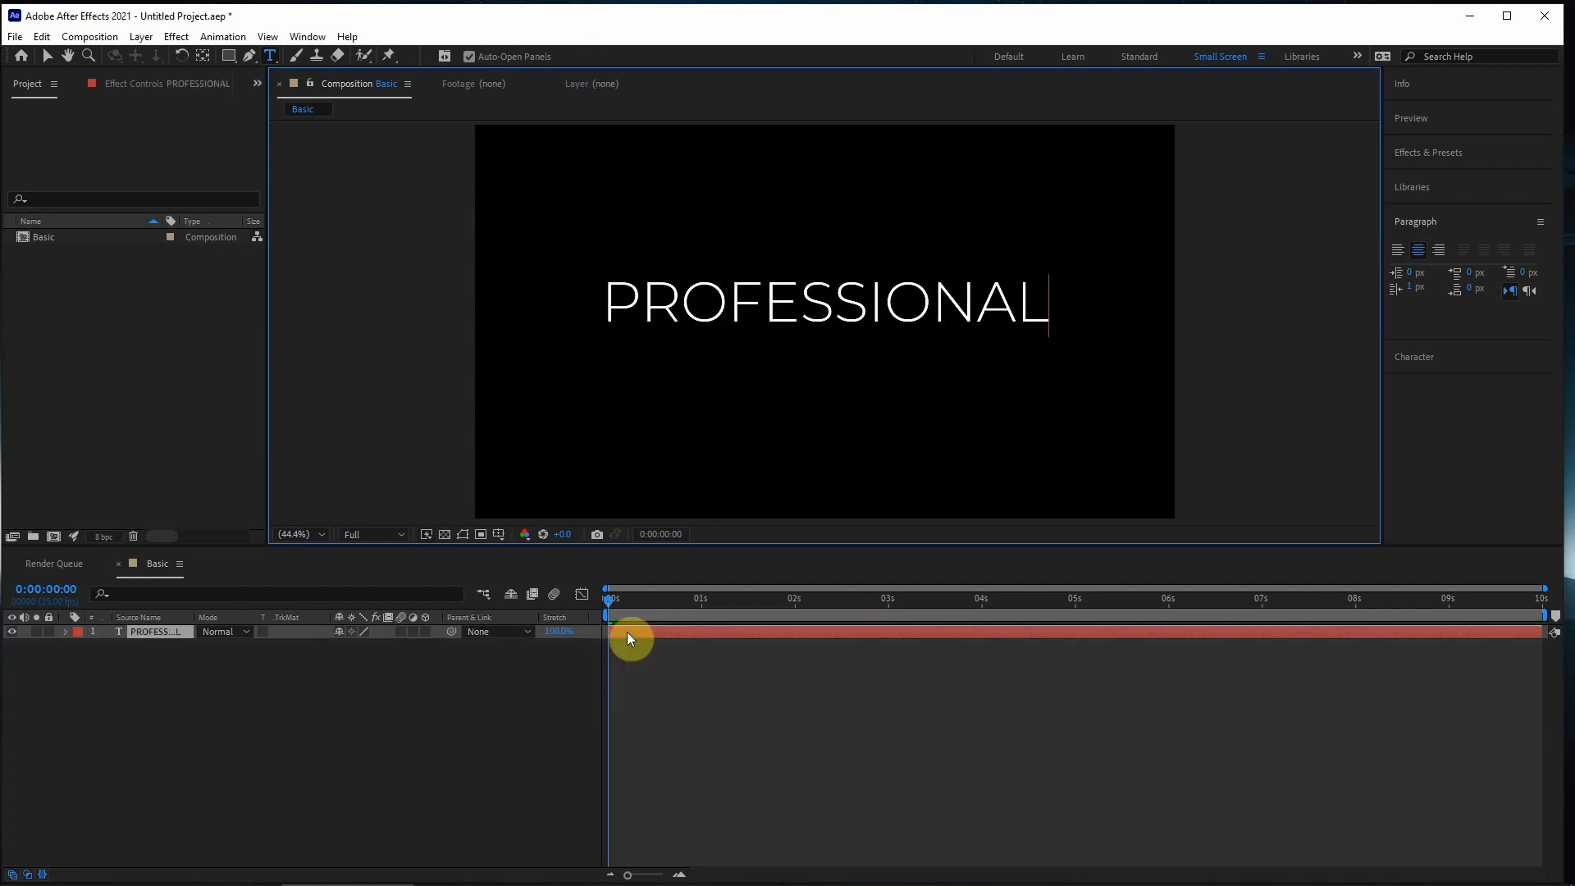
pyautogui.click(653, 781)
pyautogui.click(691, 620)
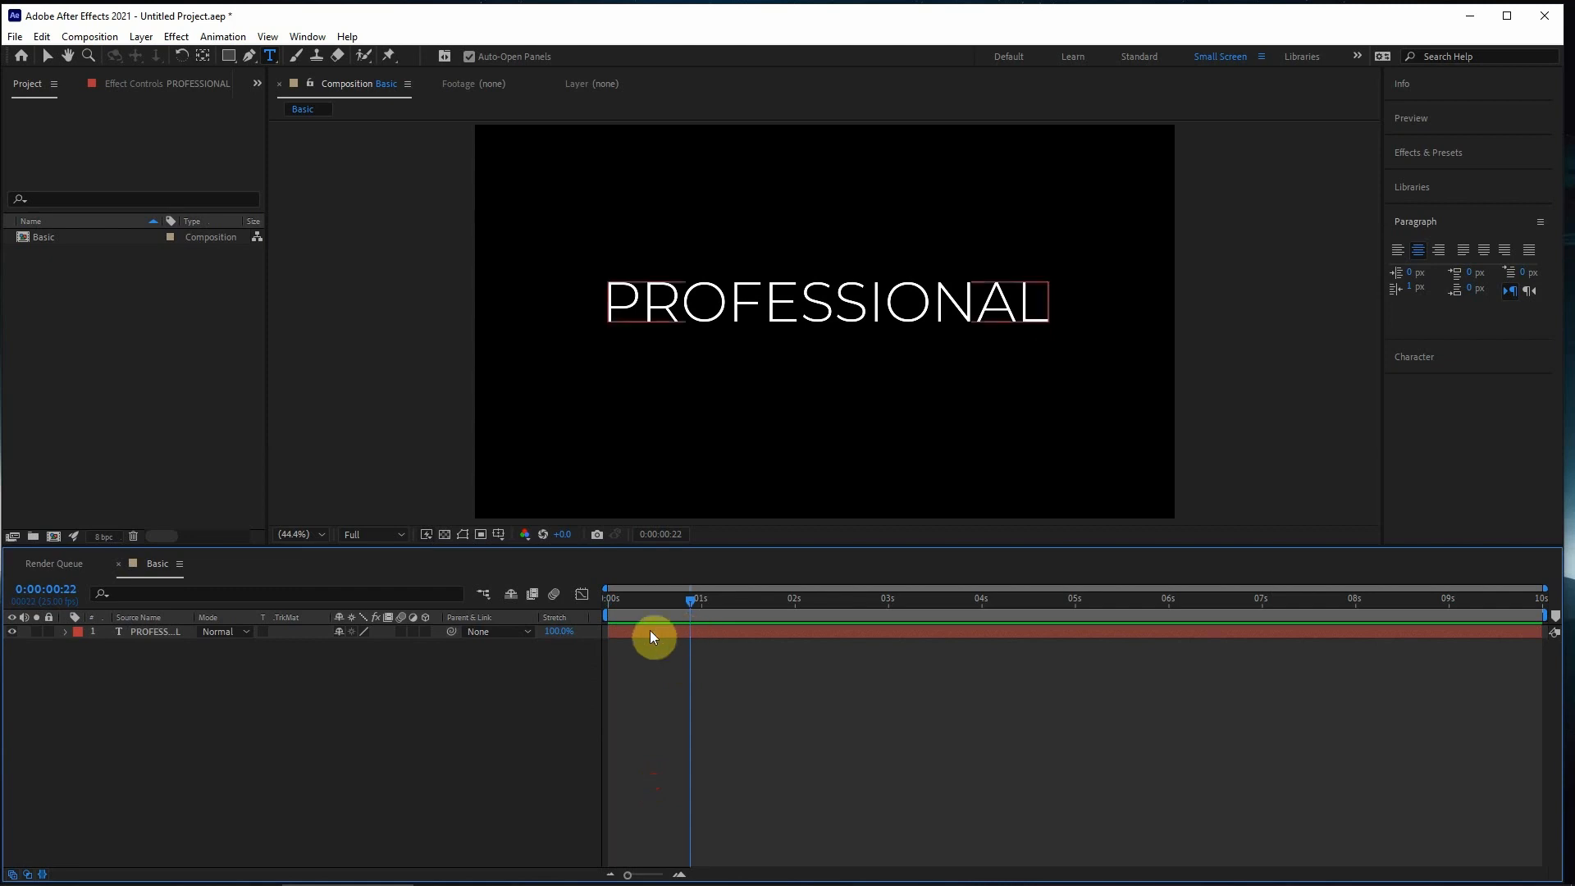
pyautogui.click(652, 630)
pyautogui.moveTo(672, 605); pyautogui.dragTo(535, 637)
pyautogui.moveTo(650, 604); pyautogui.dragTo(579, 611)
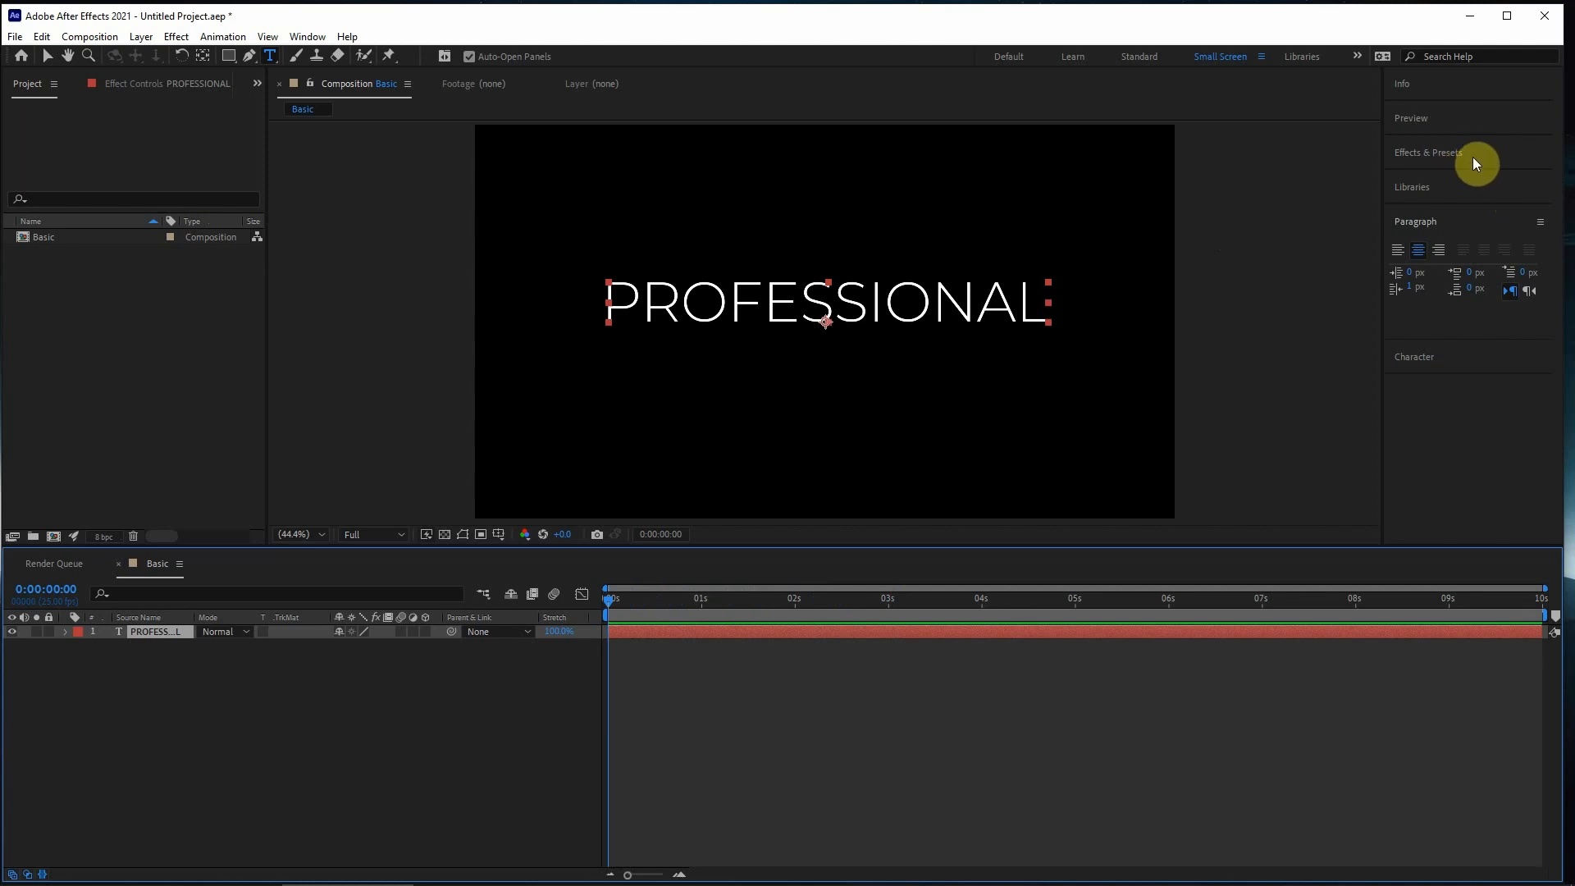
# - Show the expanded Effects & Presets panel and switch to the Selection tool
pyautogui.click(307, 36)
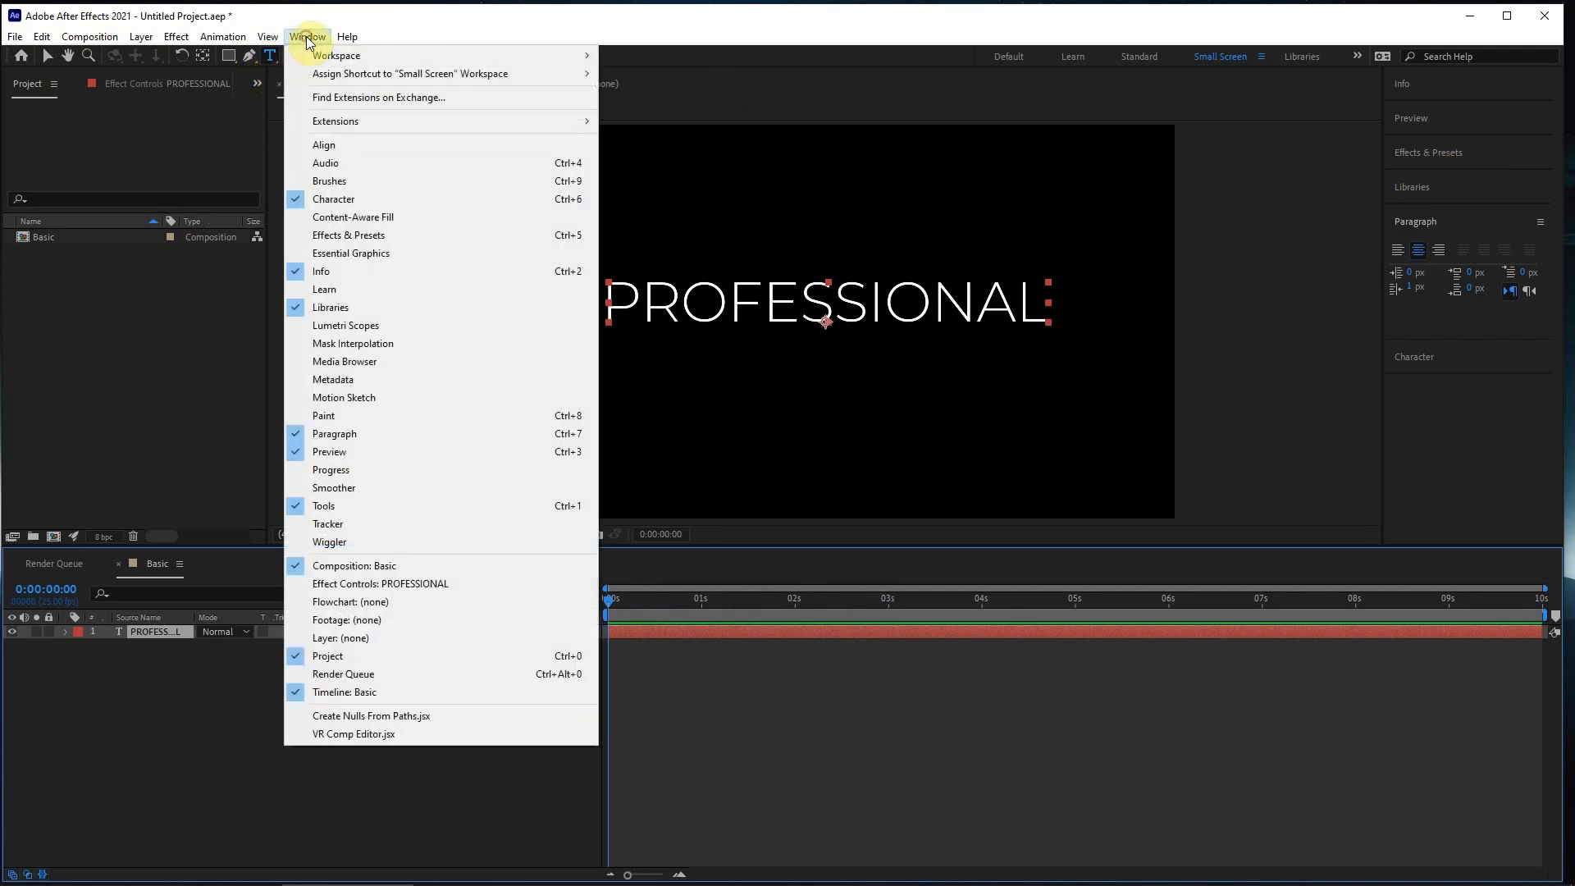
pyautogui.click(343, 236)
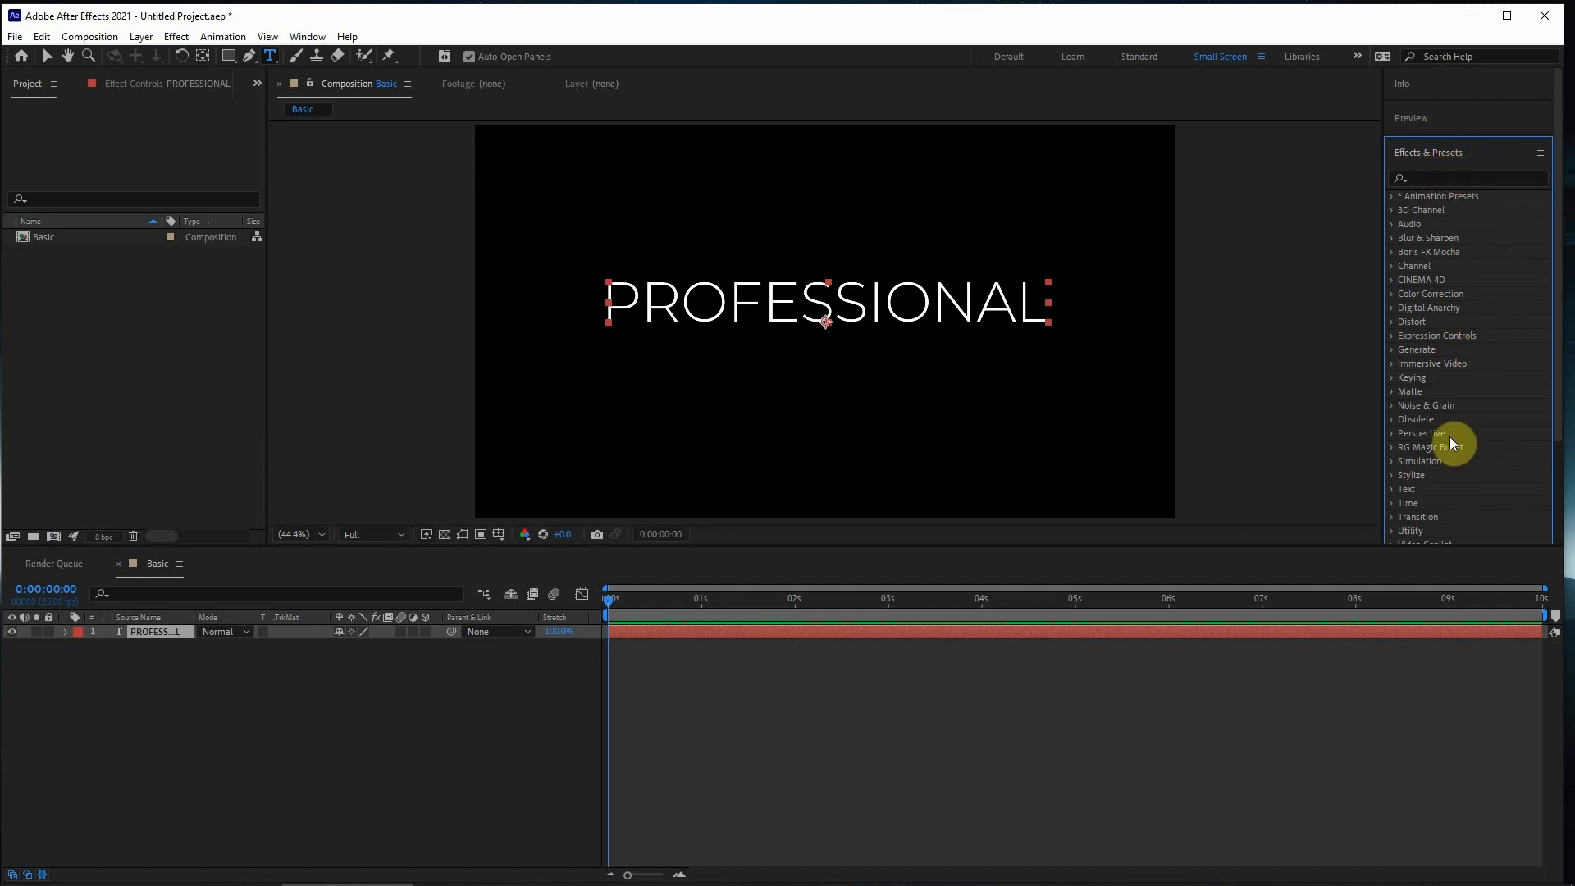
pyautogui.click(1487, 148)
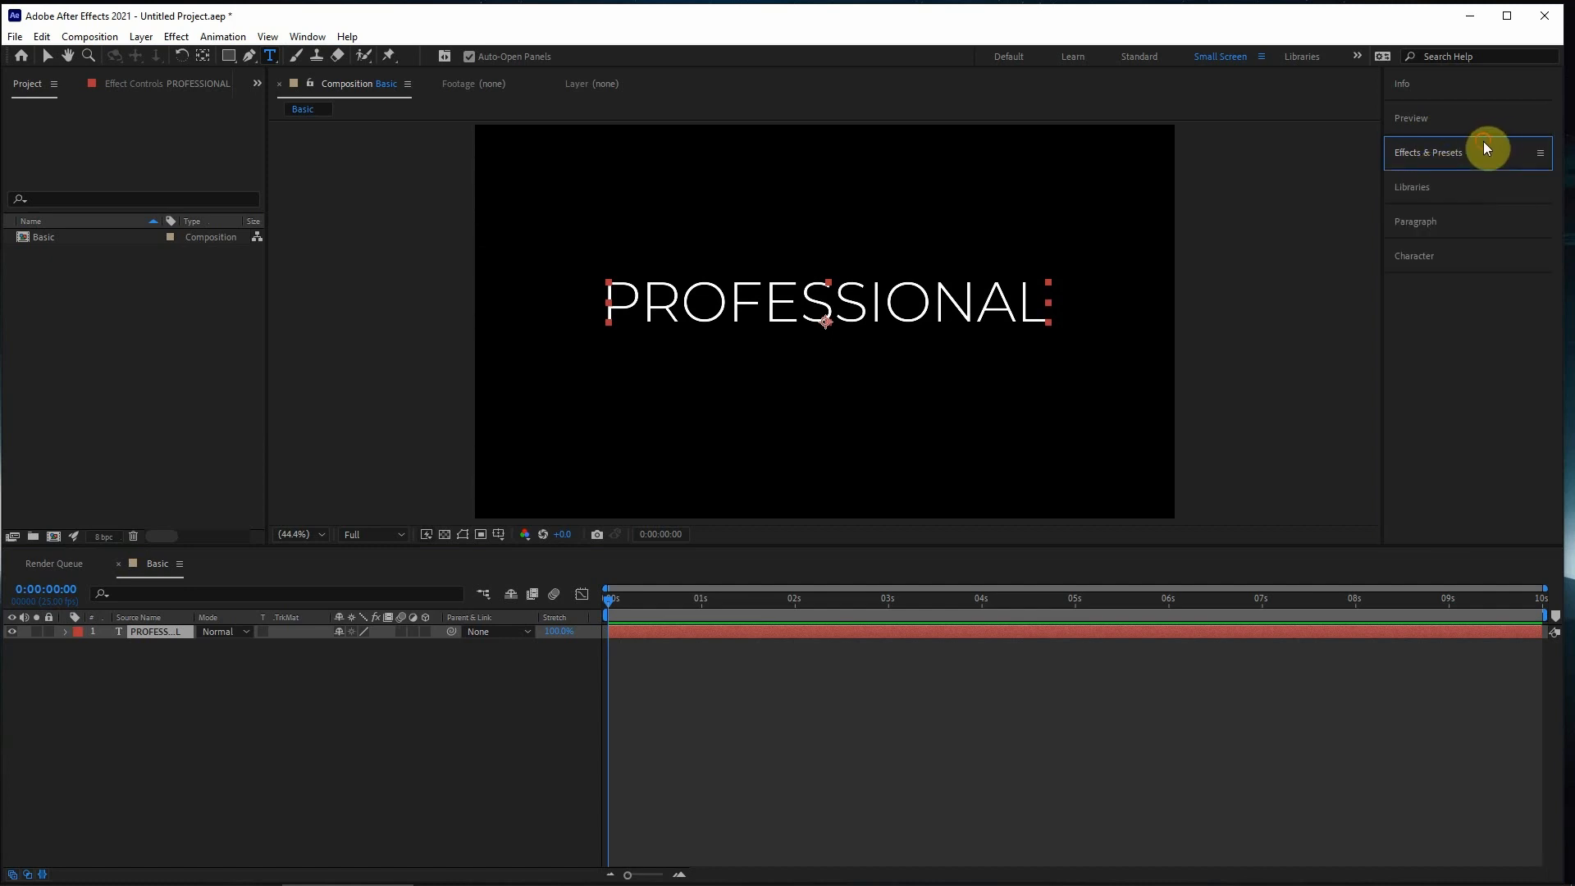
pyautogui.click(1486, 155)
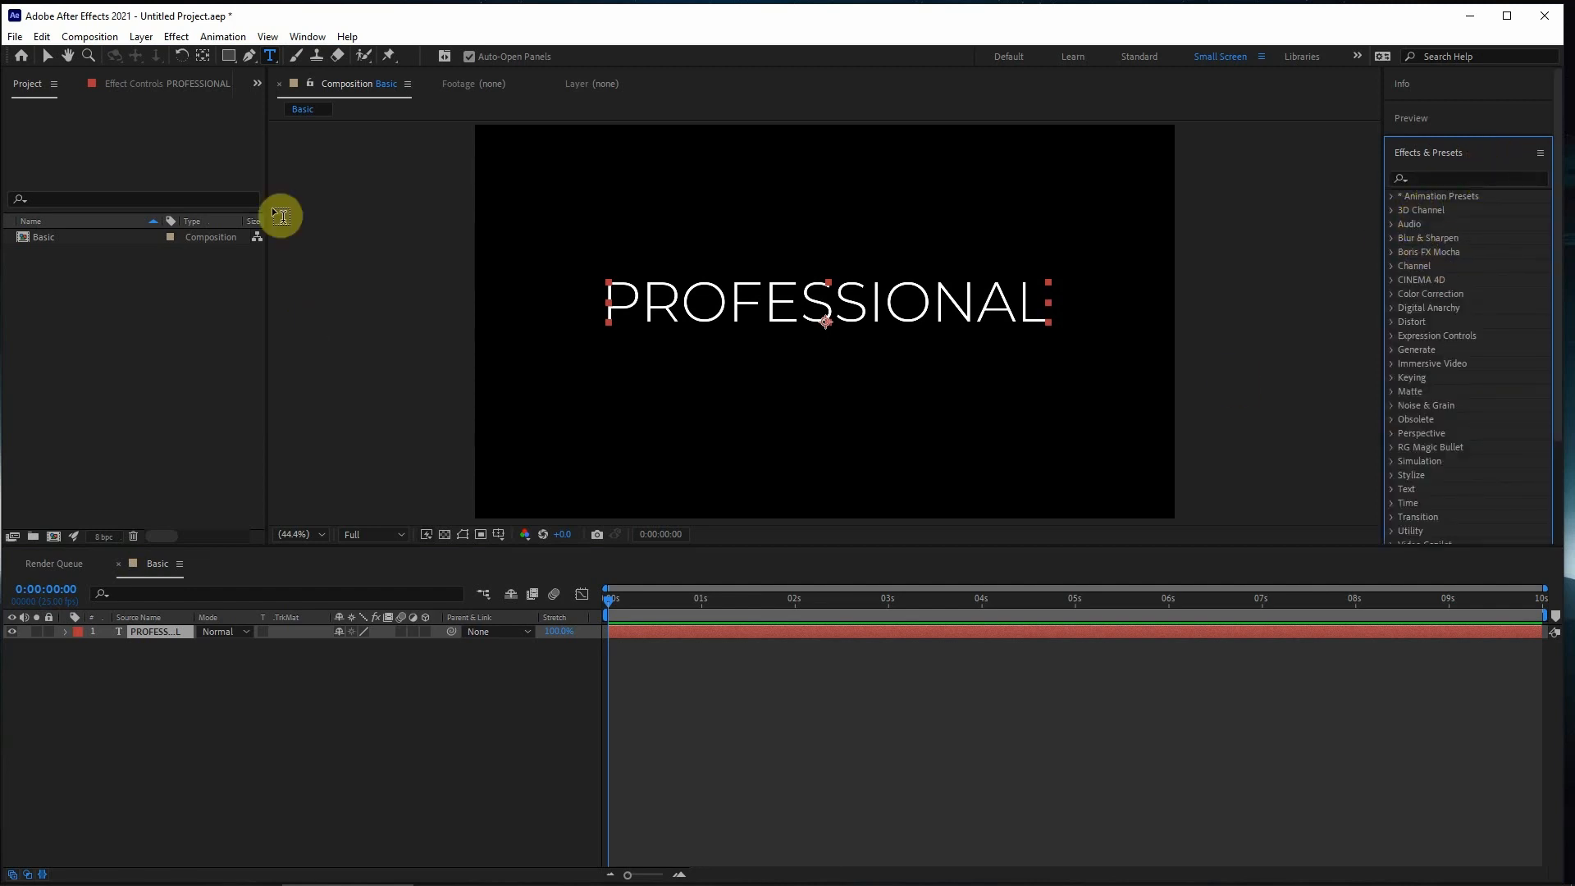
pyautogui.click(47, 56)
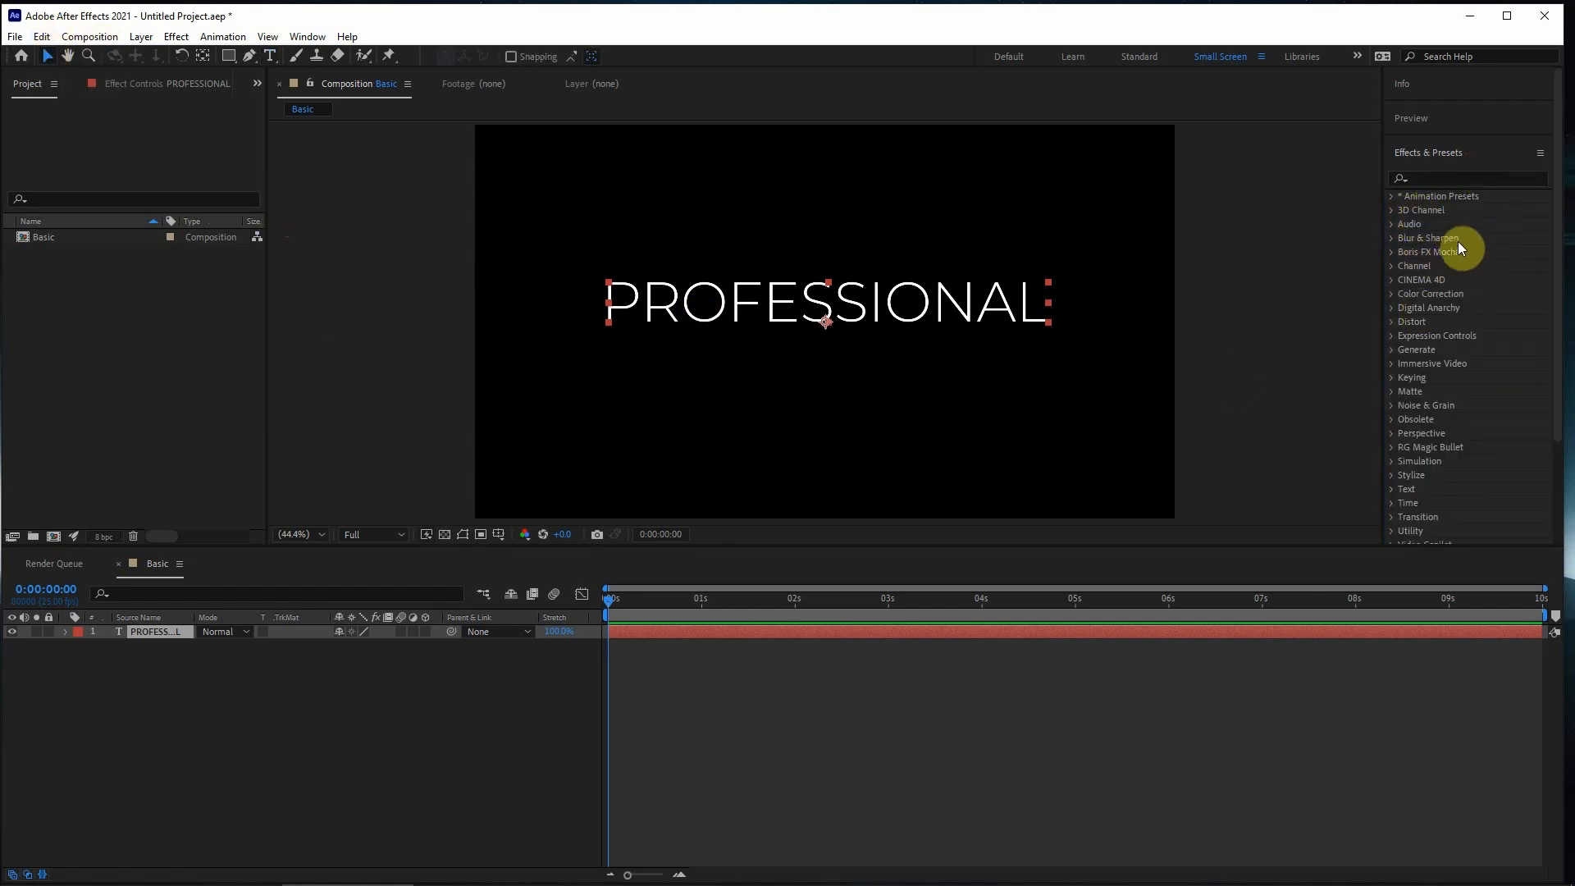
# - Select the PROFESSIONAL layer at 0:00:00:00 and expand the animation presets down to the Text > Animate In folder
pyautogui.click(642, 658)
pyautogui.click(633, 631)
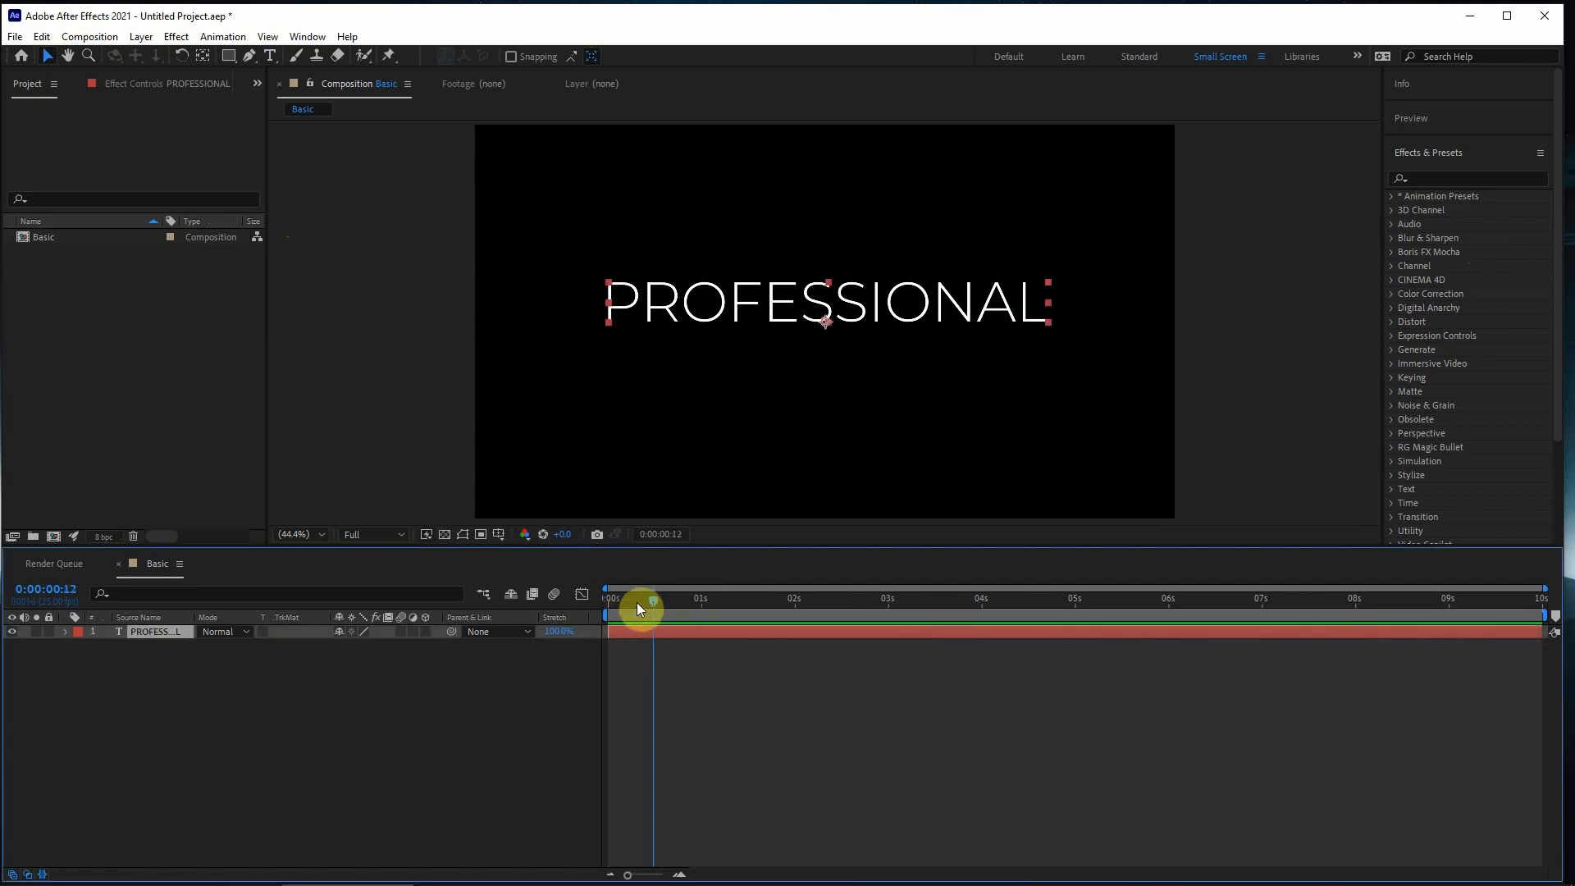
pyautogui.click(1391, 195)
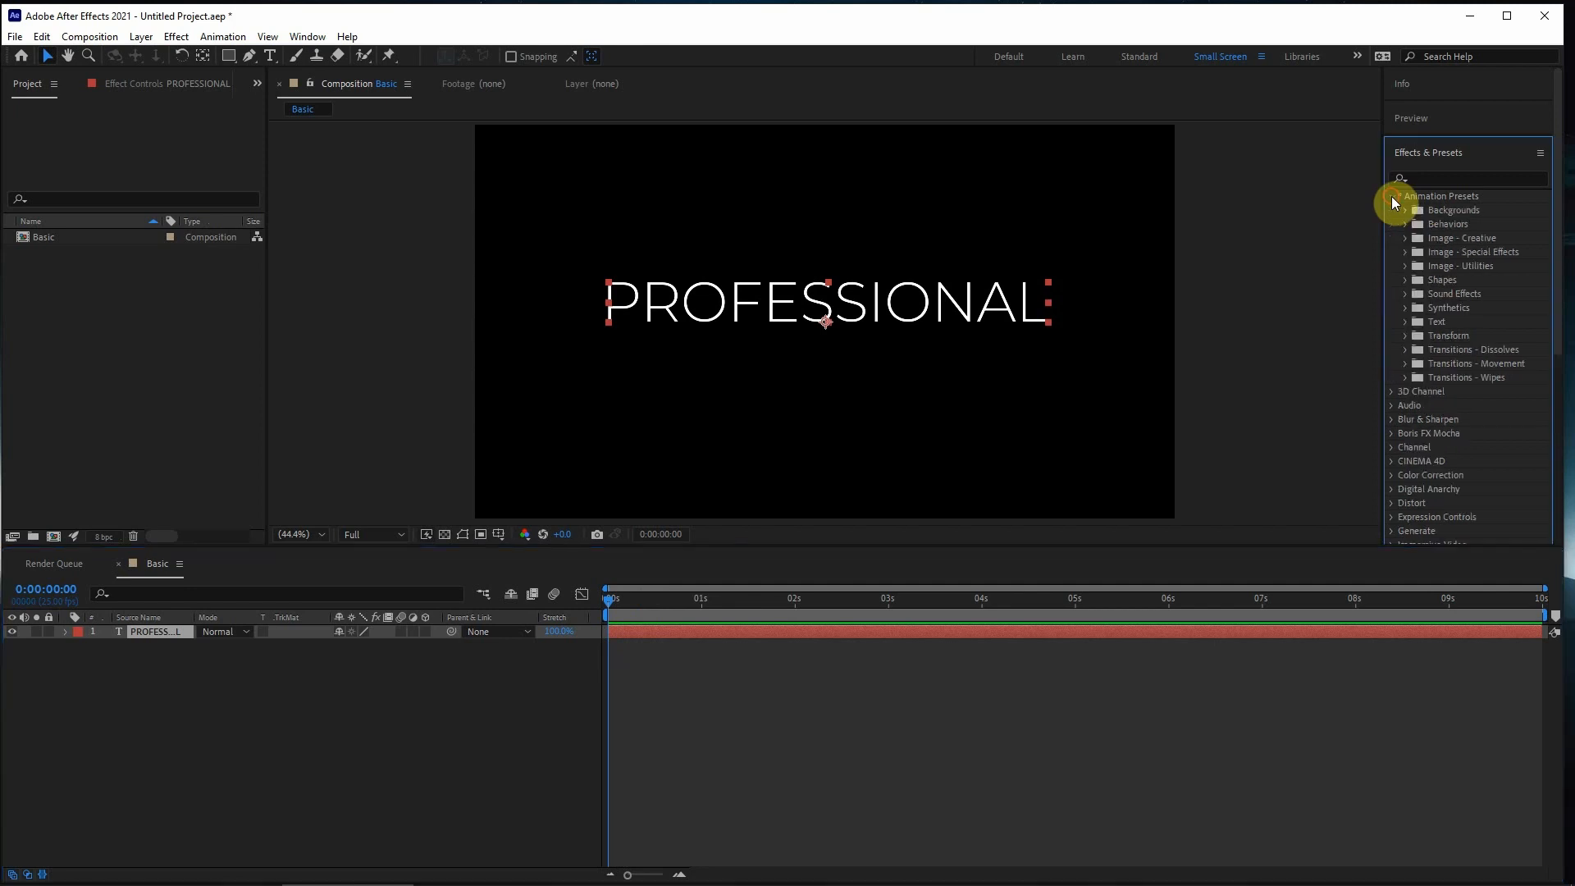
pyautogui.click(1404, 323)
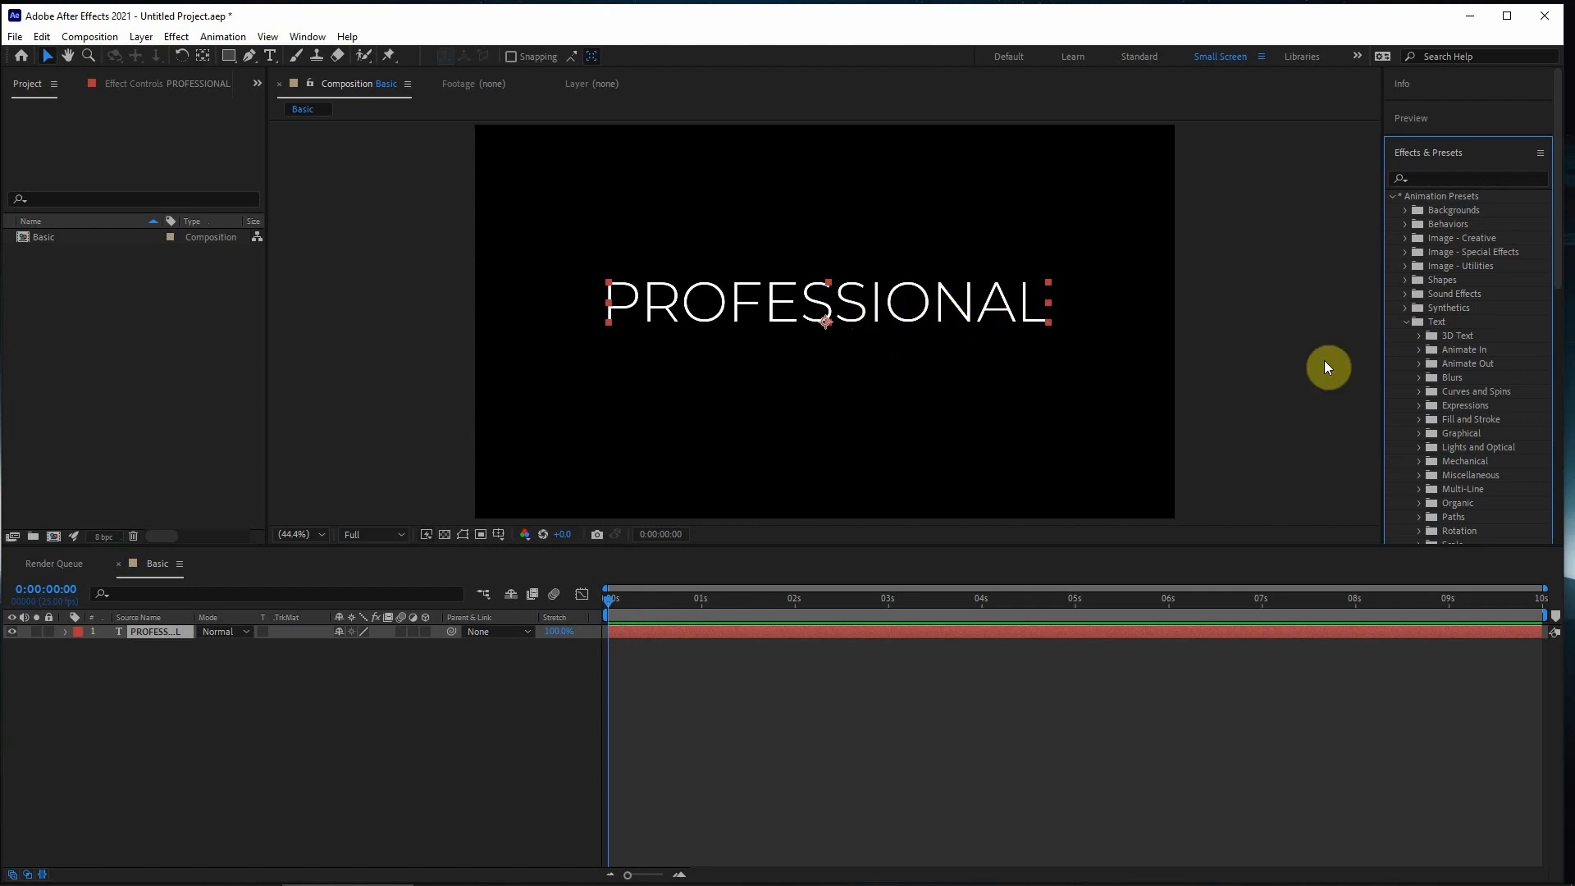
pyautogui.click(1420, 351)
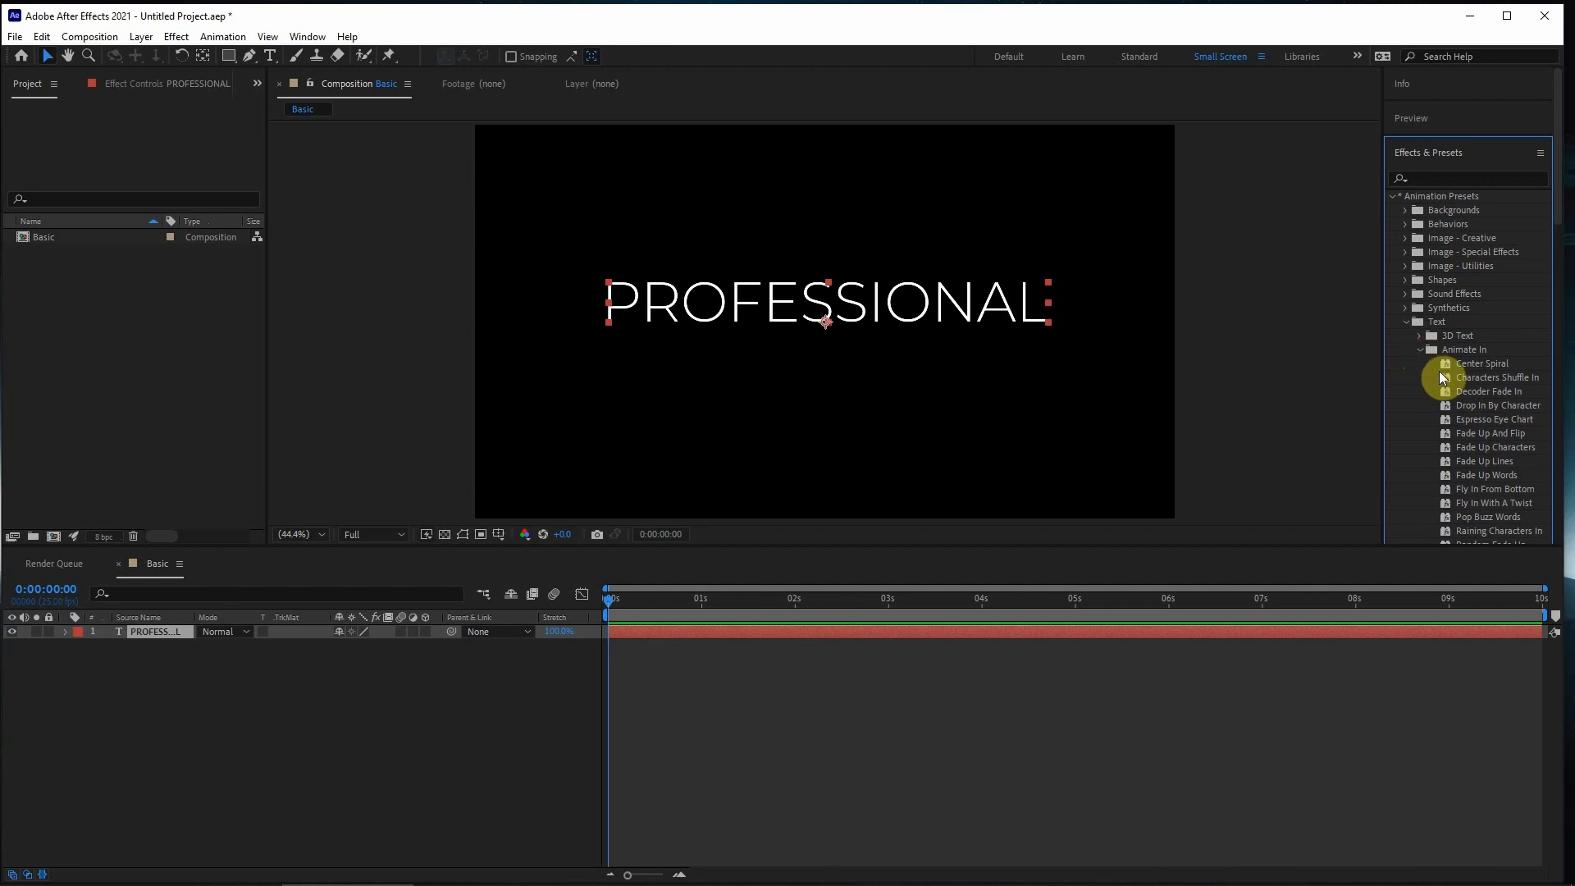
# - Try the Center Spiral preset on the PROFESSIONAL layer, preview it from the start, and undo it
pyautogui.click(1447, 365)
pyautogui.moveTo(1448, 366); pyautogui.dragTo(611, 634)
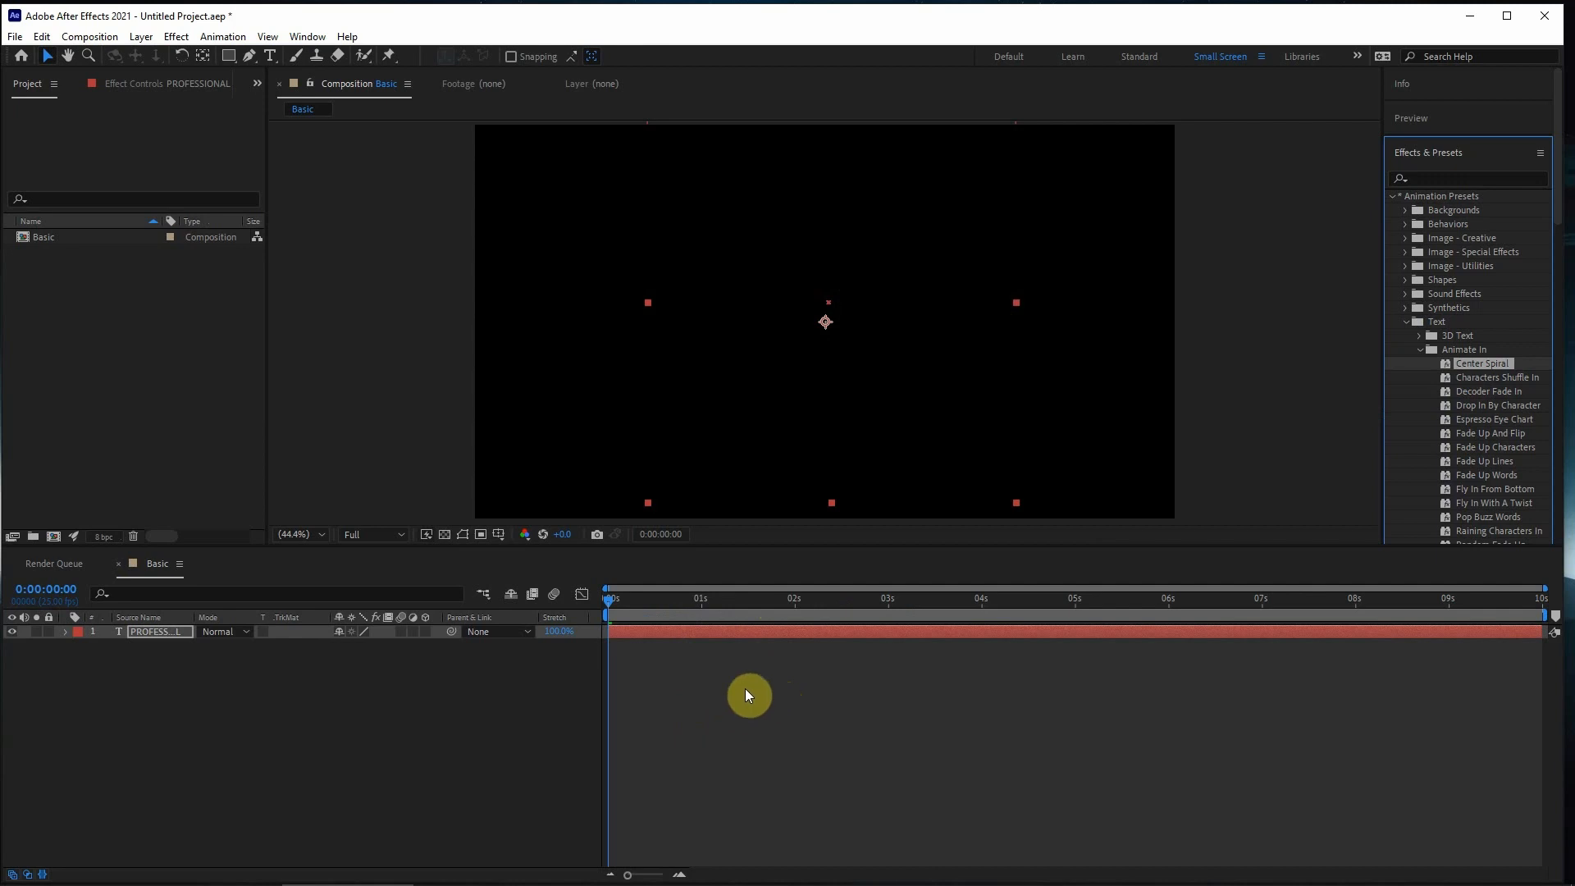
pyautogui.press('space')
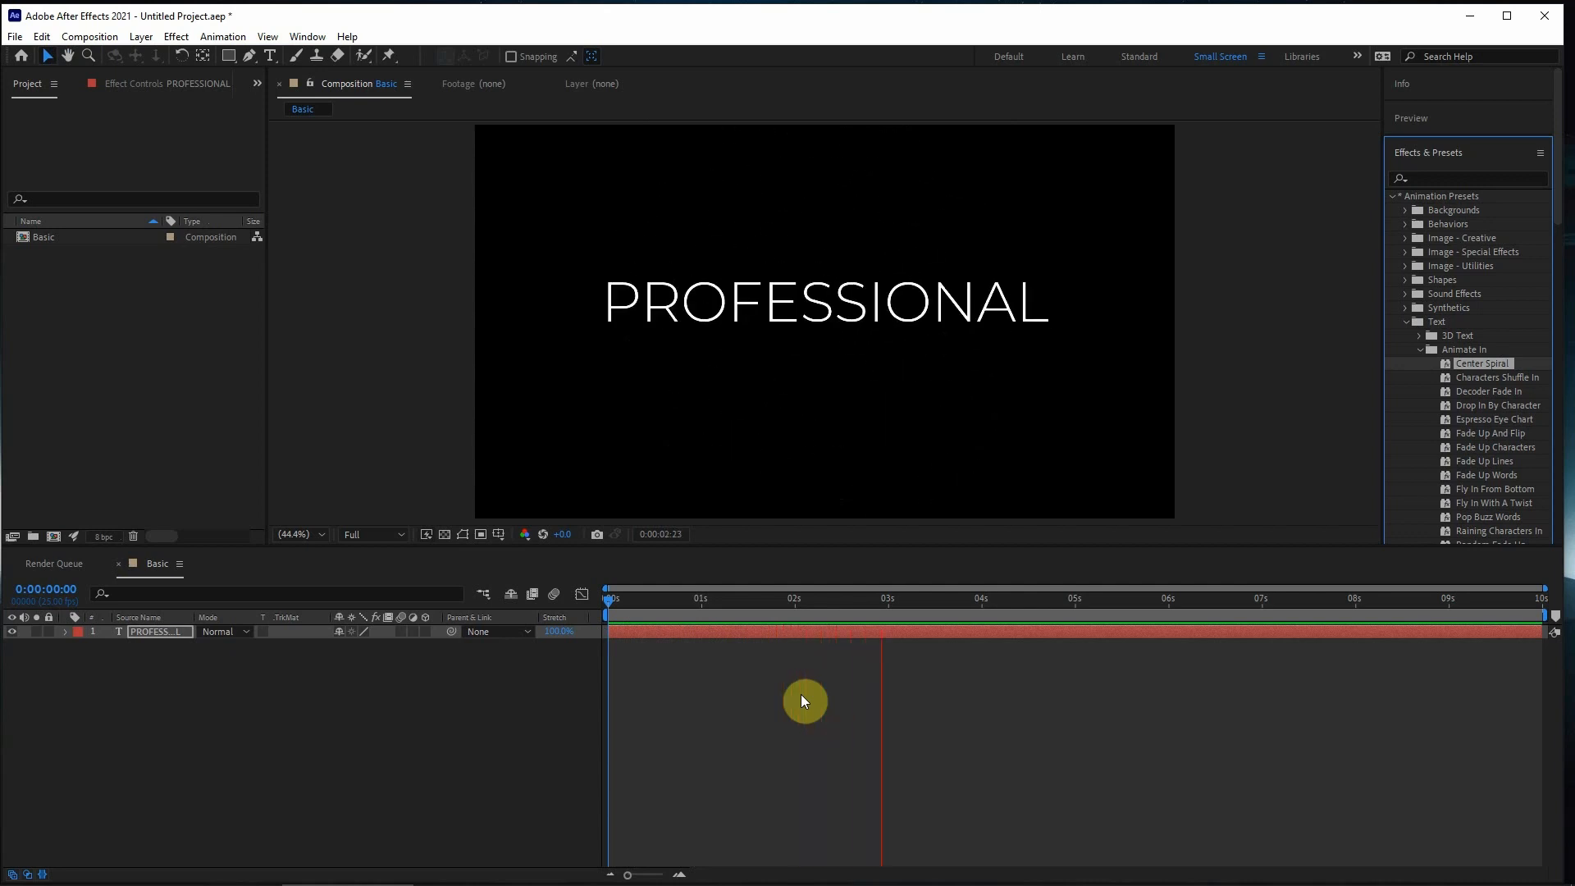
pyautogui.press('space')
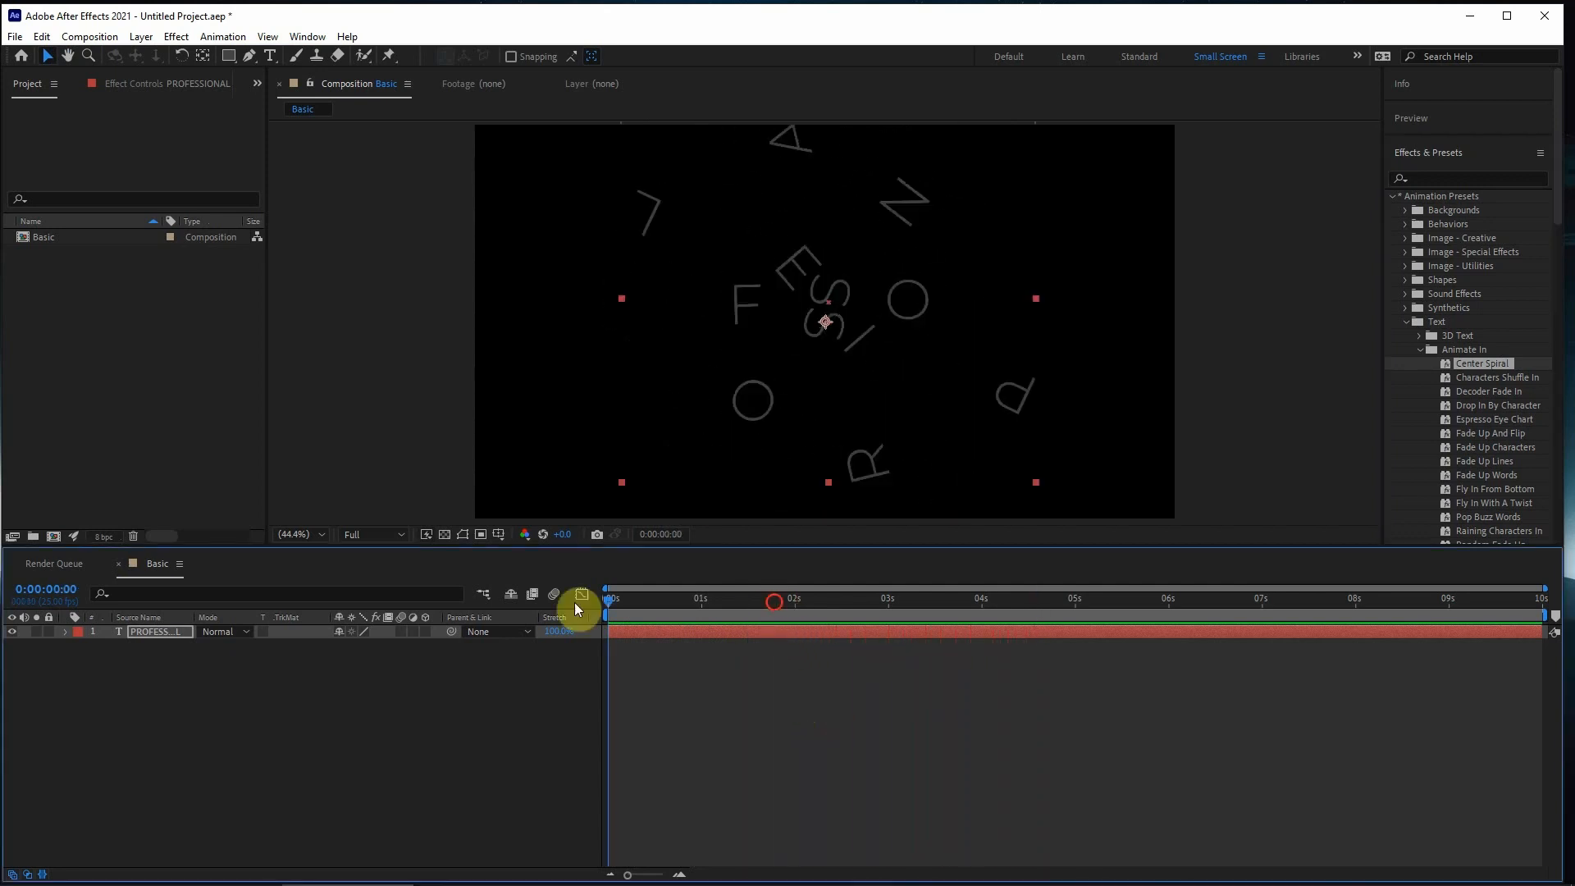
pyautogui.press('space')
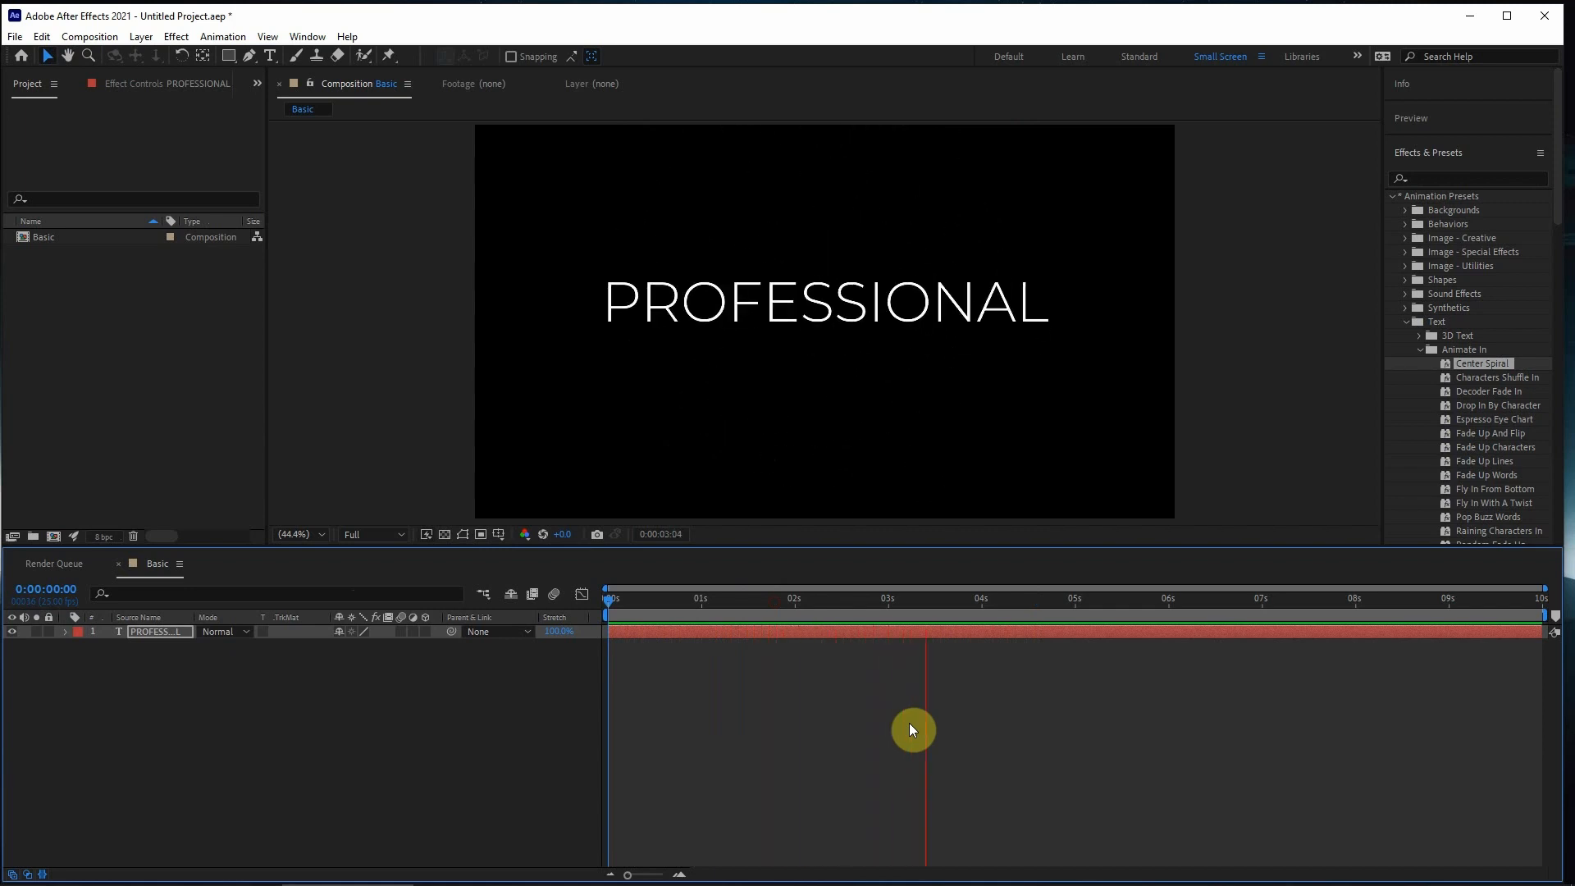
pyautogui.press('space')
pyautogui.hotkey('ctrl', 'z')
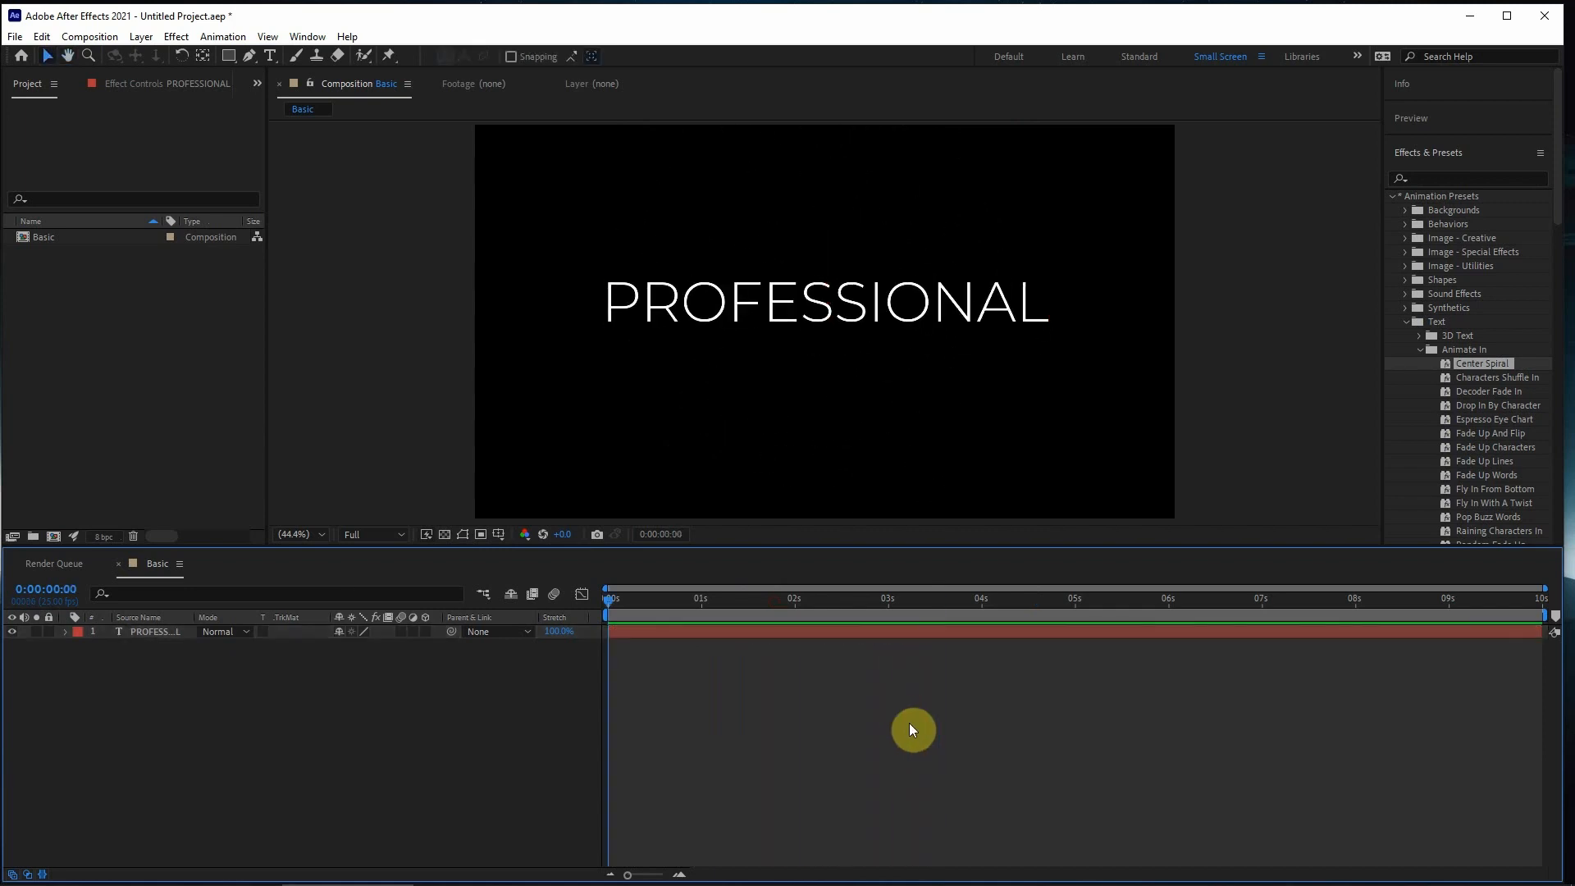
# - Apply the Decoder Fade In preset to the PROFESSIONAL layer at 0:00:00:00 and preview the animation
pyautogui.click(695, 630)
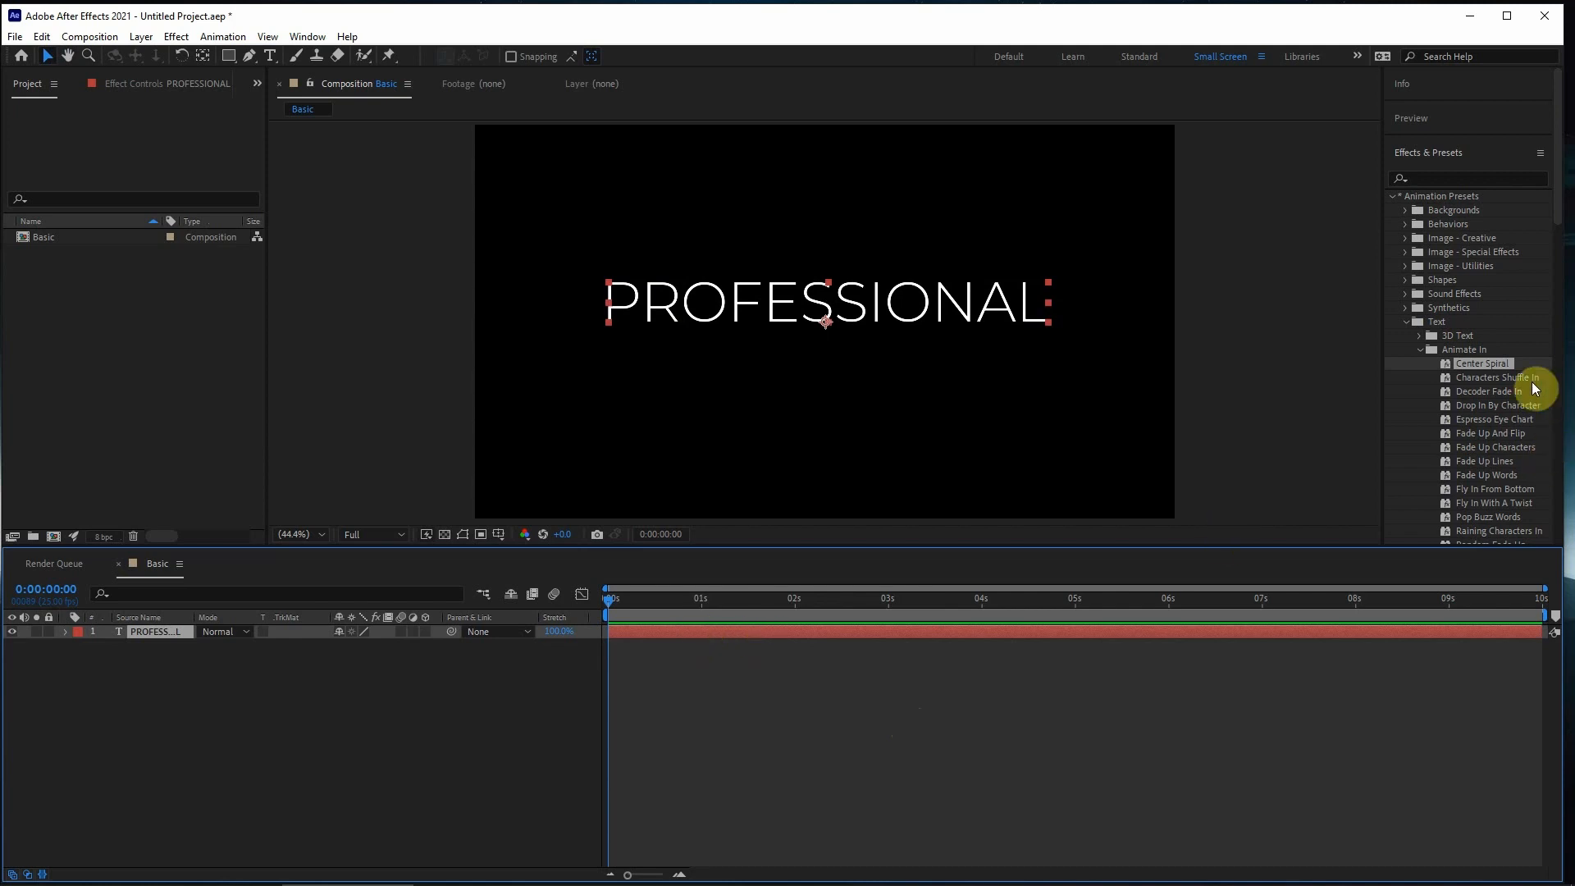
pyautogui.moveTo(1490, 392); pyautogui.dragTo(615, 637)
pyautogui.press('space')
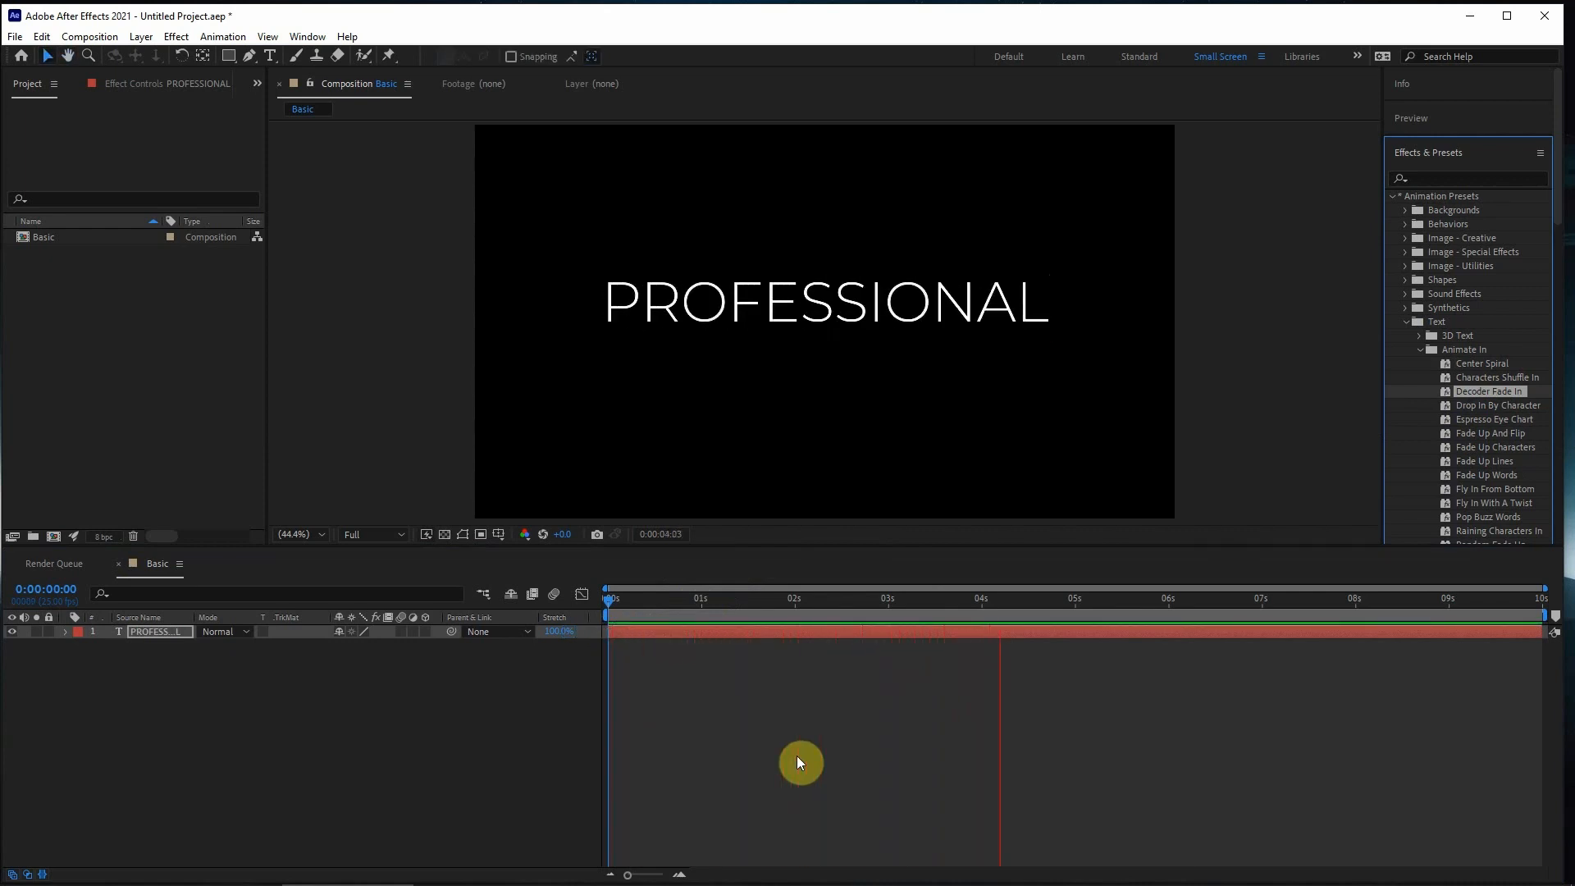
pyautogui.press('space')
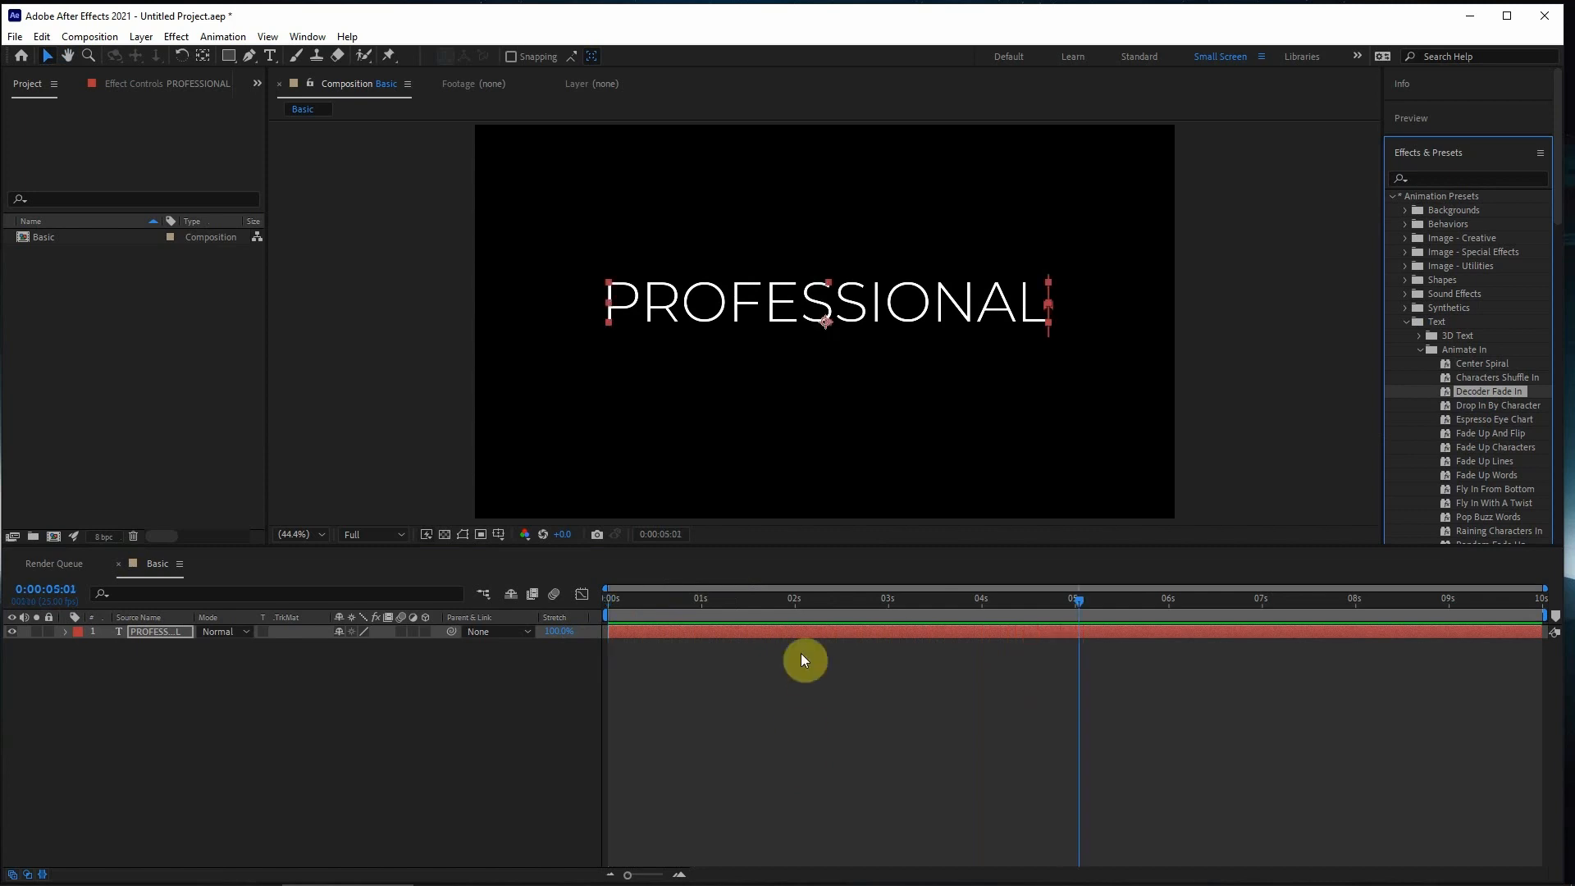
# - Replay the Decoder Fade In animation from the start of the composition, then scrub back to 0:00:01:24
pyautogui.moveTo(1144, 595); pyautogui.dragTo(602, 621)
pyautogui.press('space')
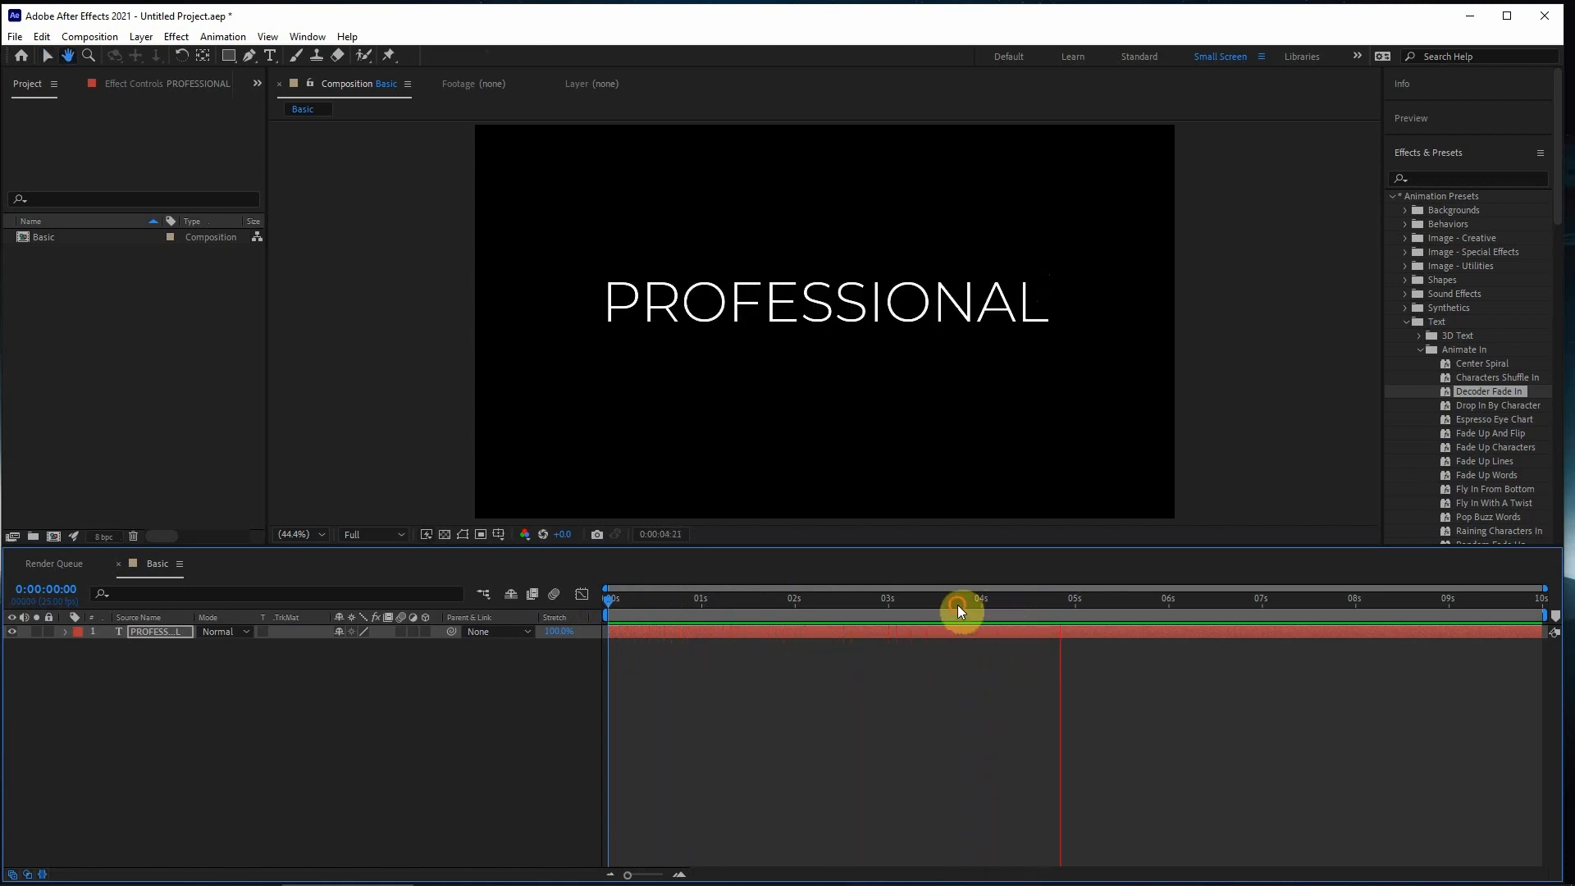
pyautogui.moveTo(1004, 605); pyautogui.dragTo(987, 612)
pyautogui.click(973, 674)
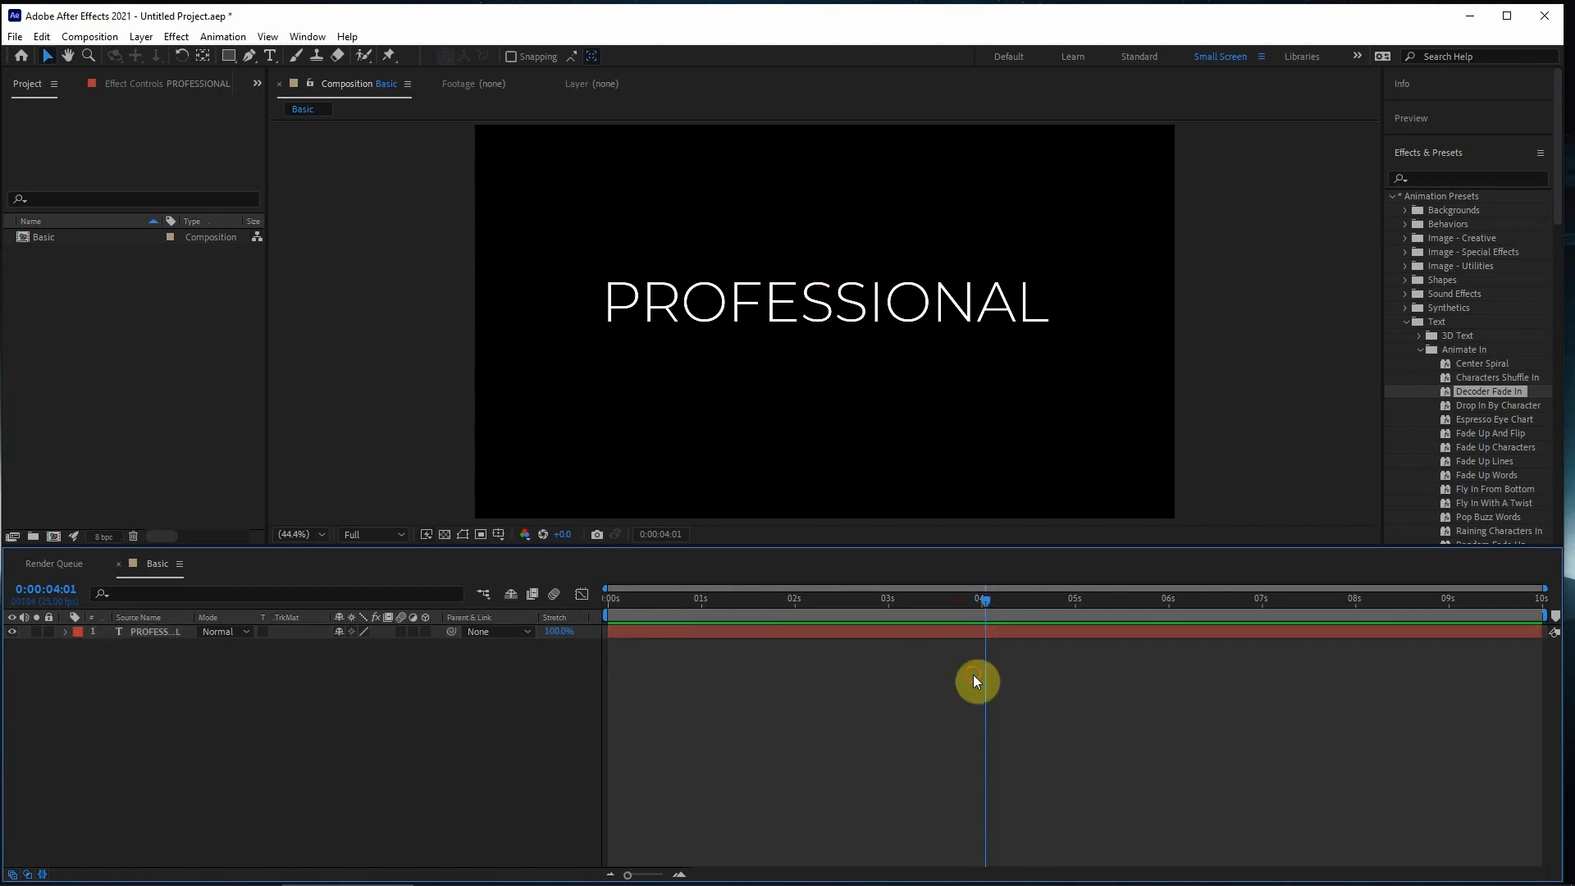
pyautogui.click(989, 634)
pyautogui.moveTo(860, 608); pyautogui.dragTo(792, 606)
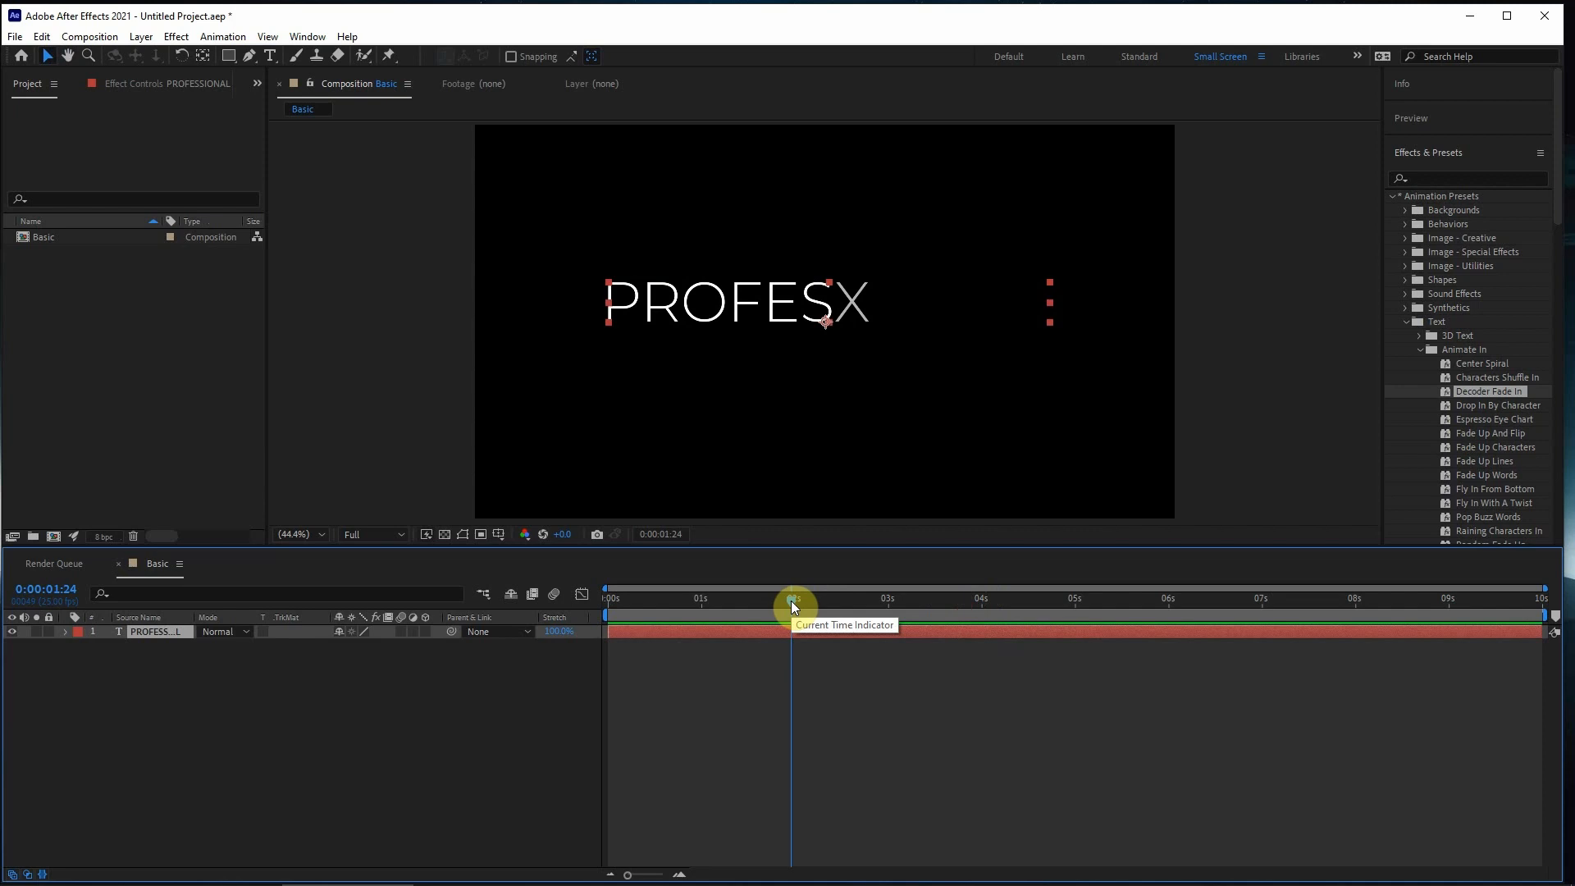
# - Expand the PROFESSIONAL layer's Text properties down to Range Selector 1 of Animator 1
pyautogui.click(764, 642)
pyautogui.click(767, 628)
pyautogui.click(64, 633)
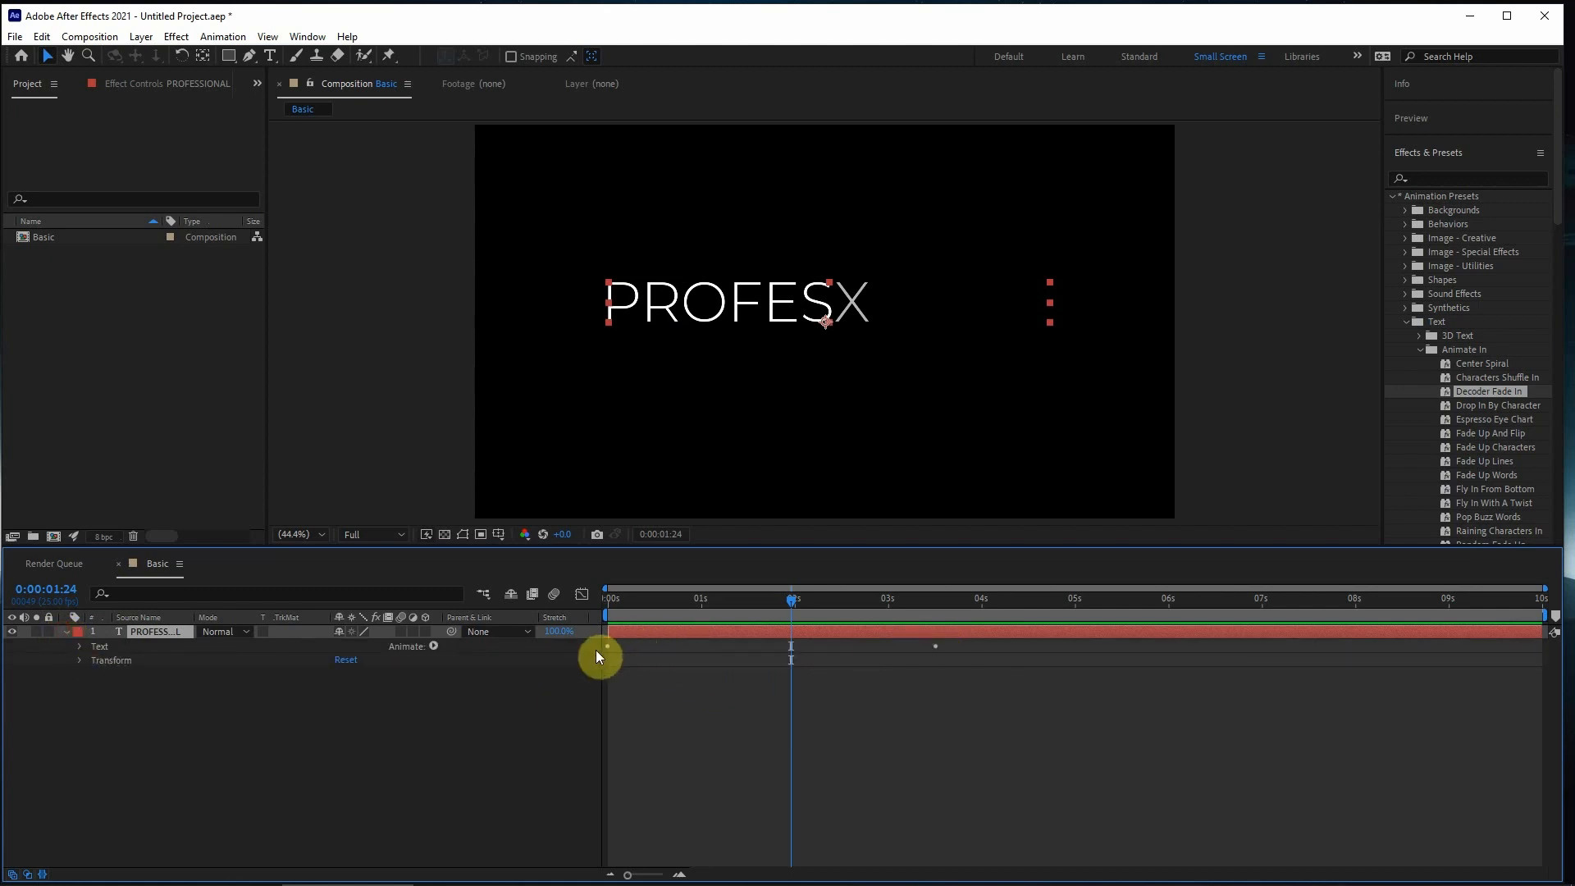
pyautogui.click(104, 647)
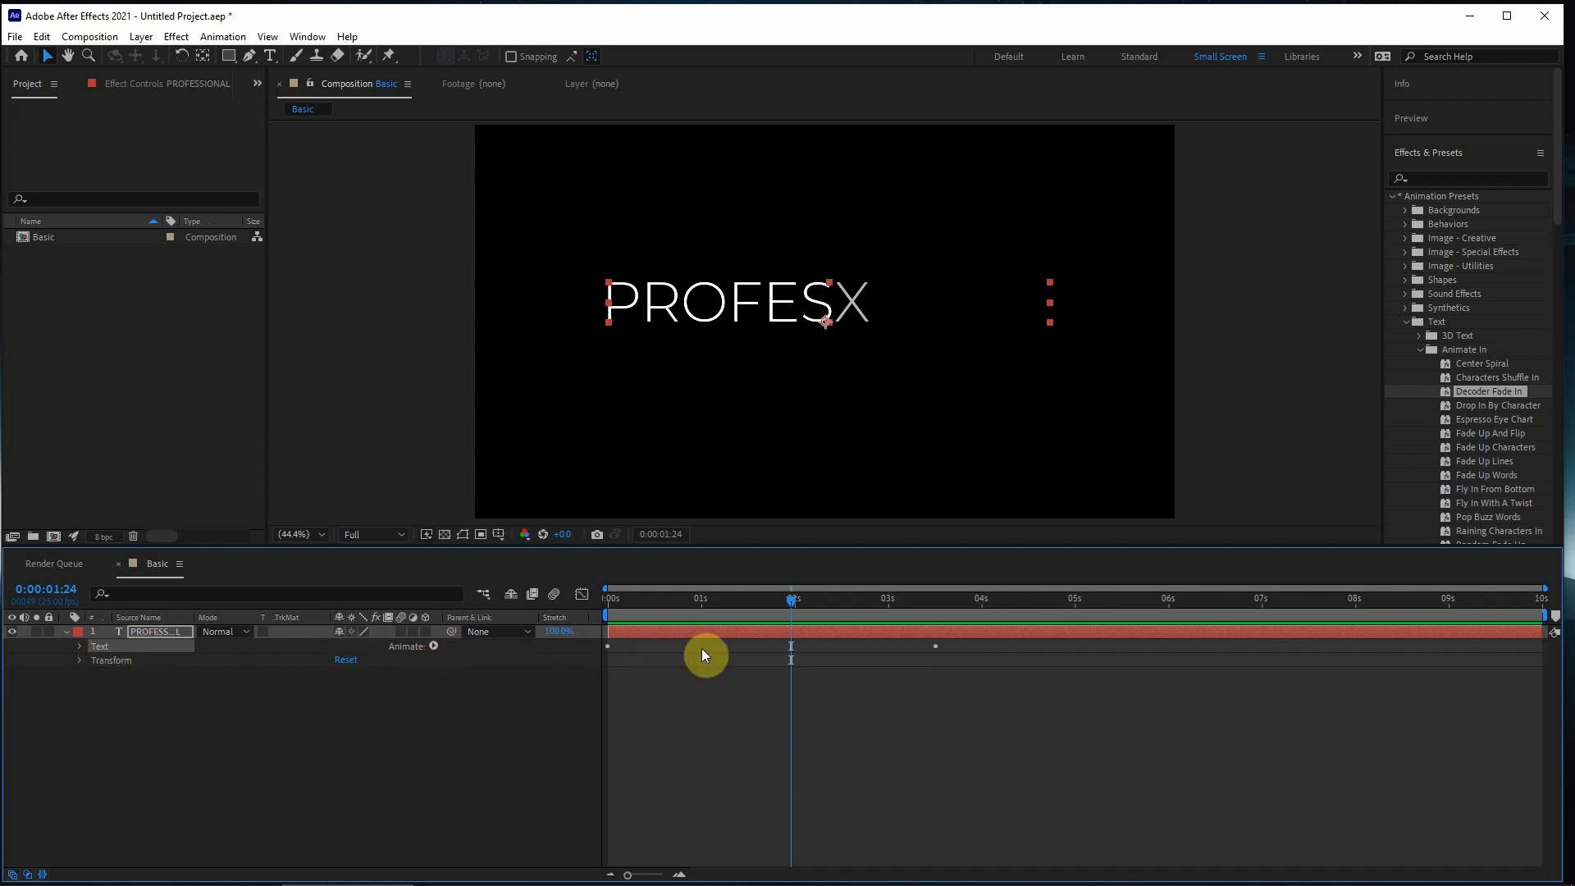
pyautogui.click(105, 661)
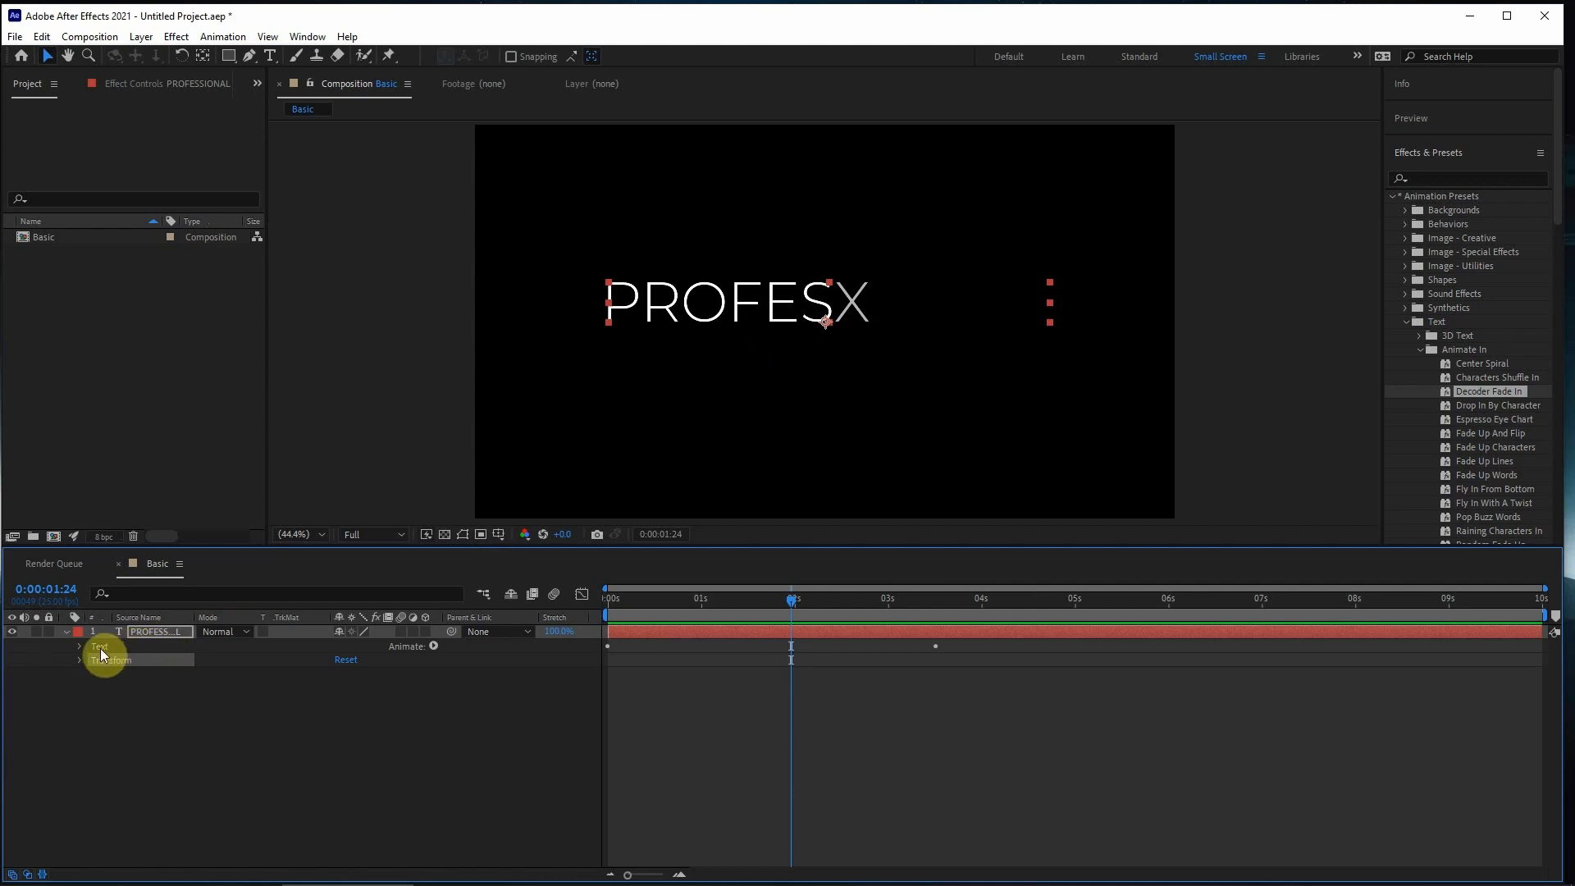
pyautogui.click(100, 648)
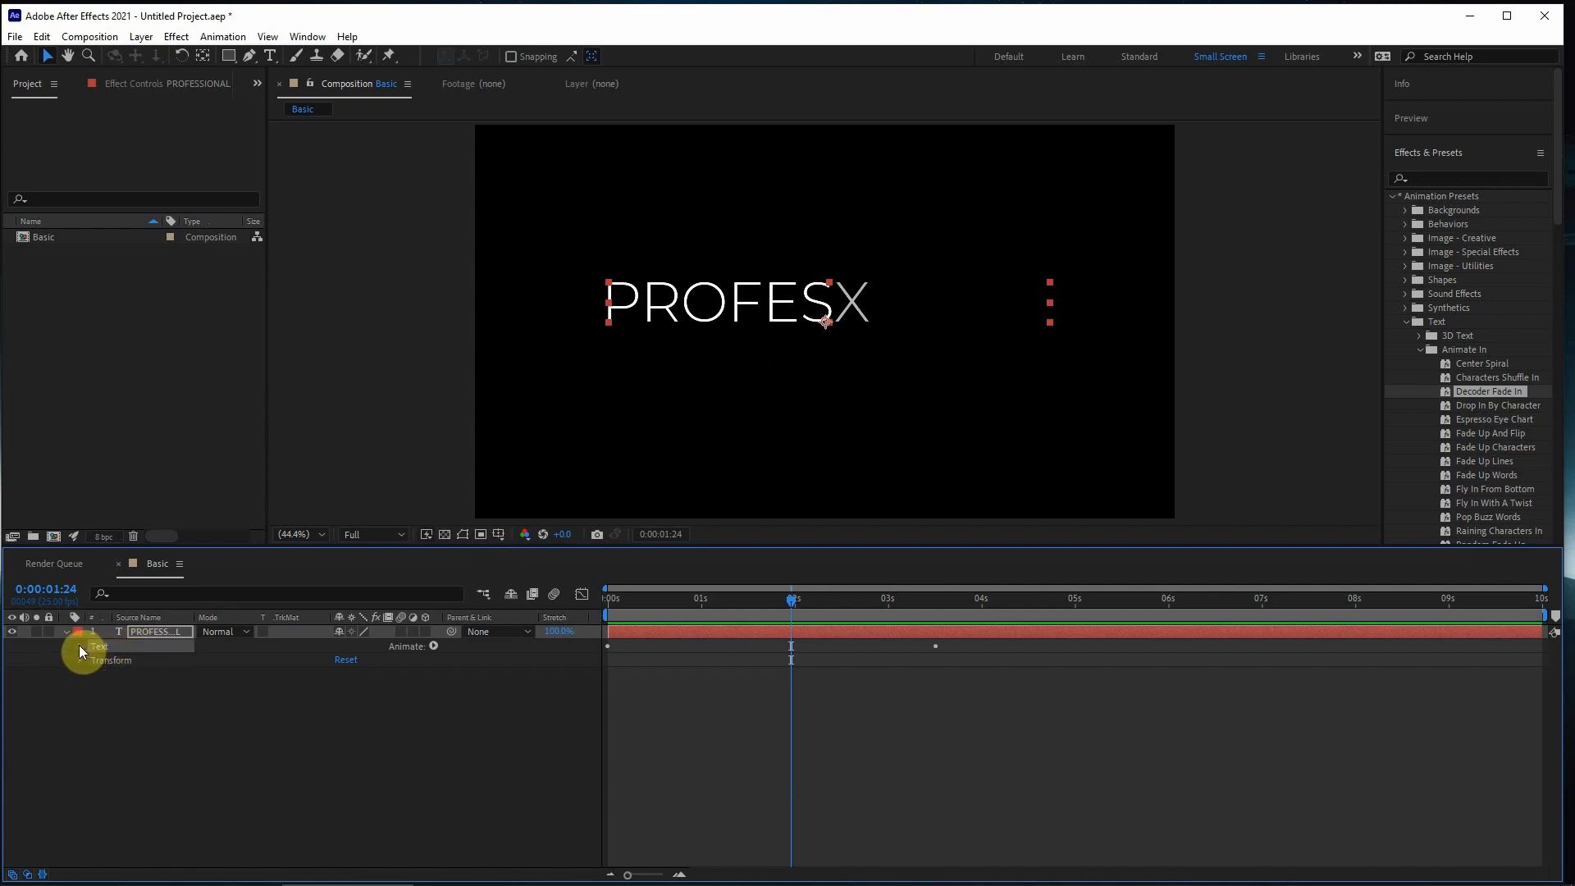
pyautogui.click(79, 646)
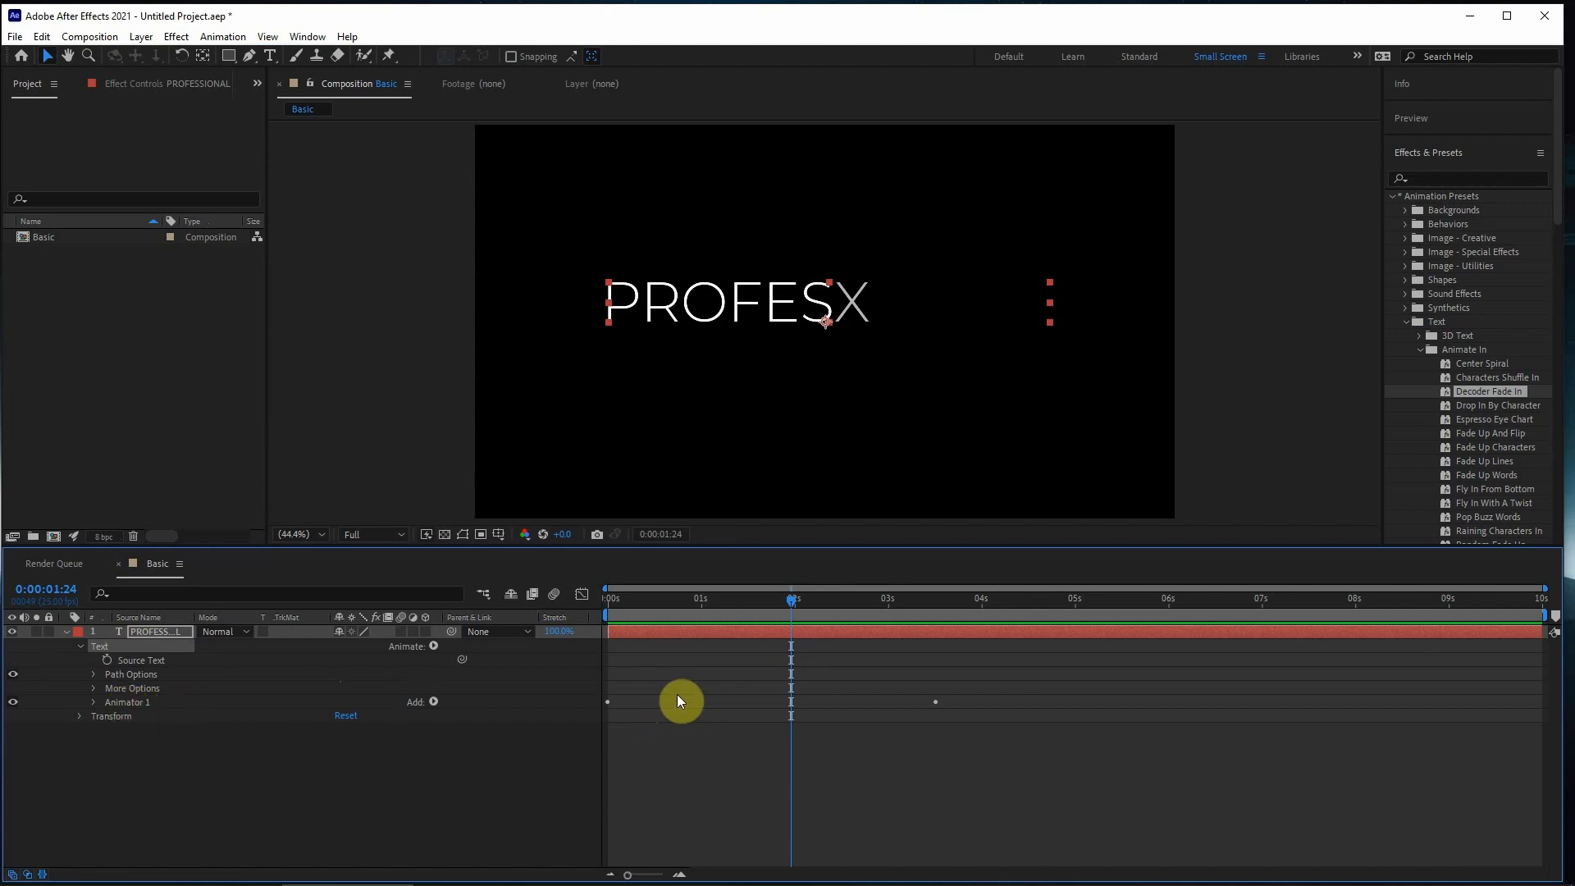
pyautogui.click(93, 703)
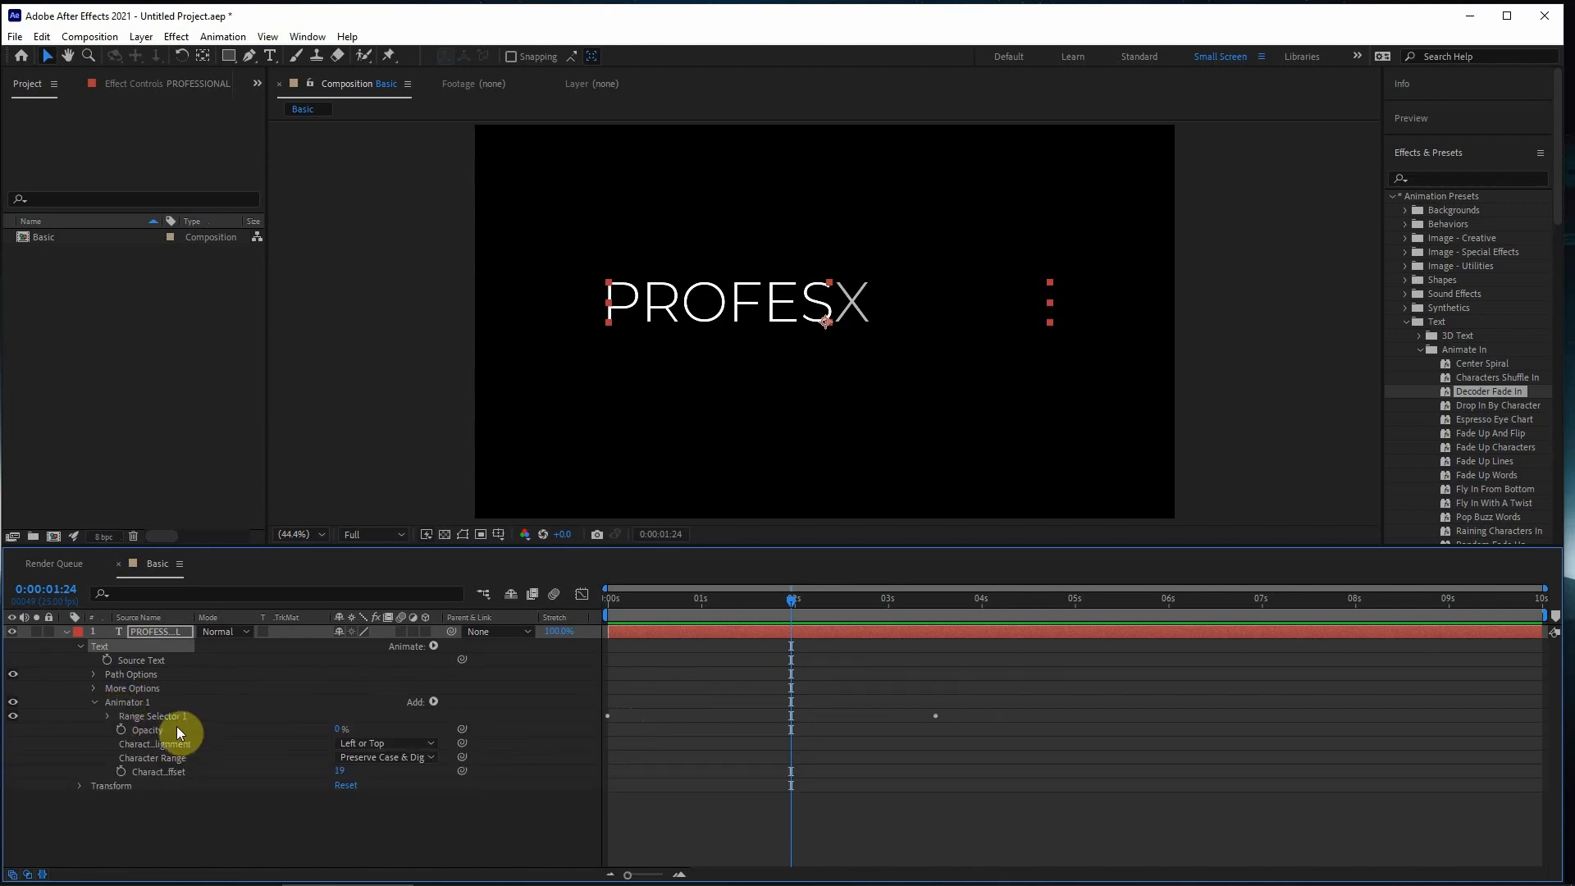
pyautogui.click(108, 713)
# - Set the current time to 0:00:02:00 and move the second Range Selector Start keyframe to that time
pyautogui.click(609, 730)
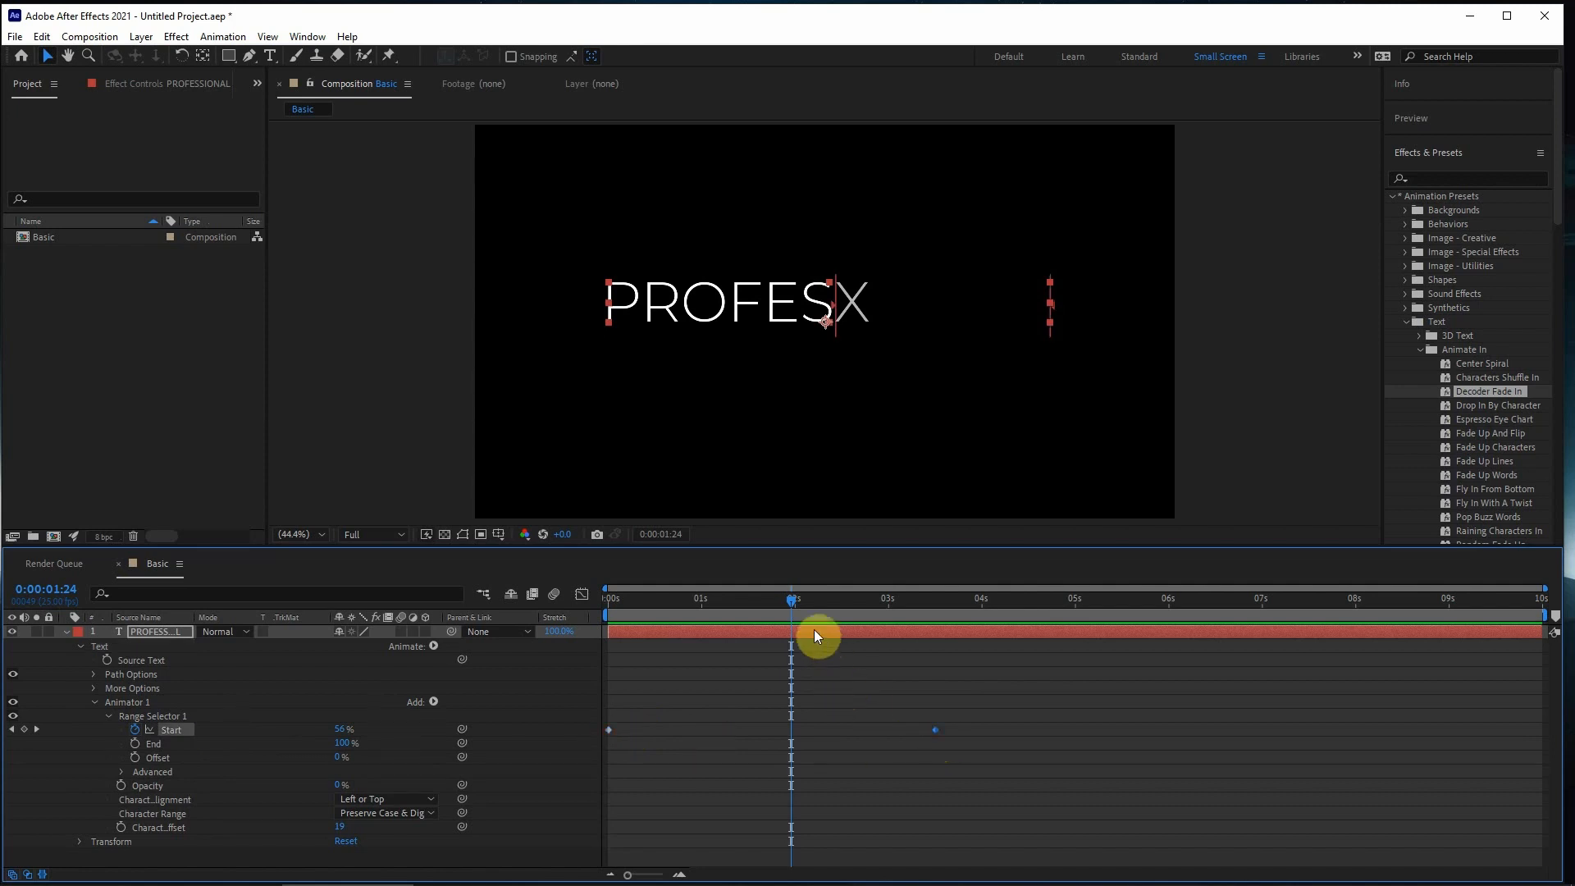
pyautogui.press('pagedown')
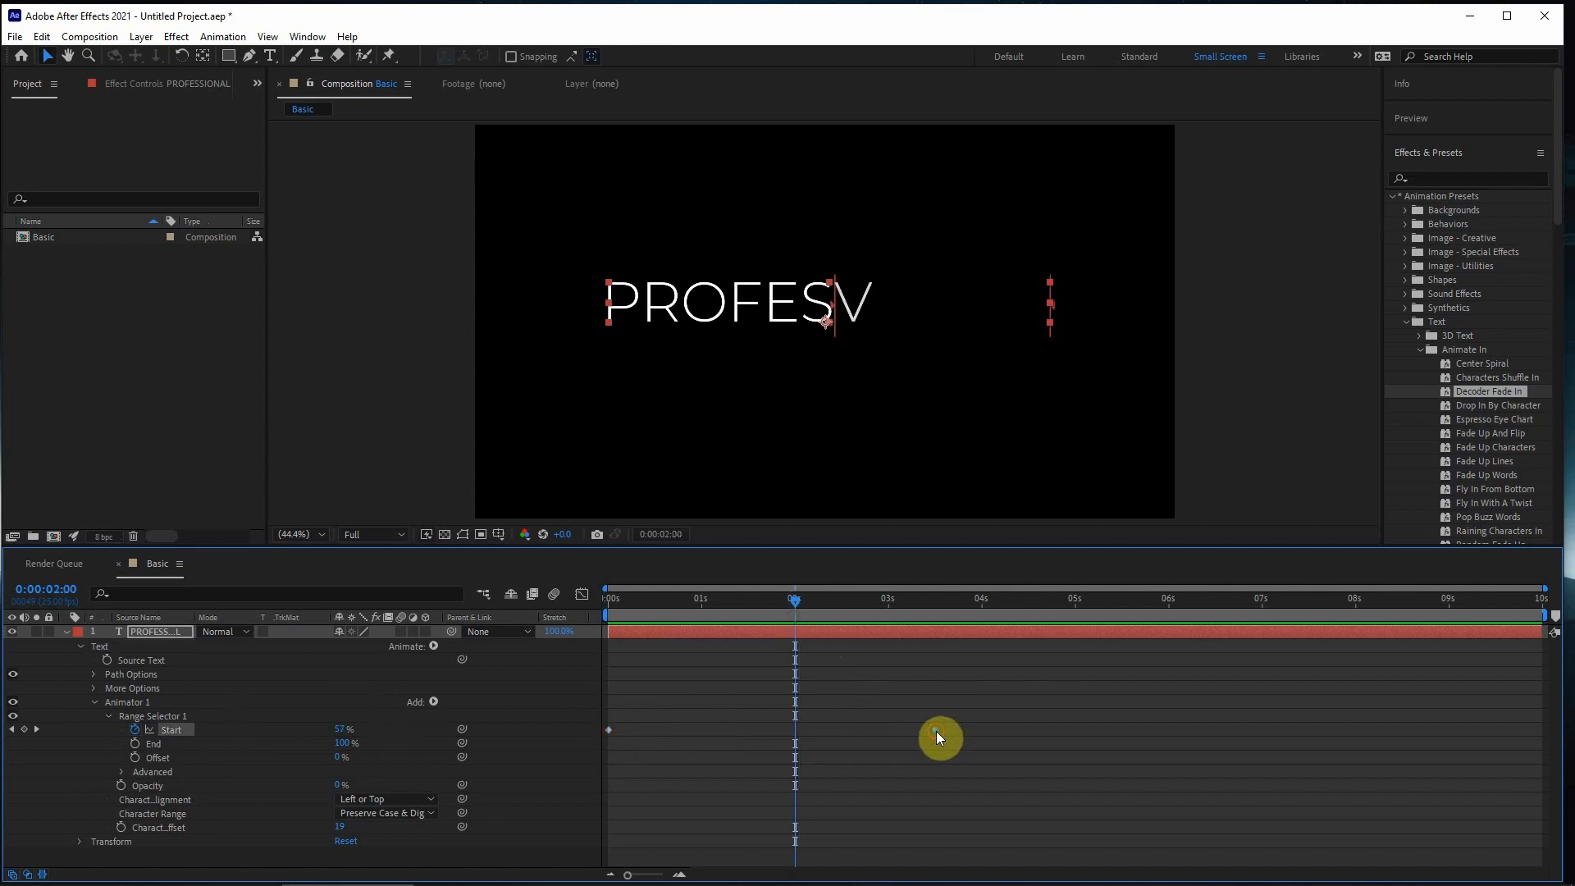
pyautogui.moveTo(937, 731); pyautogui.dragTo(794, 732)
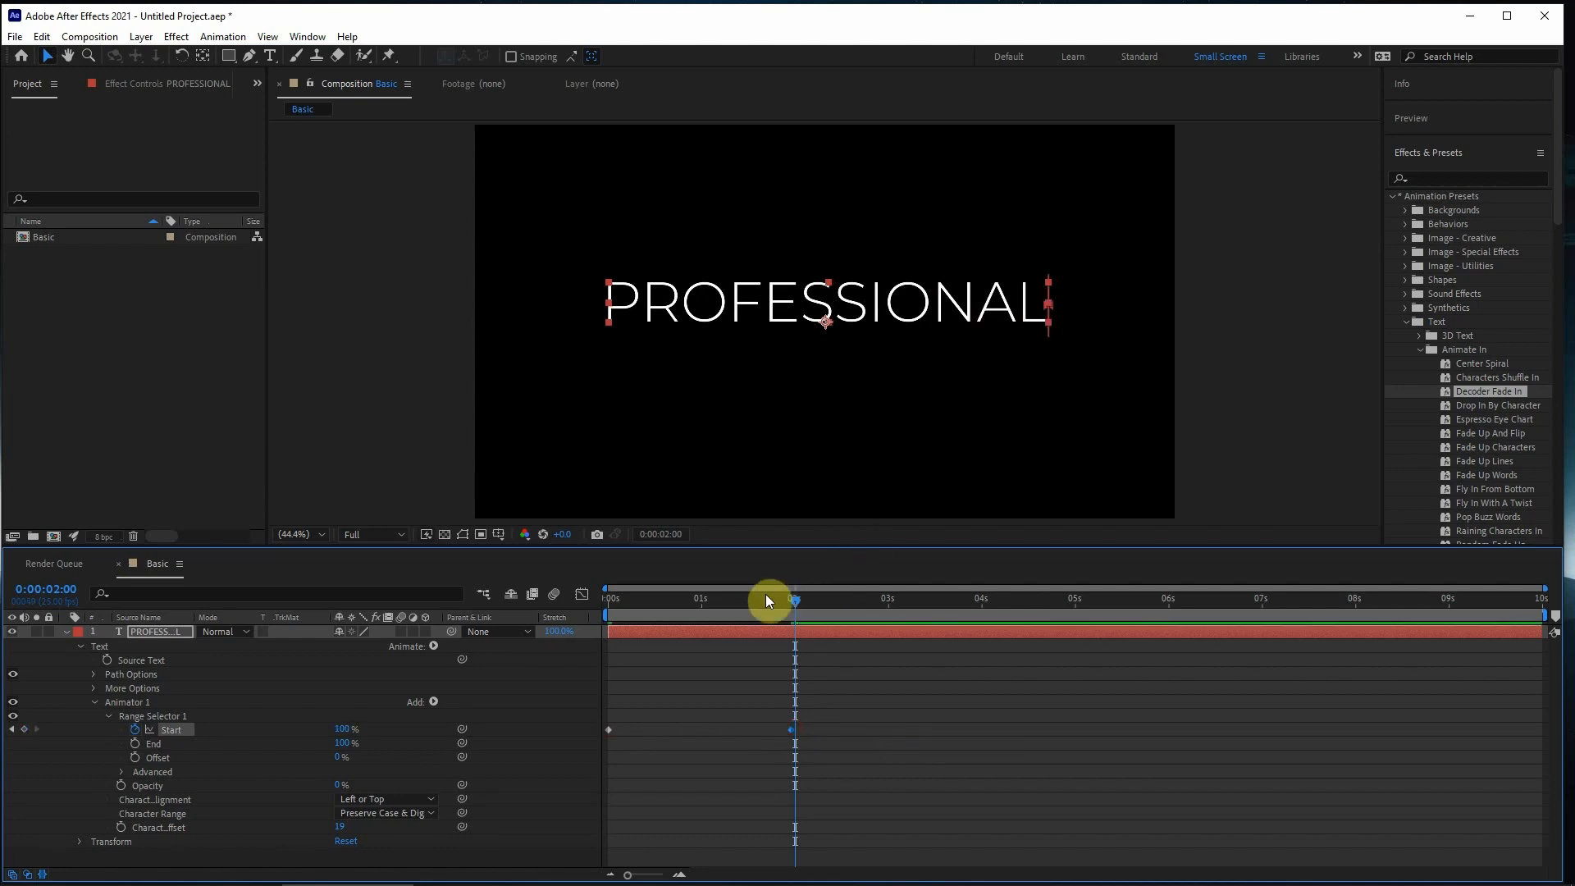
# - Preview the retimed Decoder Fade In animation from the start of the composition, stopping at 0:00:03:00
pyautogui.moveTo(776, 609); pyautogui.dragTo(497, 594)
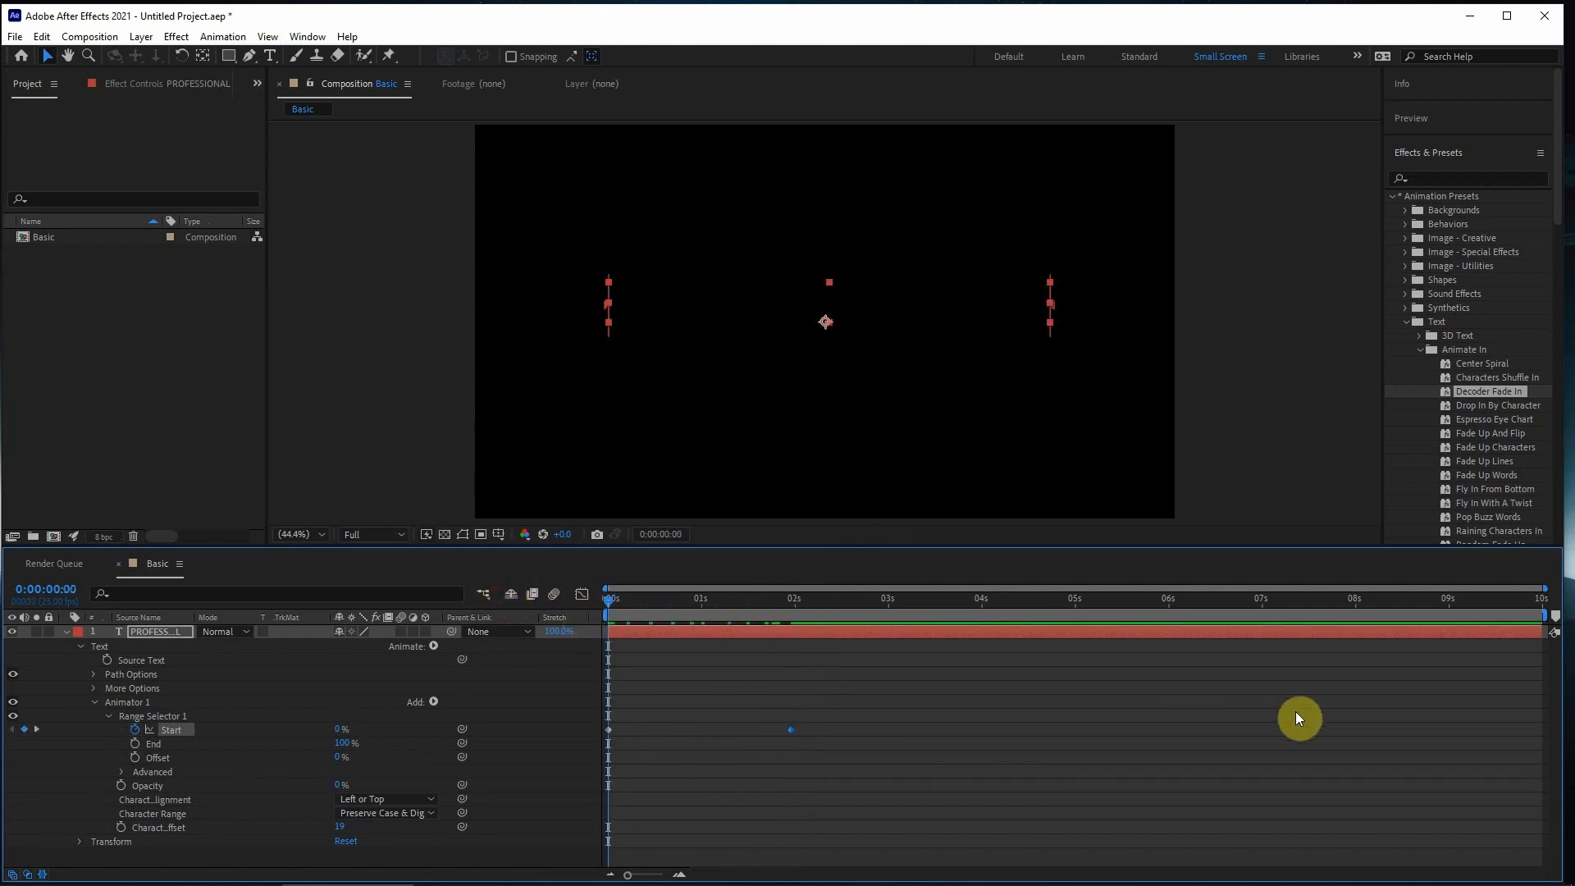
pyautogui.press('space')
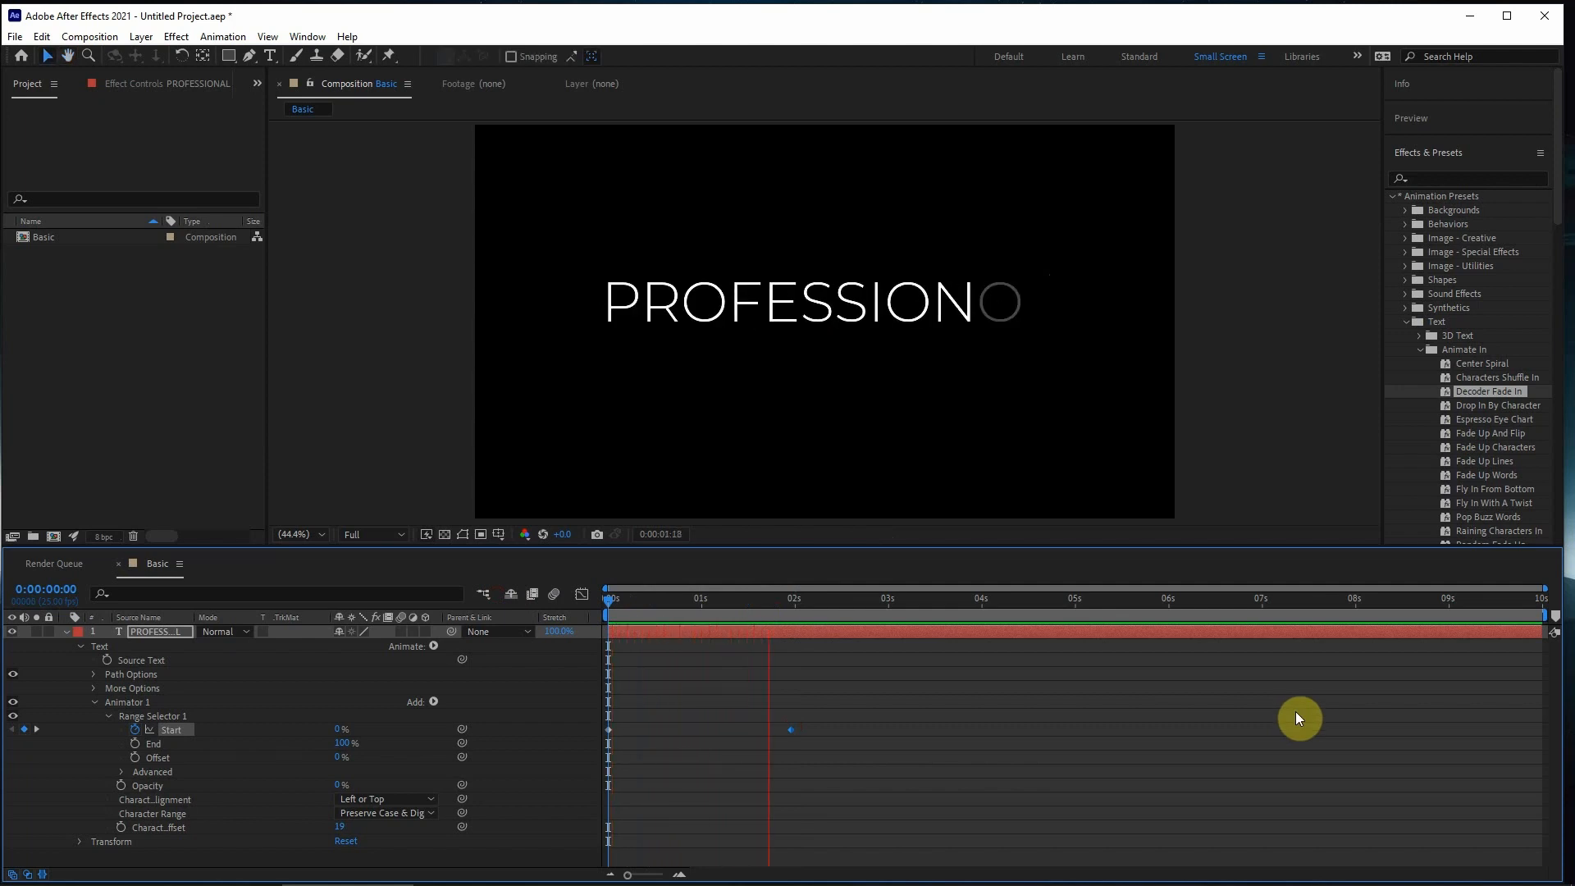
pyautogui.press('space')
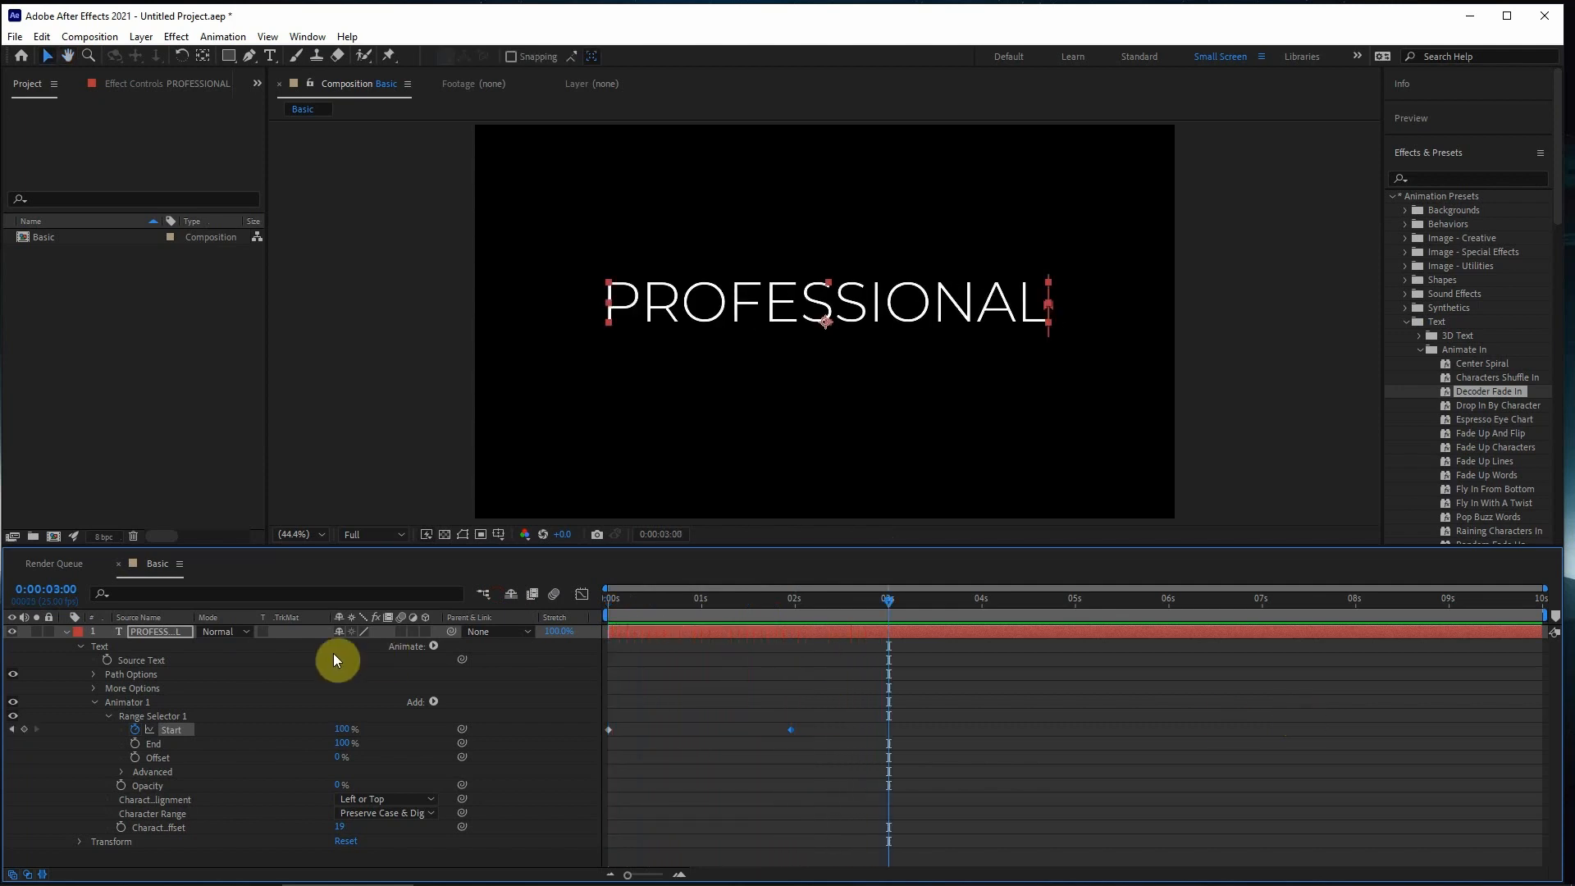
# - Return the current time to 0:00:00:00 and collapse Range Selector 1, Animator 1, Text and the whole PROFESSIONAL layer
pyautogui.click(67, 630)
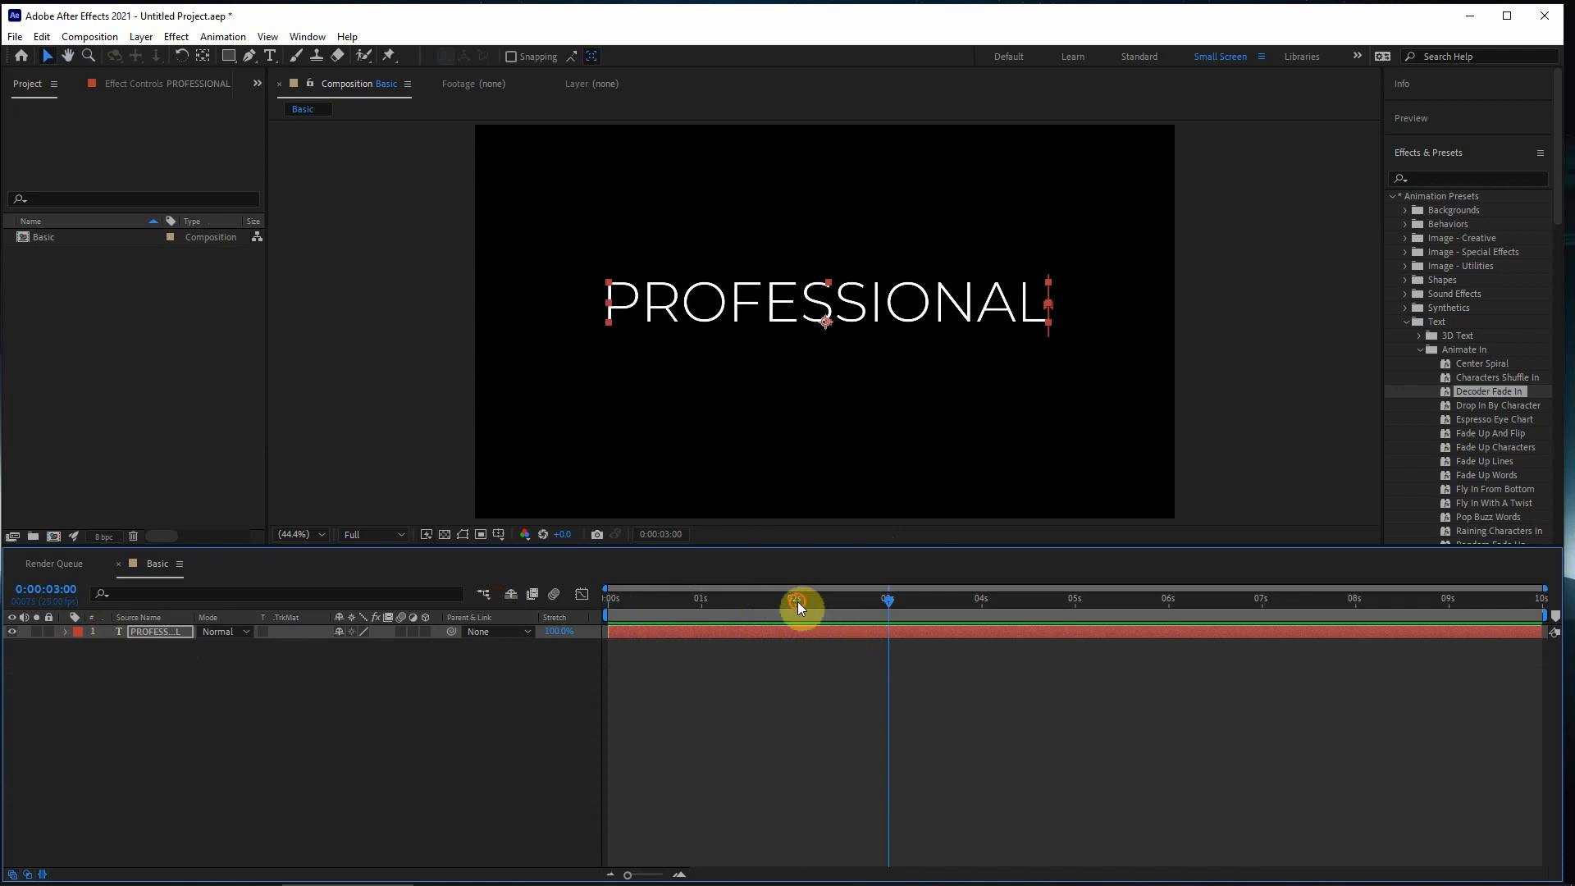
pyautogui.moveTo(797, 603); pyautogui.dragTo(605, 618)
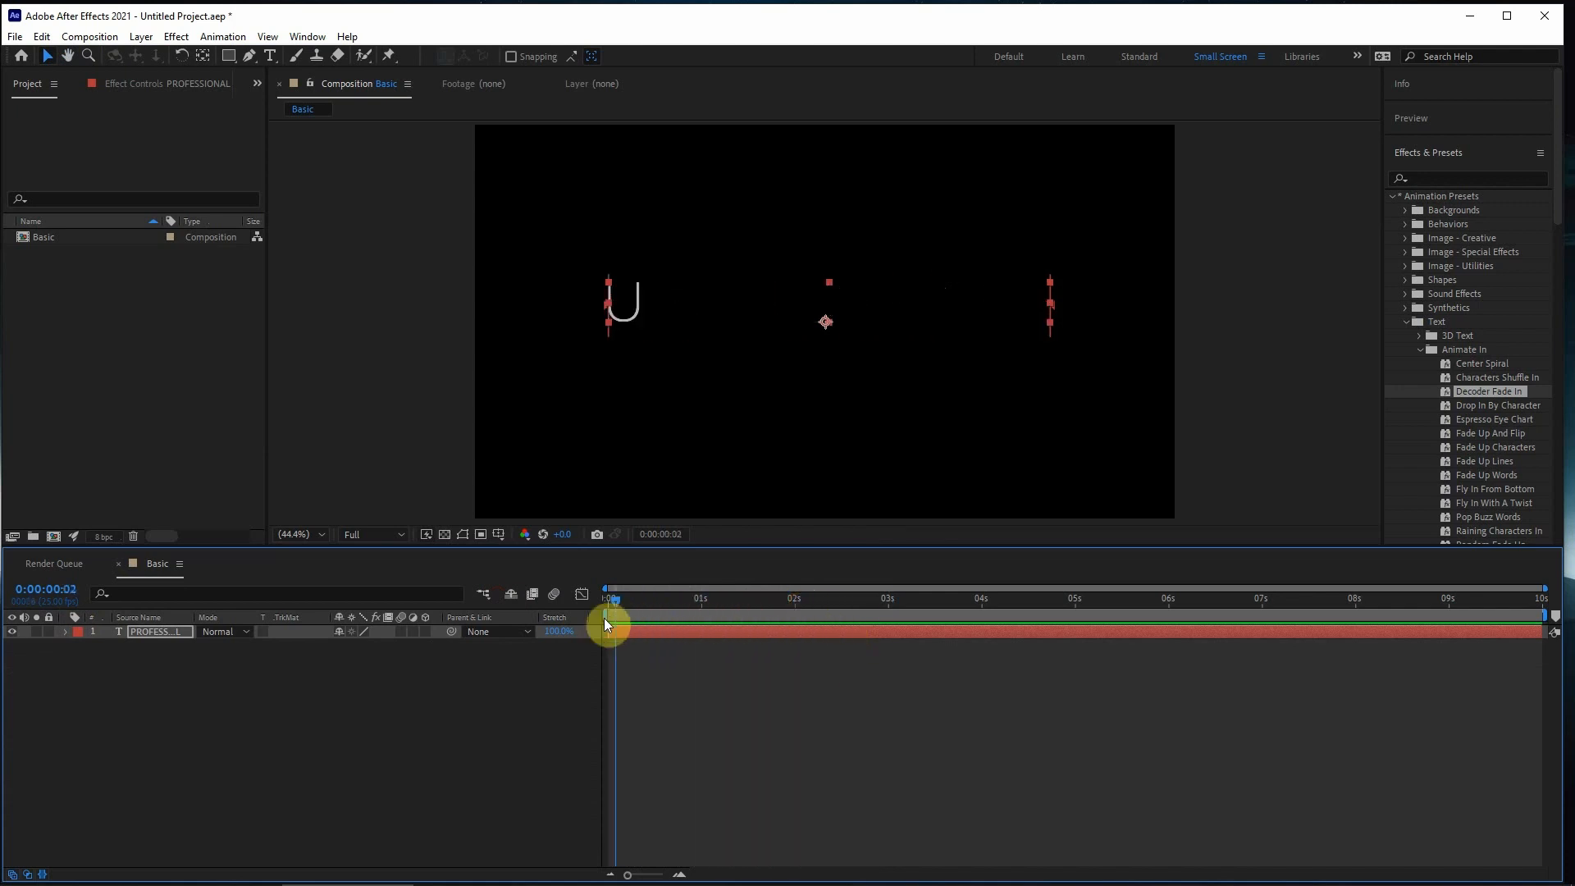
pyautogui.click(649, 633)
pyautogui.click(65, 633)
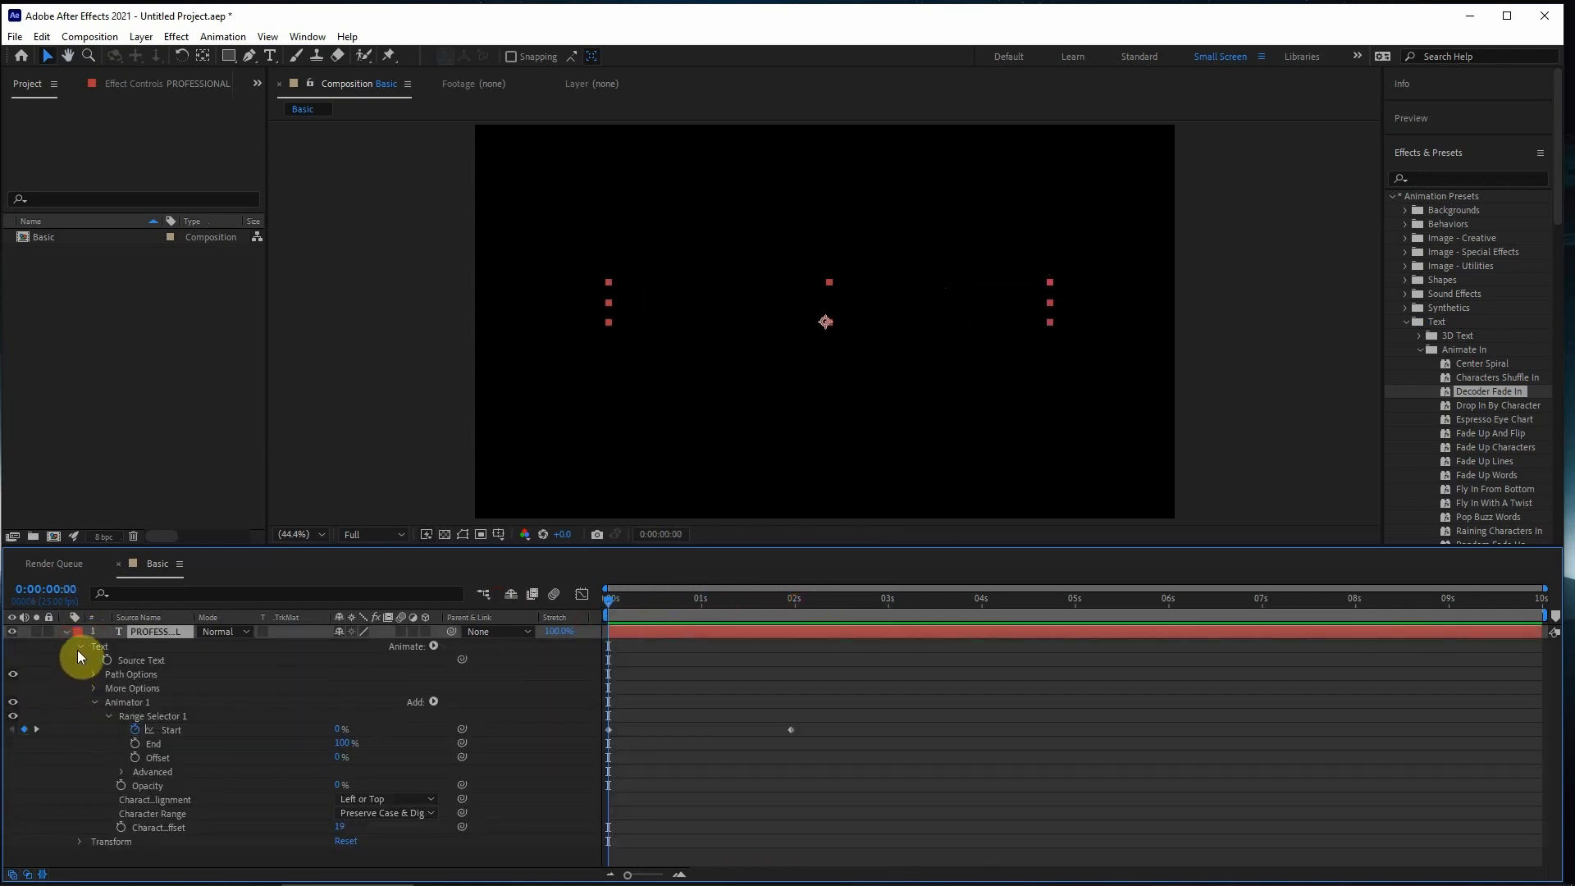
pyautogui.click(108, 717)
pyautogui.click(95, 703)
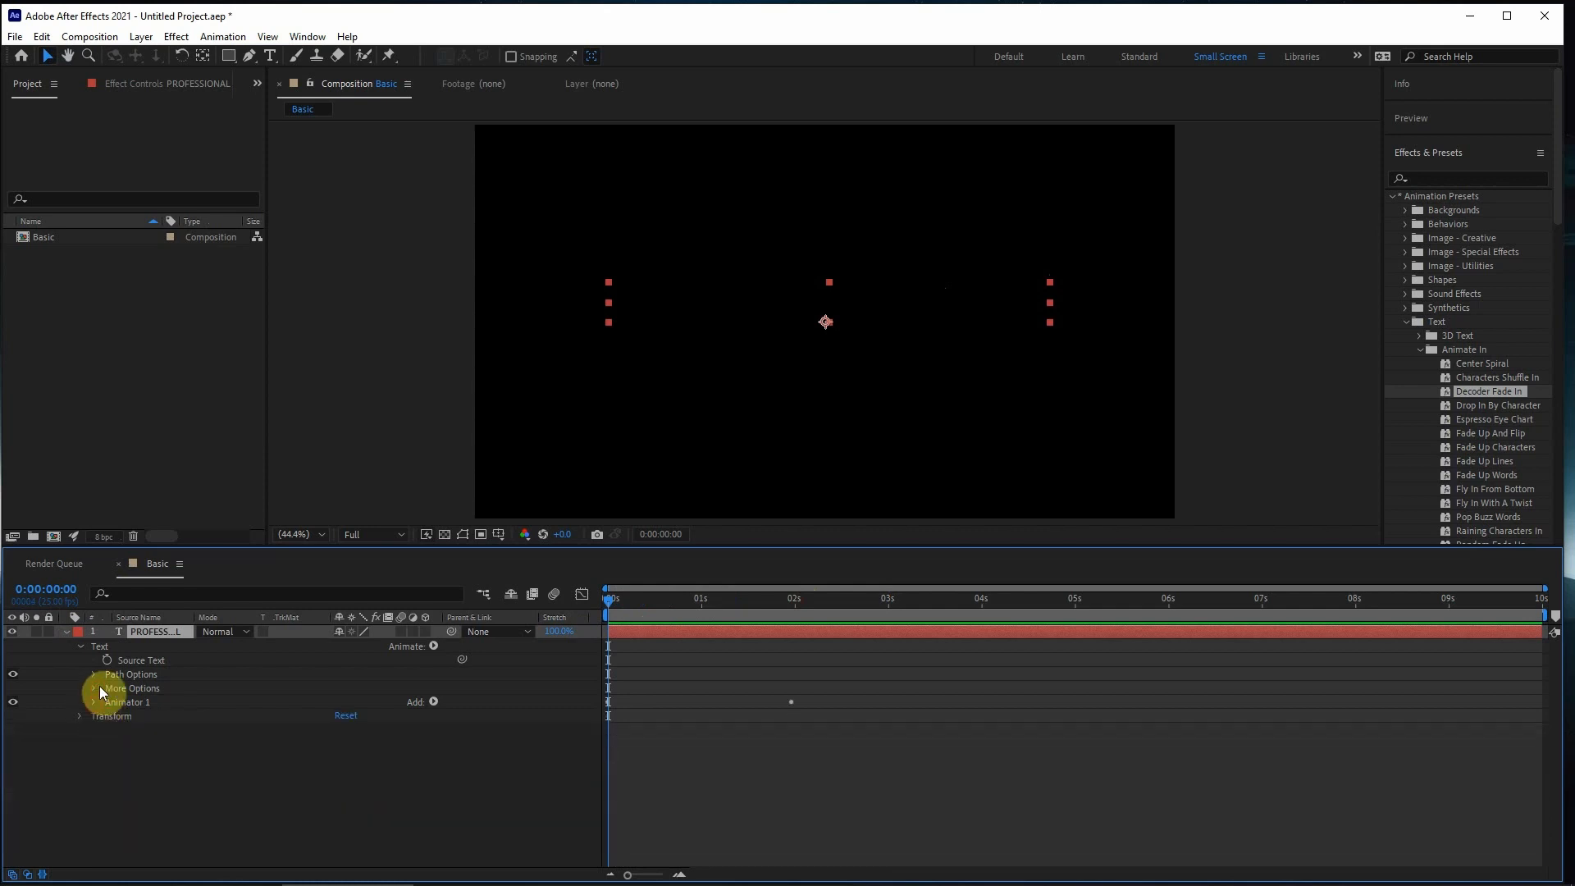
pyautogui.click(81, 649)
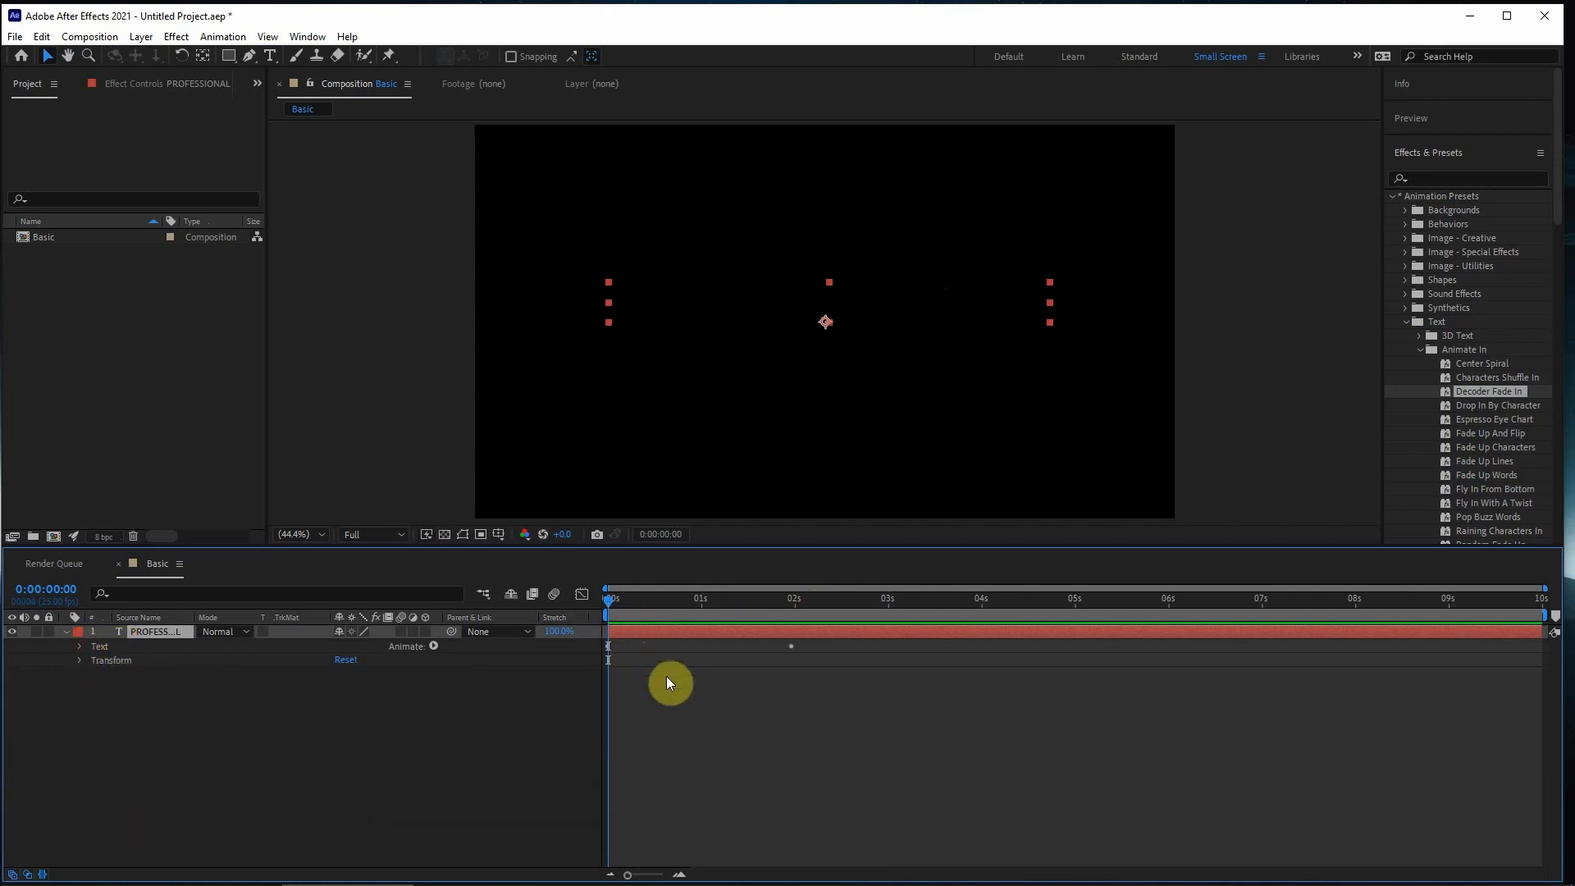
pyautogui.click(68, 633)
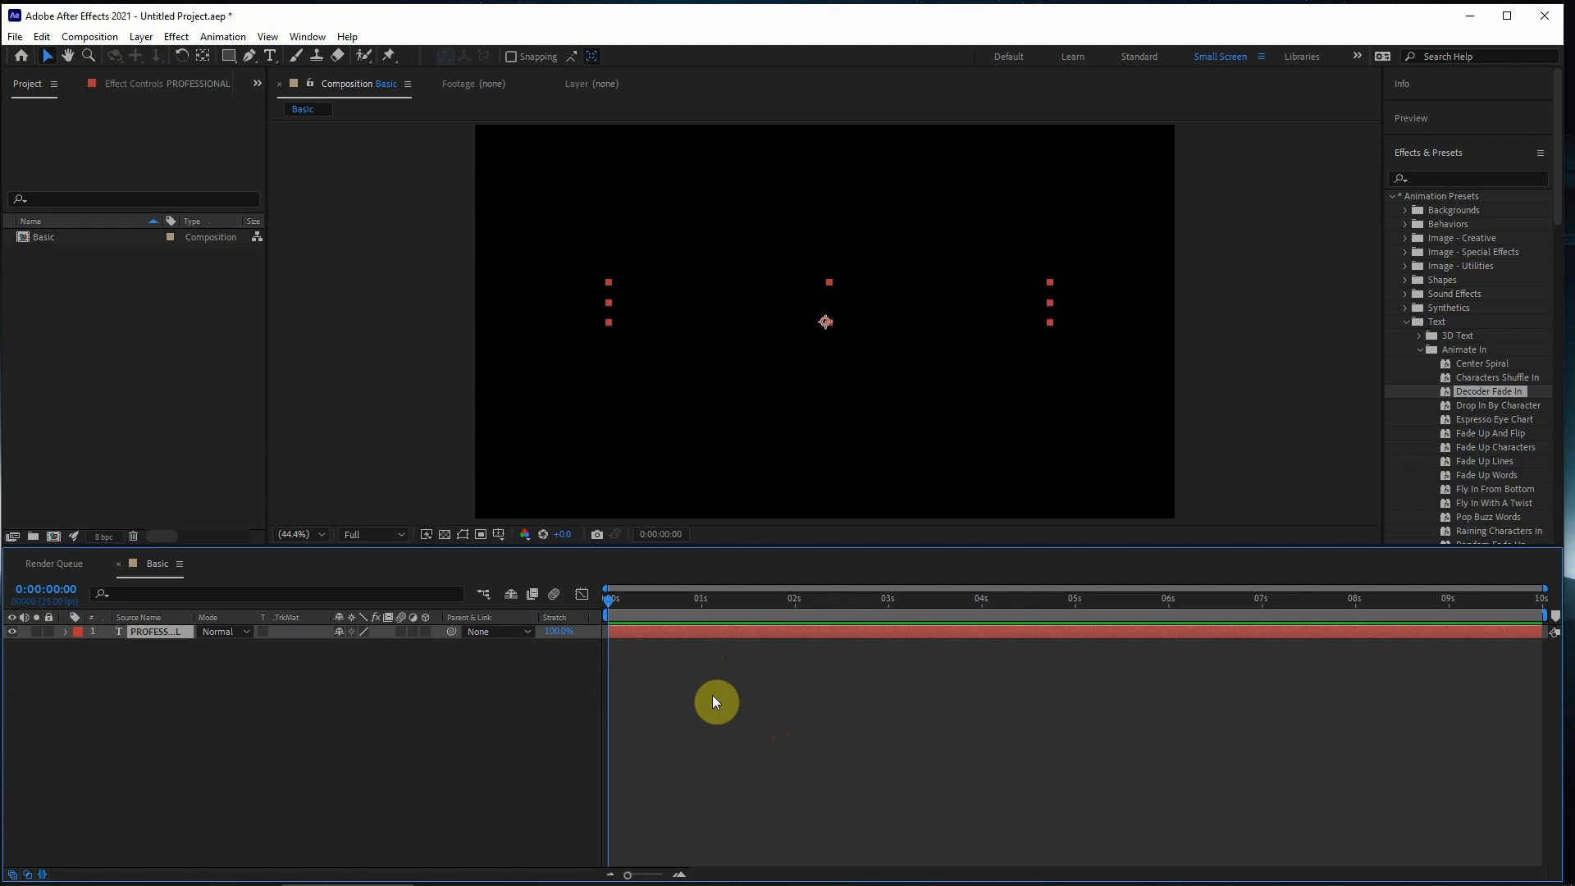
# - Reveal only the keyframed properties of the PROFESSIONAL layer
pyautogui.press('u')
pyautogui.moveTo(816, 647); pyautogui.dragTo(482, 708)
pyautogui.click(850, 755)
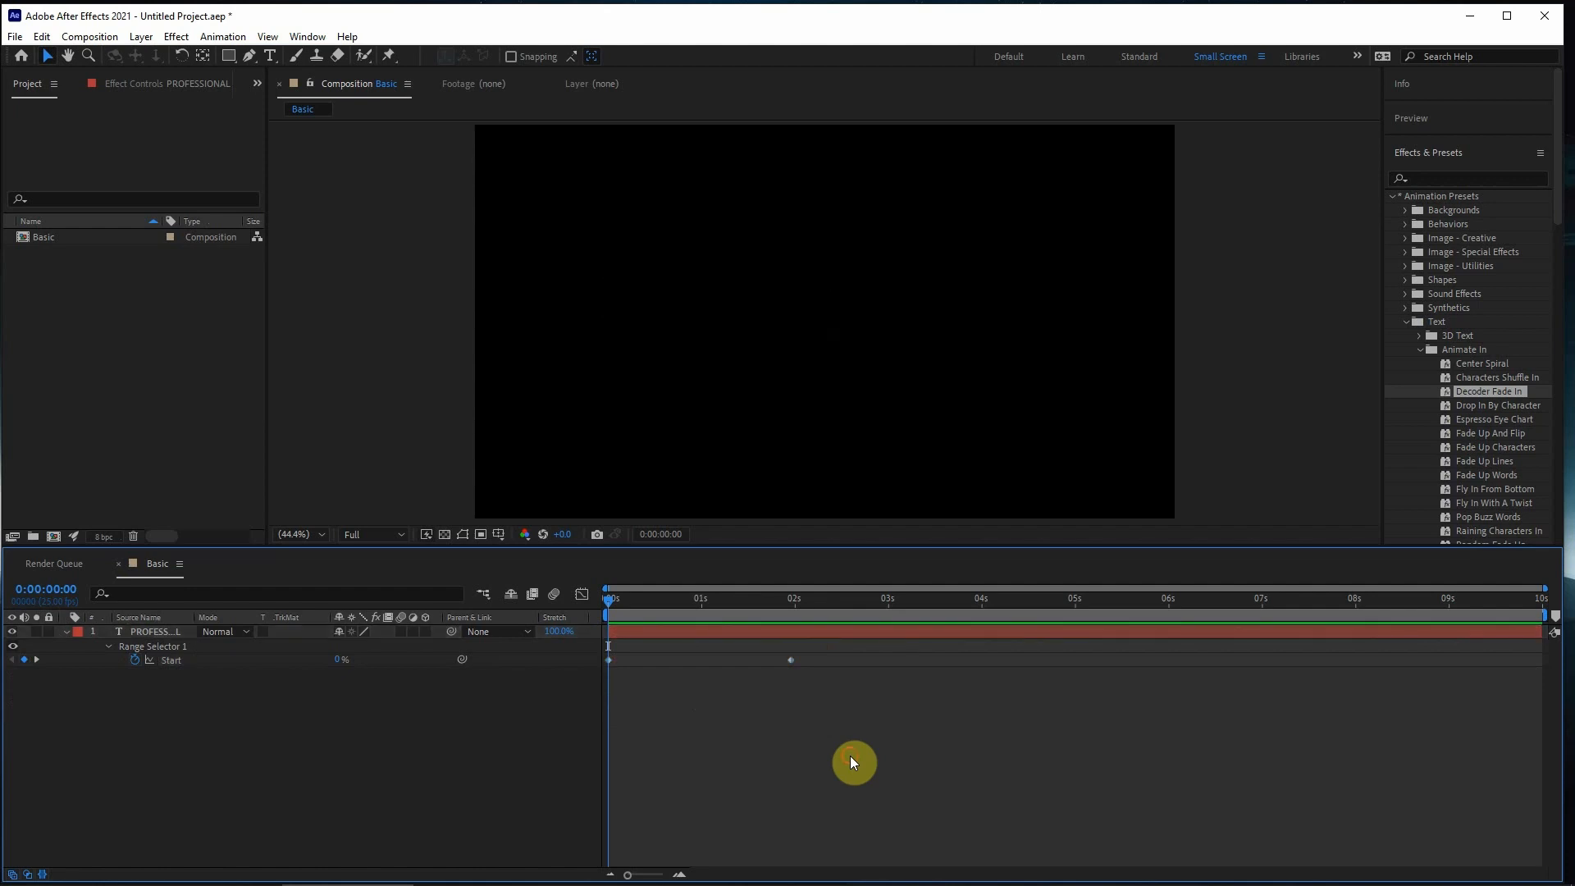
pyautogui.click(790, 632)
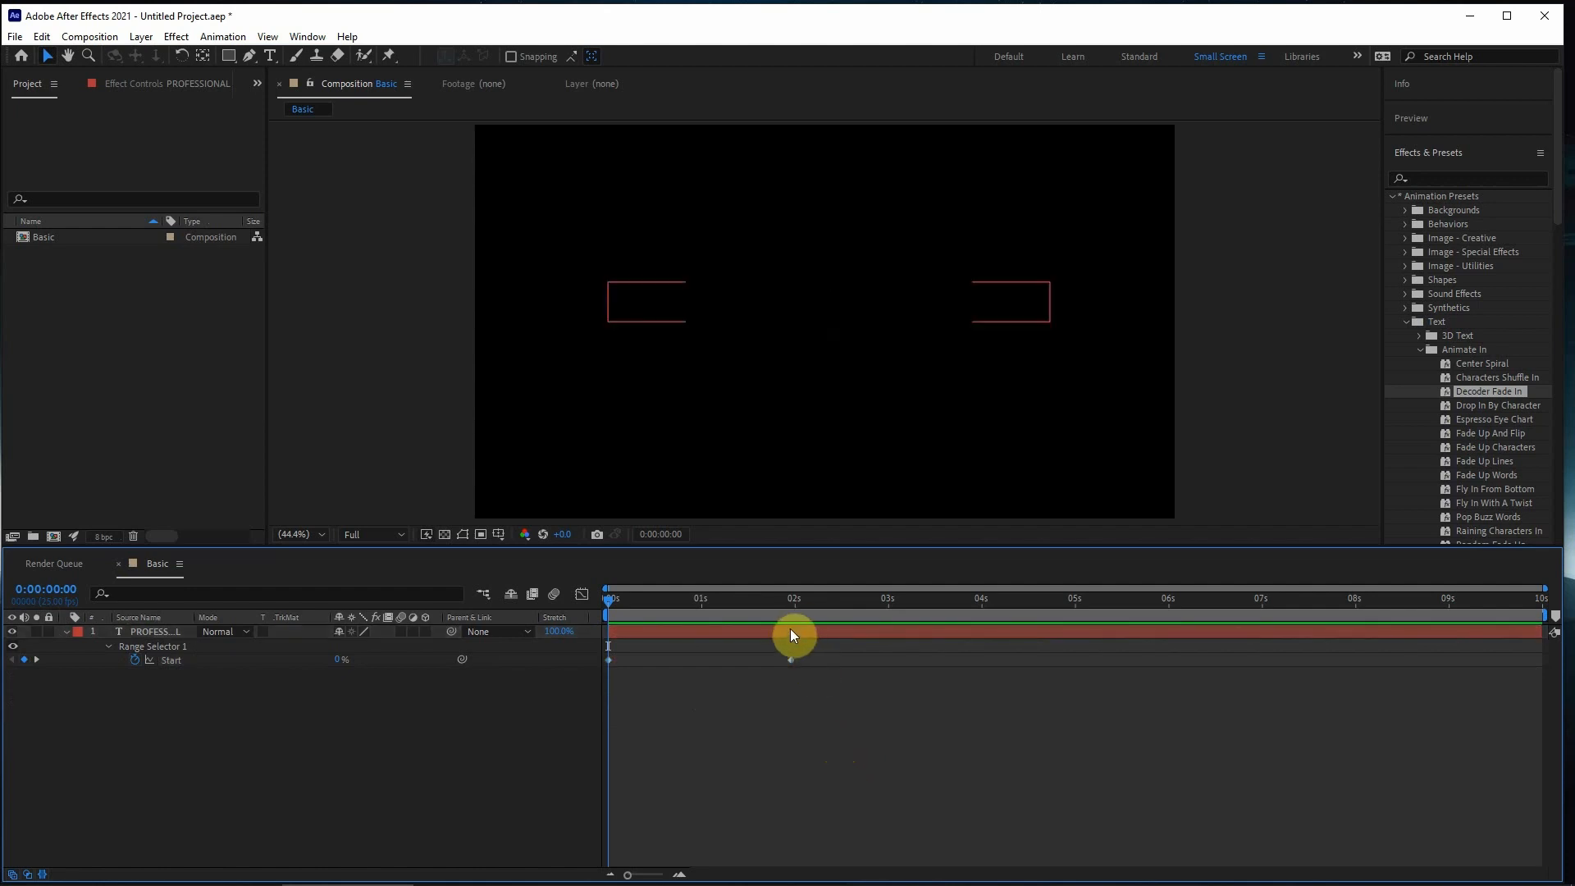
pyautogui.click(730, 694)
# - Move the second Range Selector Start keyframe to just before 0:00:05:00 and preview the slower animation
pyautogui.press('space')
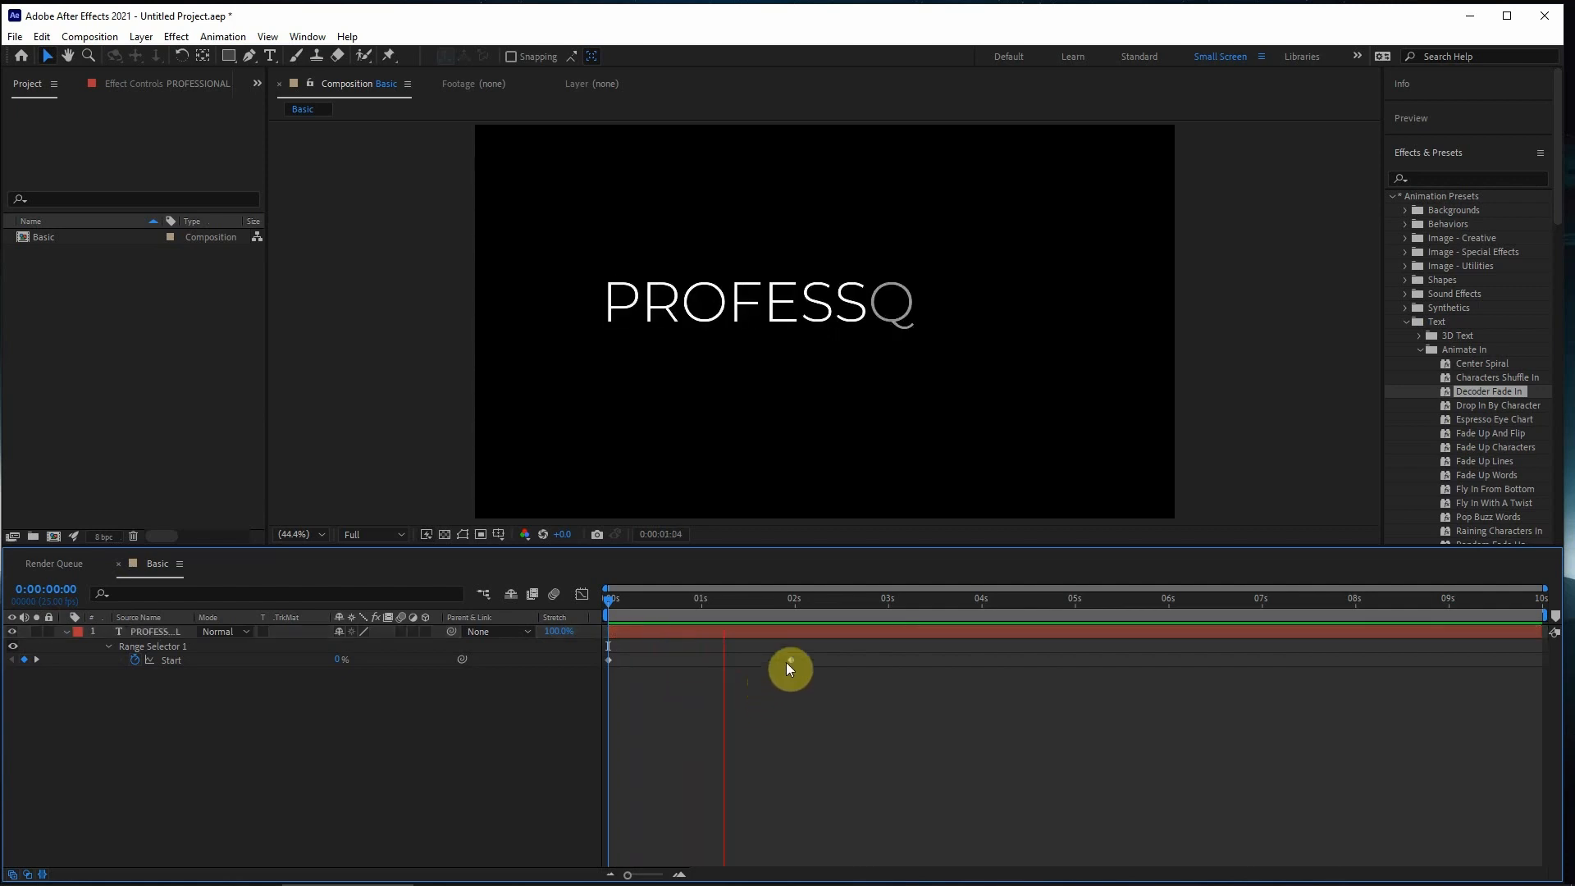
pyautogui.moveTo(789, 661); pyautogui.dragTo(1058, 674)
pyautogui.click(818, 748)
pyautogui.press('space')
pyautogui.click(916, 719)
pyautogui.press('space')
pyautogui.click(976, 671)
pyautogui.press('space')
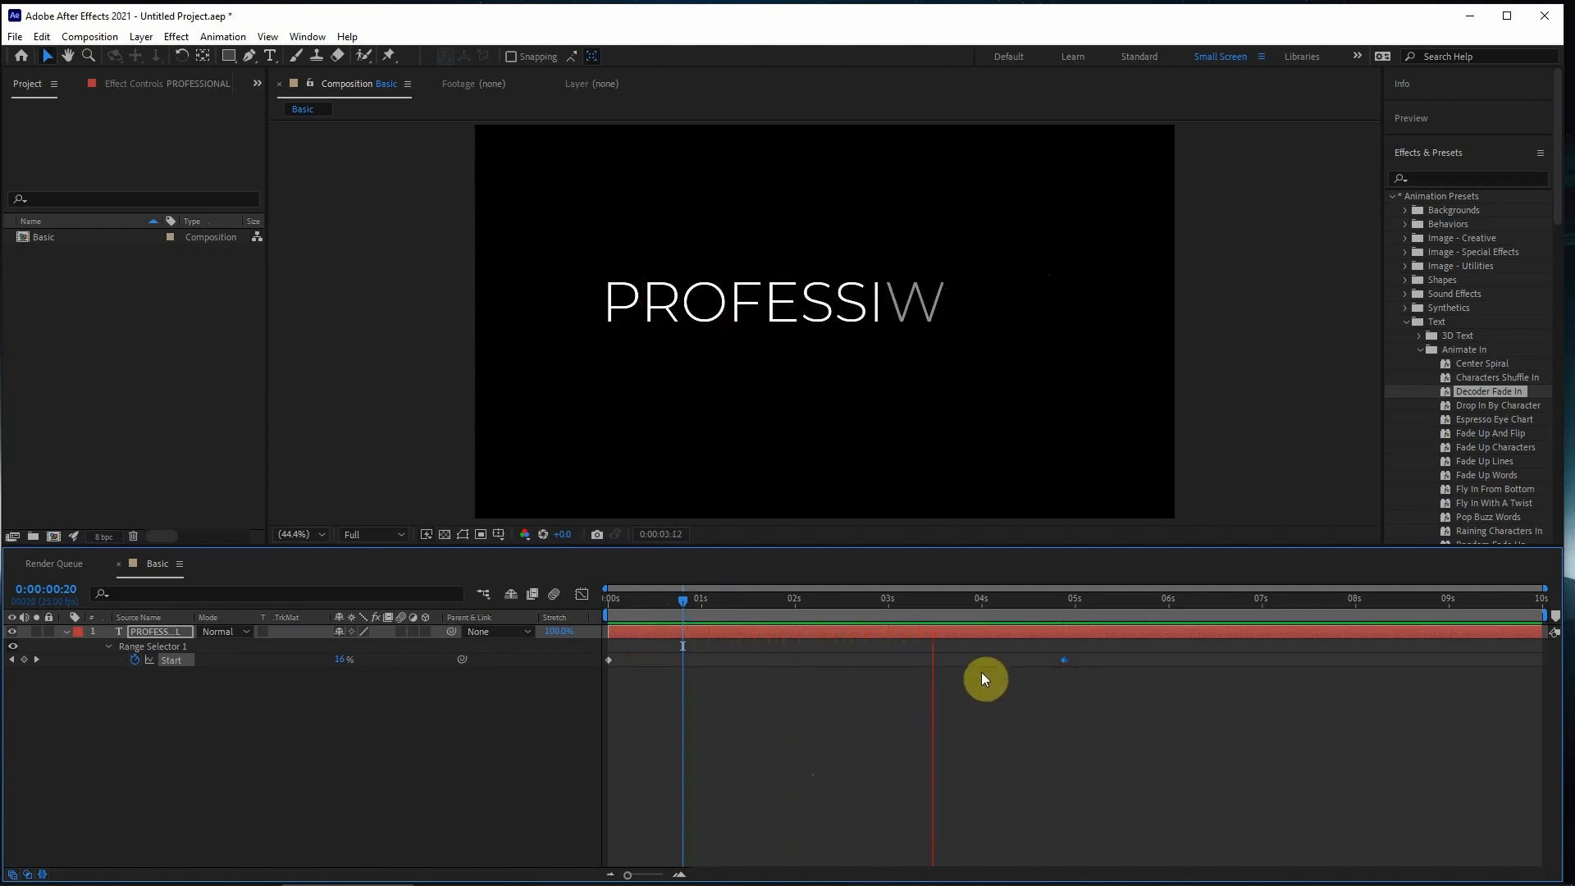
pyautogui.press('space')
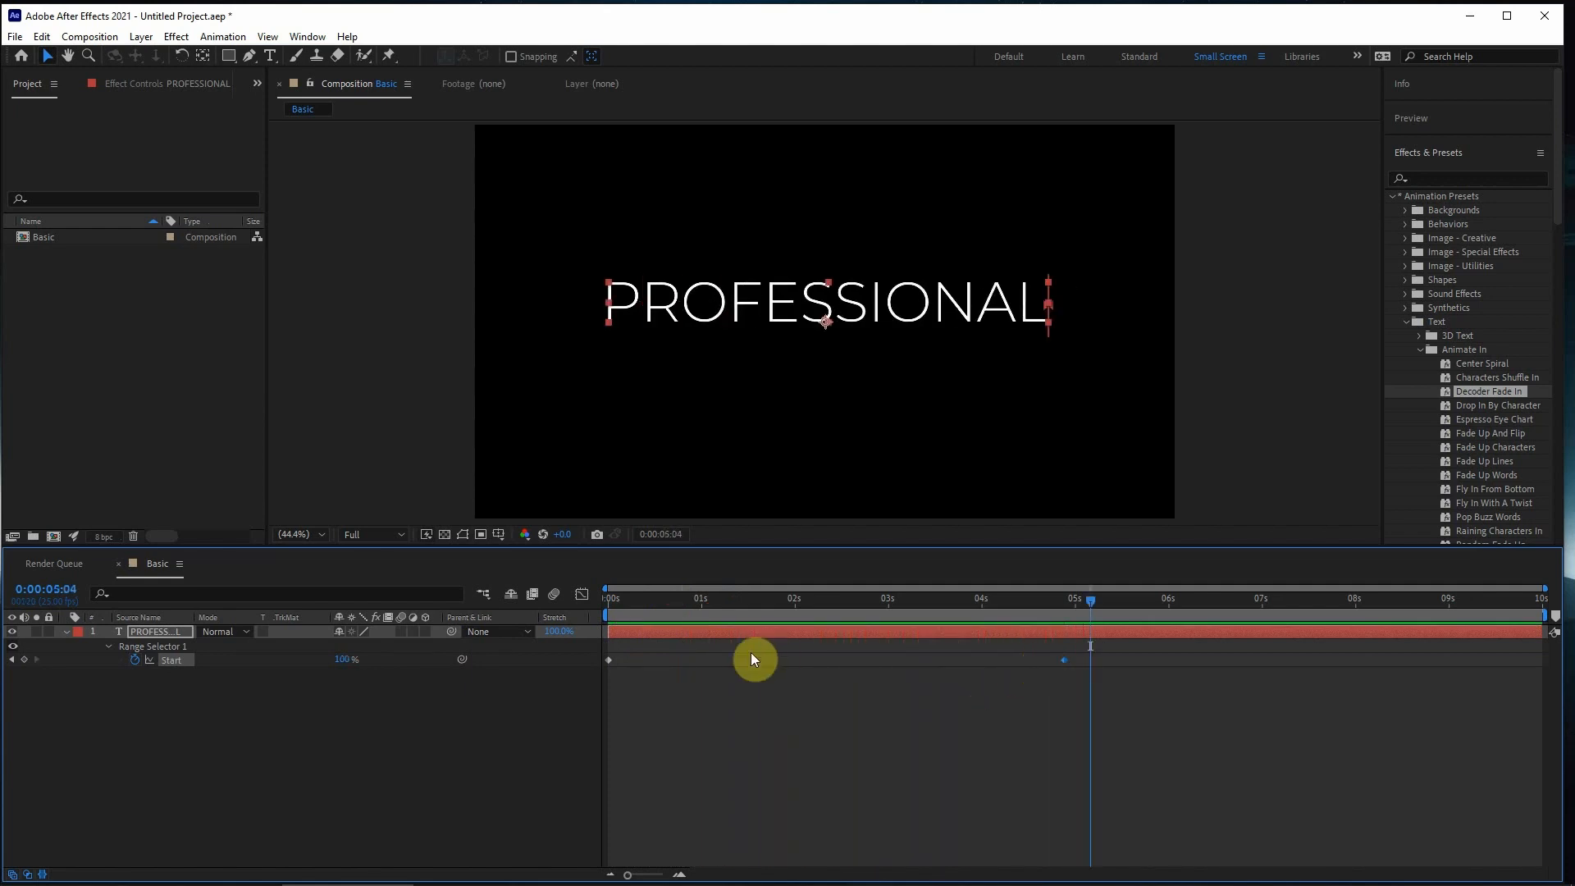
# - Collapse the PROFESSIONAL layer's properties and replay the slower text animation, stopping at 0:00:02:18
pyautogui.click(655, 630)
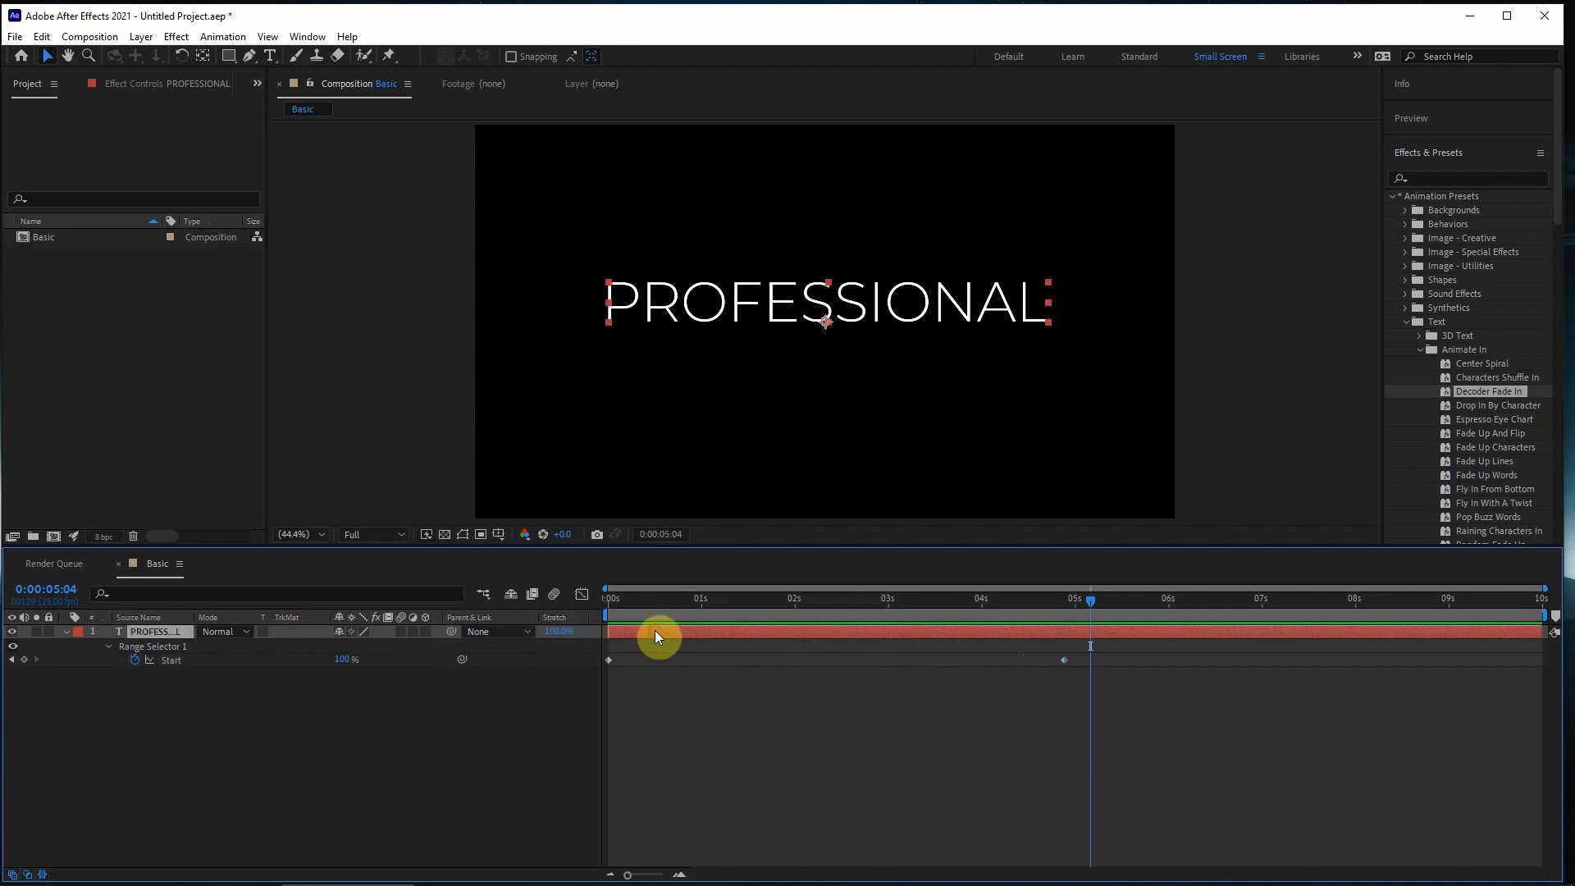
pyautogui.press('Delete')
pyautogui.hotkey('ctrl', 'z')
pyautogui.press('space')
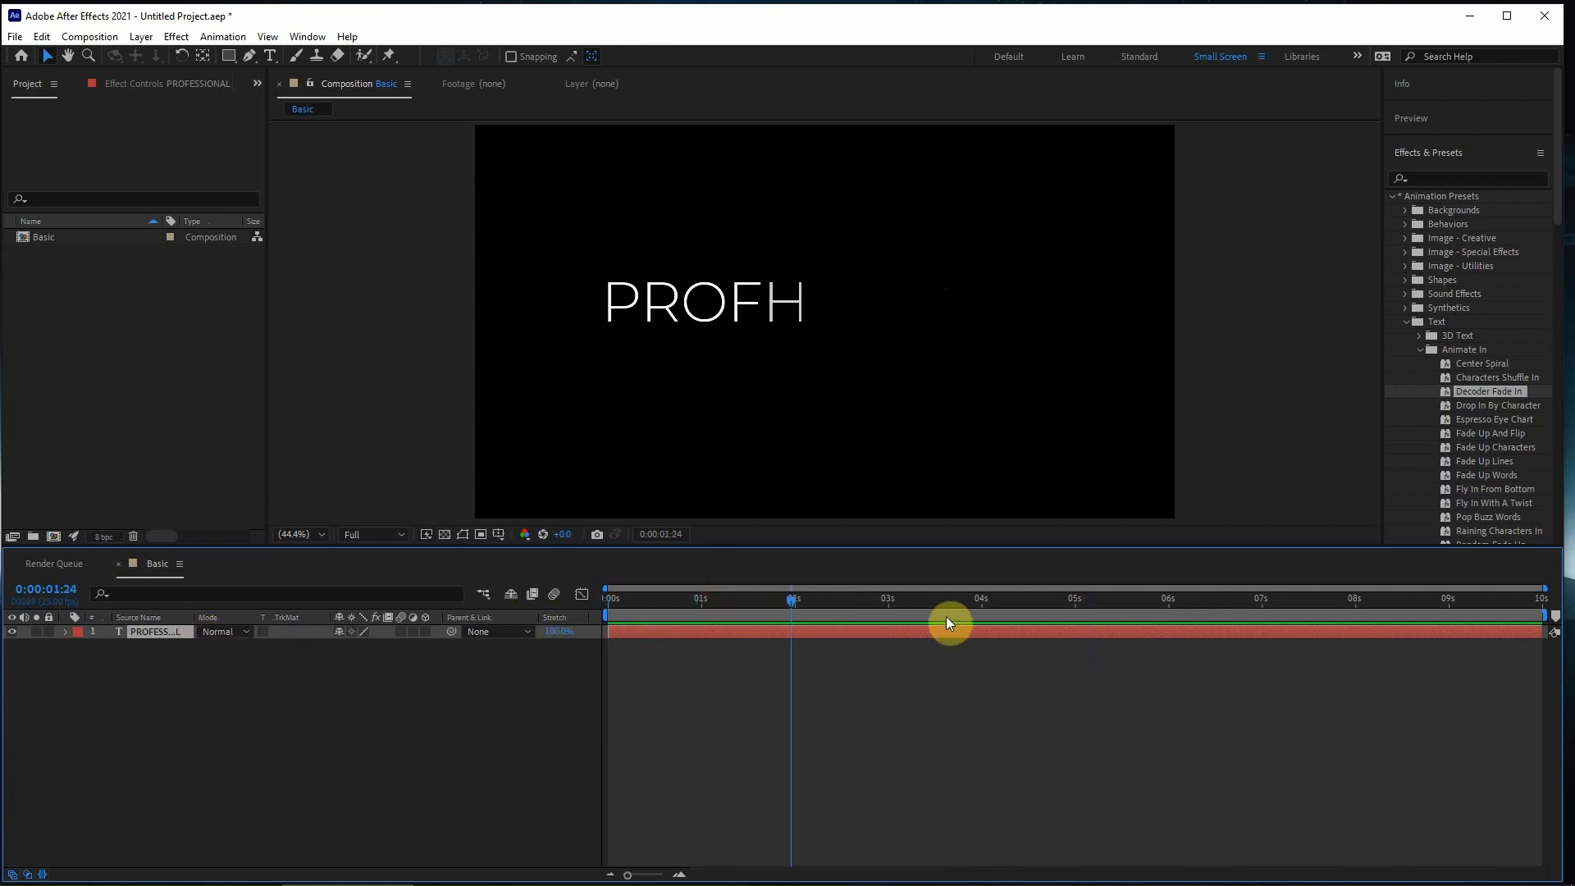
pyautogui.press('space')
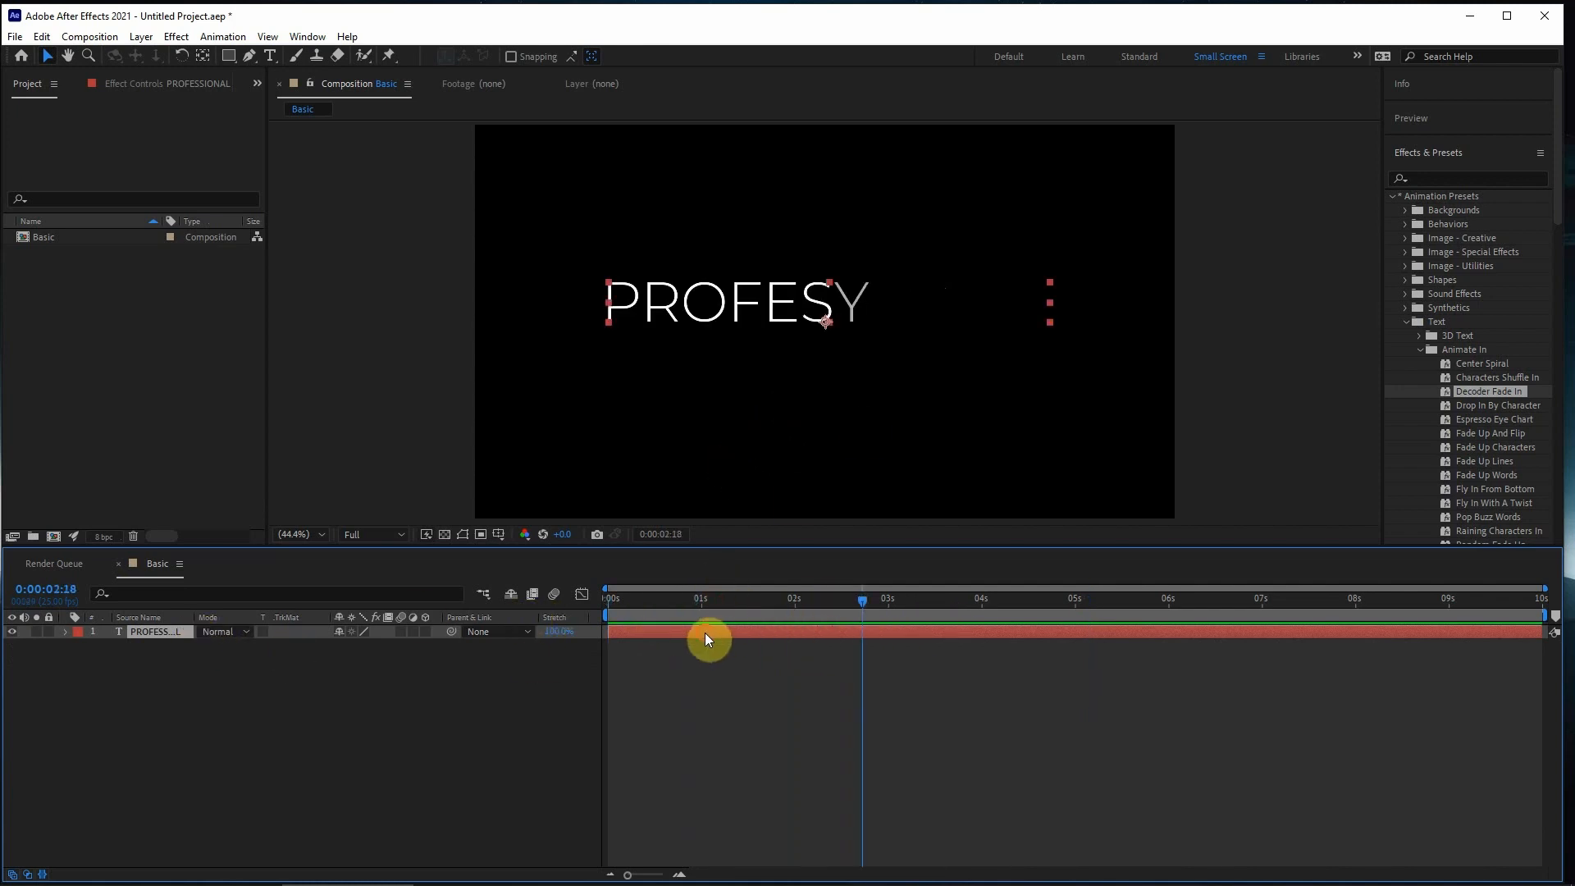
# - Delete Animator 1 from the PROFESSIONAL layer's Text properties
pyautogui.click(63, 633)
pyautogui.click(78, 647)
pyautogui.click(148, 704)
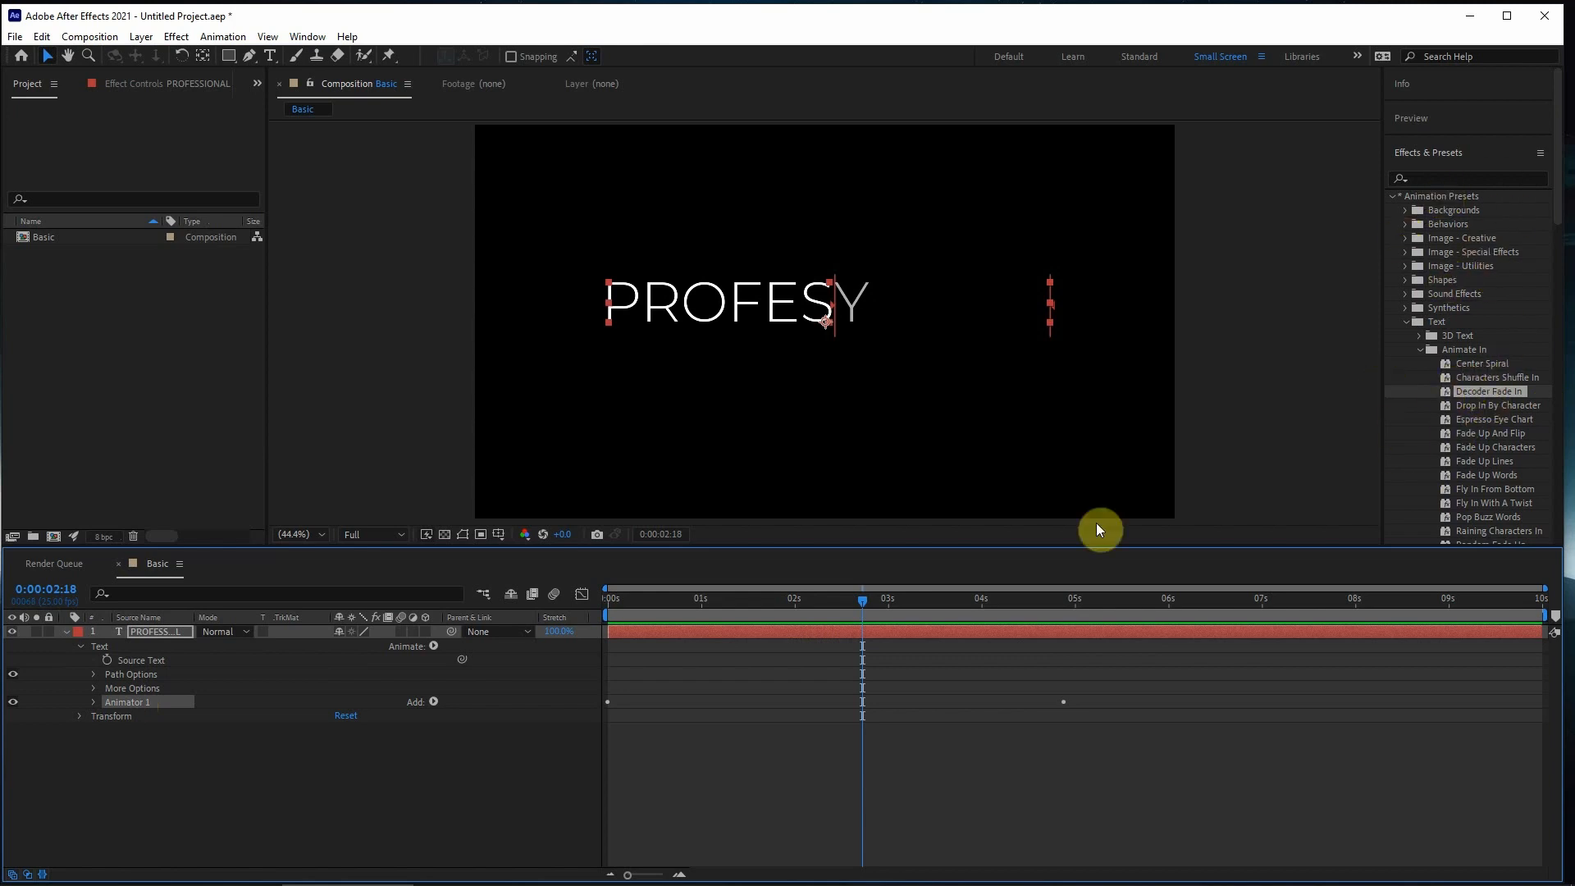
pyautogui.press('Delete')
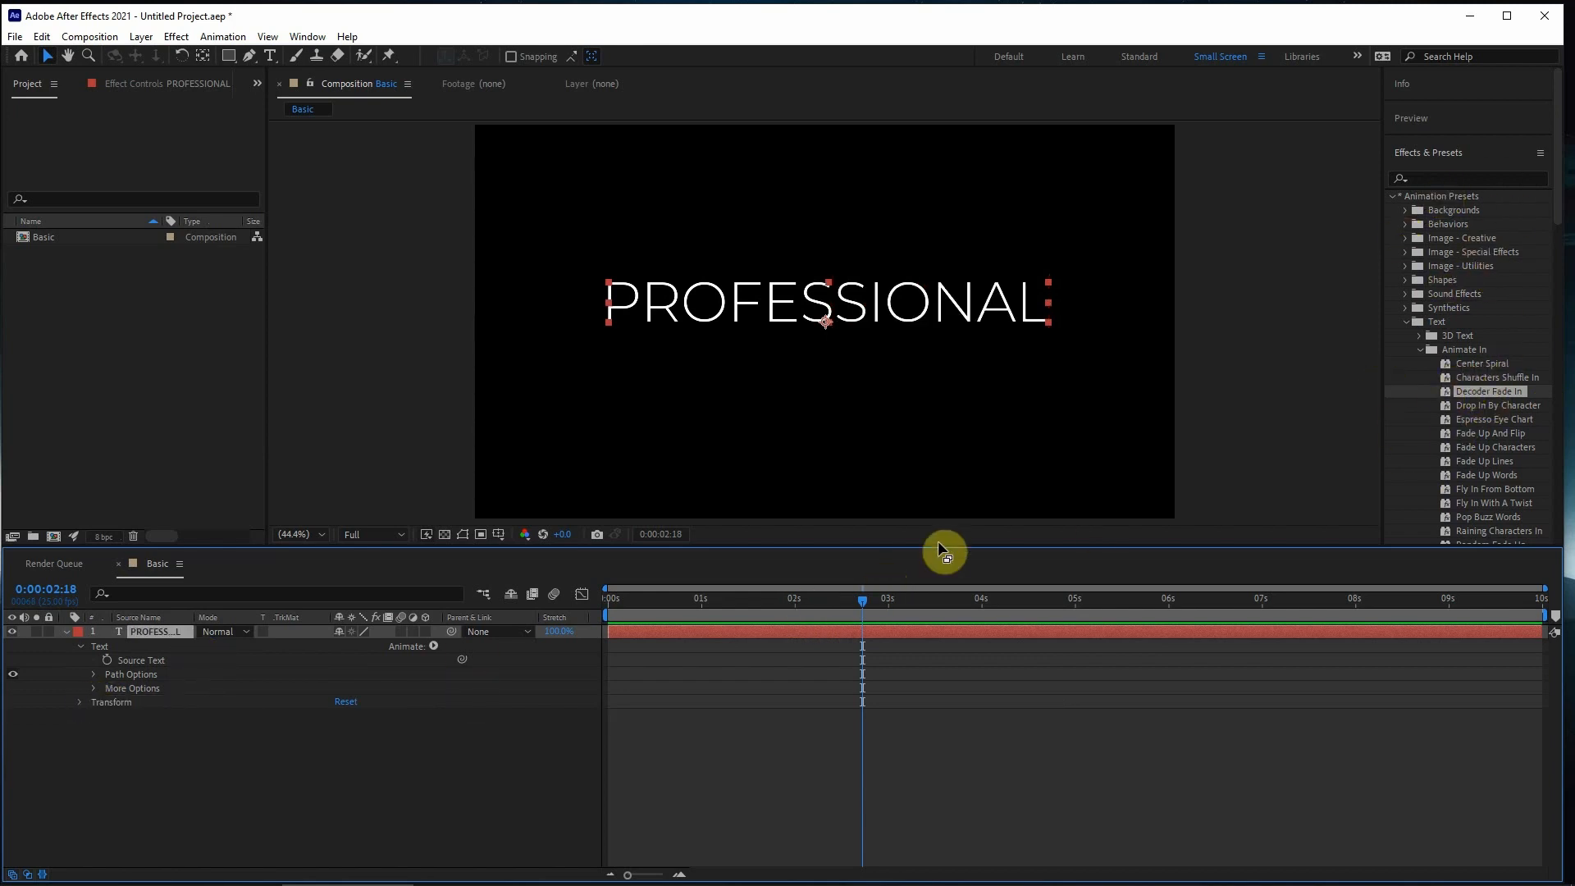
# - Set the current time to 0:00:00:00, close the Animate In preset folder and open the 3D Text presets
pyautogui.moveTo(823, 604); pyautogui.dragTo(452, 632)
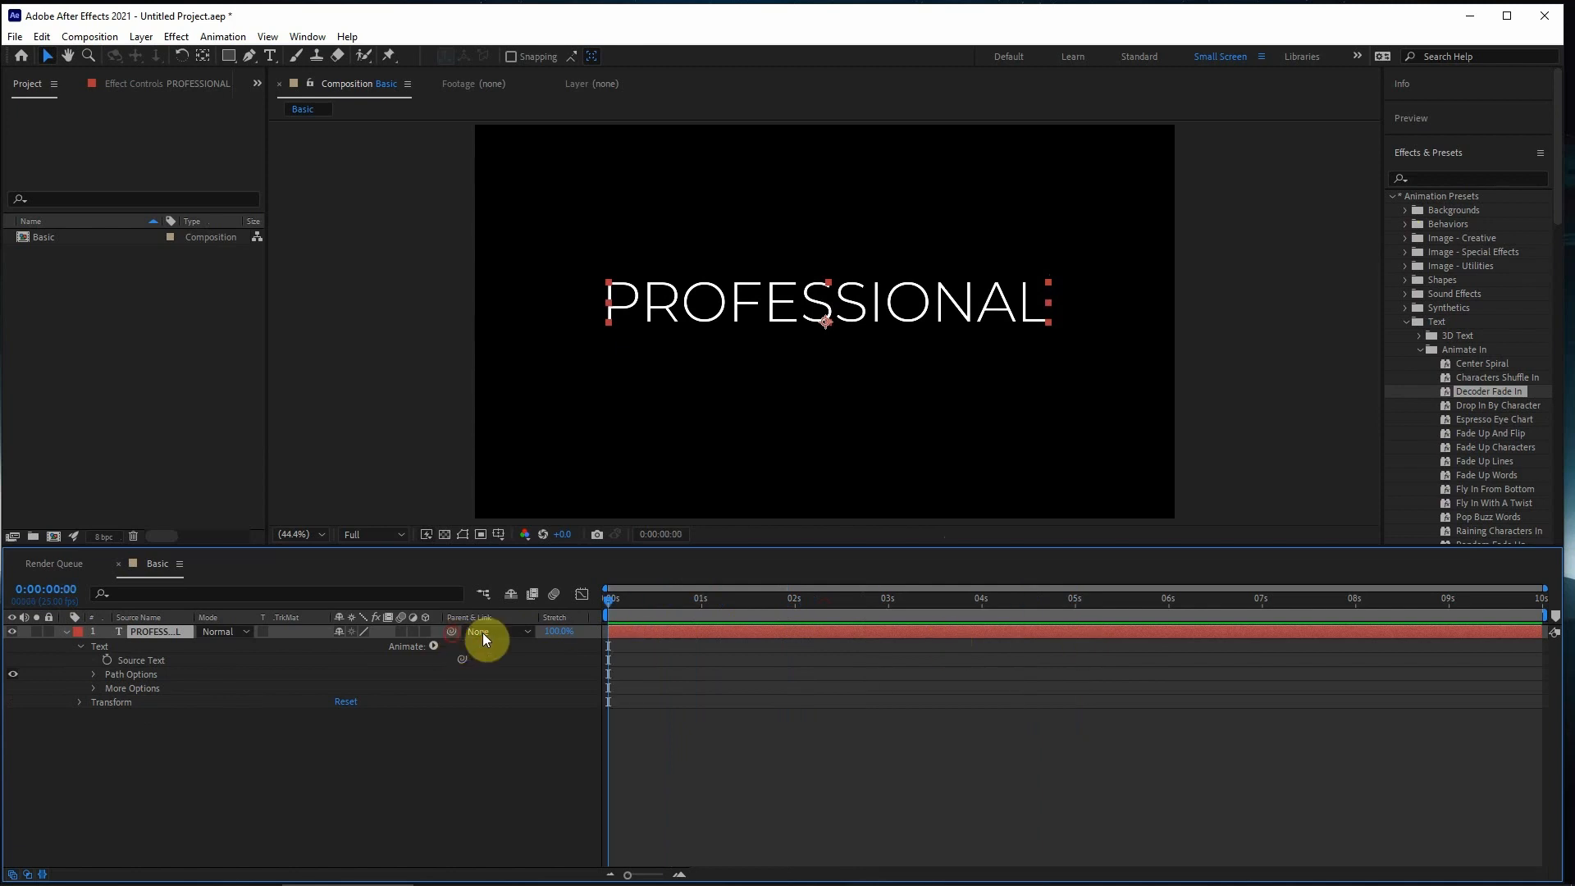
pyautogui.scroll(-2, 1457, 336)
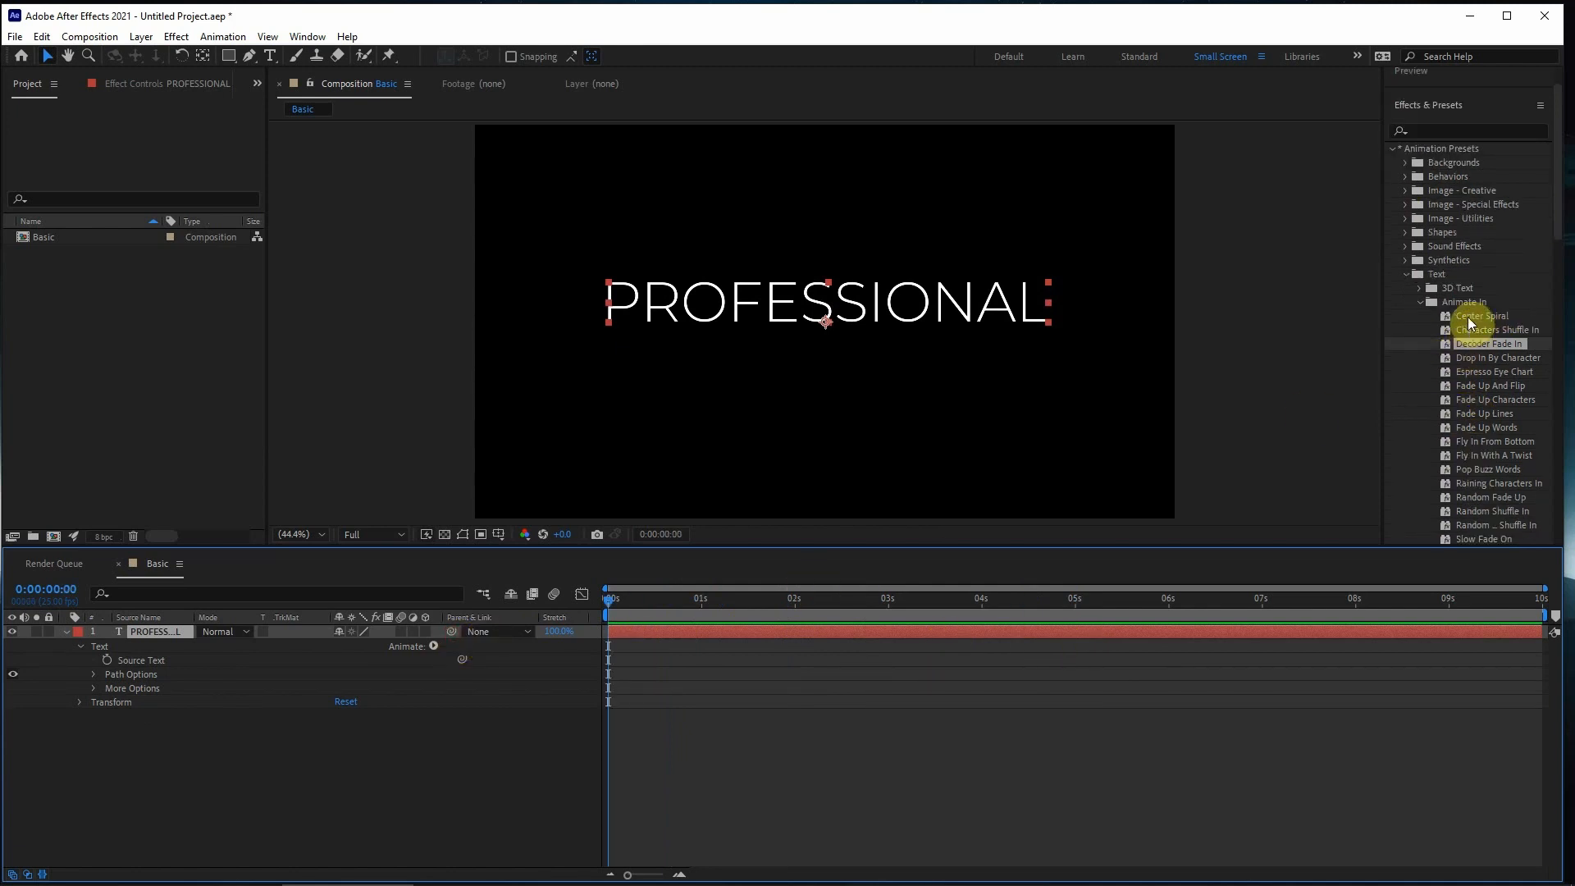
pyautogui.click(1421, 302)
pyautogui.click(1419, 289)
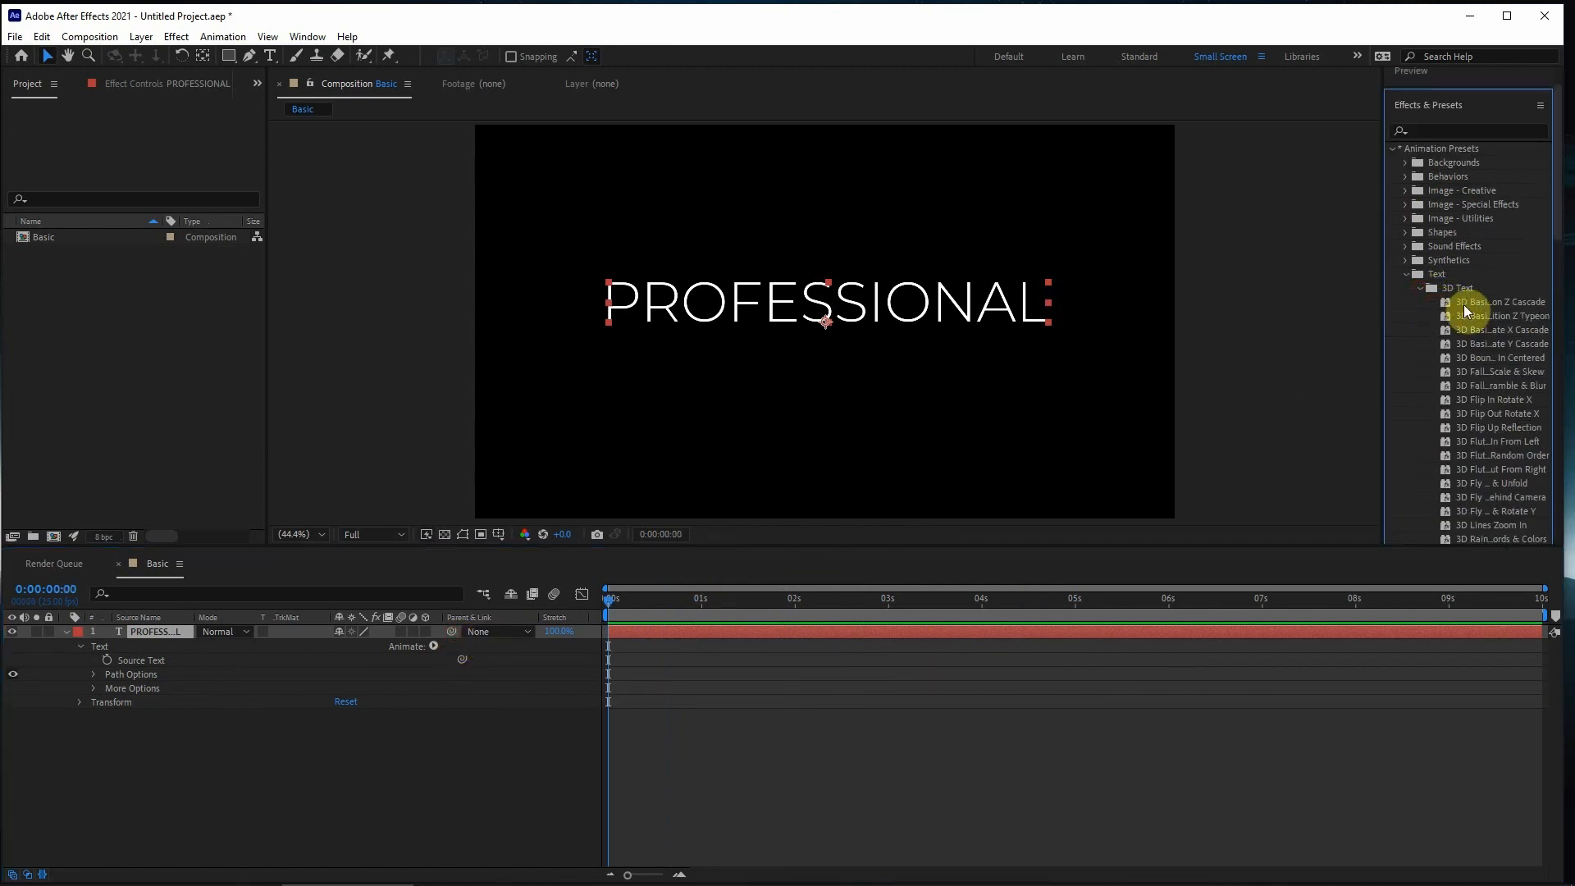
# - Try the 3D Basic Position Z Cascade preset on the PROFESSIONAL layer, preview it and undo it
pyautogui.moveTo(1464, 302); pyautogui.dragTo(610, 633)
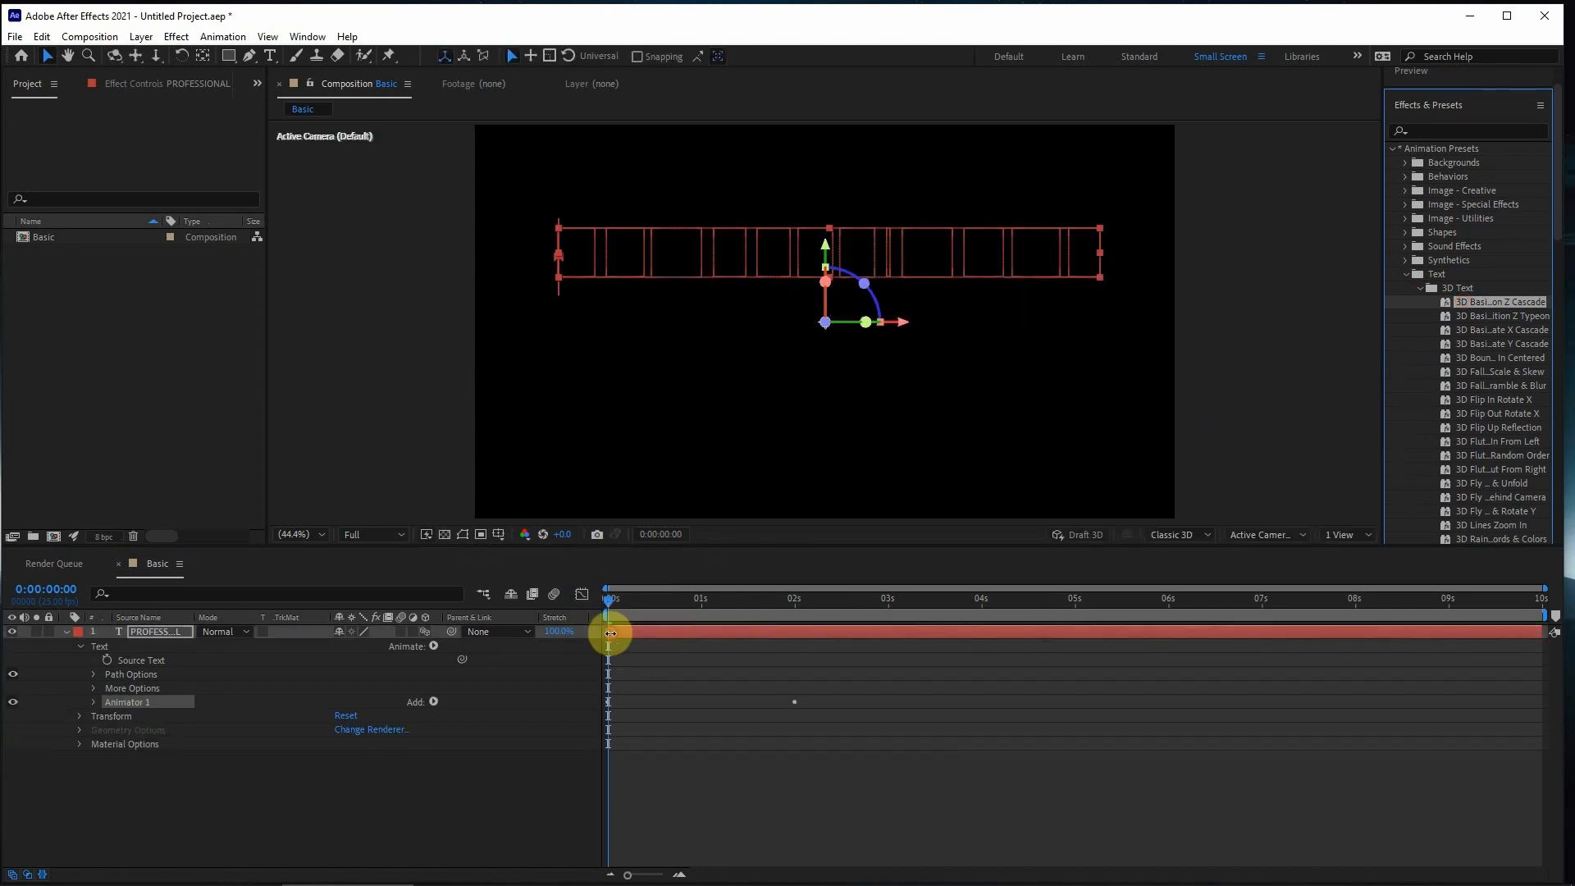
pyautogui.click(779, 800)
pyautogui.press('space')
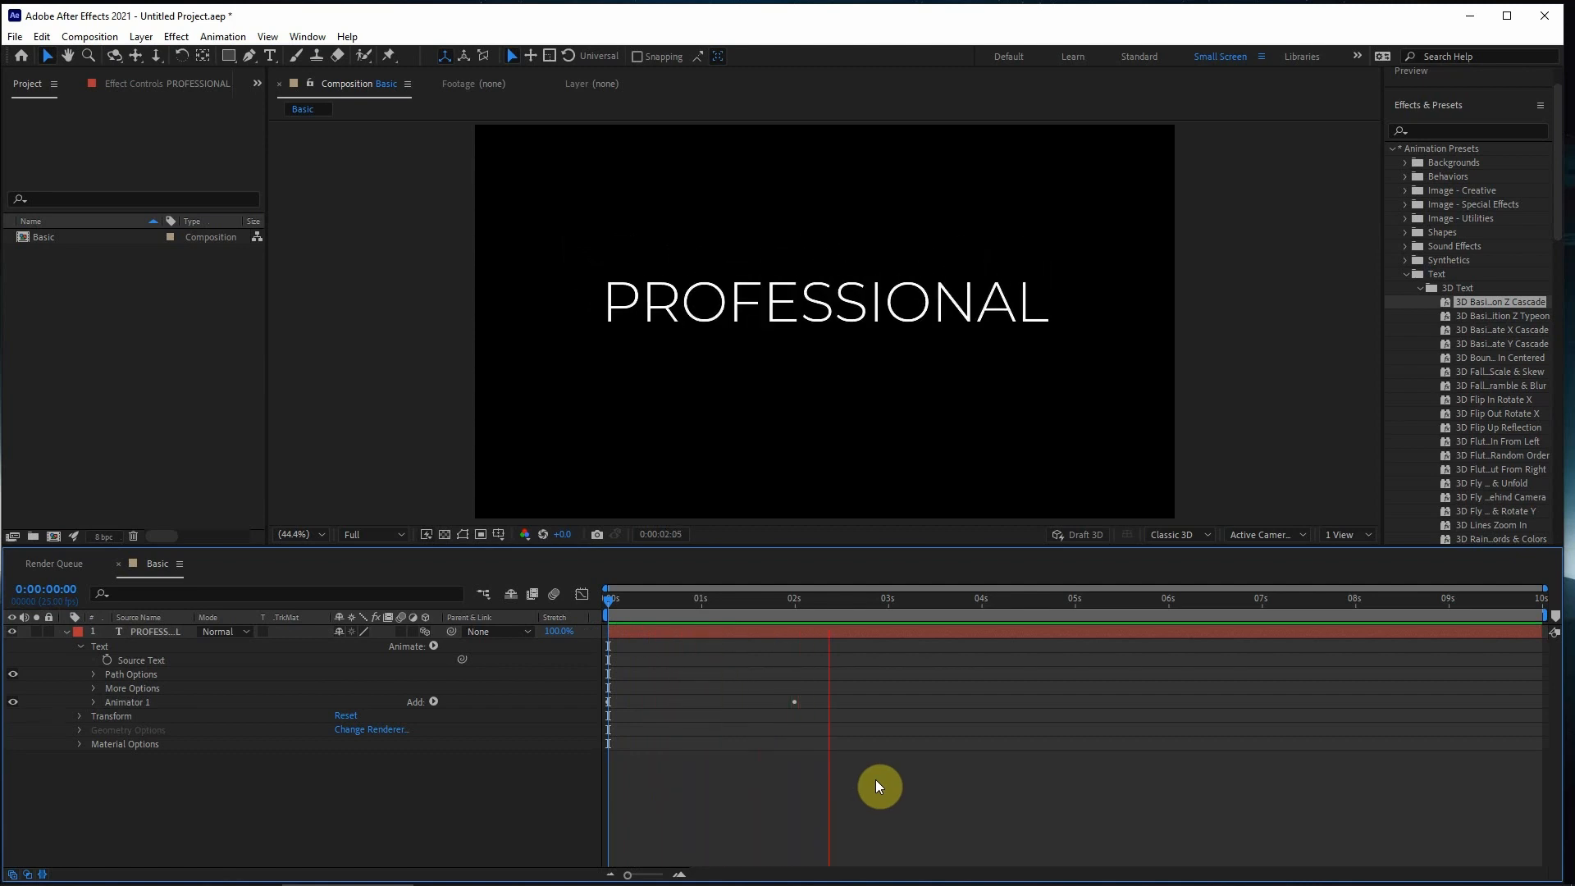
pyautogui.press('space')
pyautogui.hotkey('ctrl', 'z')
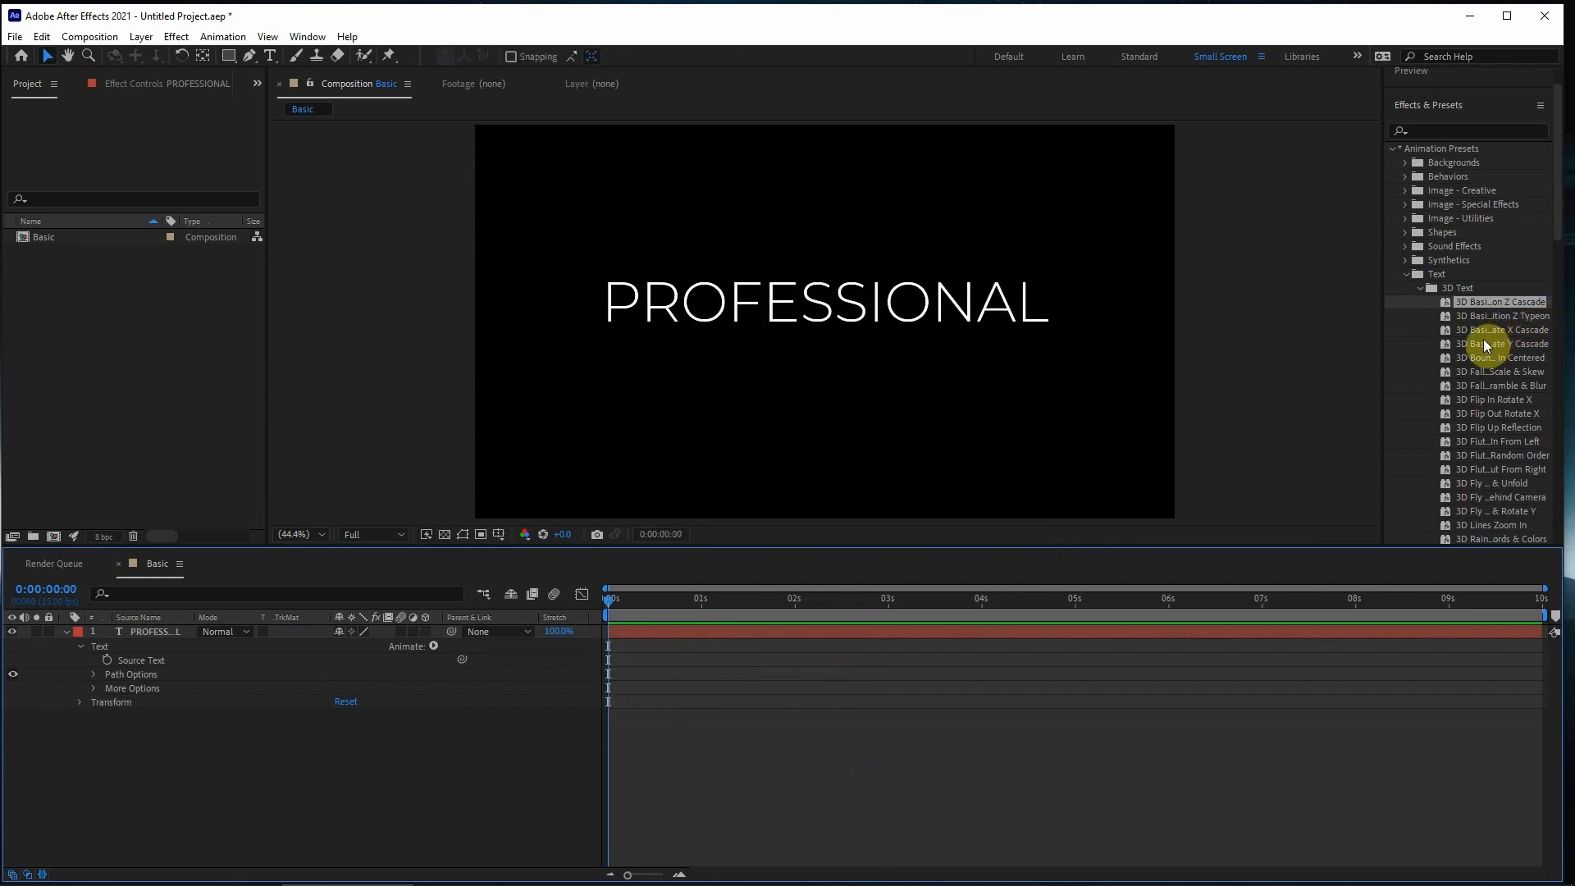
# - Try the 3D Basic Rotate Y Cascade preset on the PROFESSIONAL layer, preview it and undo it
pyautogui.moveTo(1480, 343); pyautogui.dragTo(613, 643)
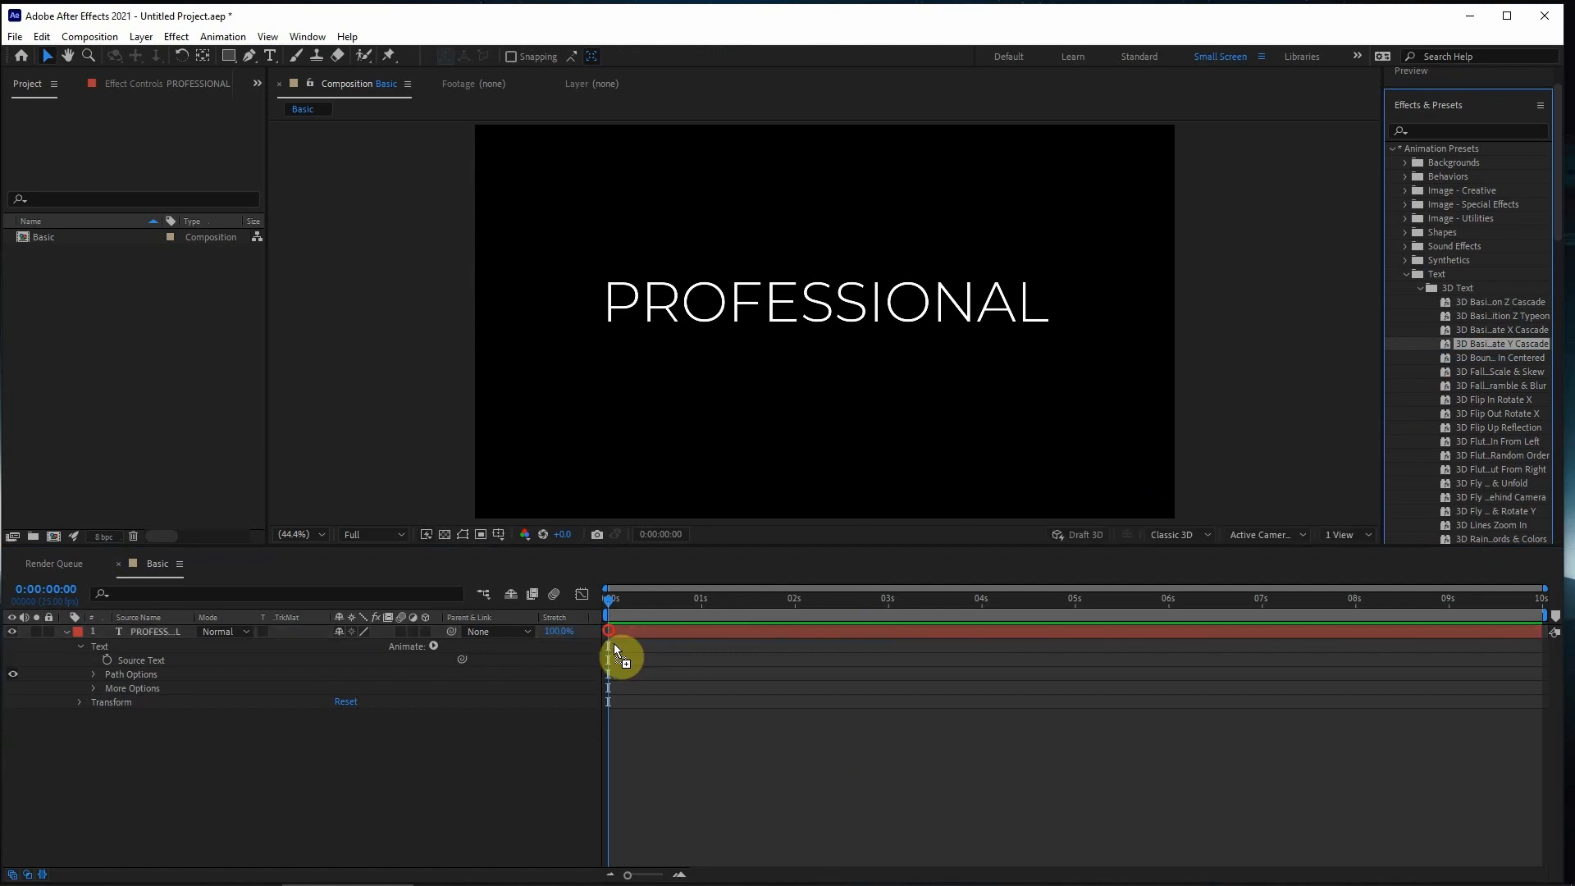
pyautogui.press('space')
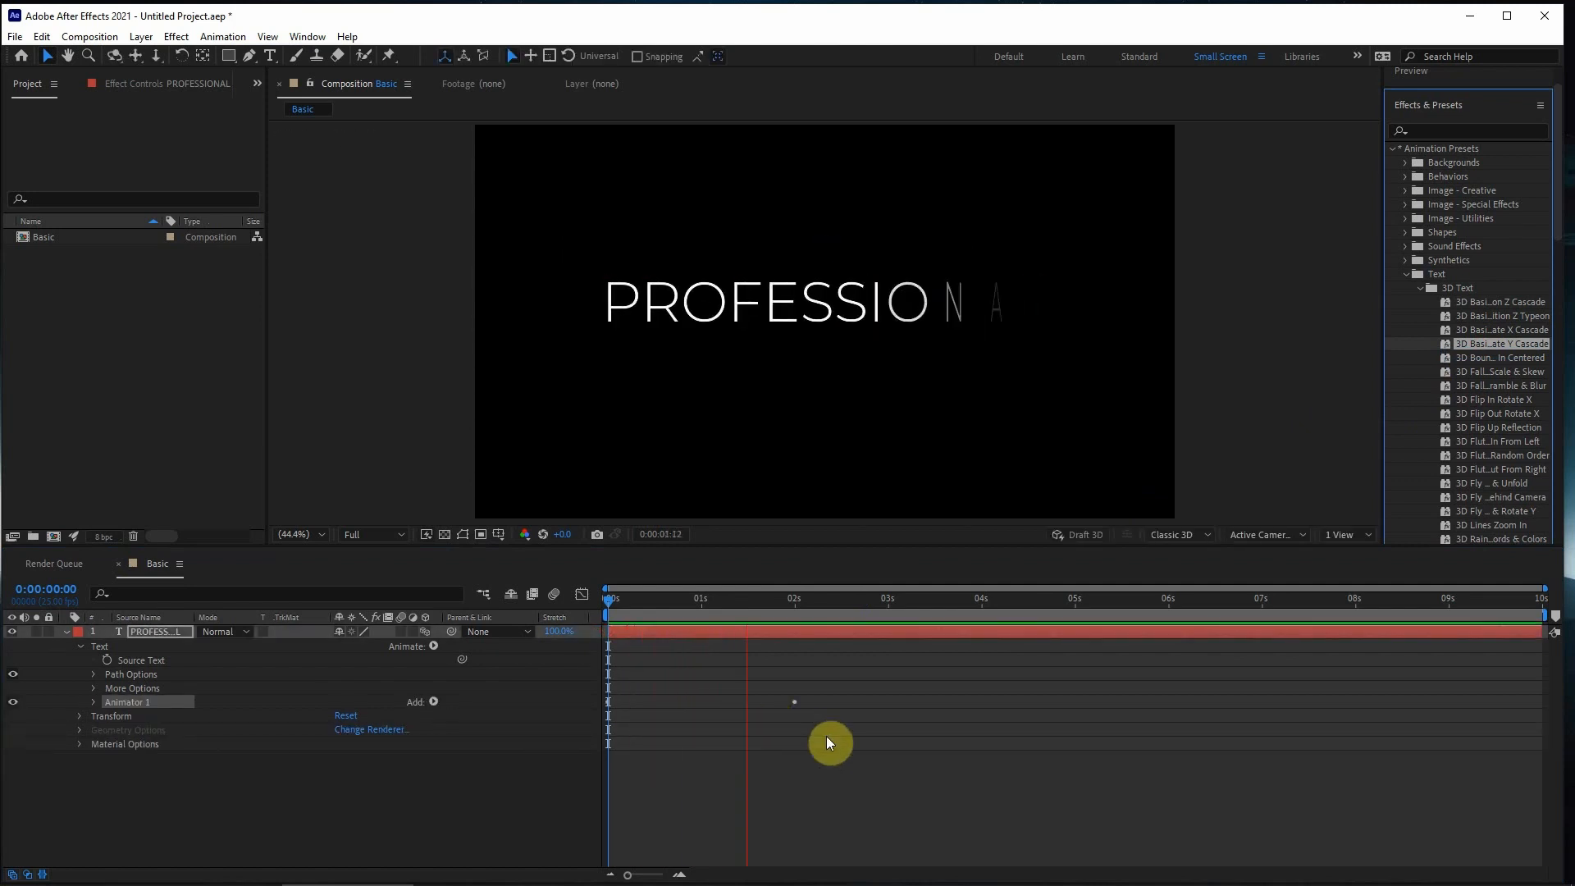
pyautogui.press('space')
pyautogui.hotkey('ctrl', 'z')
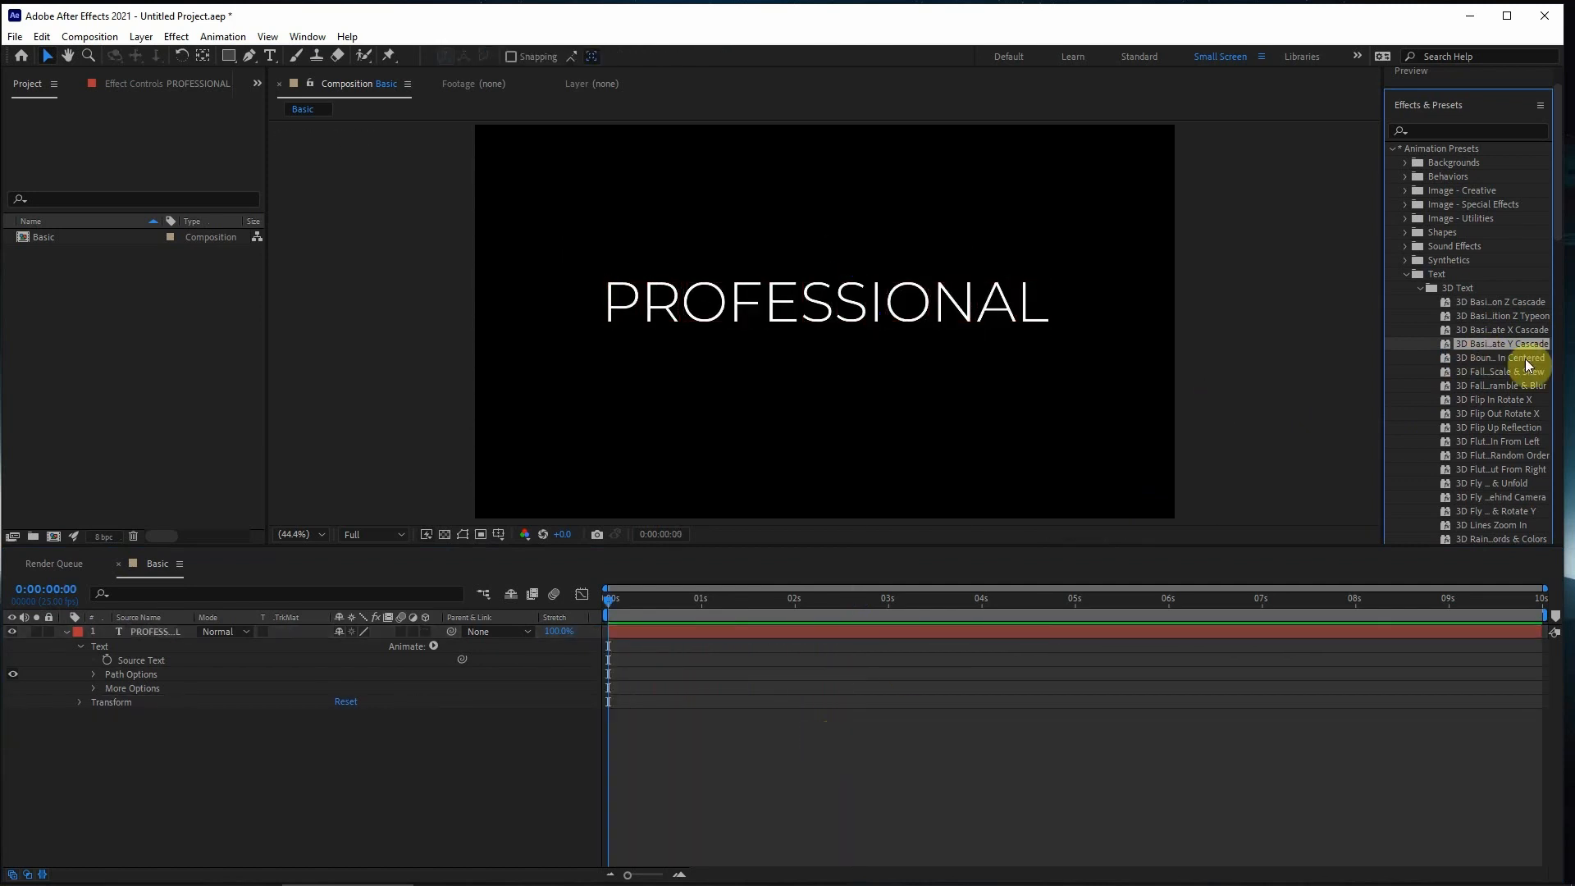
# - Try the 3D Fall Back Scramble & Blur preset on the PROFESSIONAL layer, preview it and undo it
pyautogui.moveTo(1496, 391); pyautogui.dragTo(612, 633)
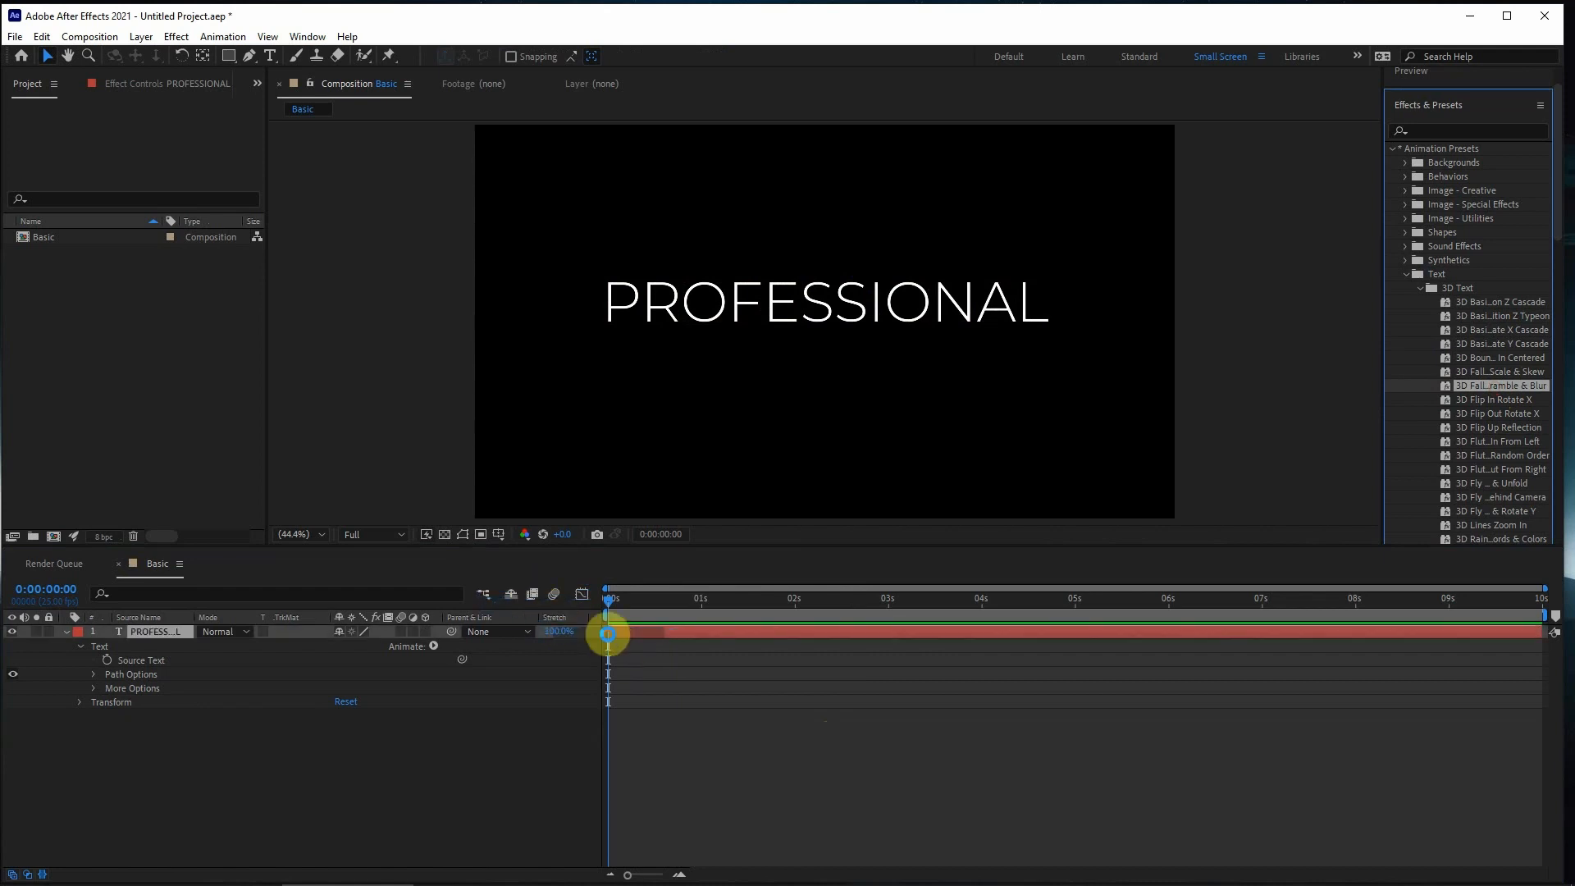
pyautogui.press('space')
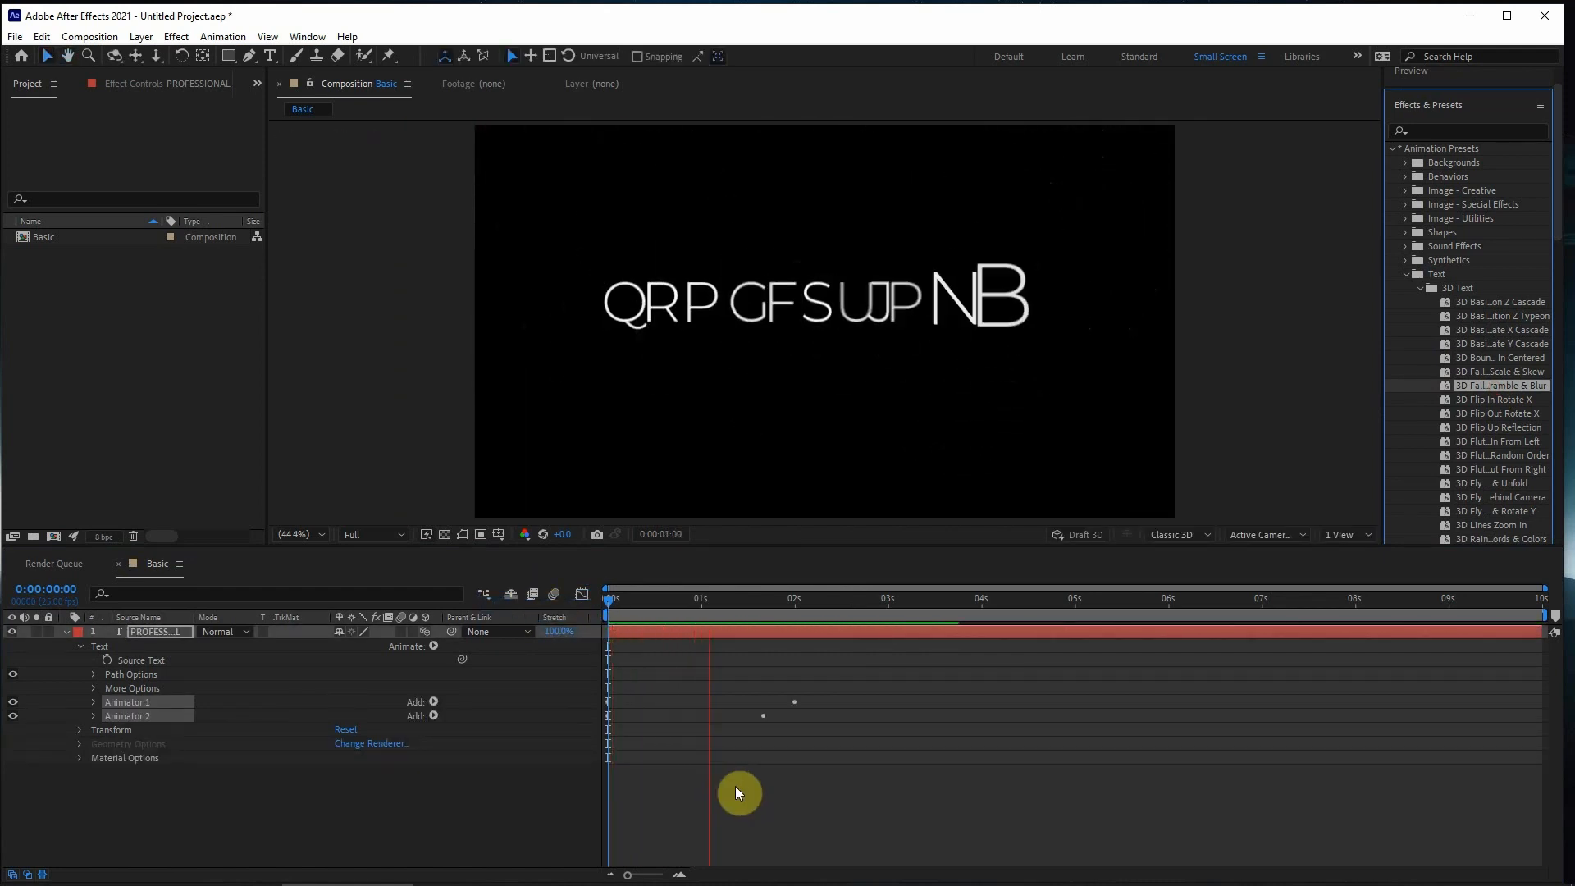
pyautogui.press('space')
pyautogui.hotkey('ctrl', 'z')
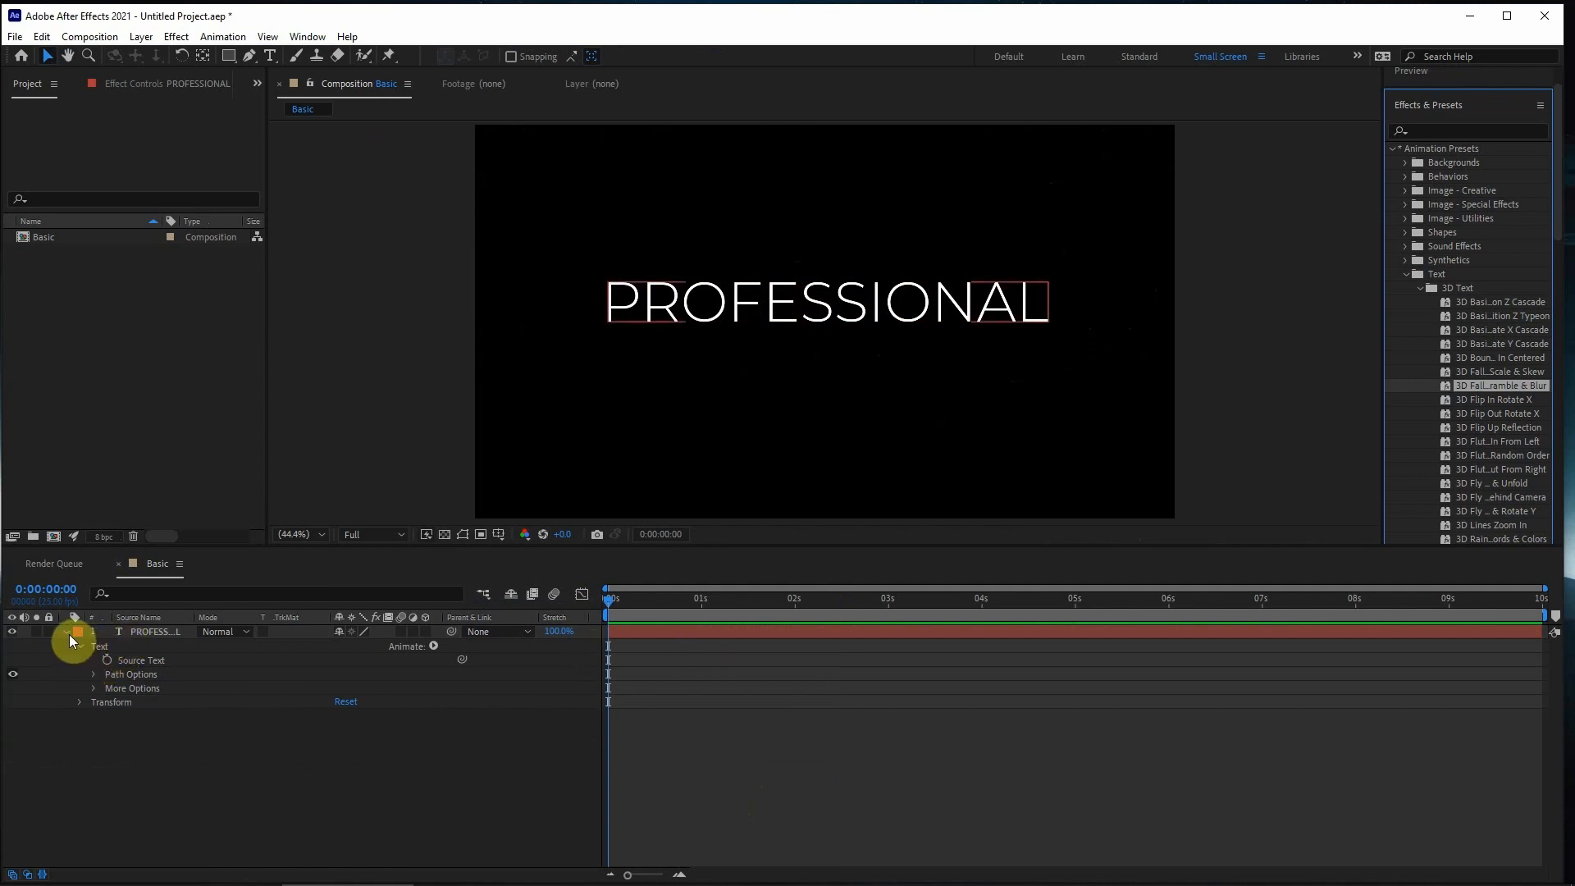
# - Show the PROFESSIONAL layer's Transform properties and set its Position to 910.0, 540.0
pyautogui.click(765, 692)
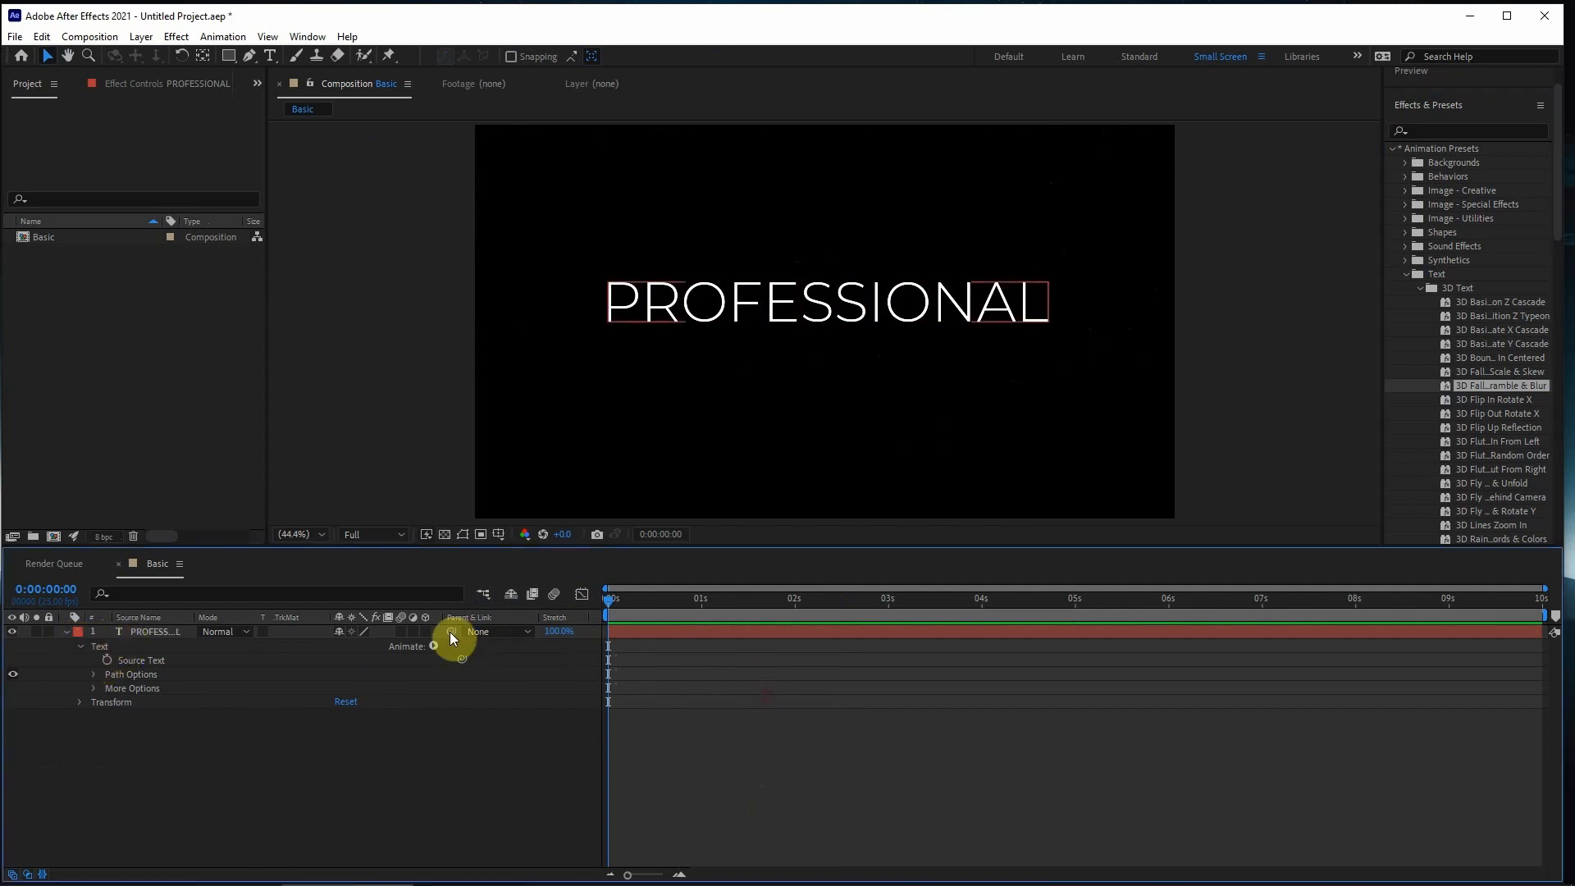
pyautogui.click(65, 633)
pyautogui.click(683, 635)
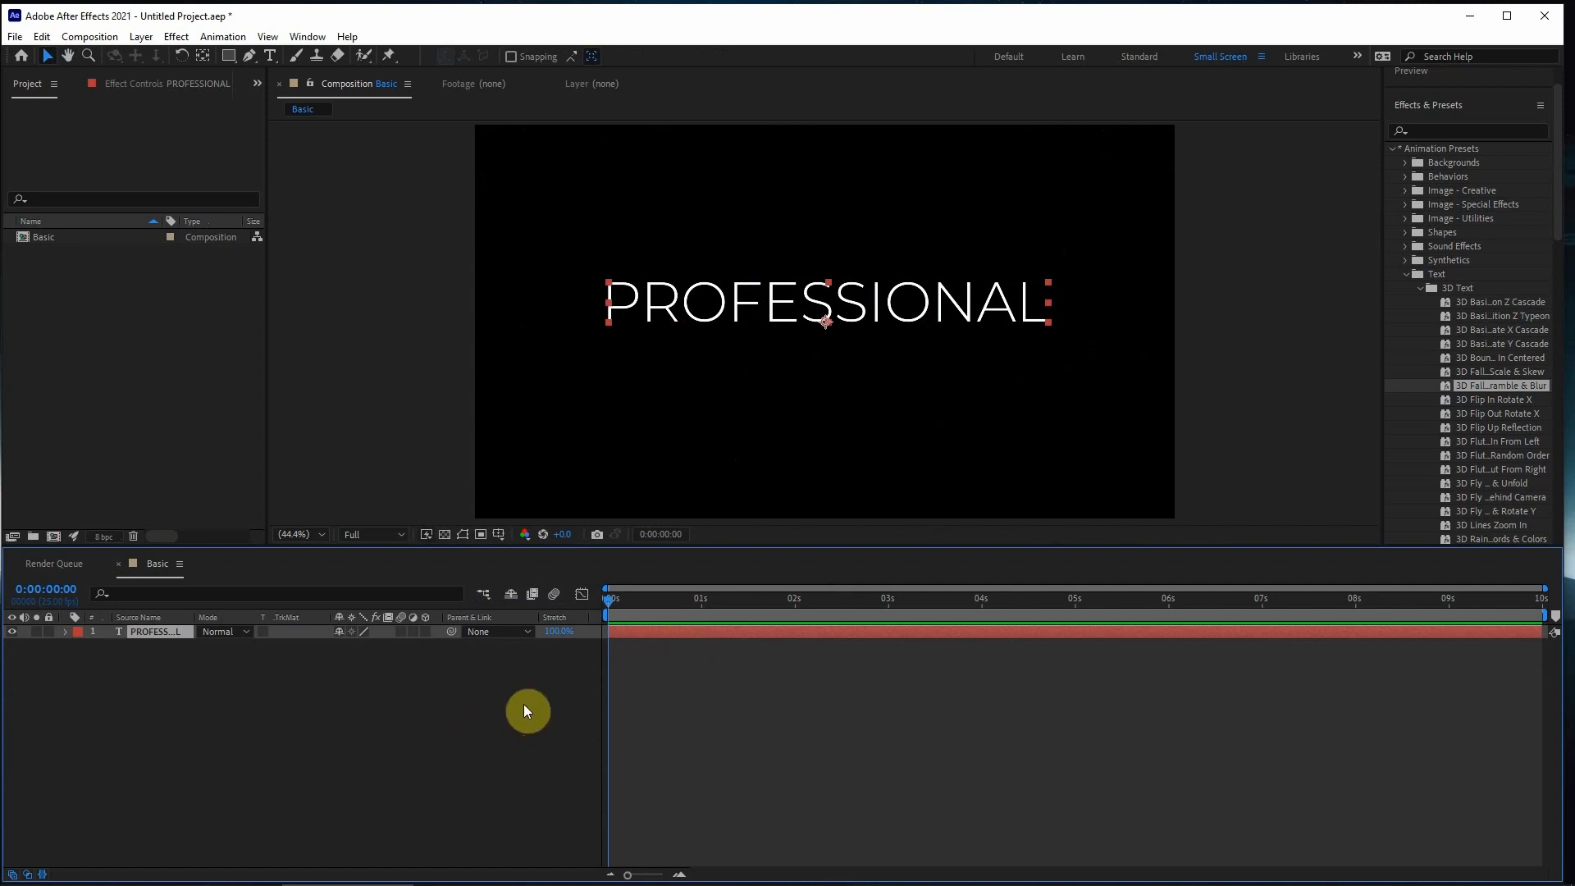
pyautogui.press('p')
pyautogui.click(64, 632)
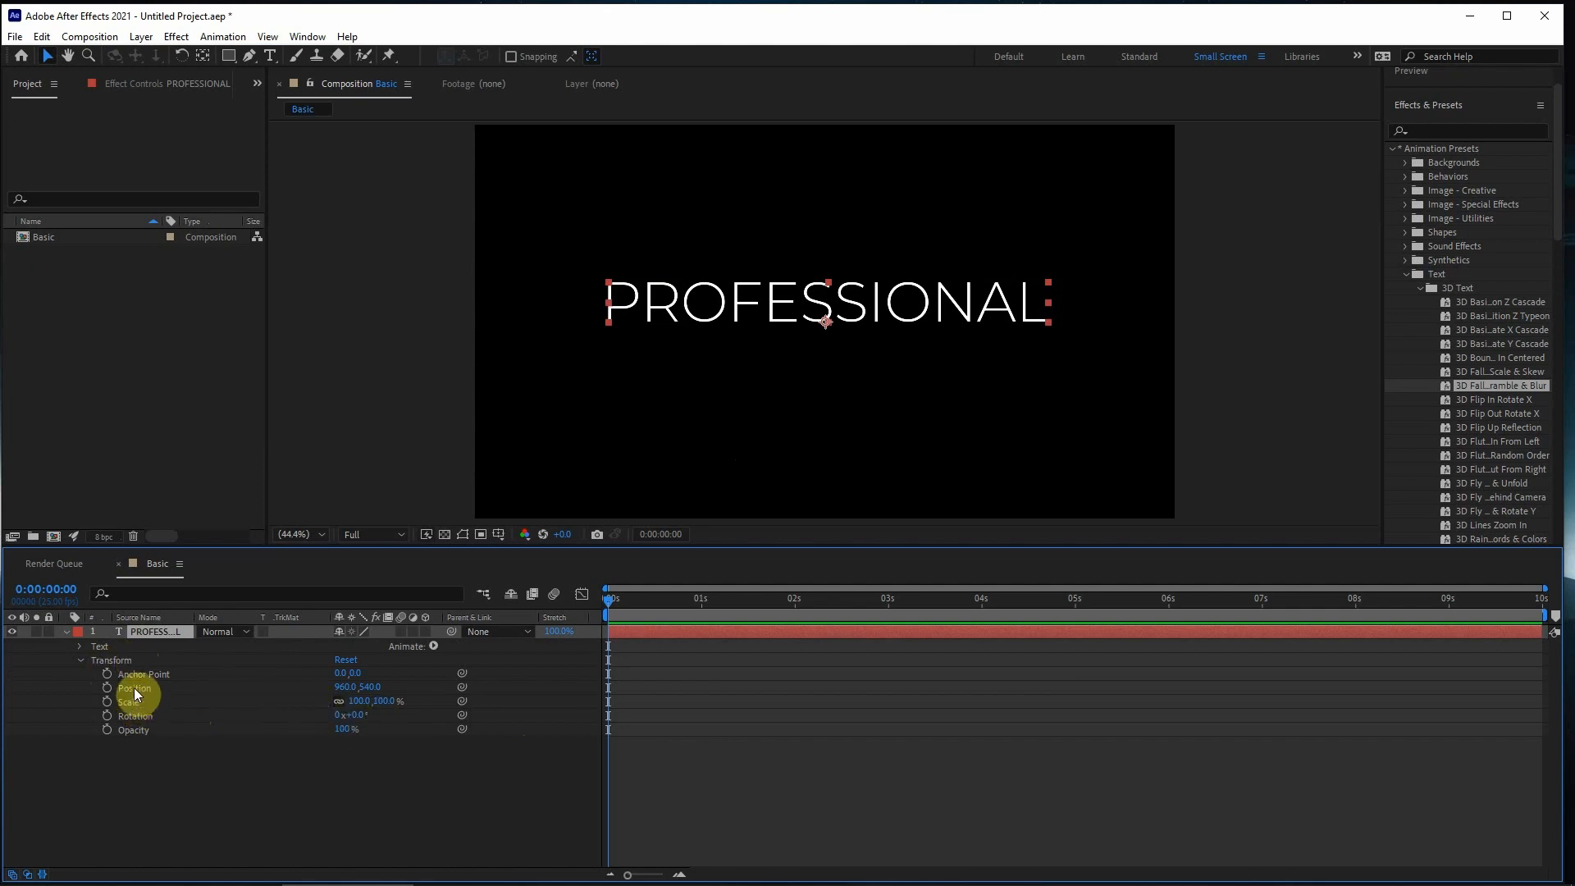
pyautogui.moveTo(345, 689)
pyautogui.mouseDown()
pyautogui.moveTo(274, 686)
pyautogui.moveTo(368, 694)
pyautogui.mouseUp()
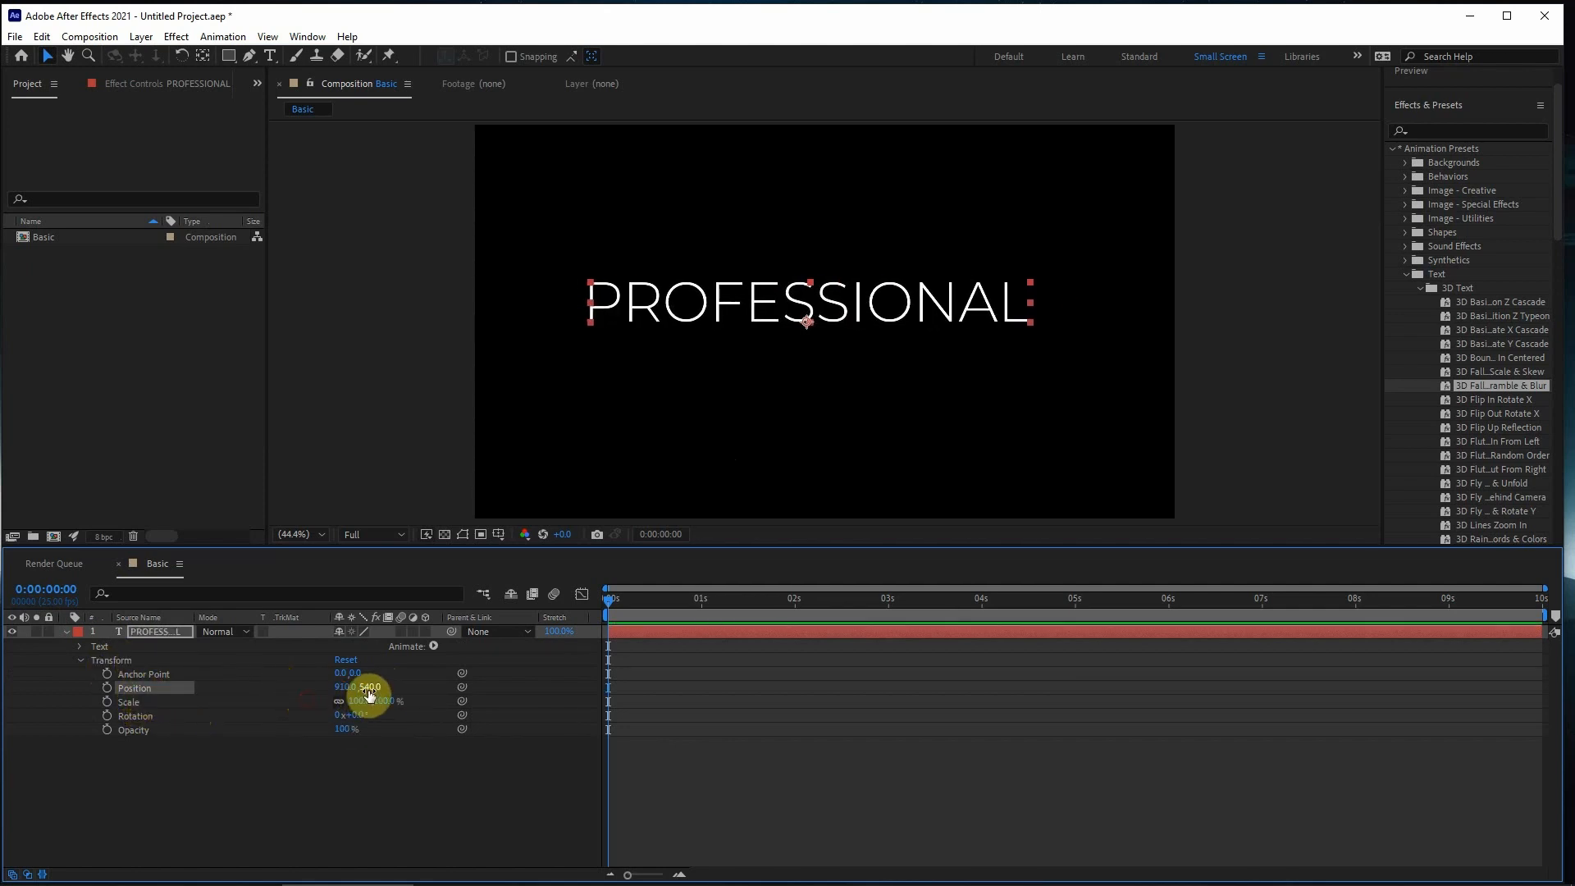
# - Make the PROFESSIONAL layer a 3D layer and set its Position to 879.0, 555.0, 43.0
pyautogui.click(426, 631)
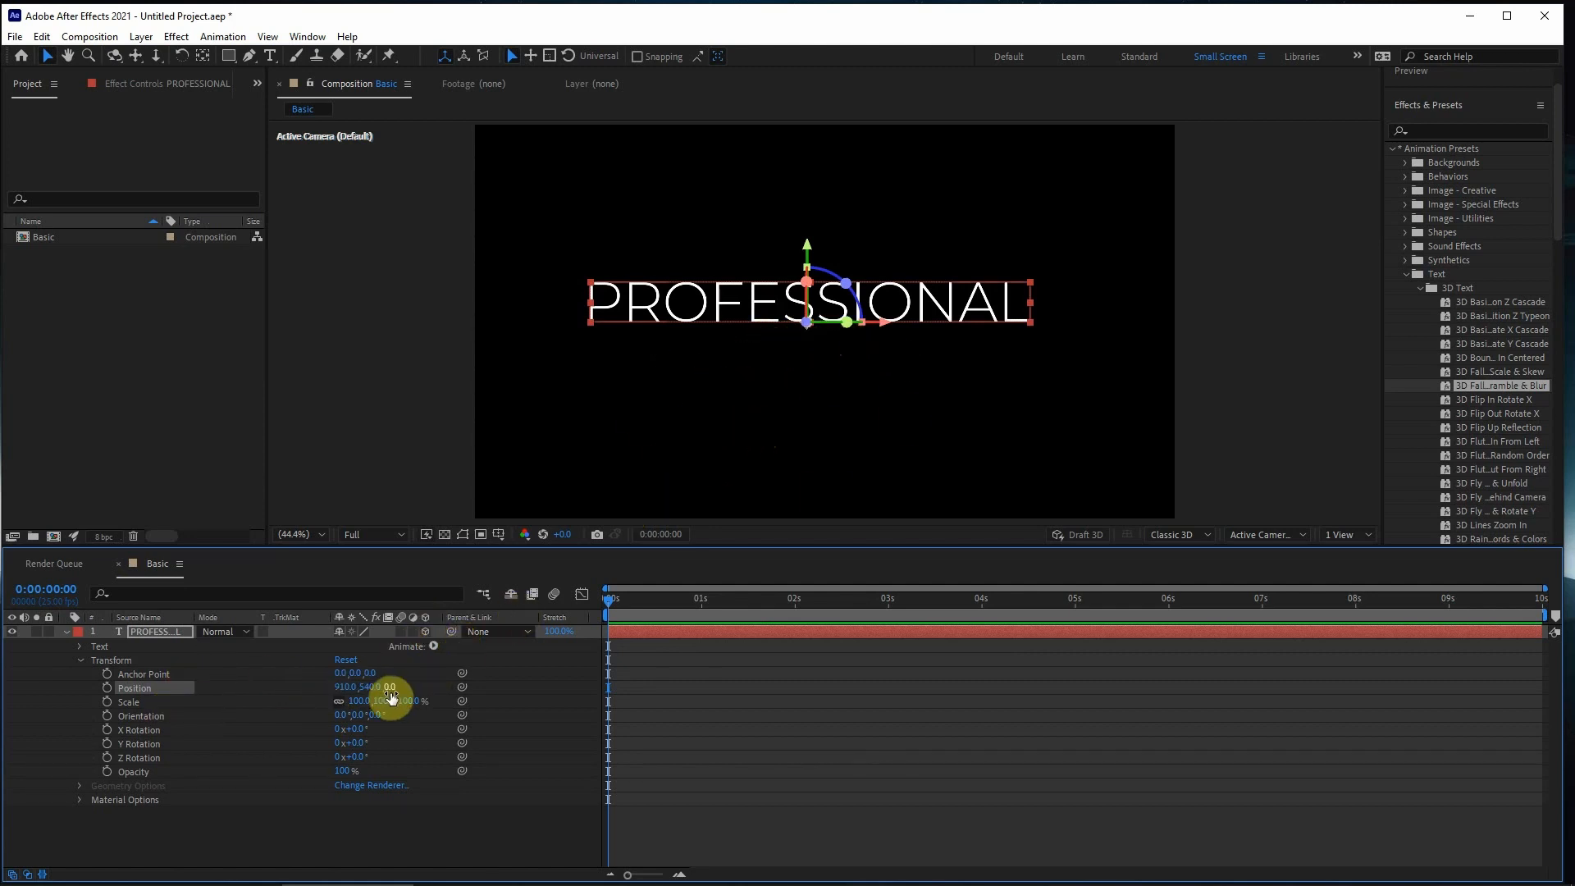
pyautogui.moveTo(387, 689); pyautogui.dragTo(211, 675)
pyautogui.hotkey('ctrl', 'z')
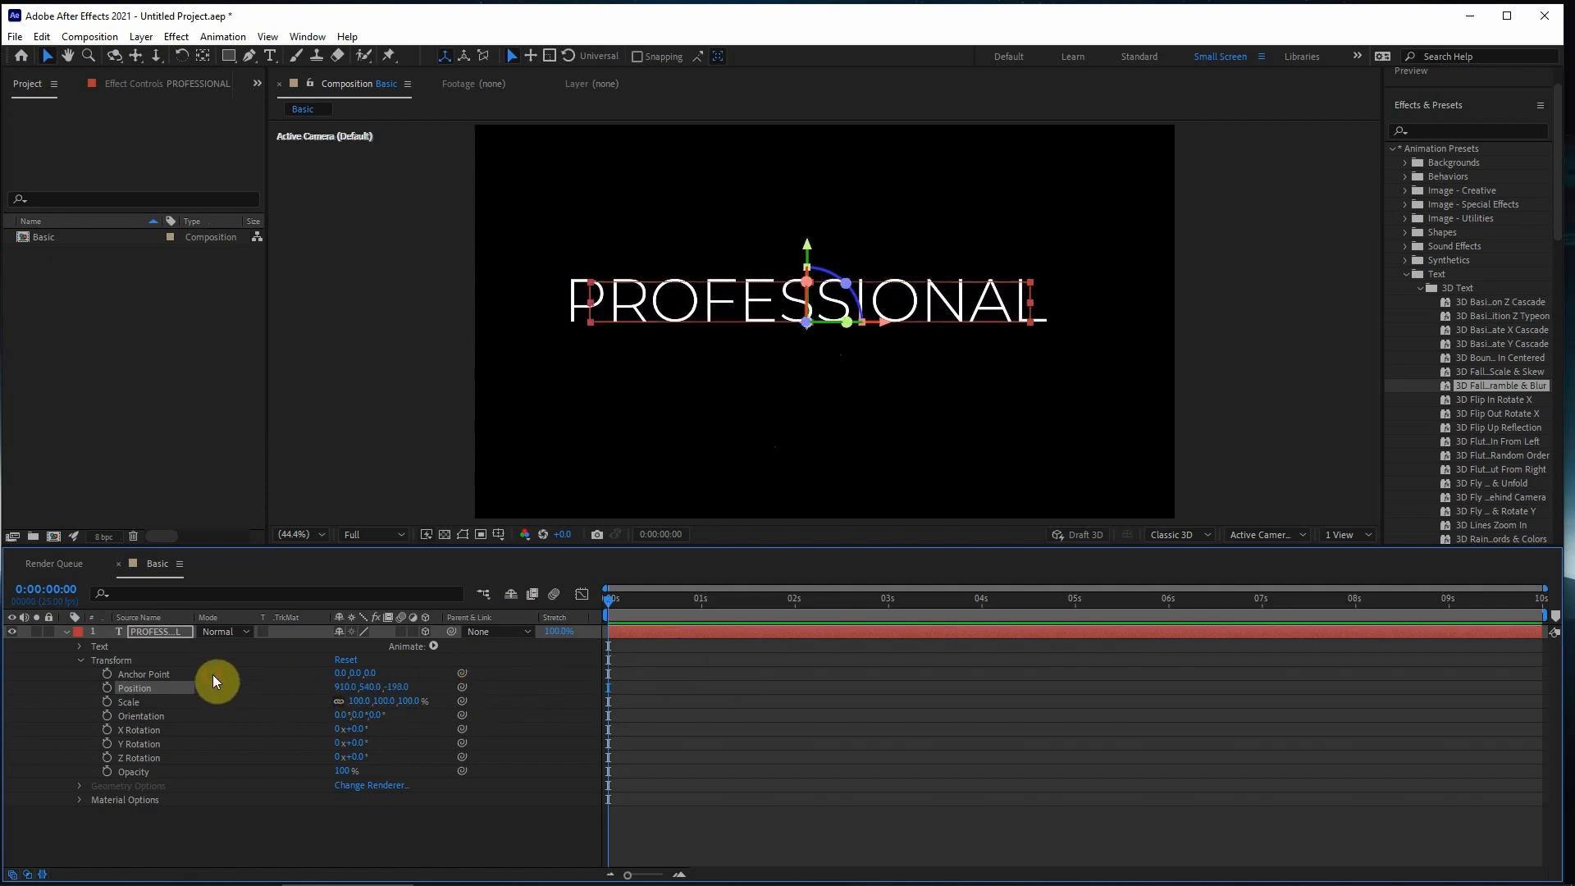
pyautogui.moveTo(340, 689); pyautogui.dragTo(429, 696)
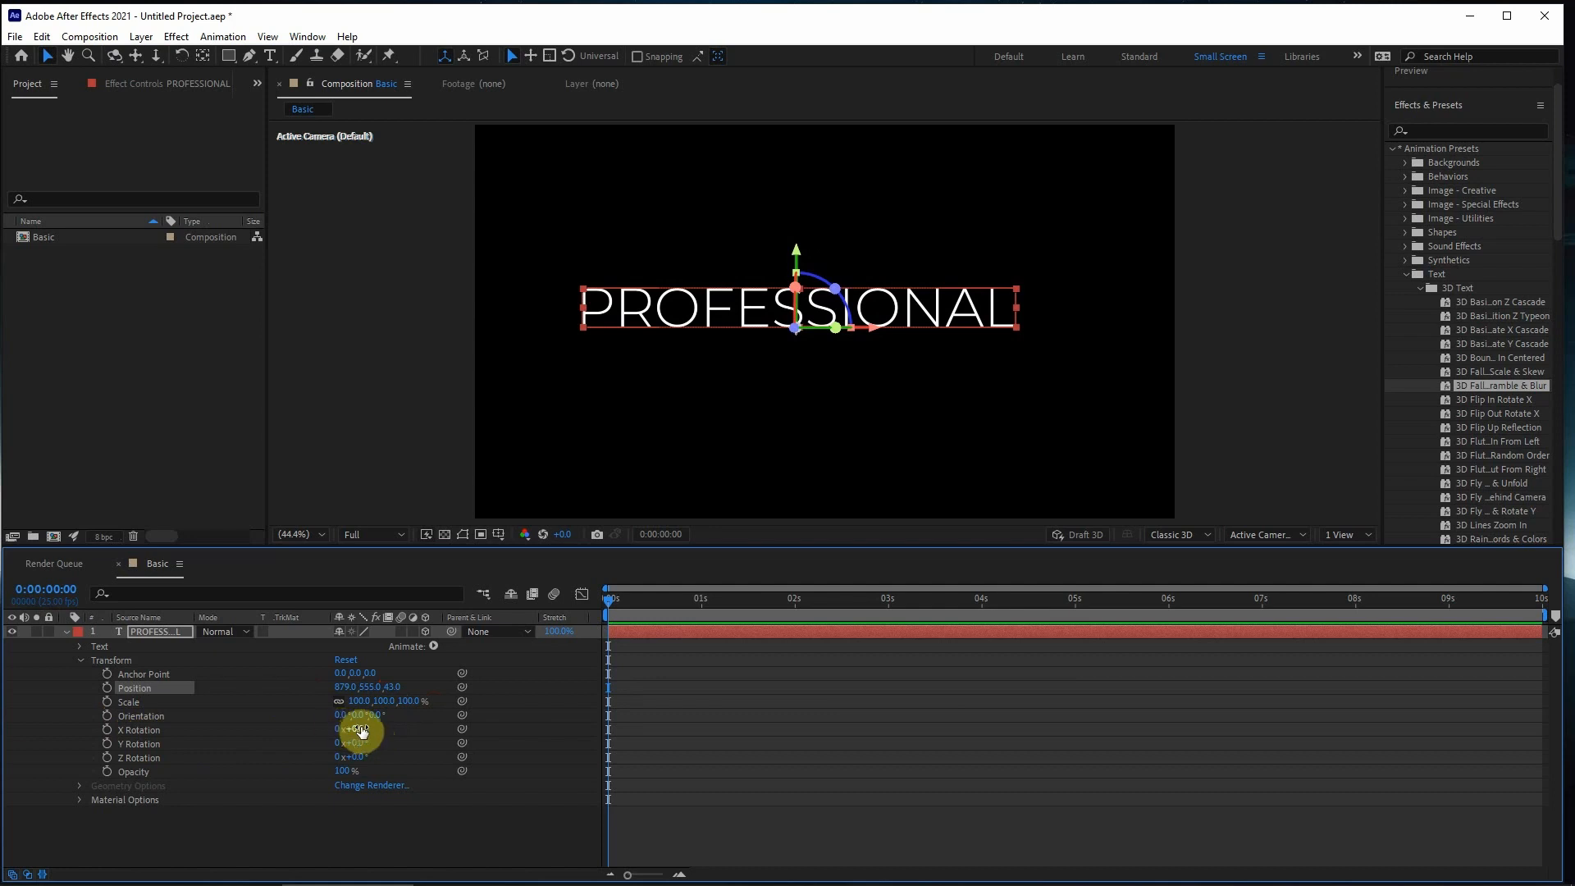
# - Keyframe X, Y and Z Rotation at 0:00:00:00, then set them to 1x+27.0°, 0x+355.0° and 0x+329.0° at 0:00:03:08
pyautogui.moveTo(359, 729); pyautogui.dragTo(603, 733)
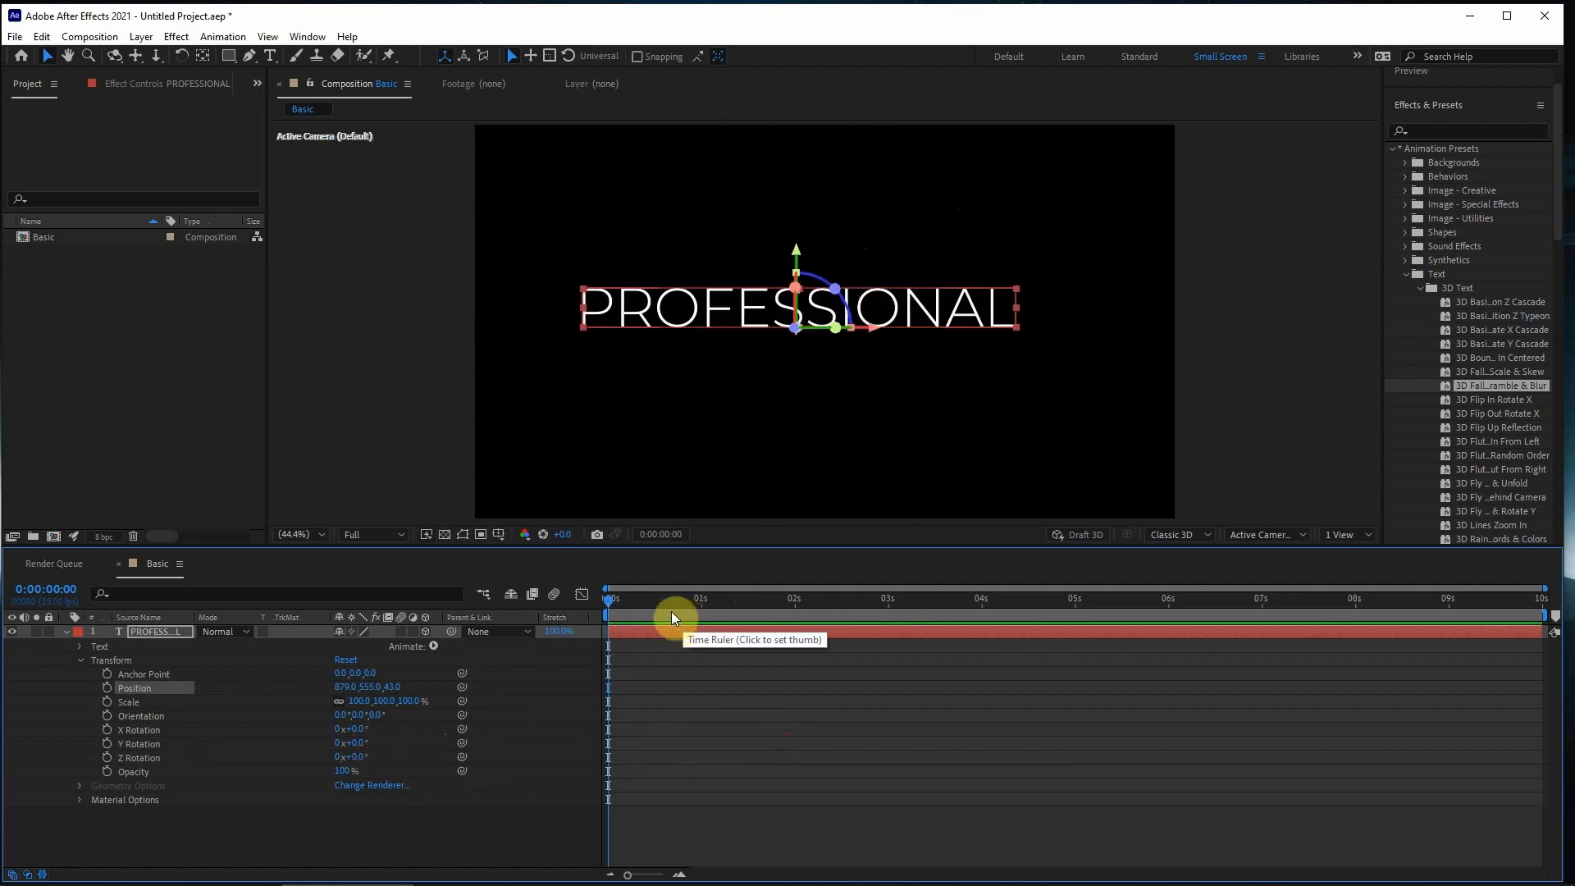
pyautogui.click(106, 729)
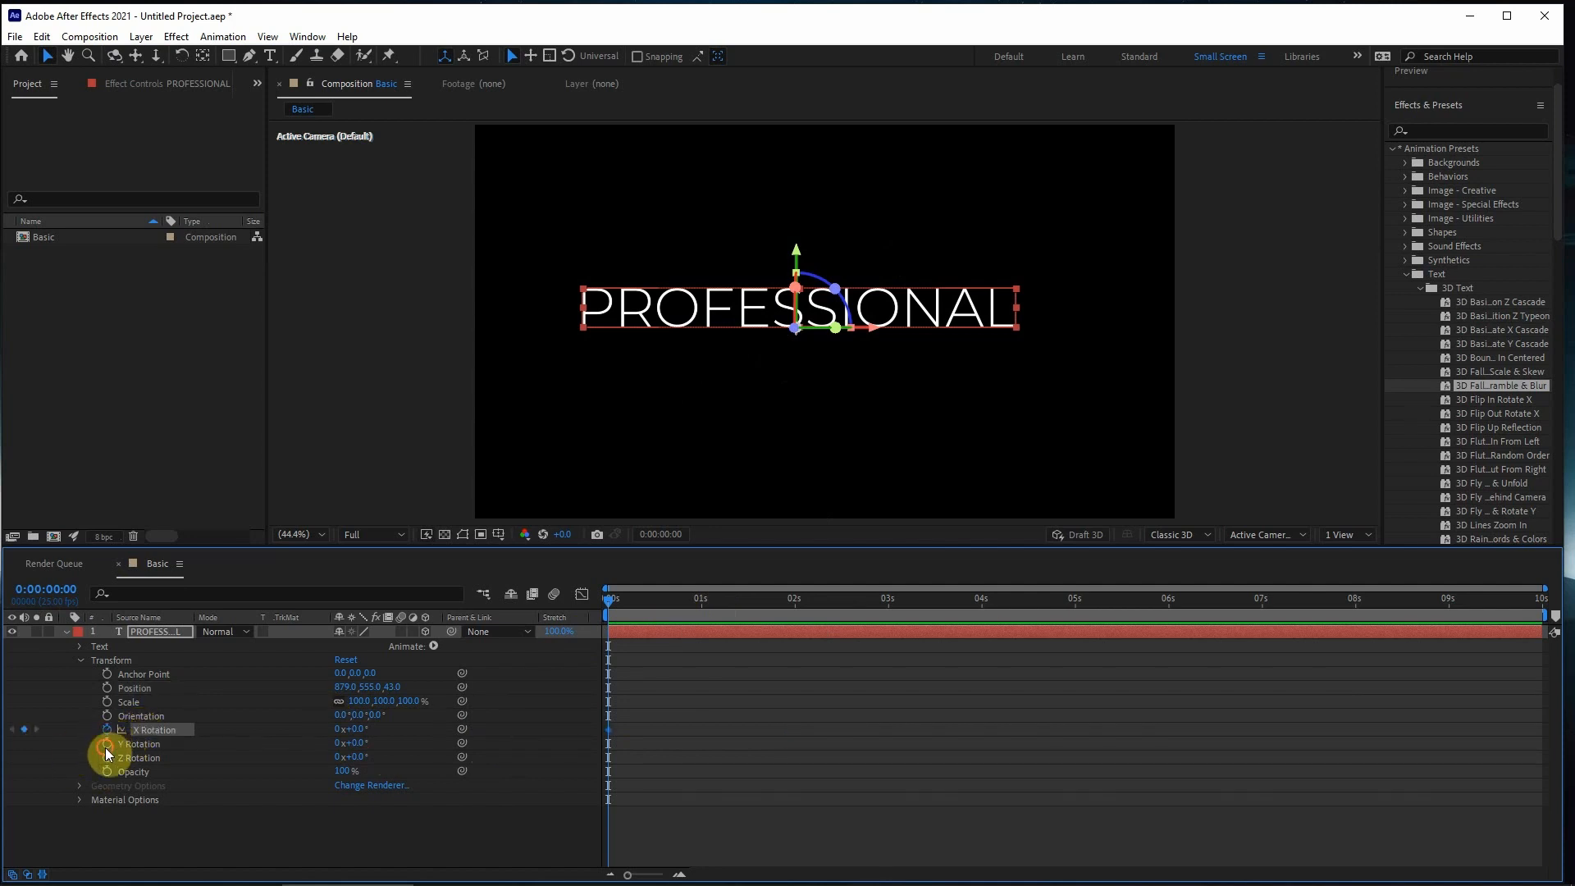
pyautogui.click(107, 743)
pyautogui.click(107, 757)
pyautogui.moveTo(749, 617); pyautogui.dragTo(918, 607)
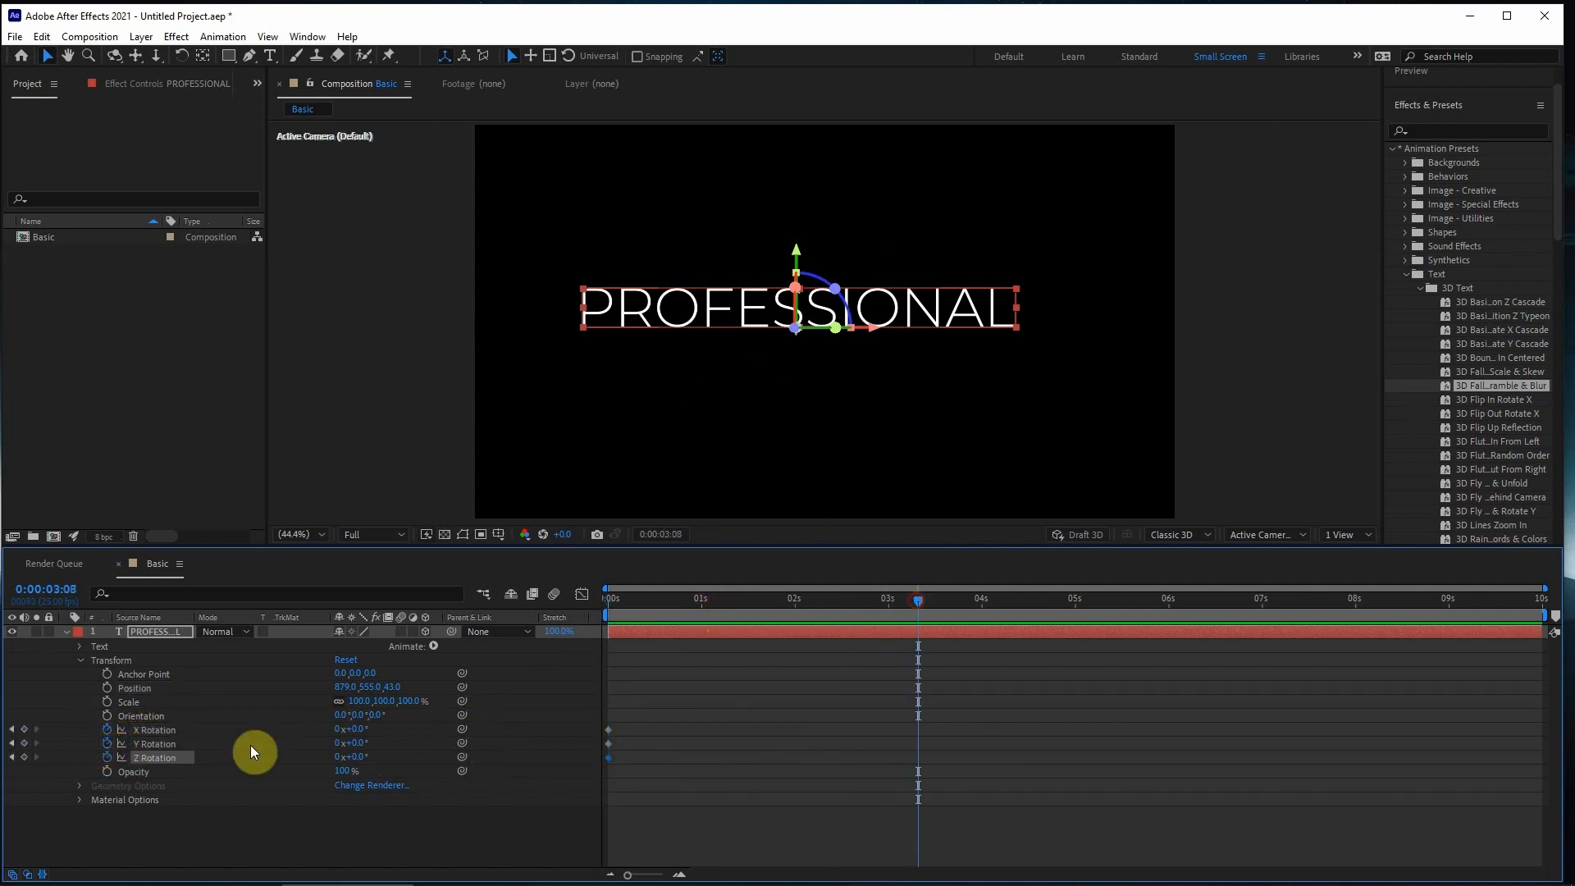
pyautogui.moveTo(366, 727); pyautogui.dragTo(628, 761)
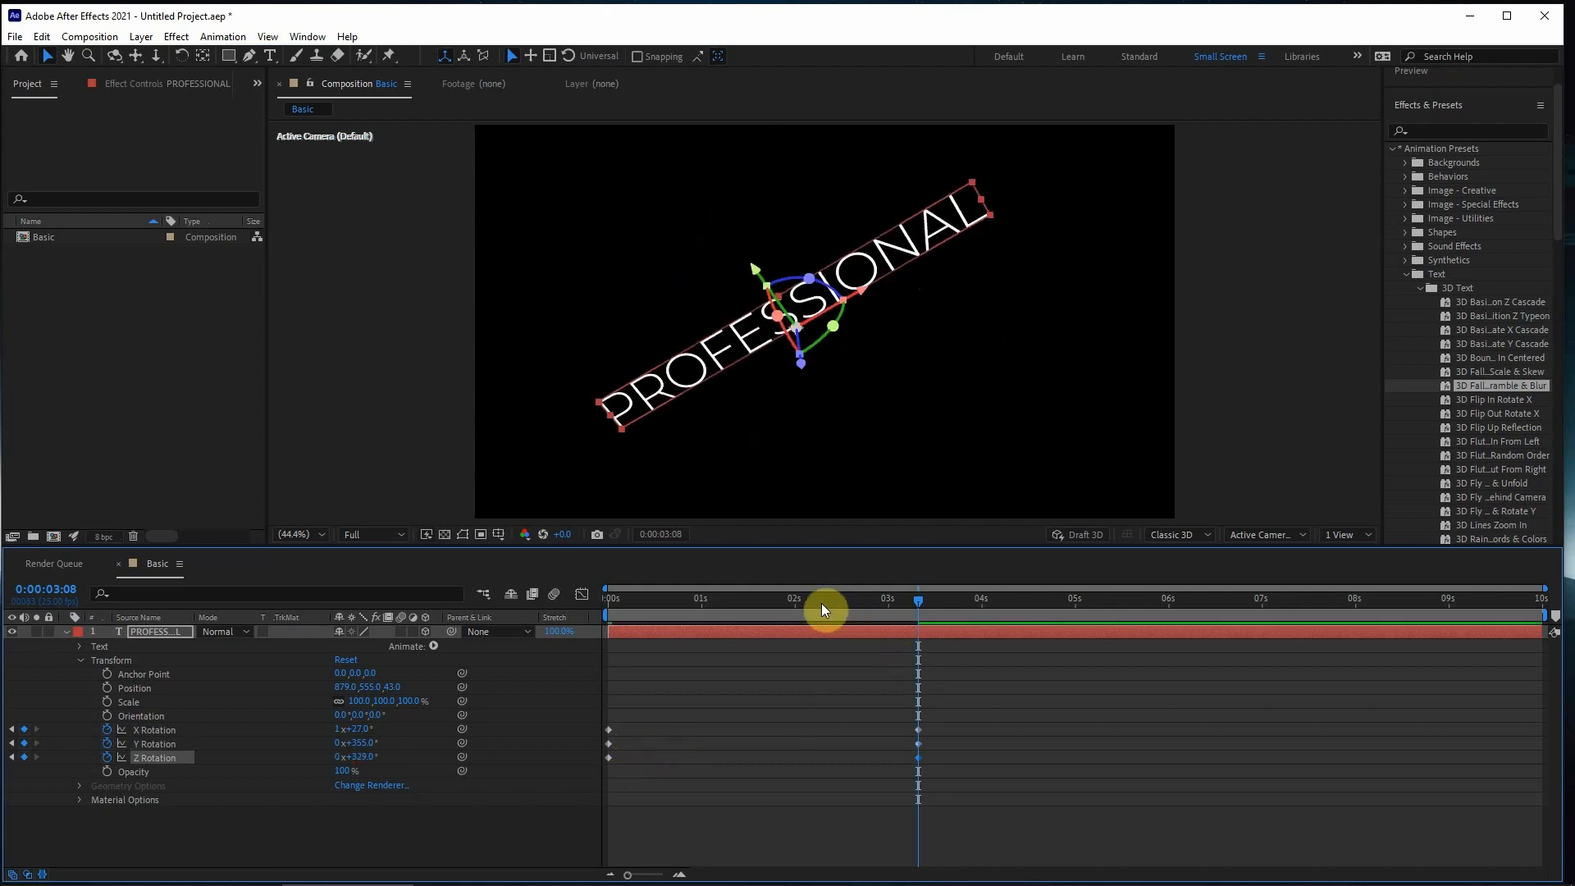
# - Preview the 3D rotation animation from the start and delete all X, Y and Z Rotation keyframes
pyautogui.moveTo(823, 606); pyautogui.dragTo(358, 640)
pyautogui.press('space')
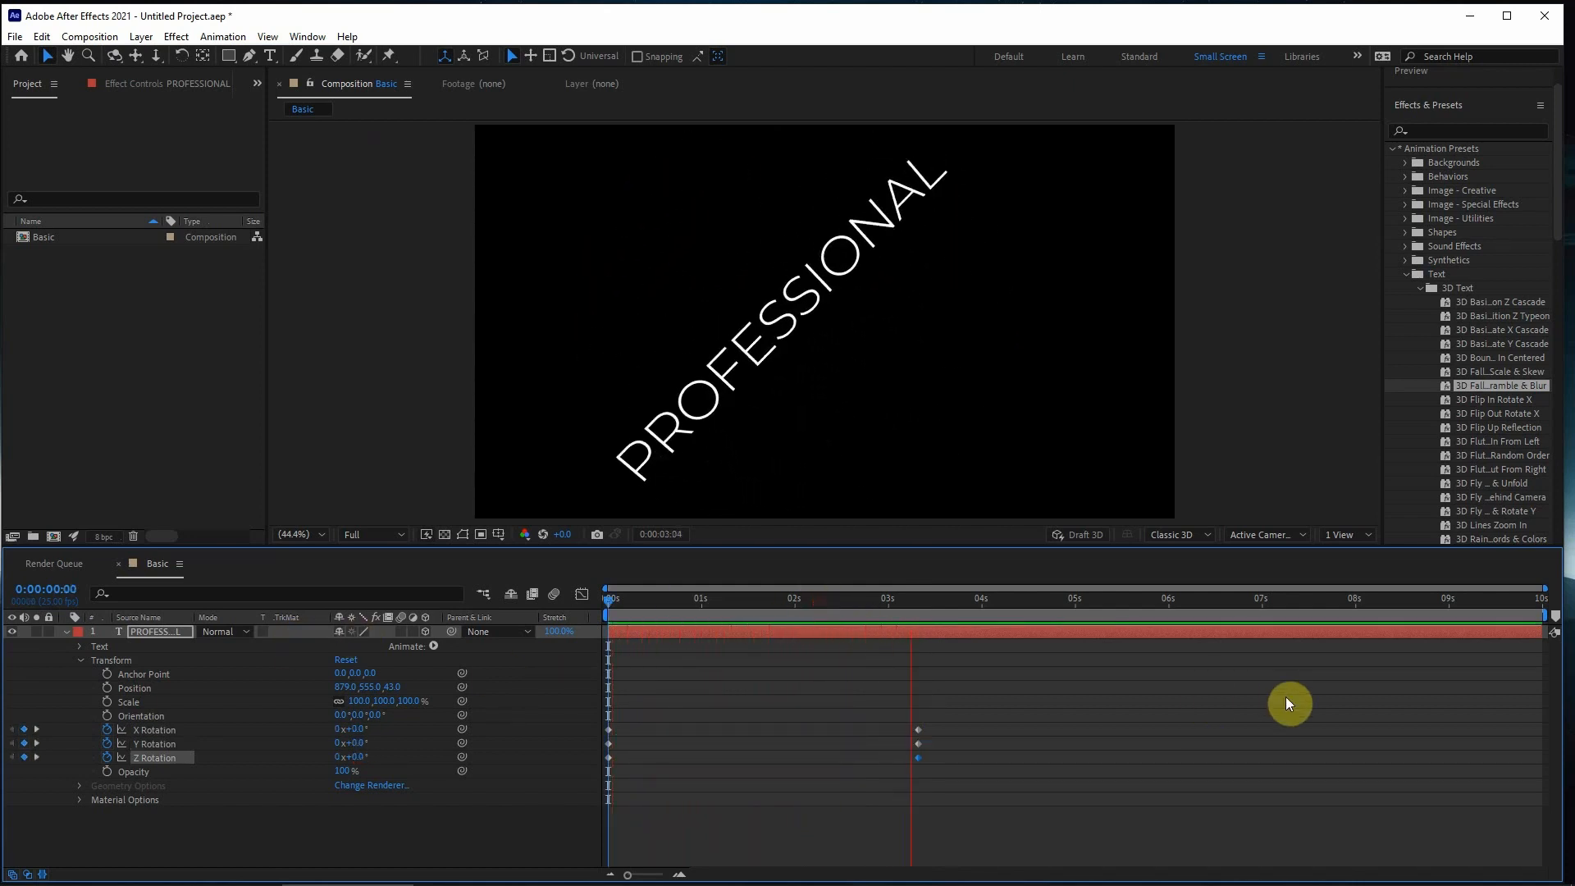
pyautogui.press('space')
pyautogui.moveTo(1003, 669); pyautogui.dragTo(582, 774)
pyautogui.press('Home')
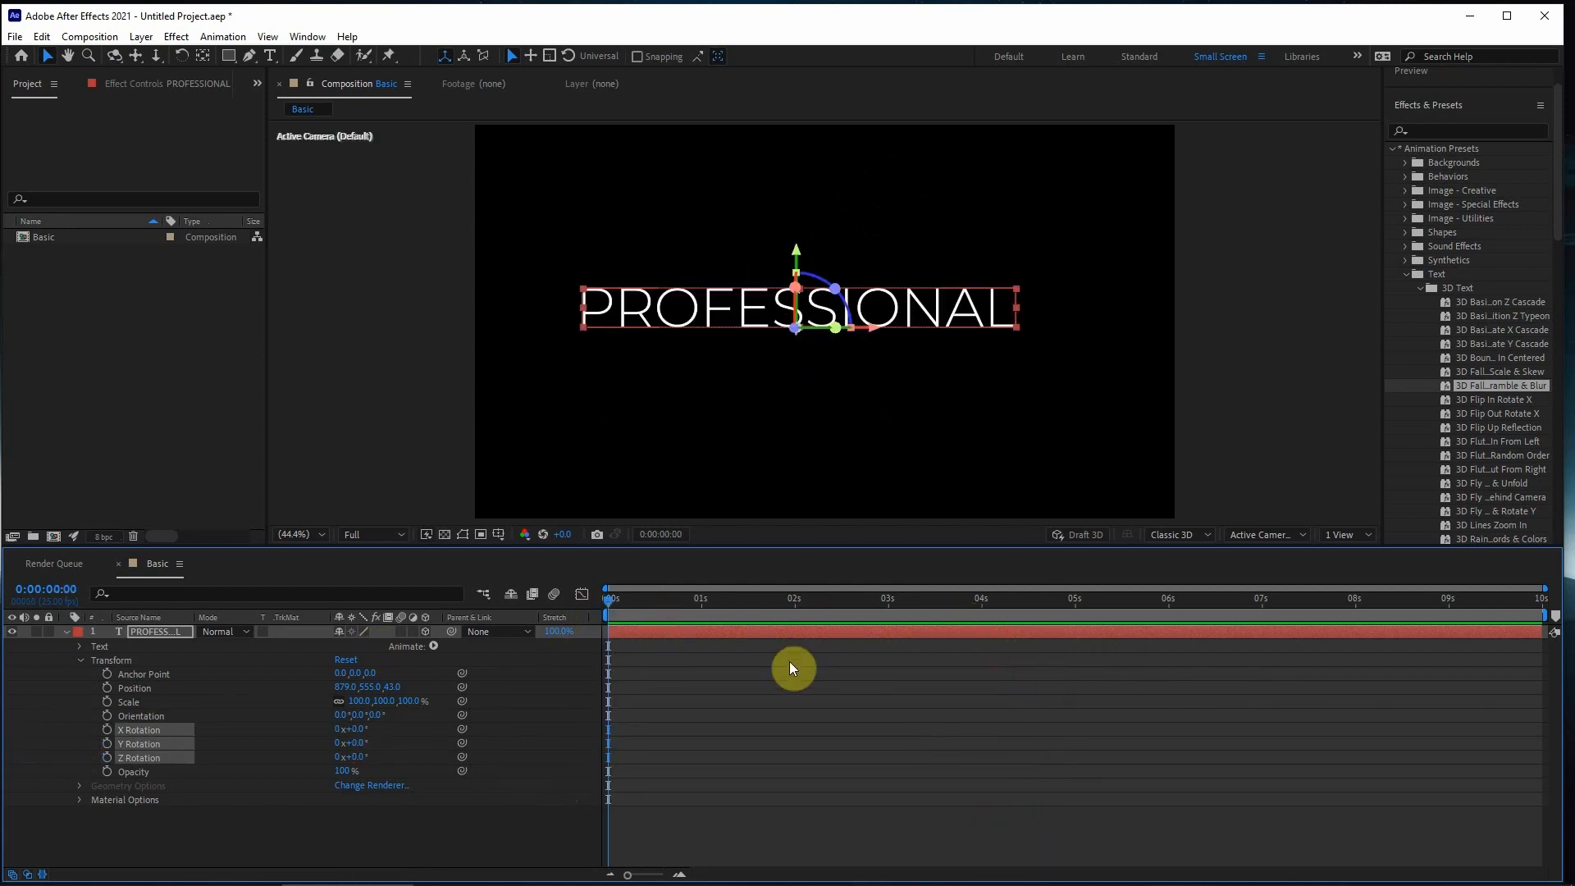
# - Collapse the PROFESSIONAL layer's properties in the timeline and reselect the layer
pyautogui.click(65, 631)
pyautogui.click(828, 699)
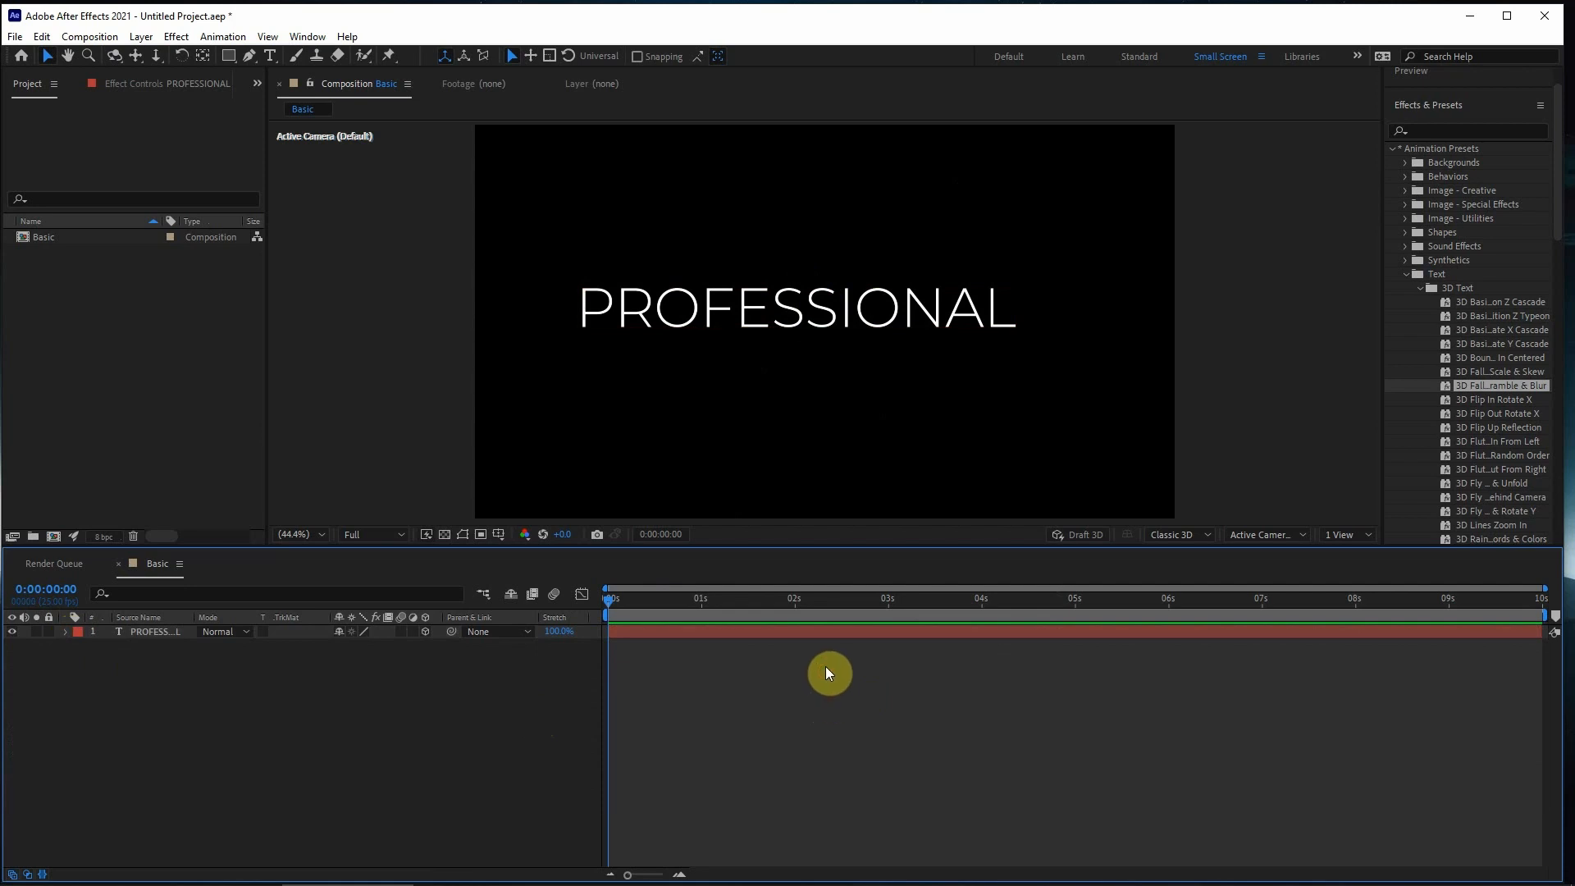
pyautogui.click(758, 632)
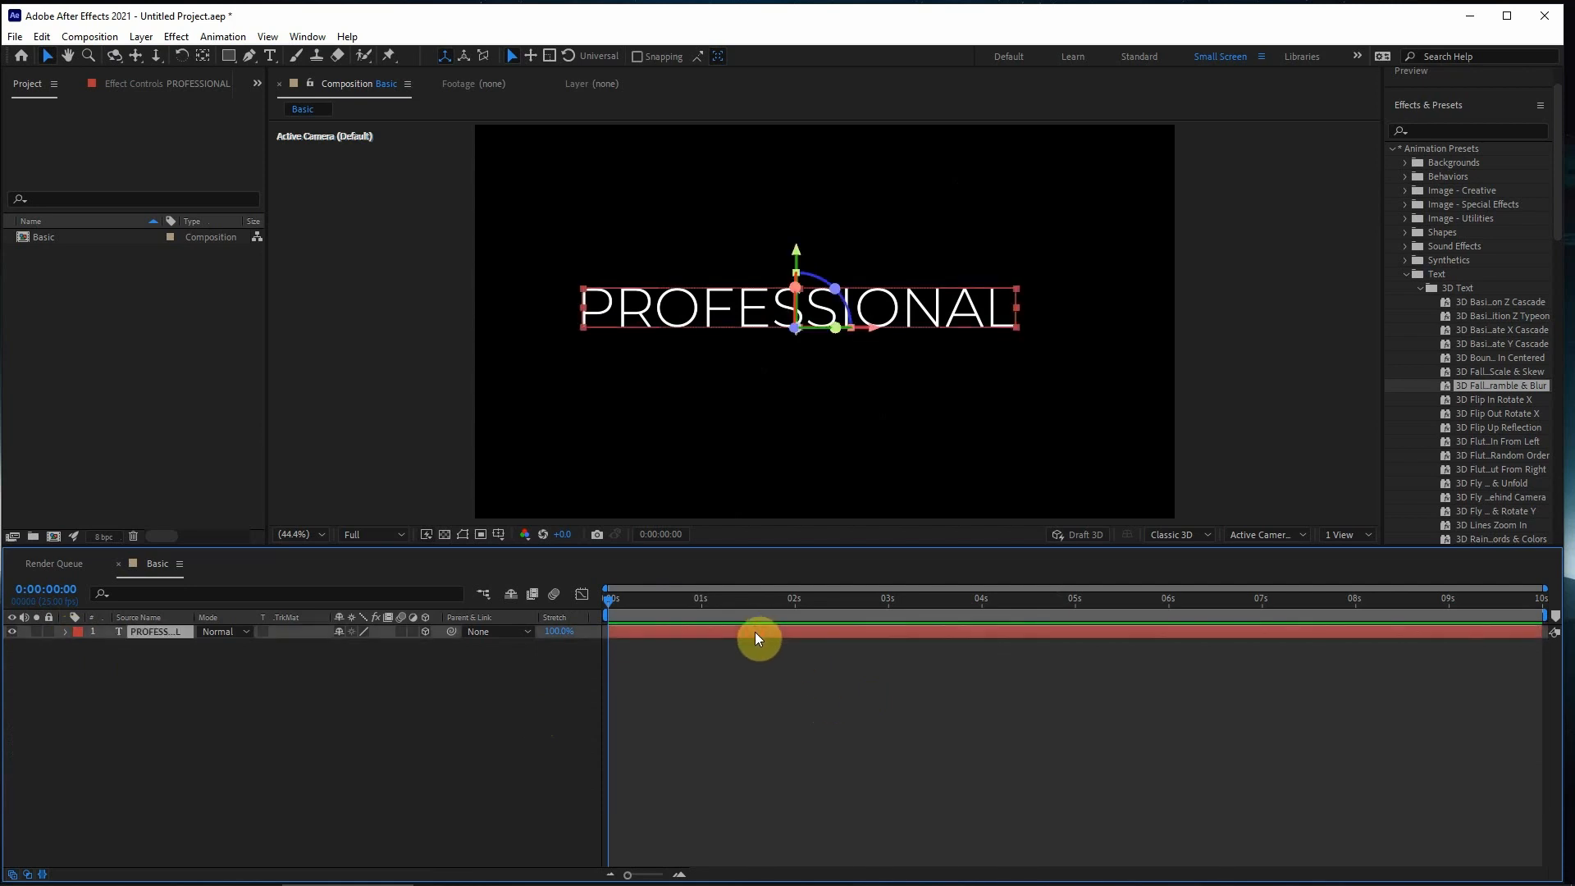
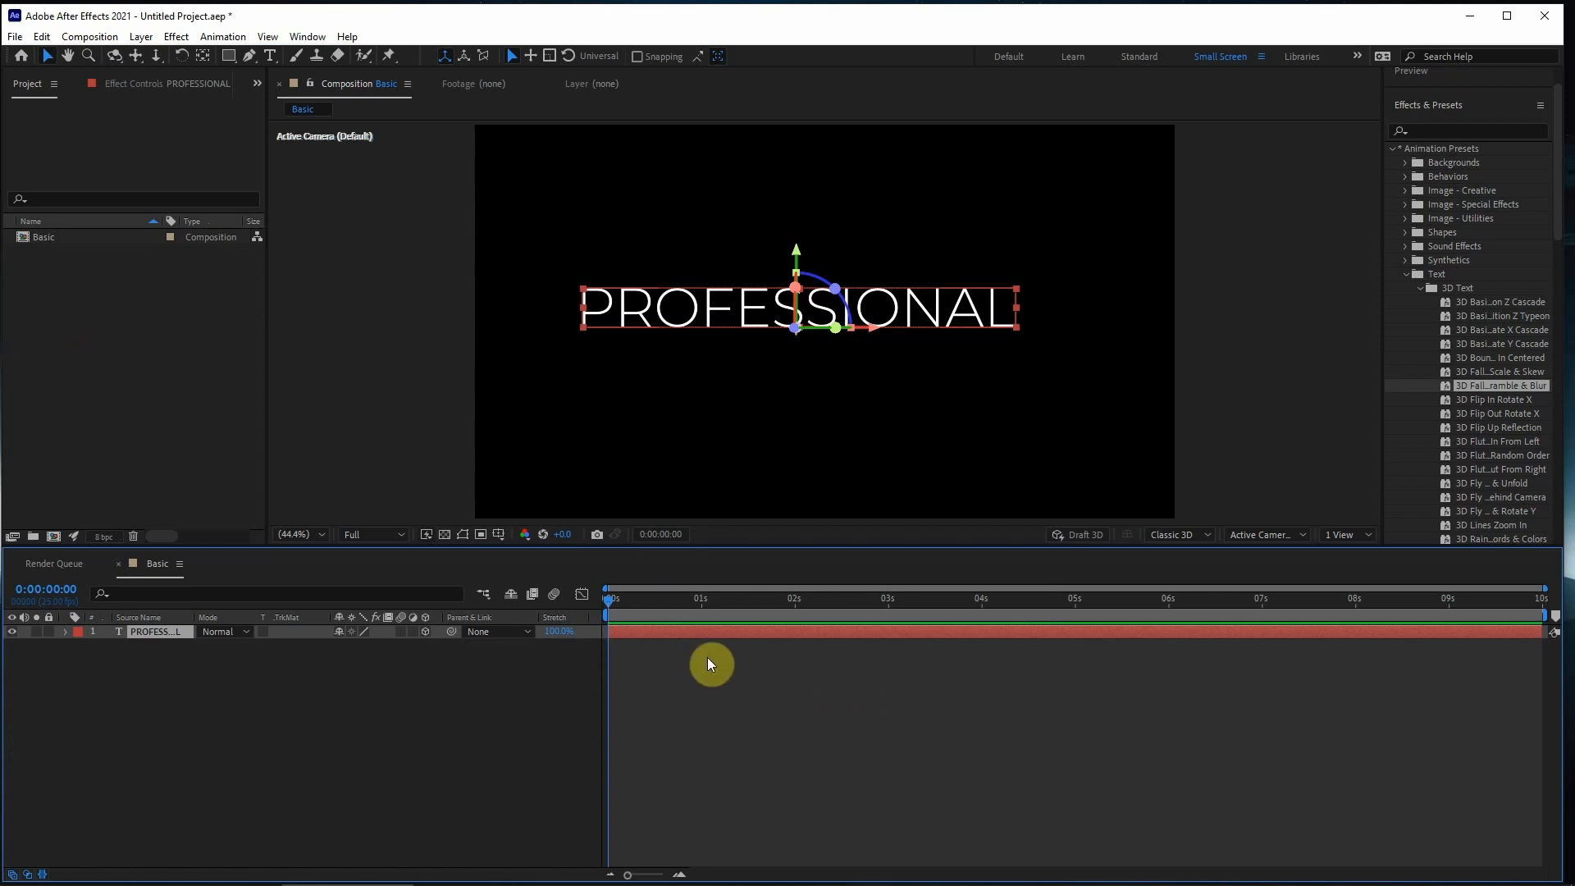
# - Delete the PROFESSIONAL text layer from the Basic composition
pyautogui.click(643, 652)
pyautogui.click(650, 637)
pyautogui.press('Delete')
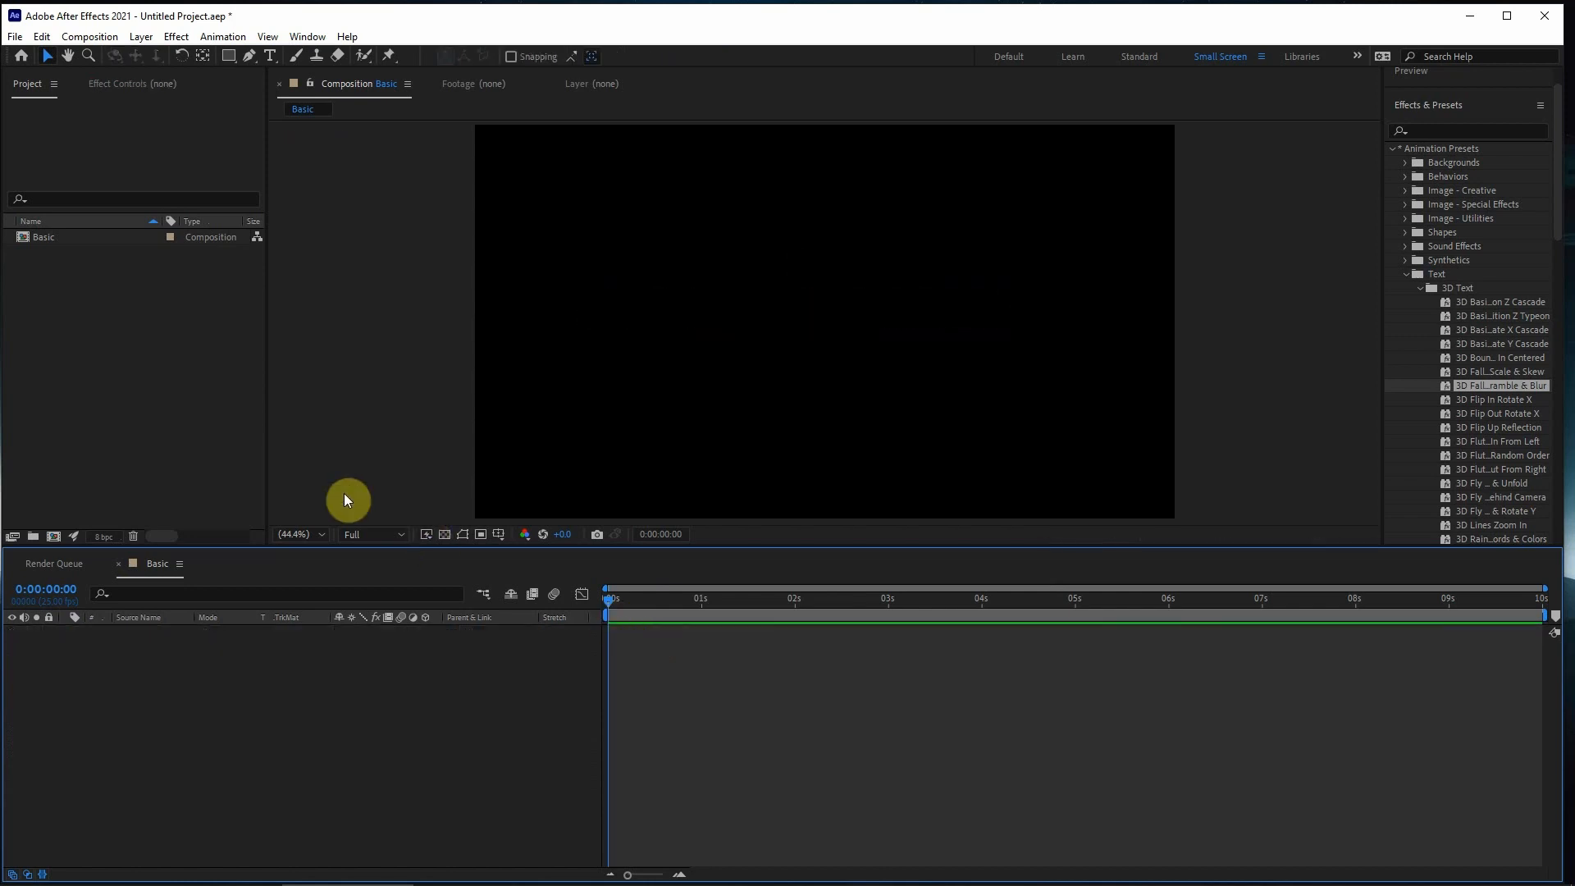
# - Import 6930852_preview.png from the Desktop's ASSETS folder into the project as footage
pyautogui.click(103, 300)
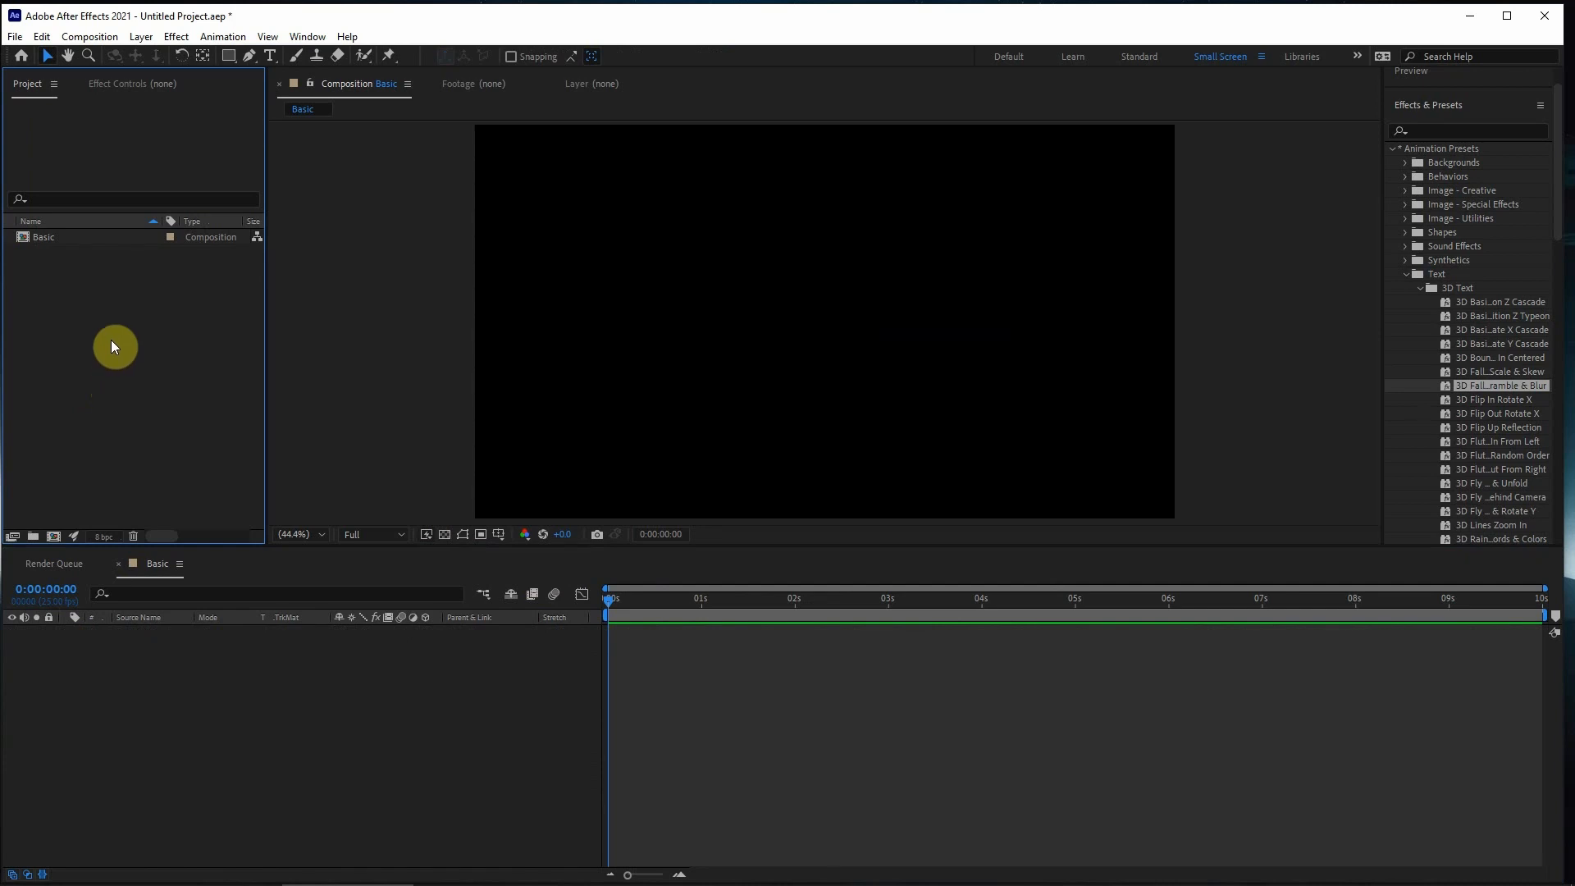
pyautogui.click(15, 36)
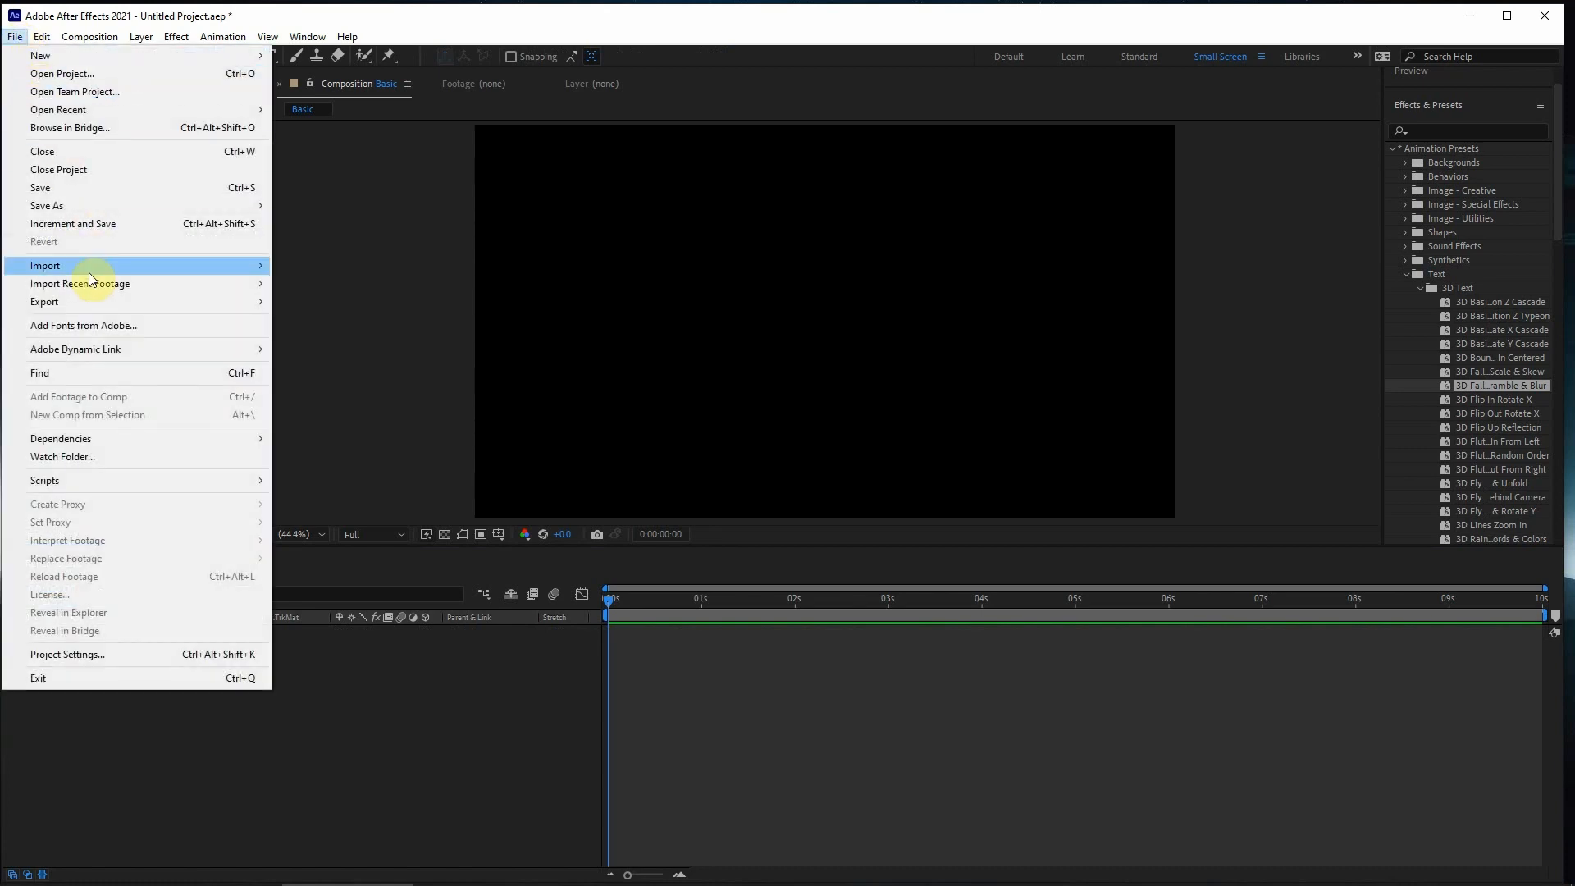
pyautogui.moveTo(90, 270)
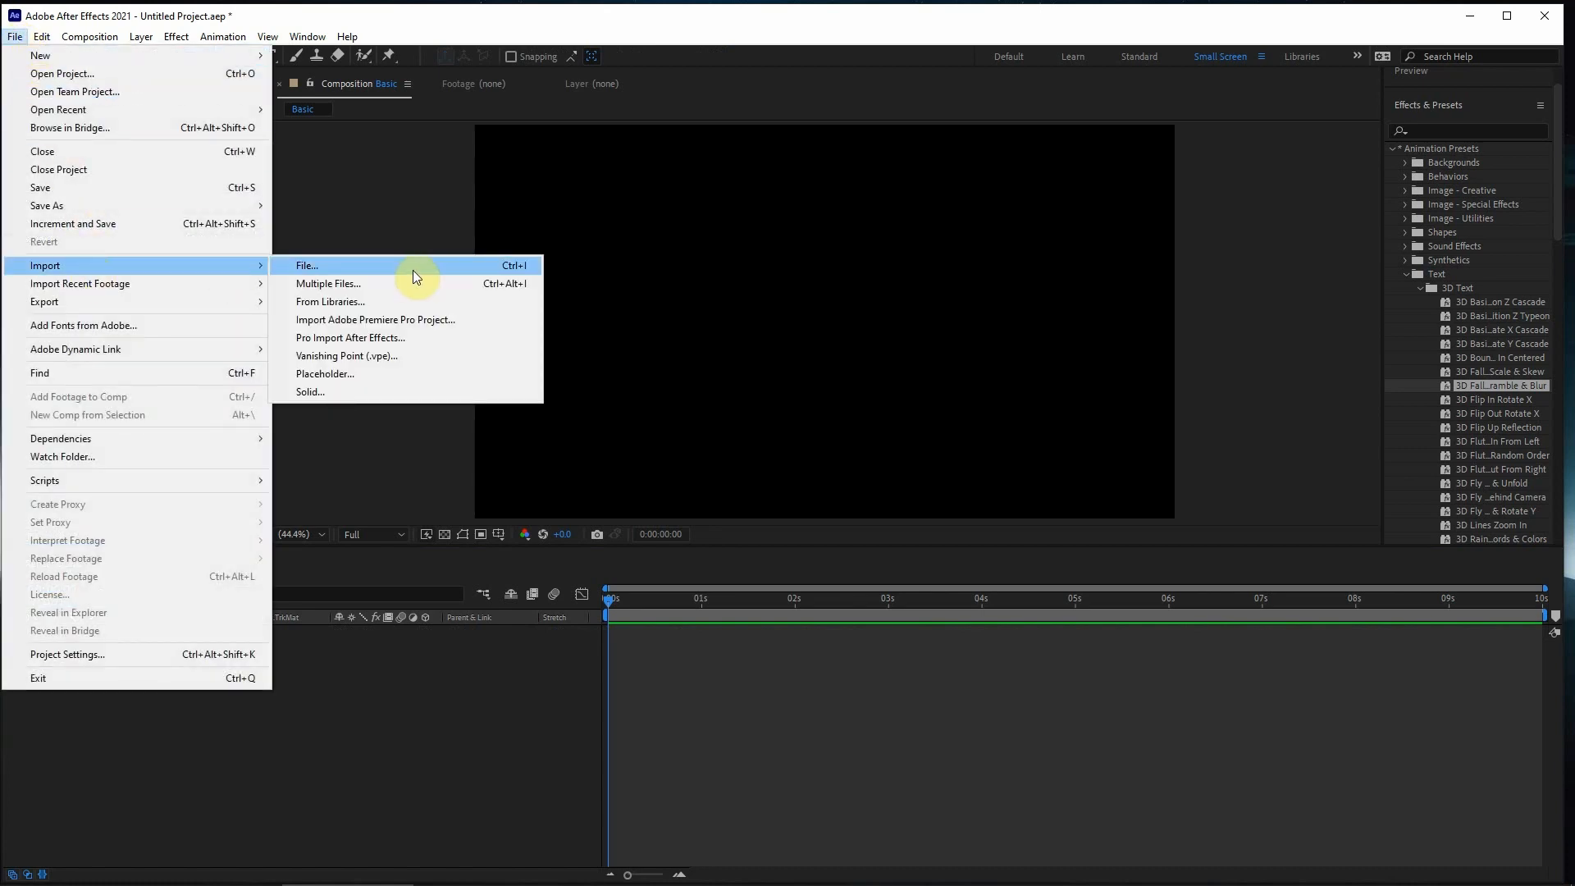
pyautogui.click(361, 273)
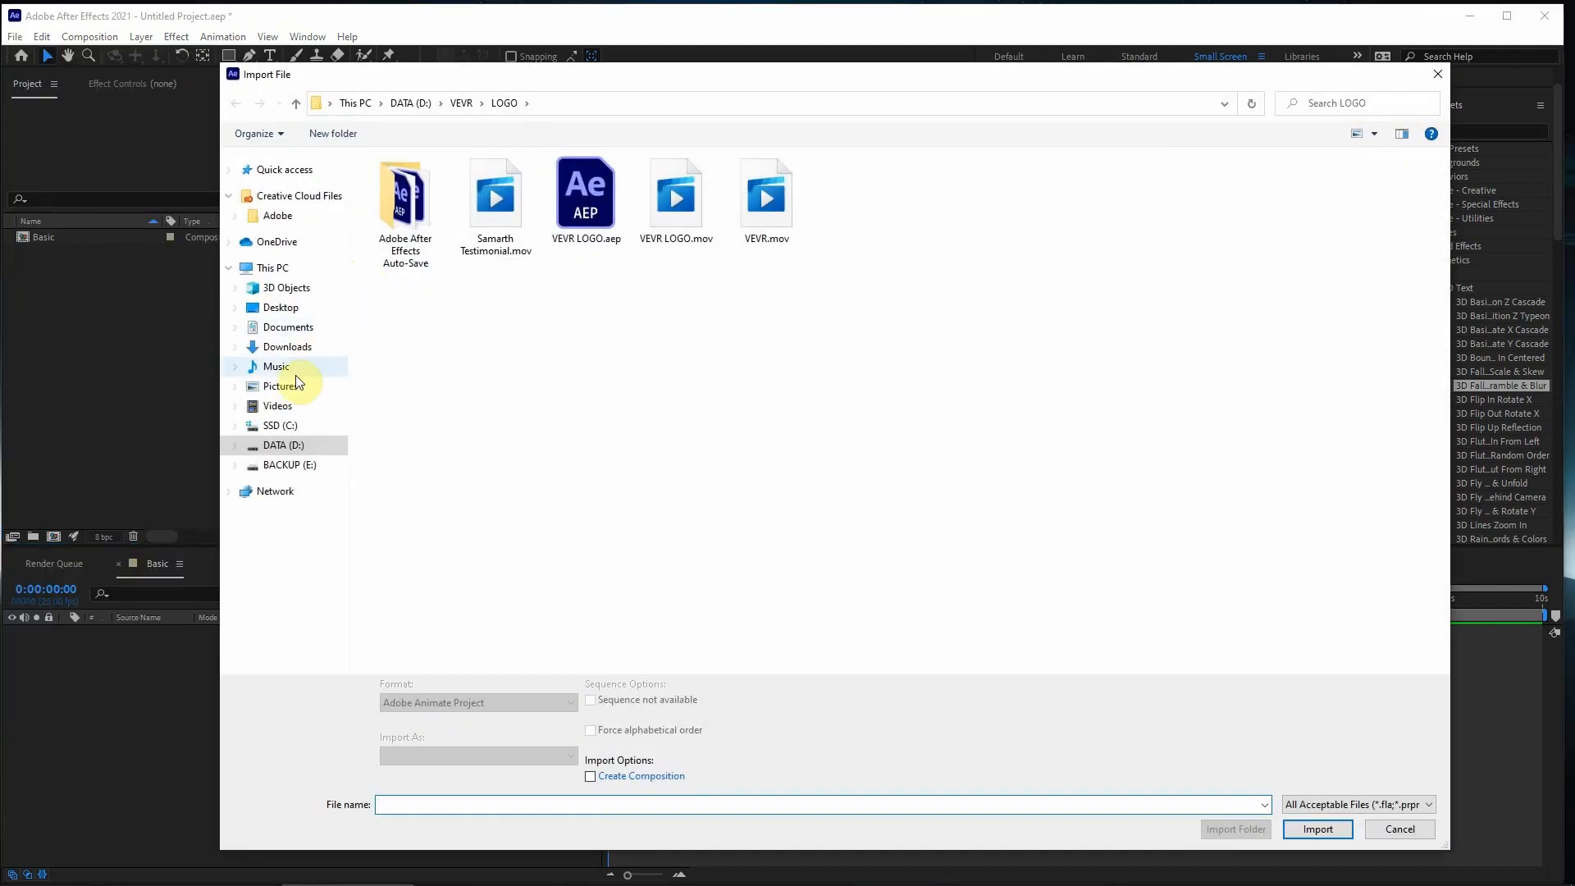
pyautogui.click(281, 307)
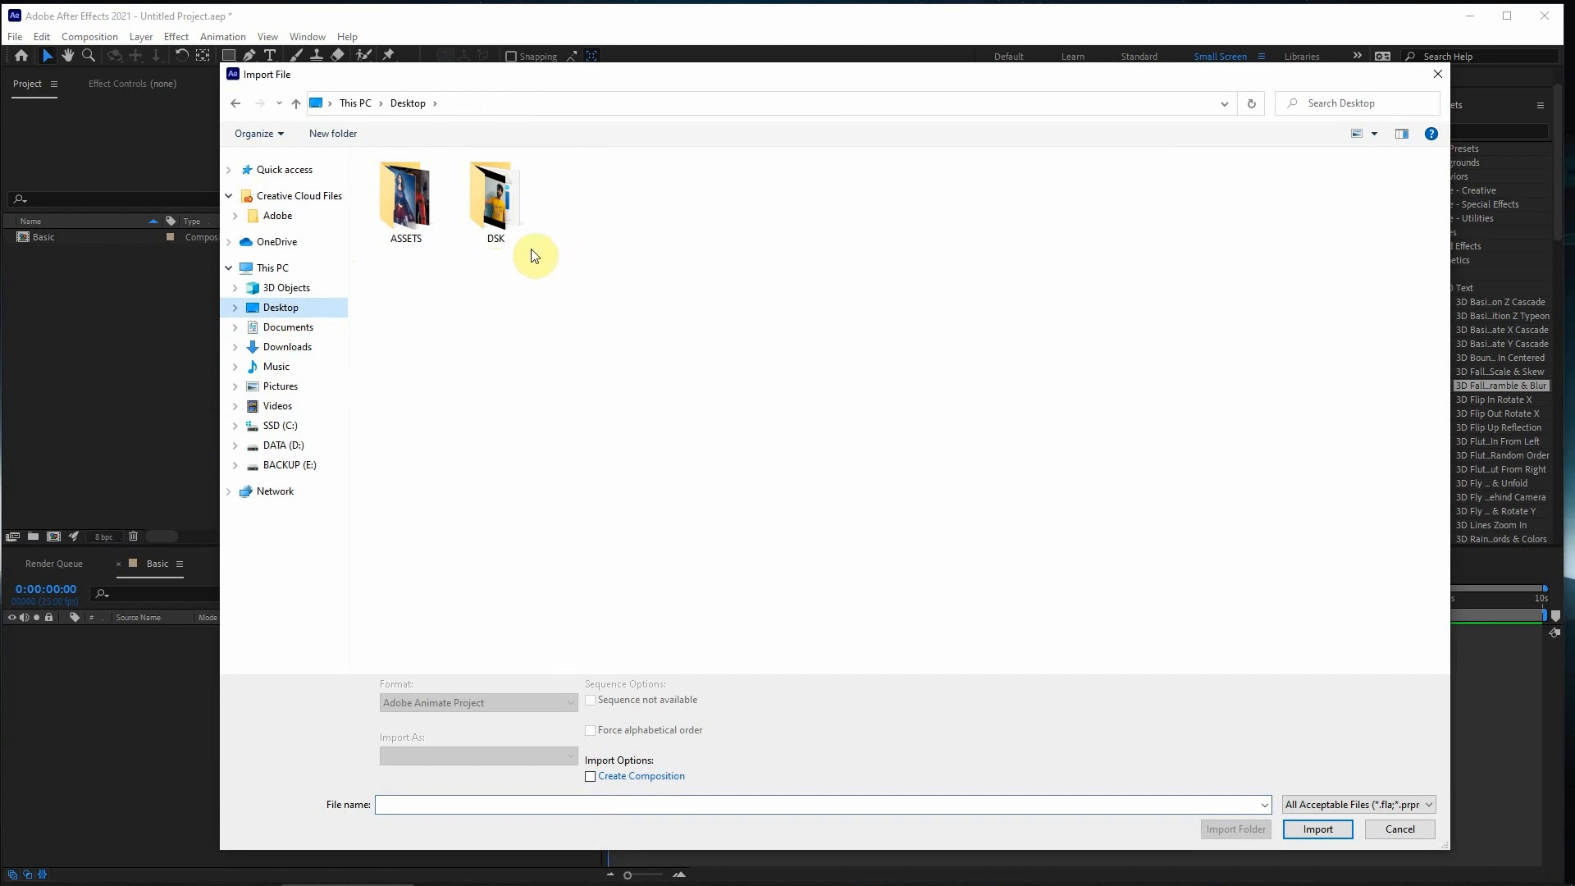
pyautogui.click(419, 214)
pyautogui.doubleClick(419, 214)
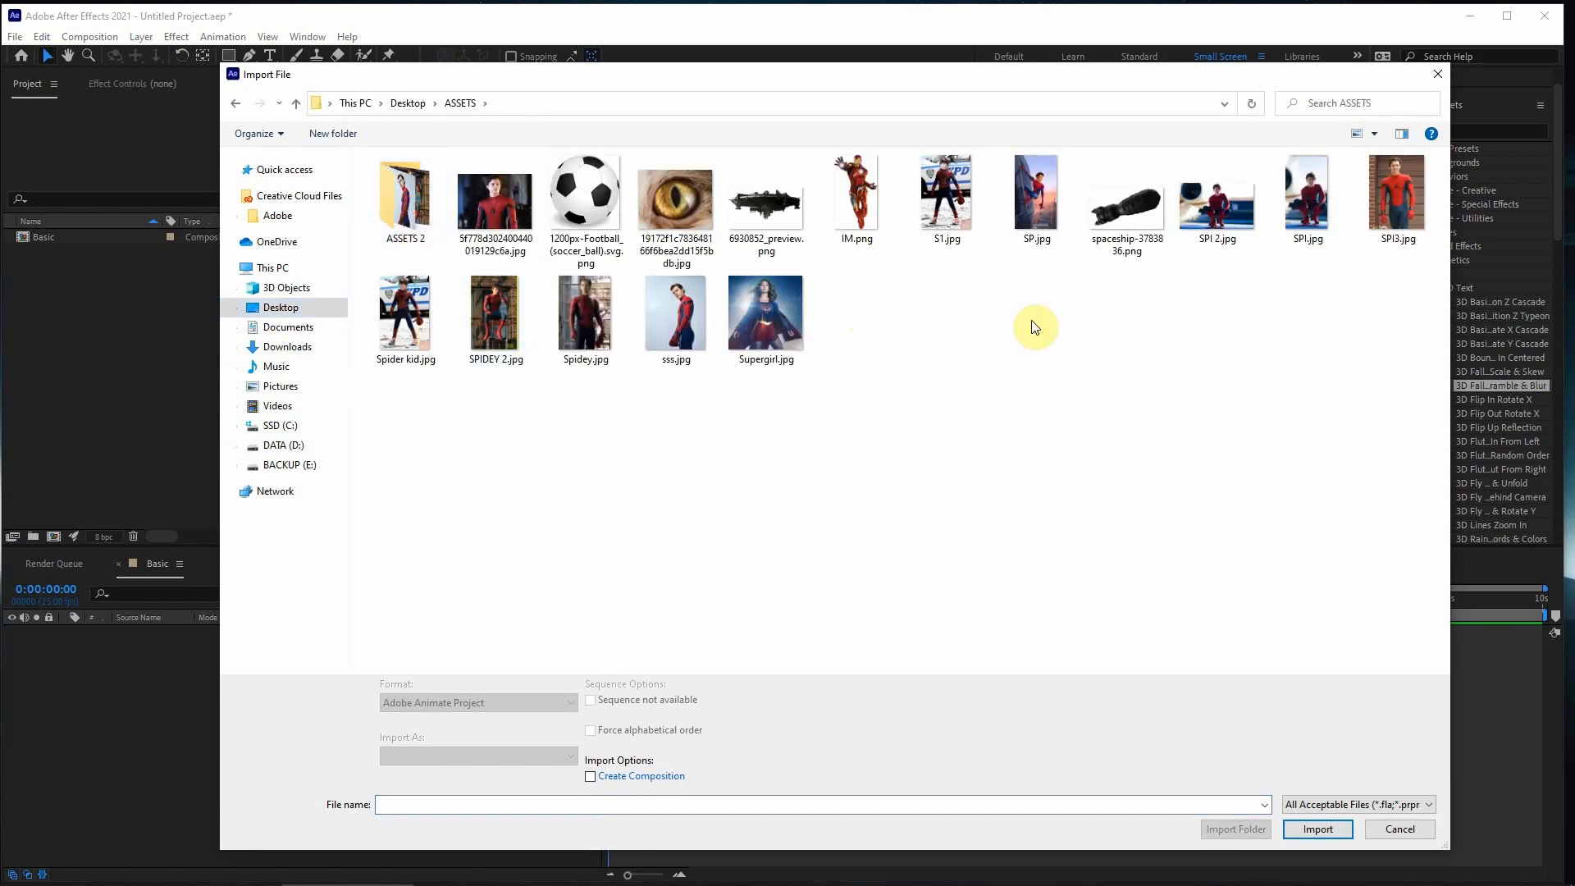
pyautogui.click(767, 213)
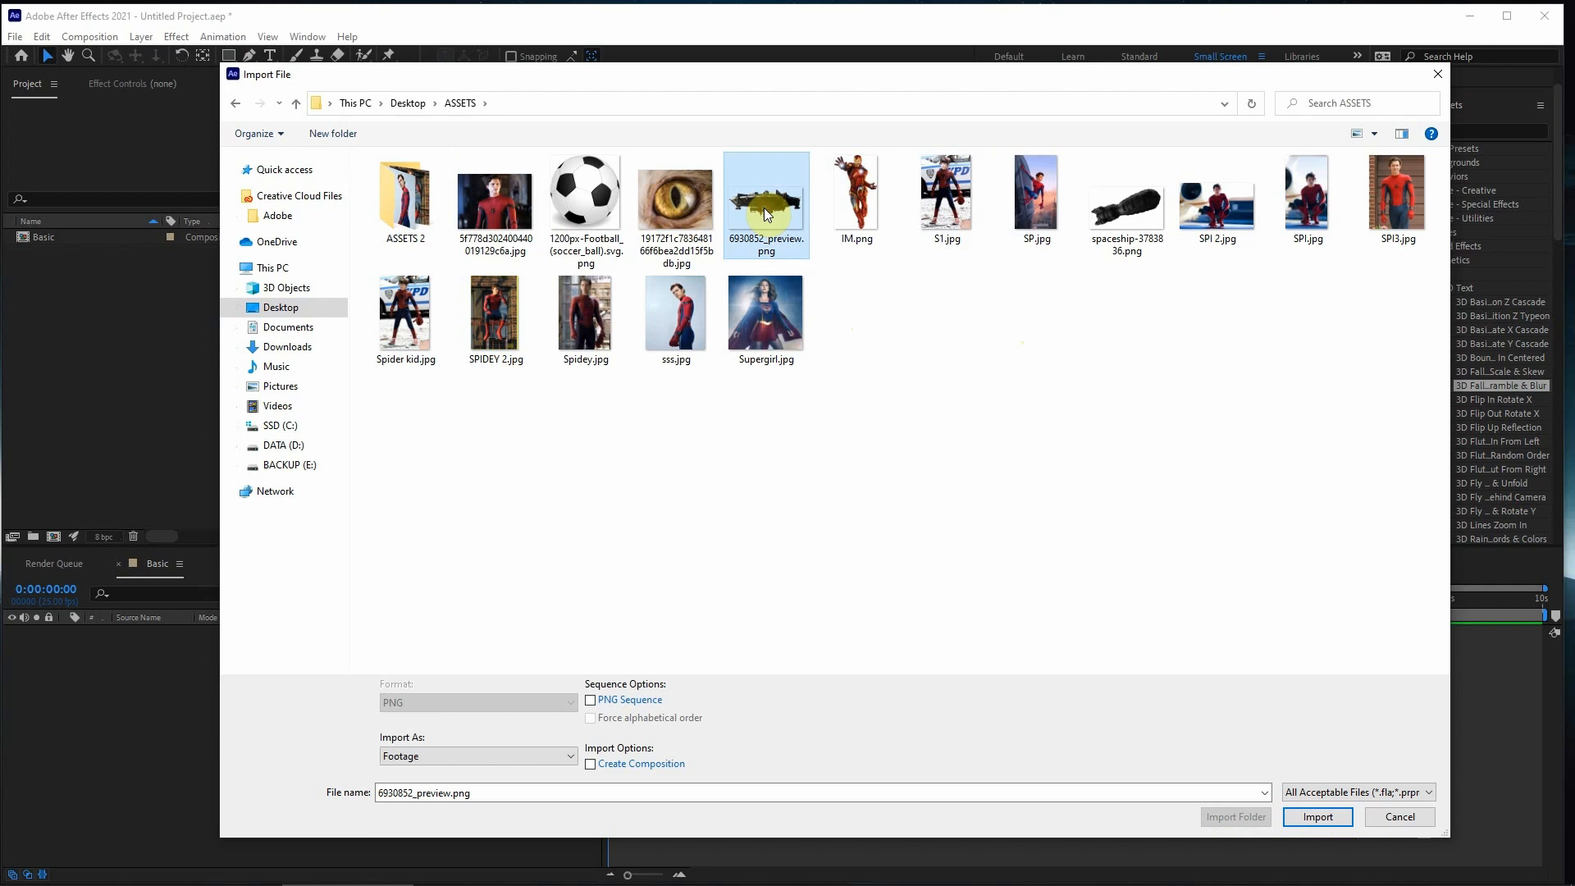
pyautogui.click(1298, 820)
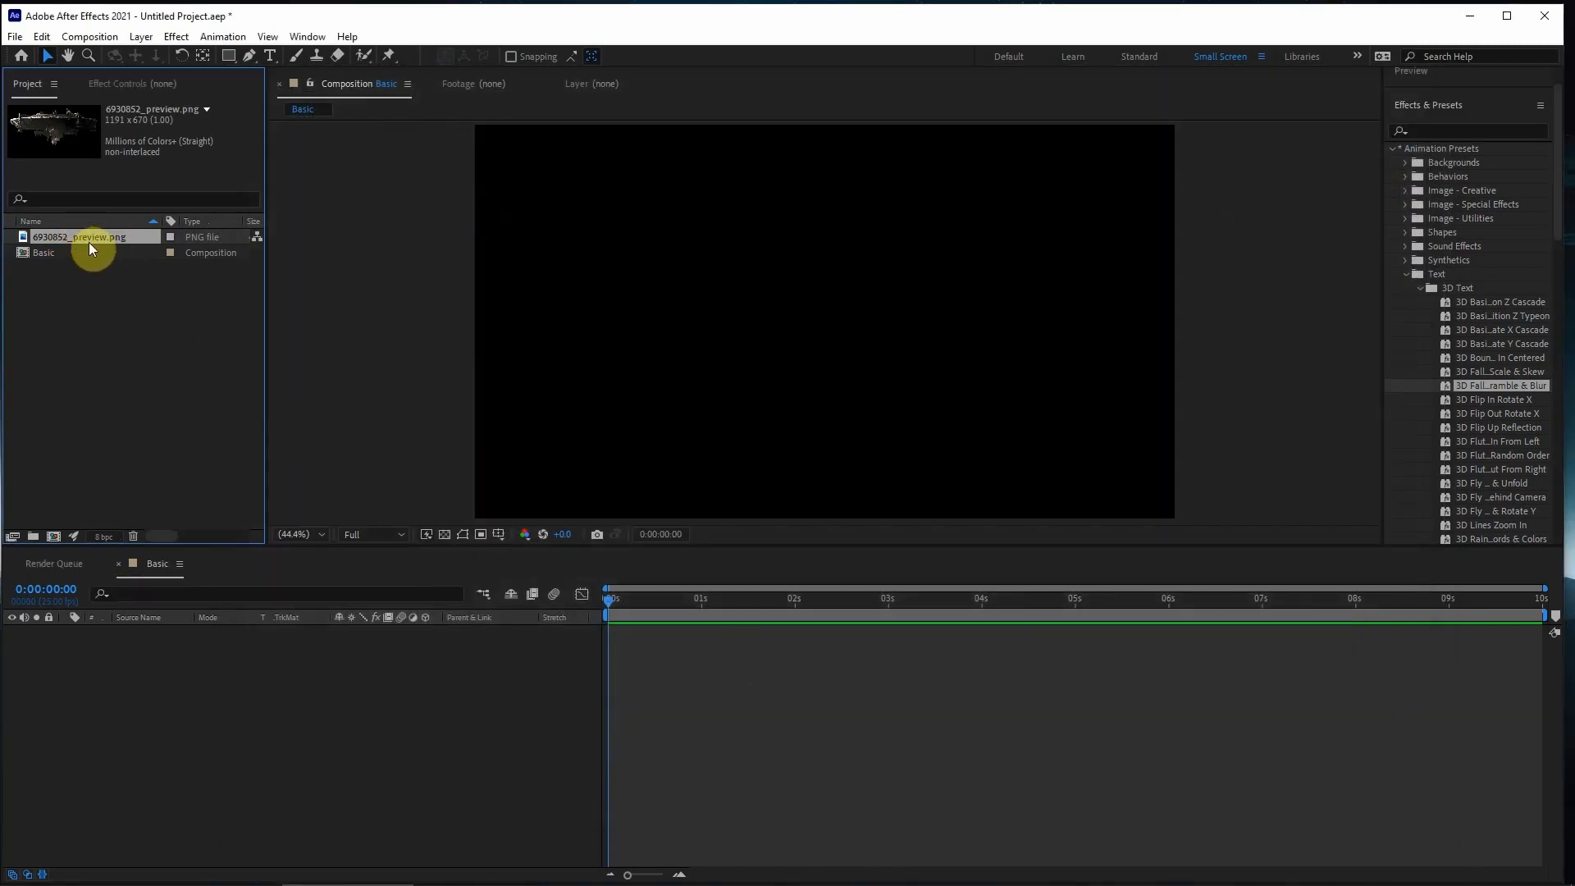
# - Place 6930852_preview.png in the Basic composition at 66% scale, positioned at about 1457, 320 in the frame's upper-right area
pyautogui.moveTo(86, 234); pyautogui.dragTo(106, 643)
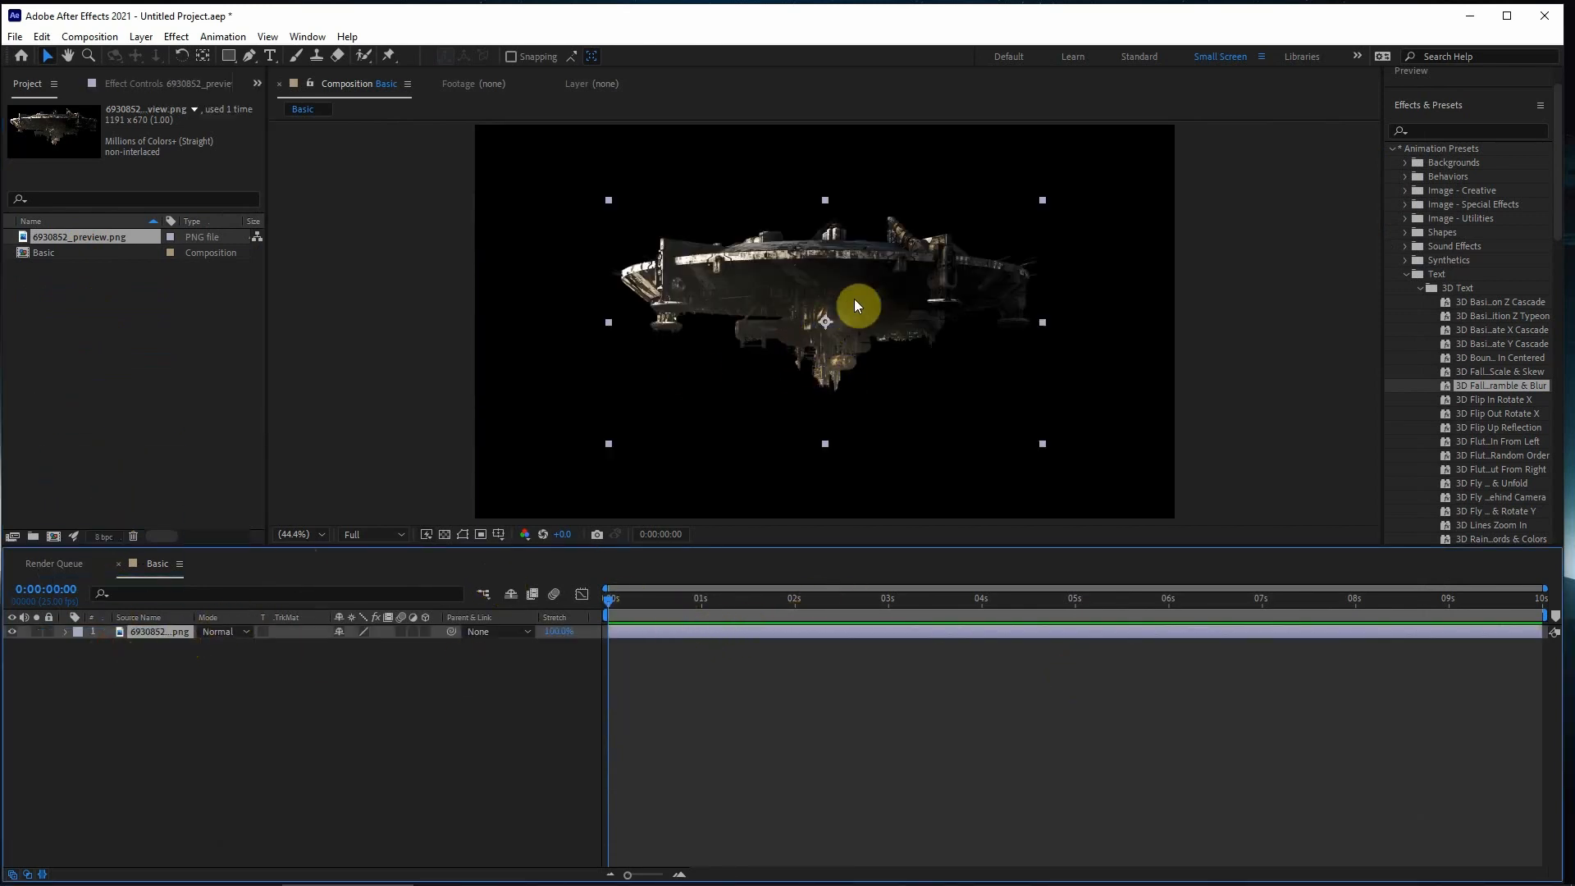
pyautogui.moveTo(855, 301); pyautogui.dragTo(953, 233)
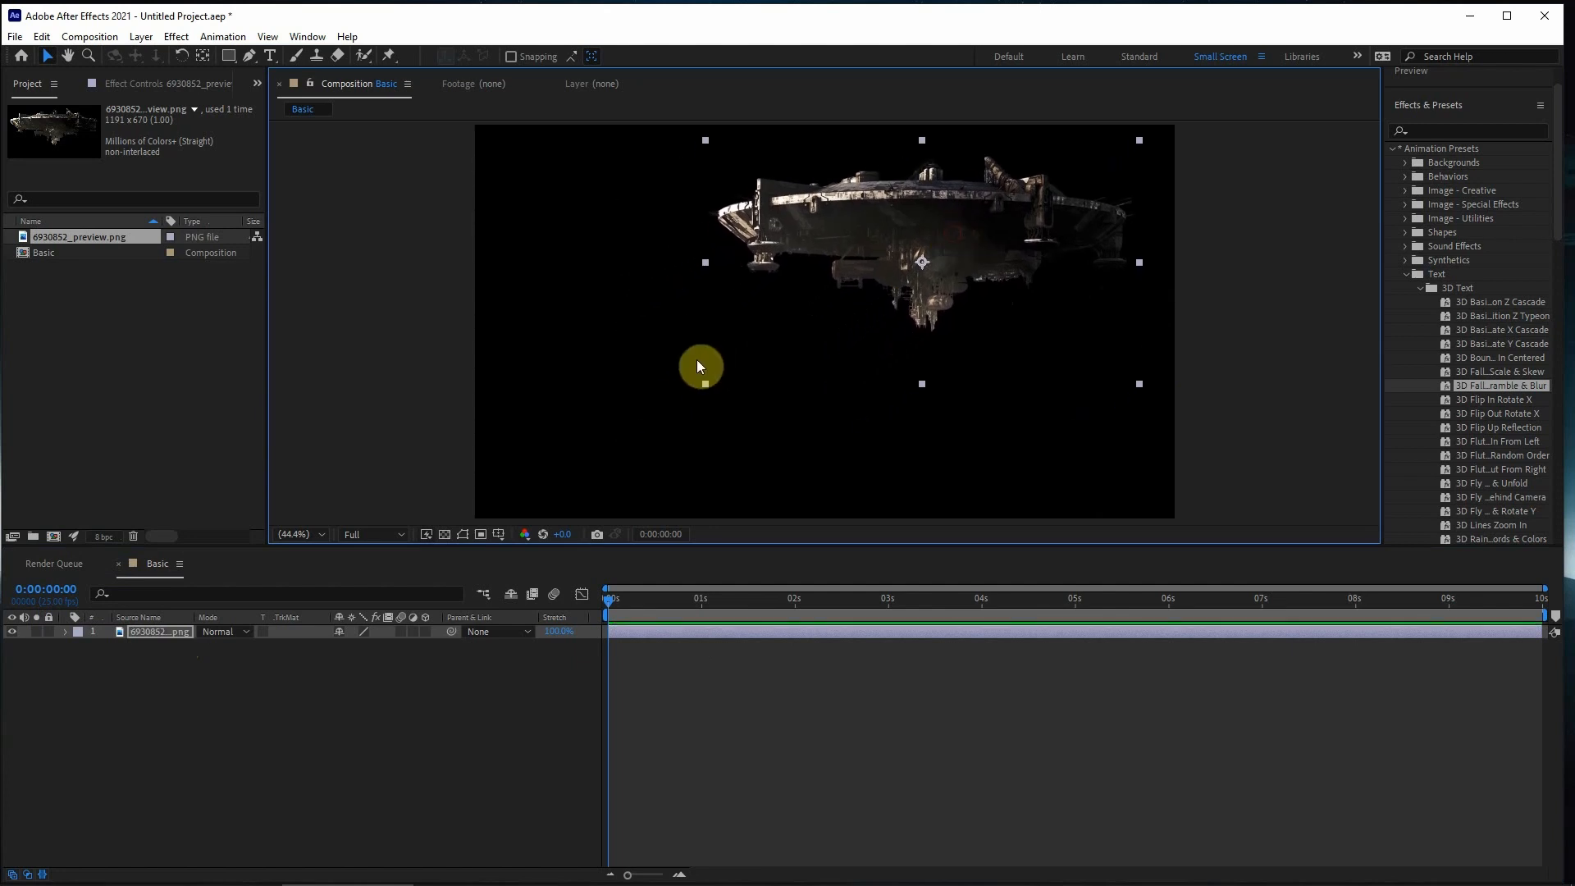
pyautogui.click(65, 632)
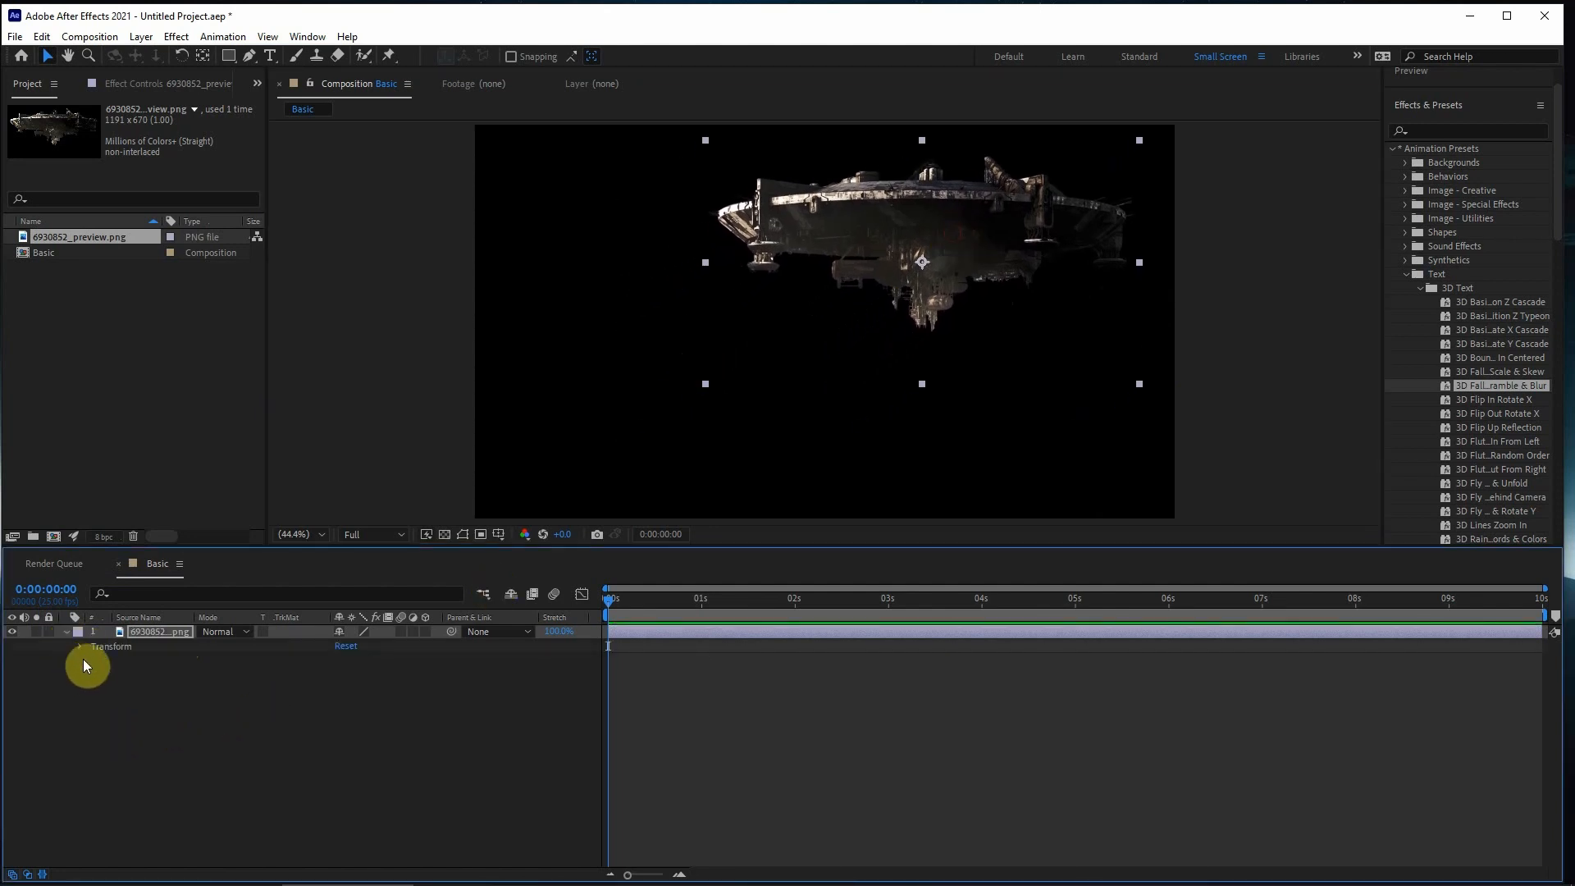
pyautogui.click(79, 646)
pyautogui.moveTo(364, 691); pyautogui.dragTo(572, 686)
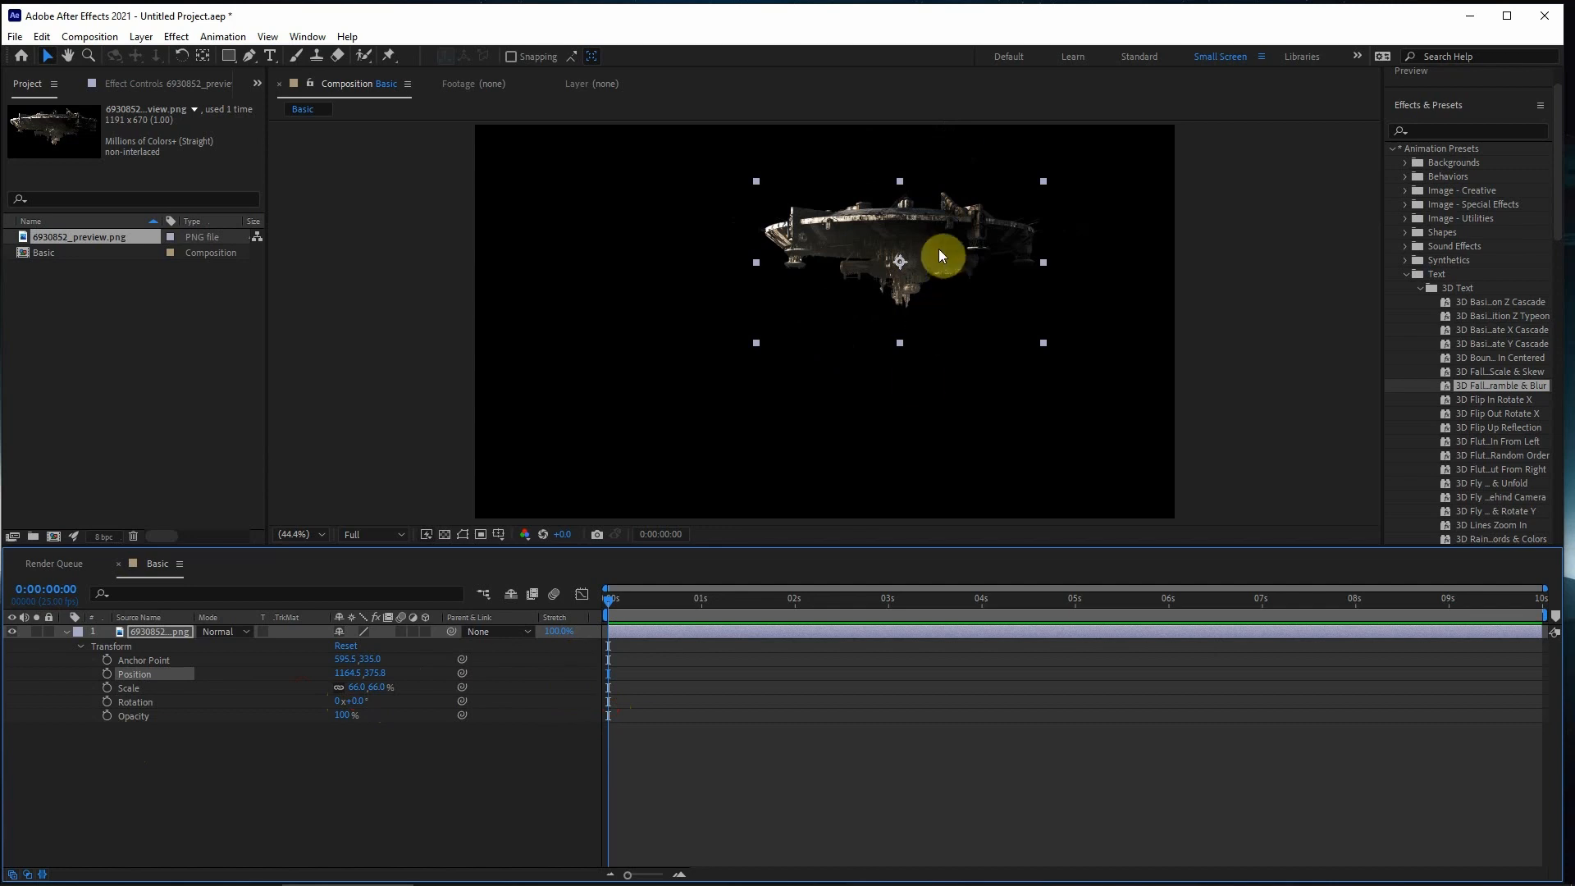
pyautogui.moveTo(942, 254); pyautogui.dragTo(1048, 233)
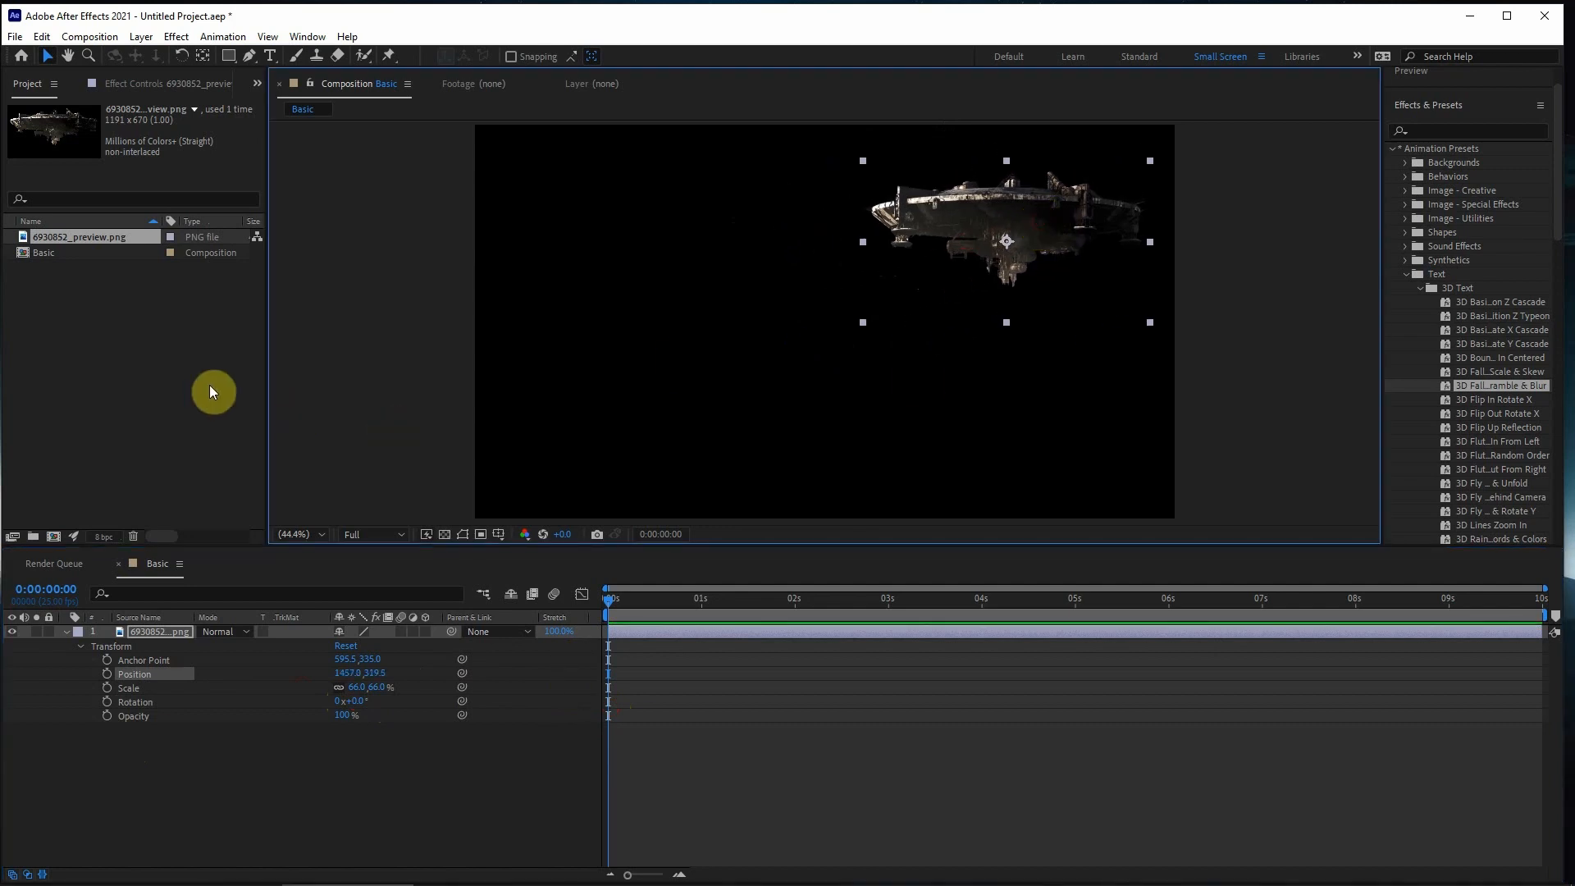
pyautogui.doubleClick(130, 362)
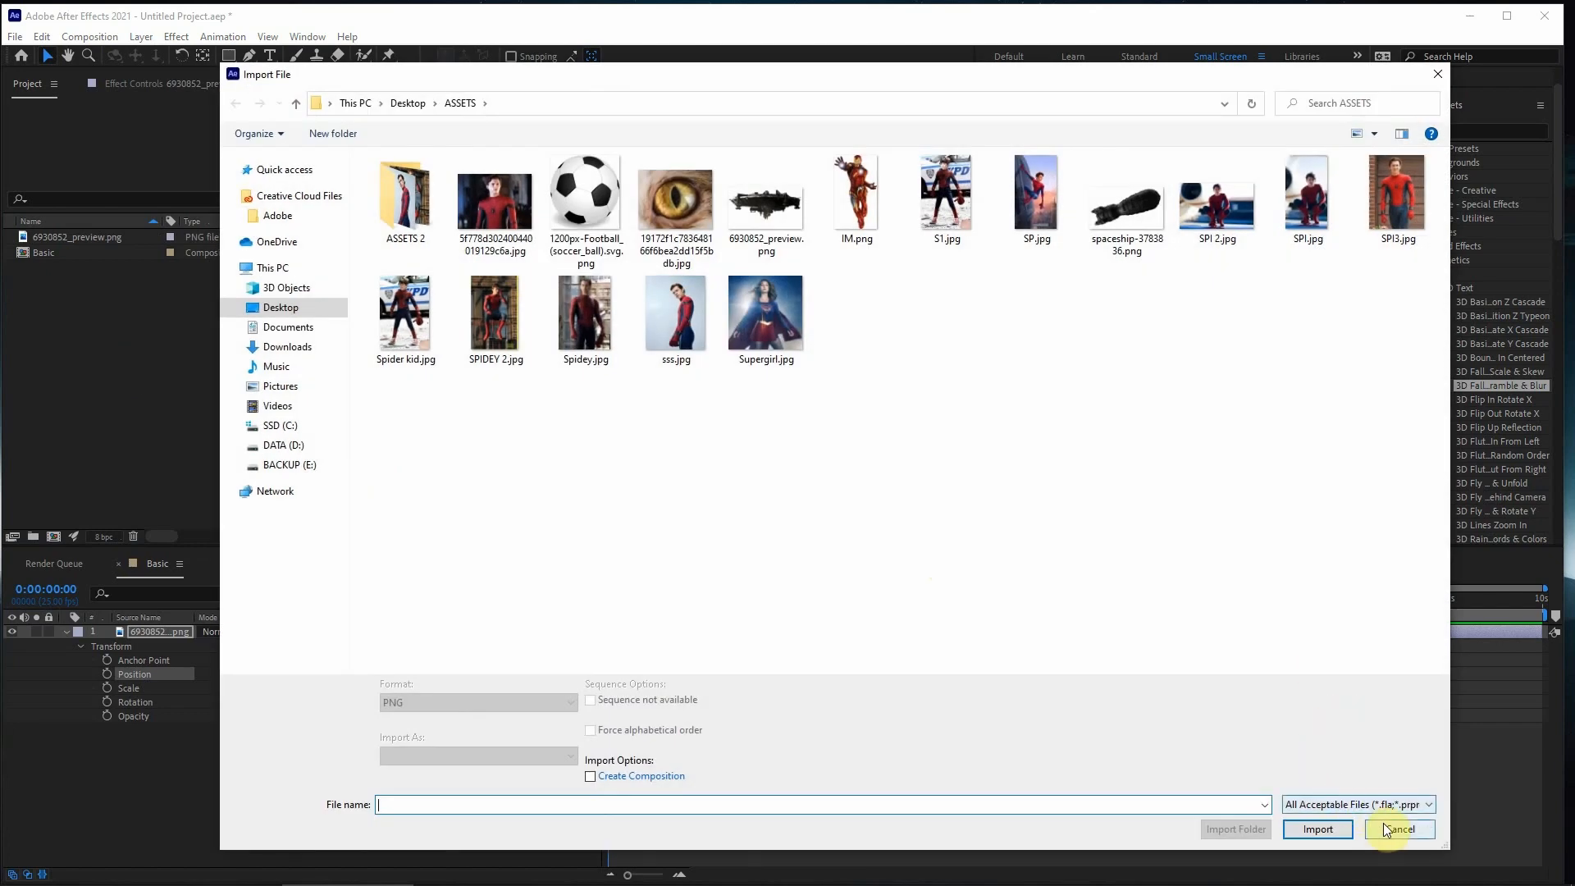
pyautogui.click(1386, 830)
pyautogui.click(16, 36)
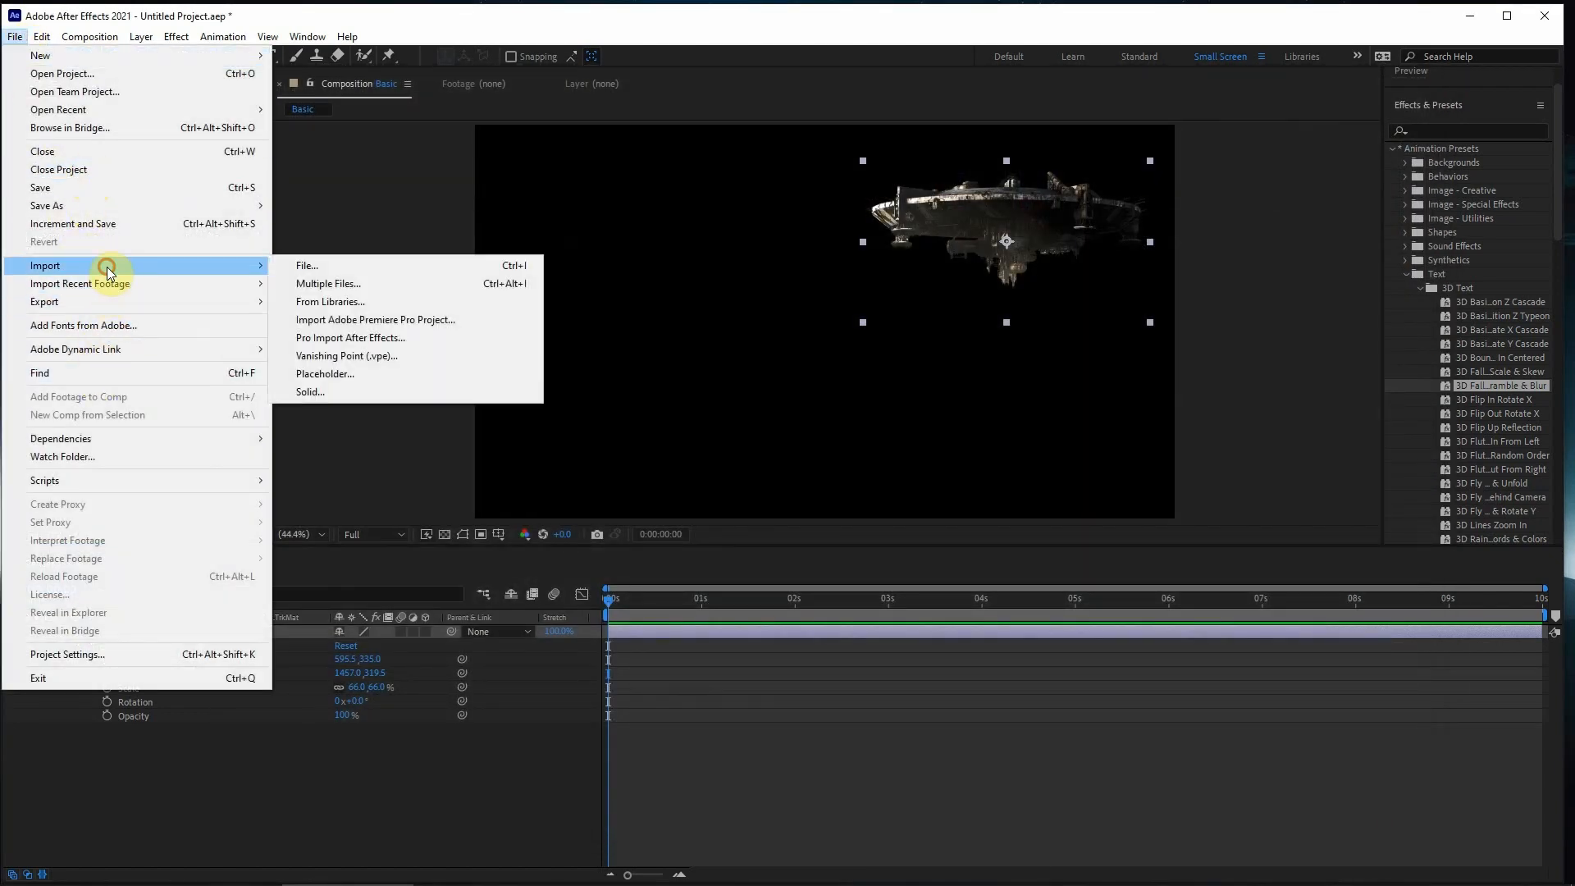
pyautogui.click(354, 205)
pyautogui.click(103, 343)
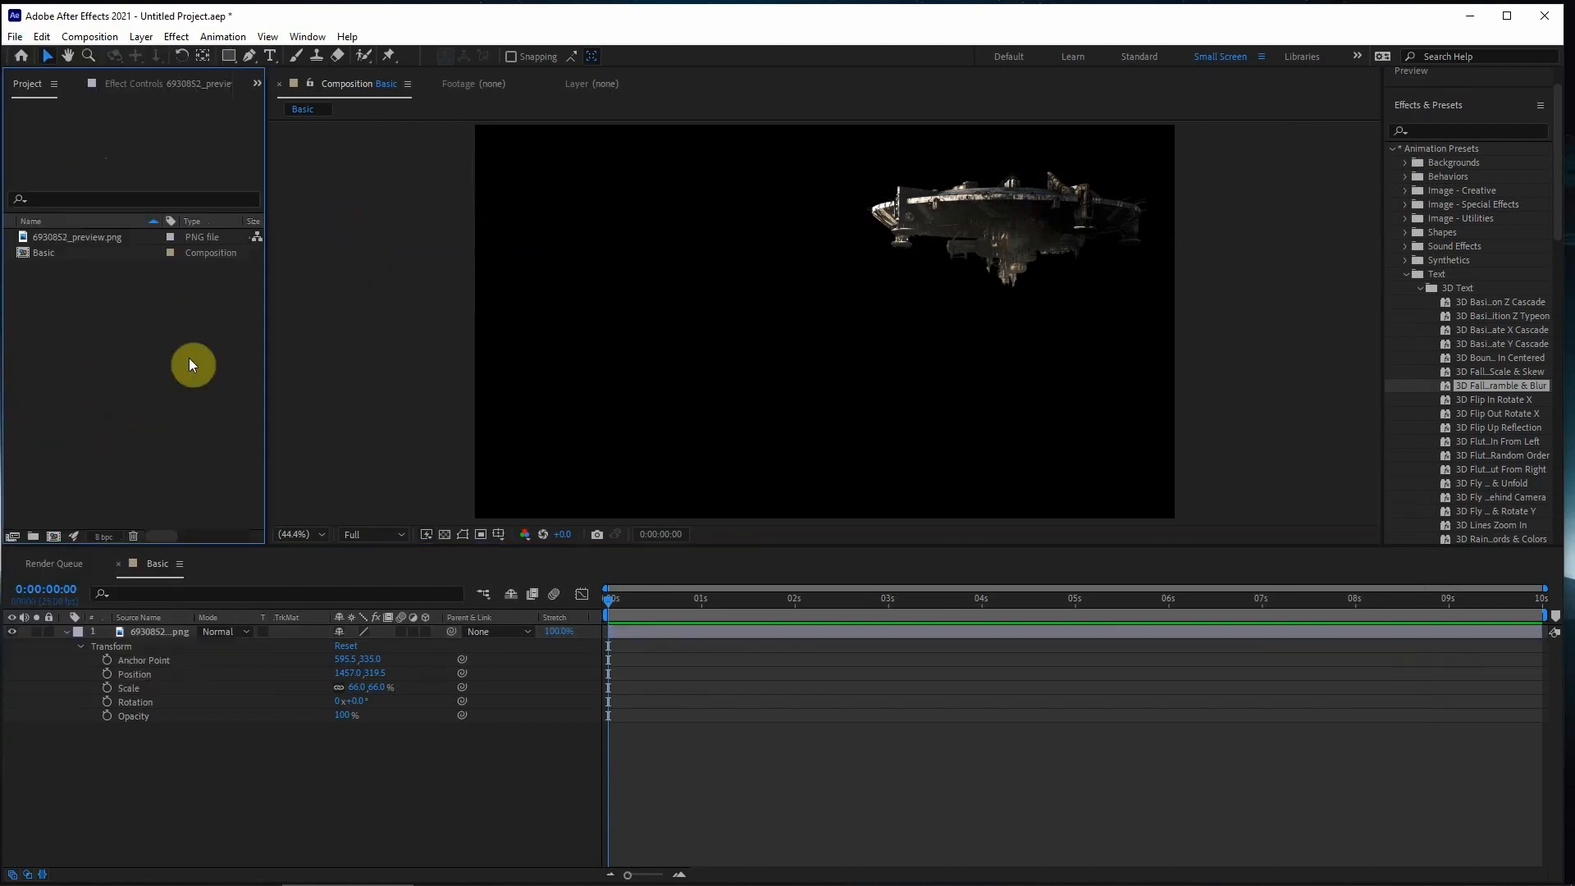
pyautogui.doubleClick(111, 380)
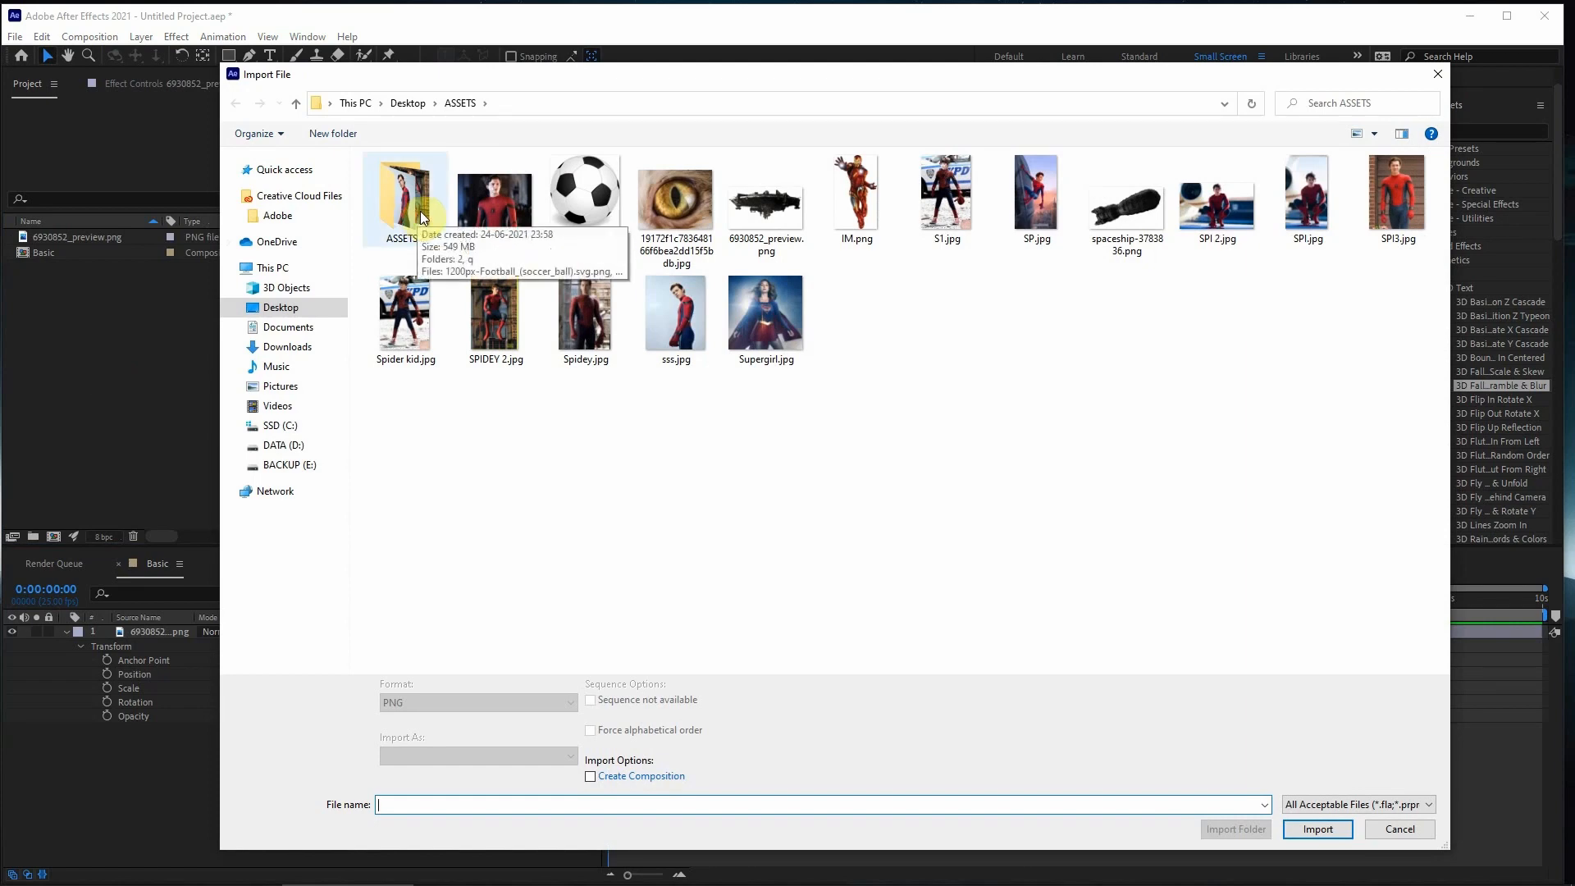
pyautogui.doubleClick(415, 218)
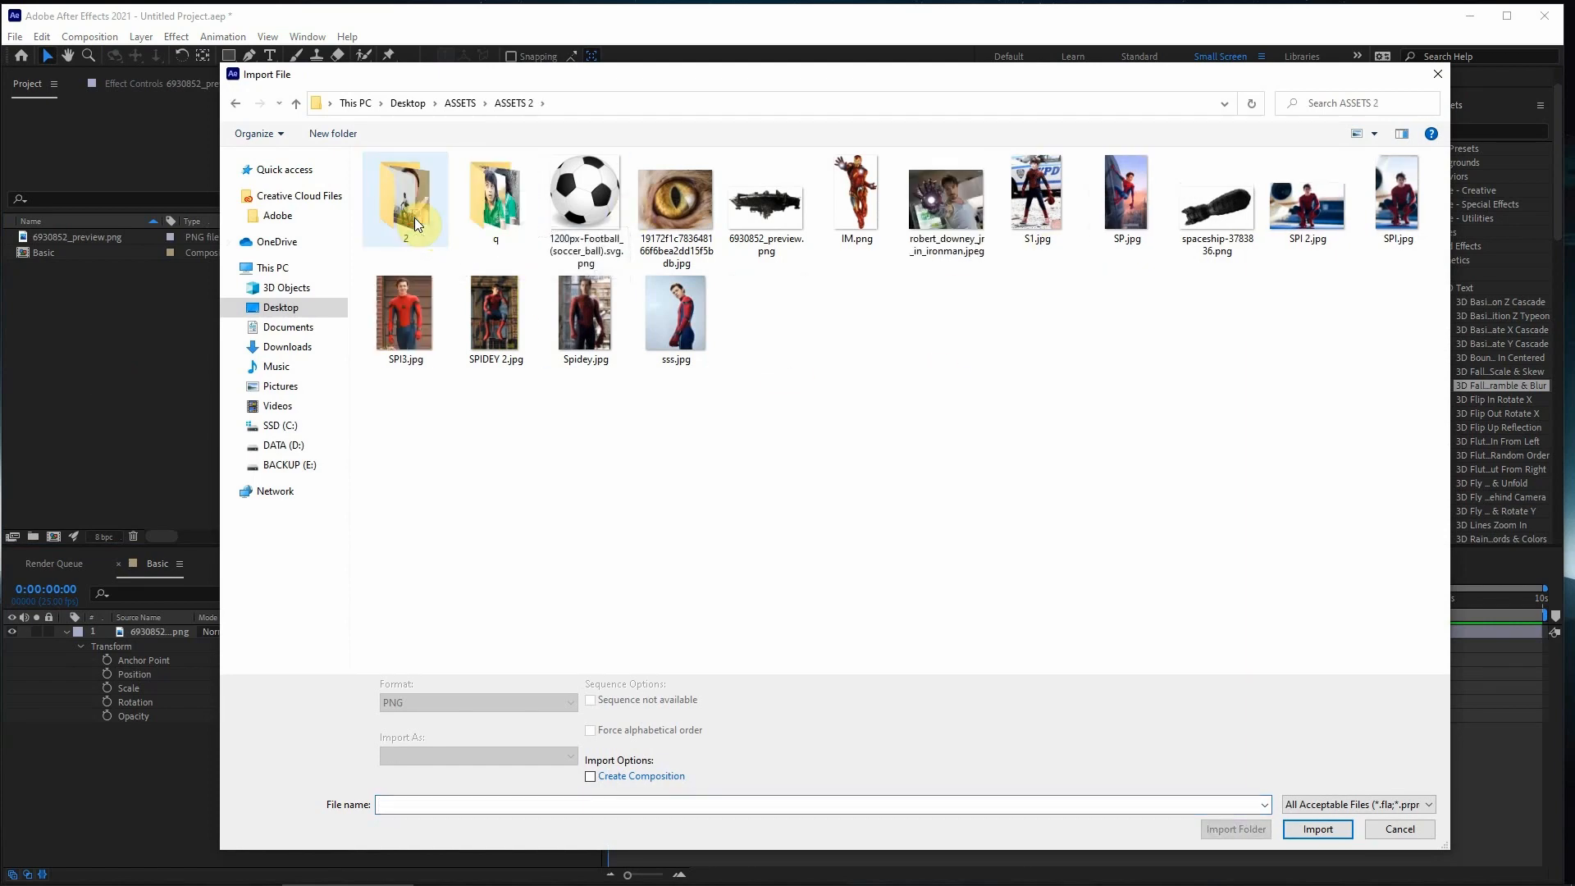
pyautogui.click(1400, 829)
# - Switch to Chrome, open pexels.com and search for "sky" photos filtered to horizontal orientation
pyautogui.click(181, 878)
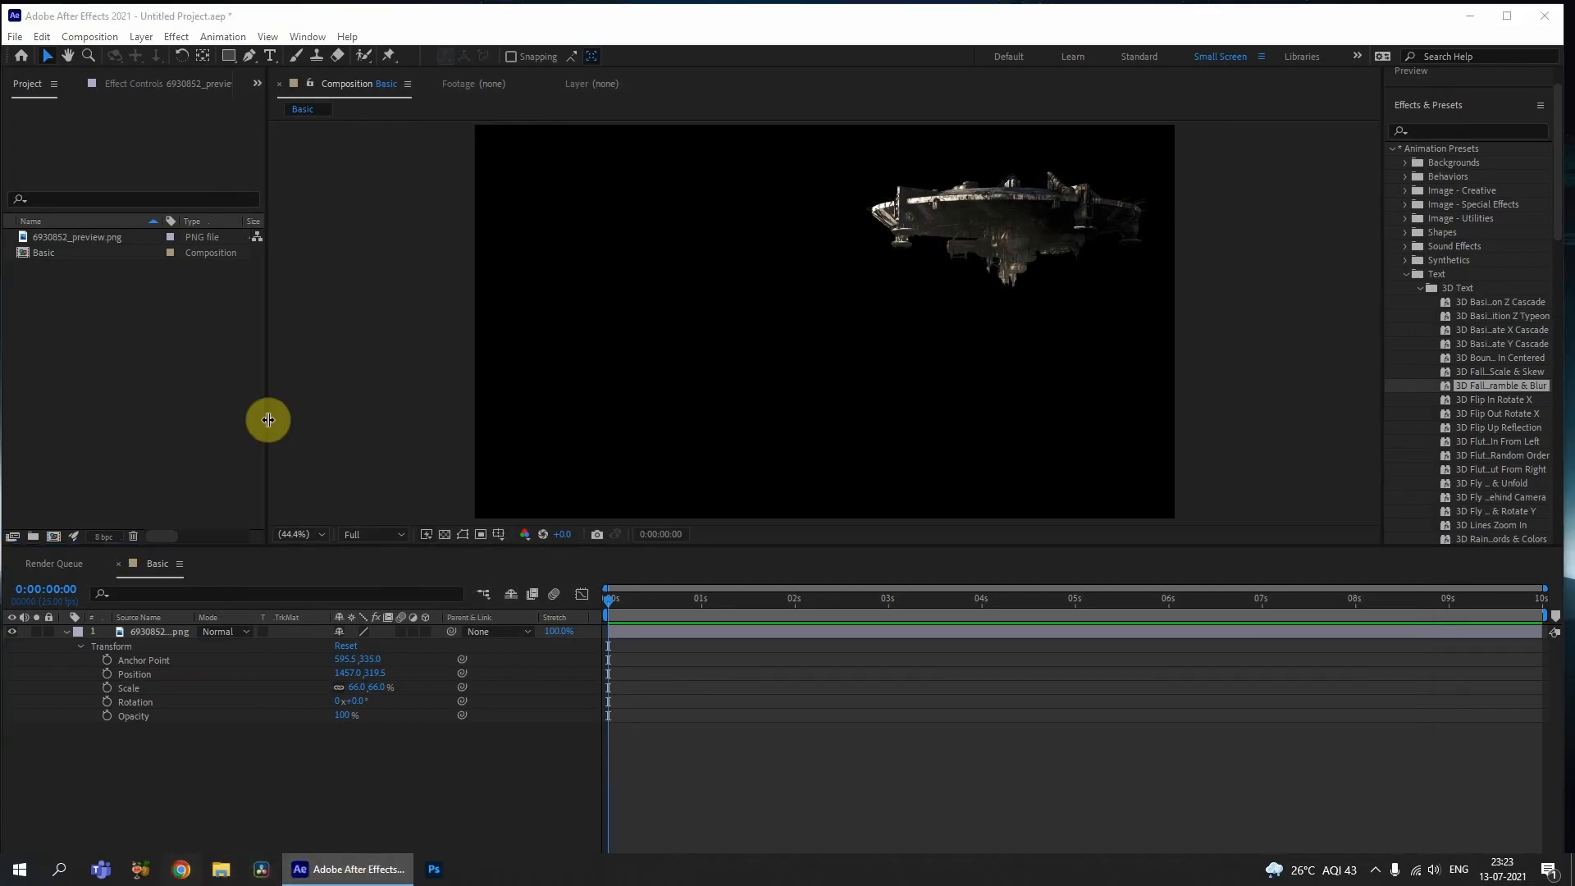
pyautogui.write('pexels.com')
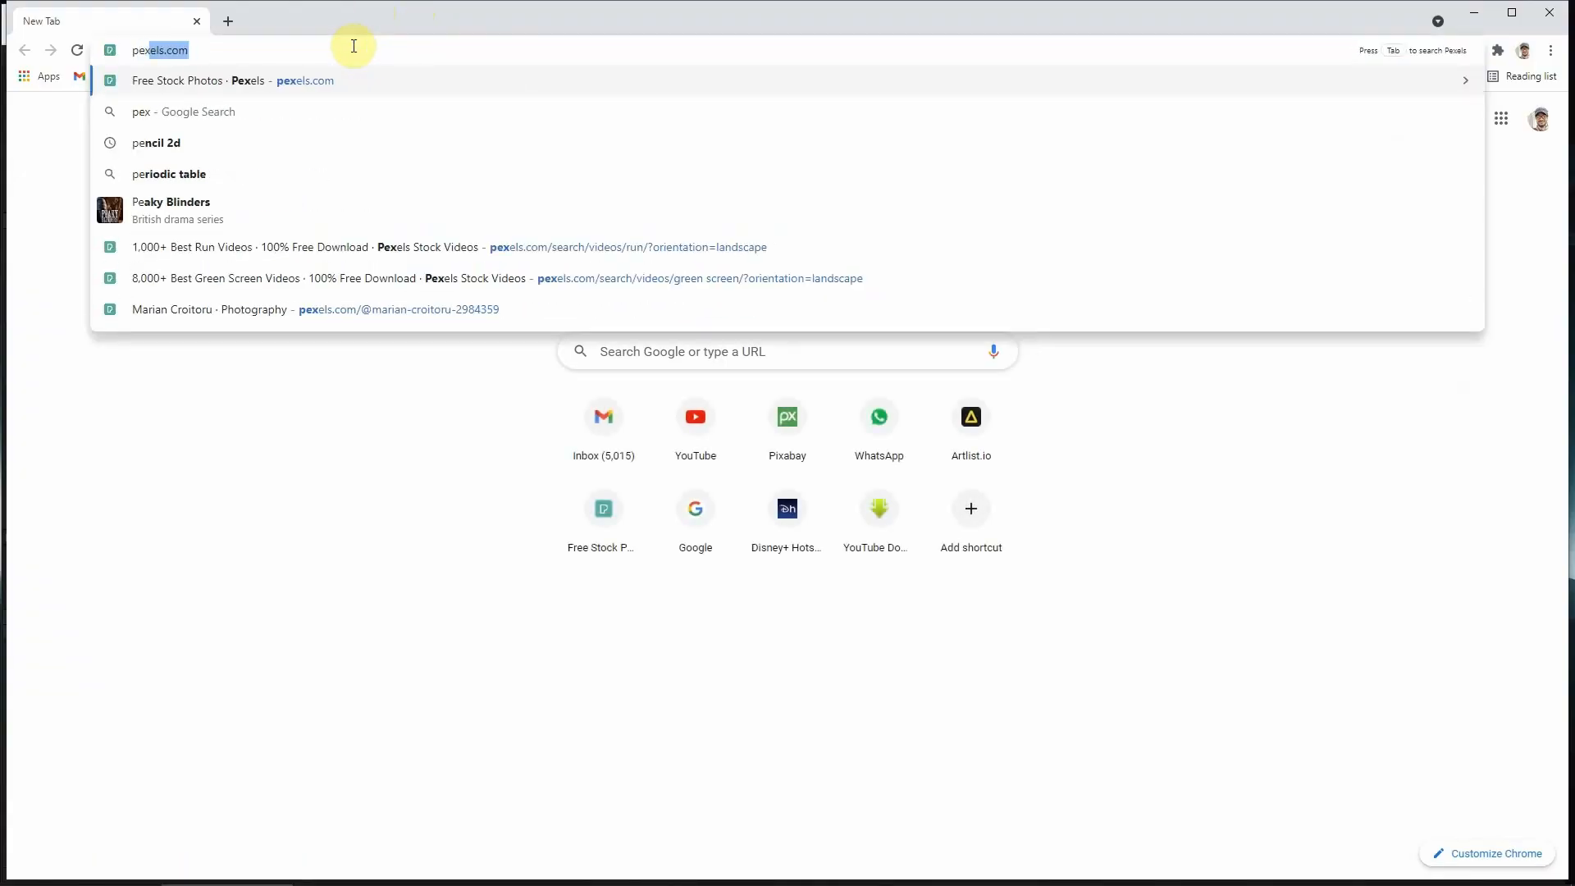
pyautogui.press('Return')
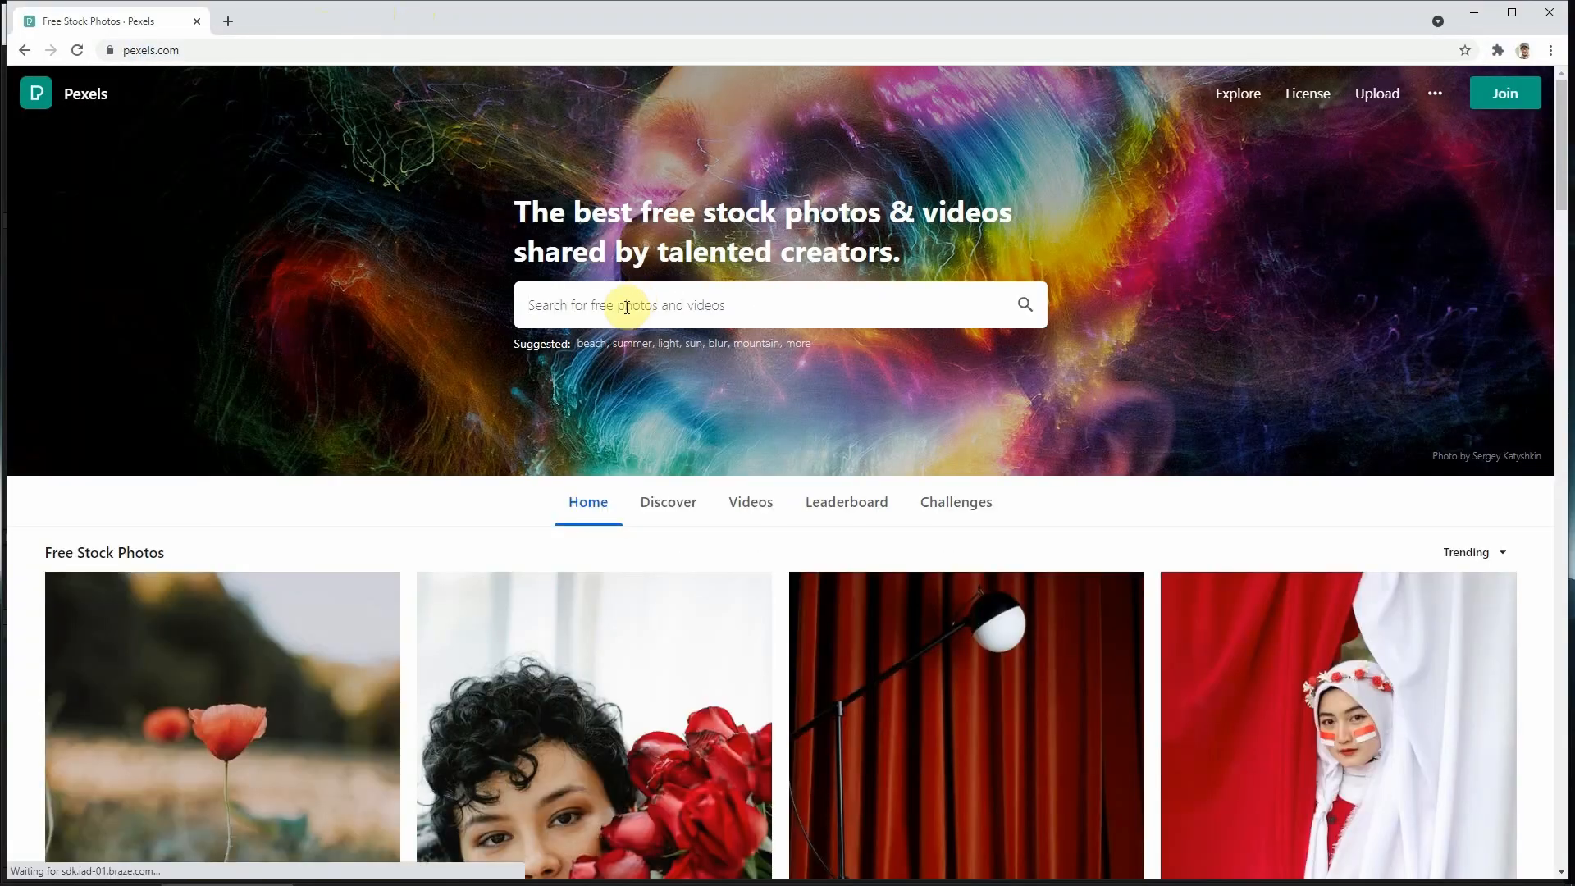
pyautogui.click(621, 310)
pyautogui.write('sky')
pyautogui.press('Return')
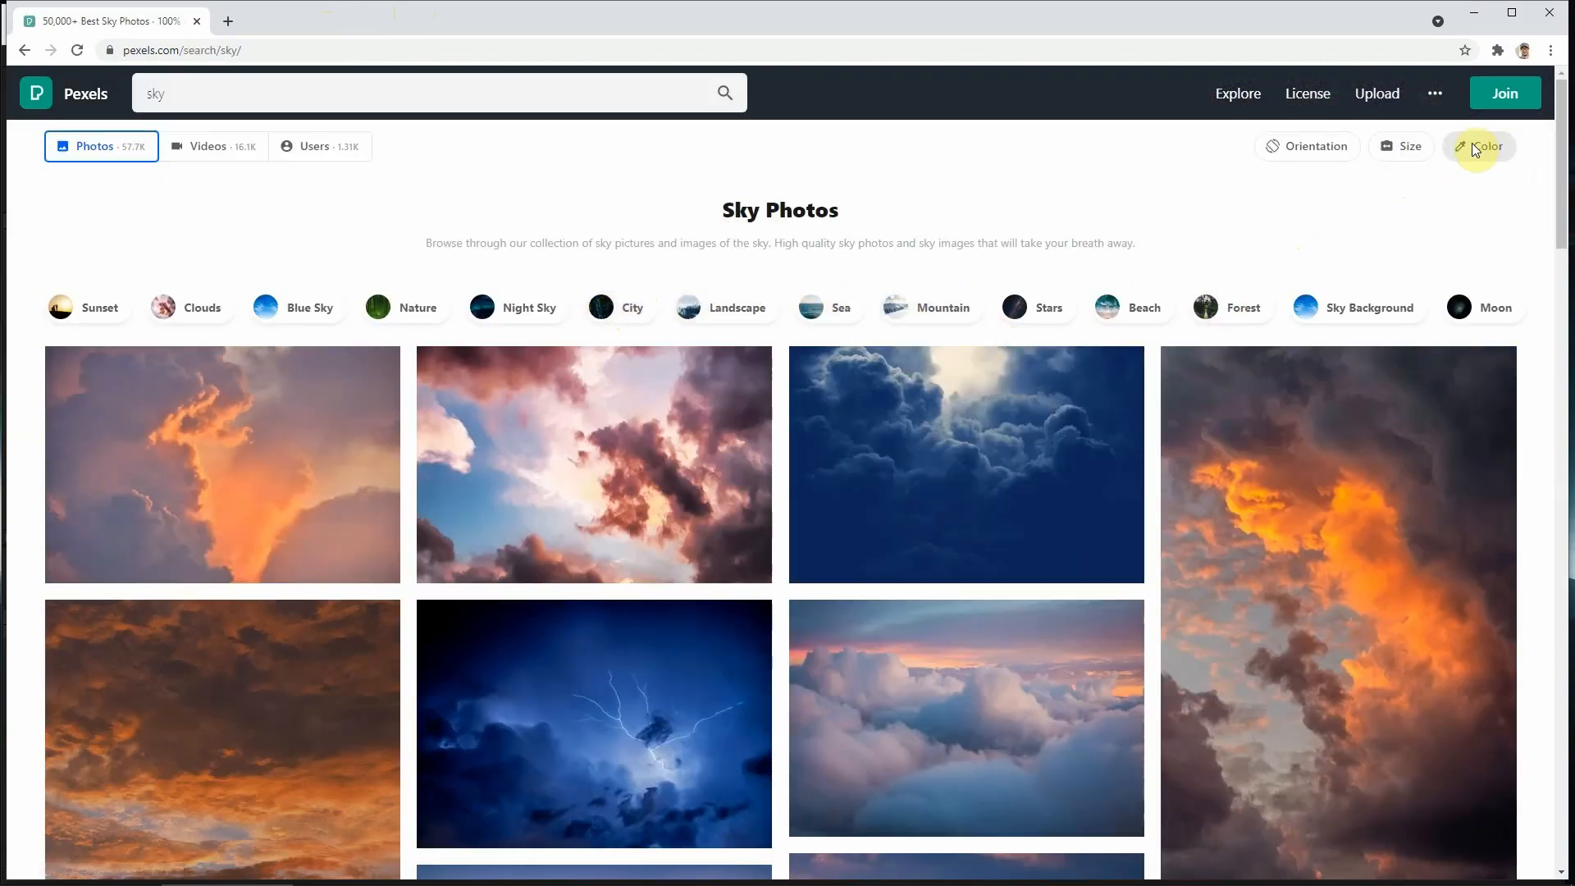
pyautogui.click(1322, 146)
pyautogui.click(1325, 227)
# - Download the purple sky photo with lightning over a lit city and save it to the Desktop as a JPEG
pyautogui.scroll(-4, 763, 545)
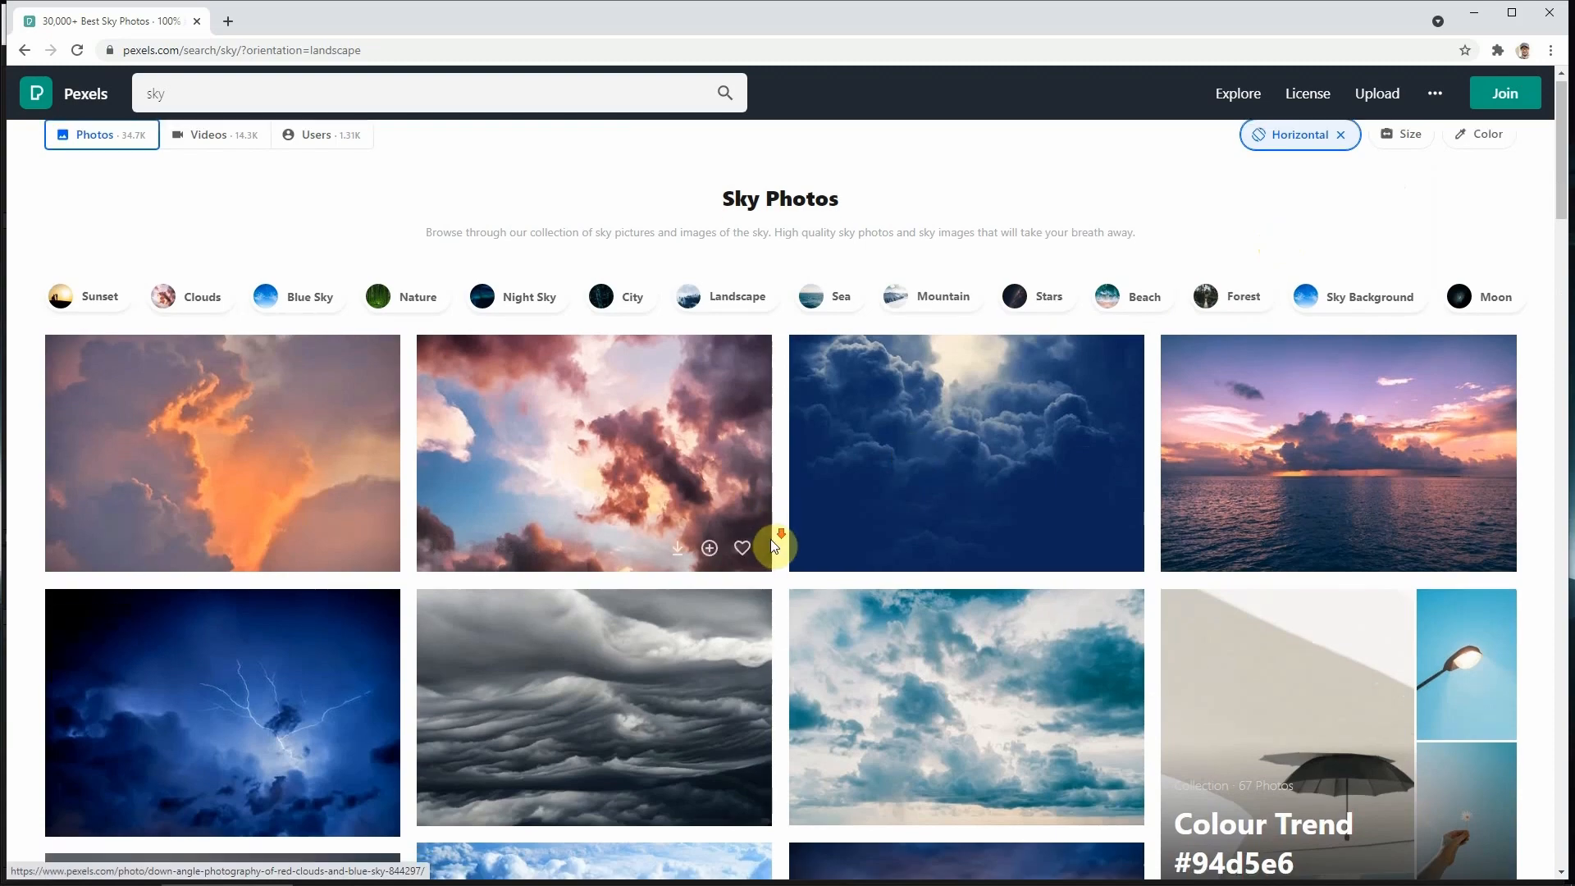
pyautogui.scroll(-3, 763, 546)
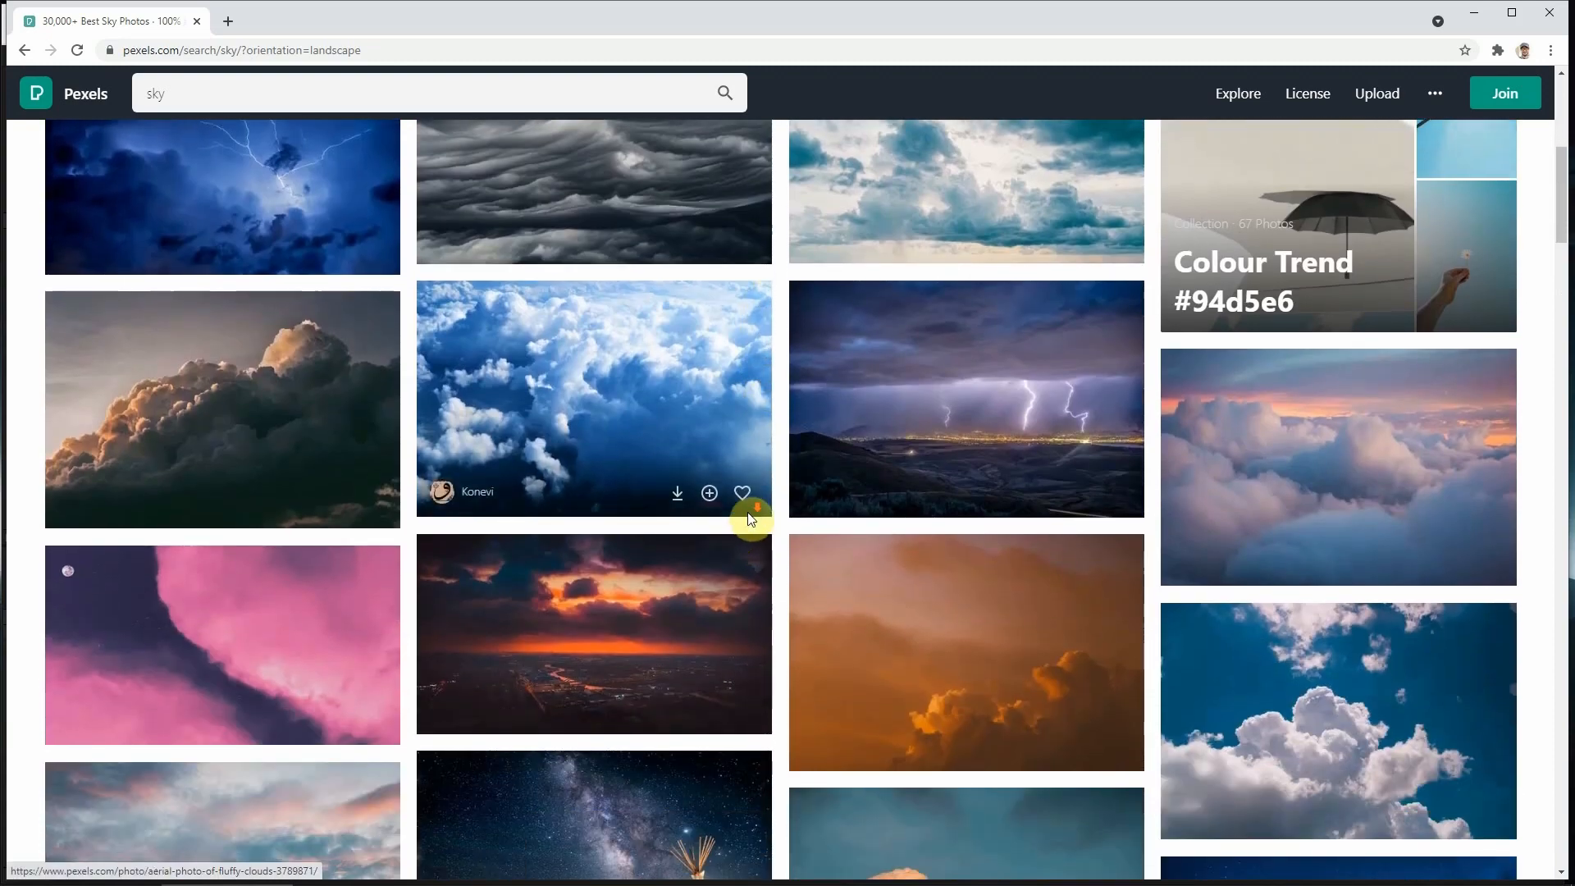
pyautogui.scroll(-1, 749, 521)
pyautogui.click(1050, 411)
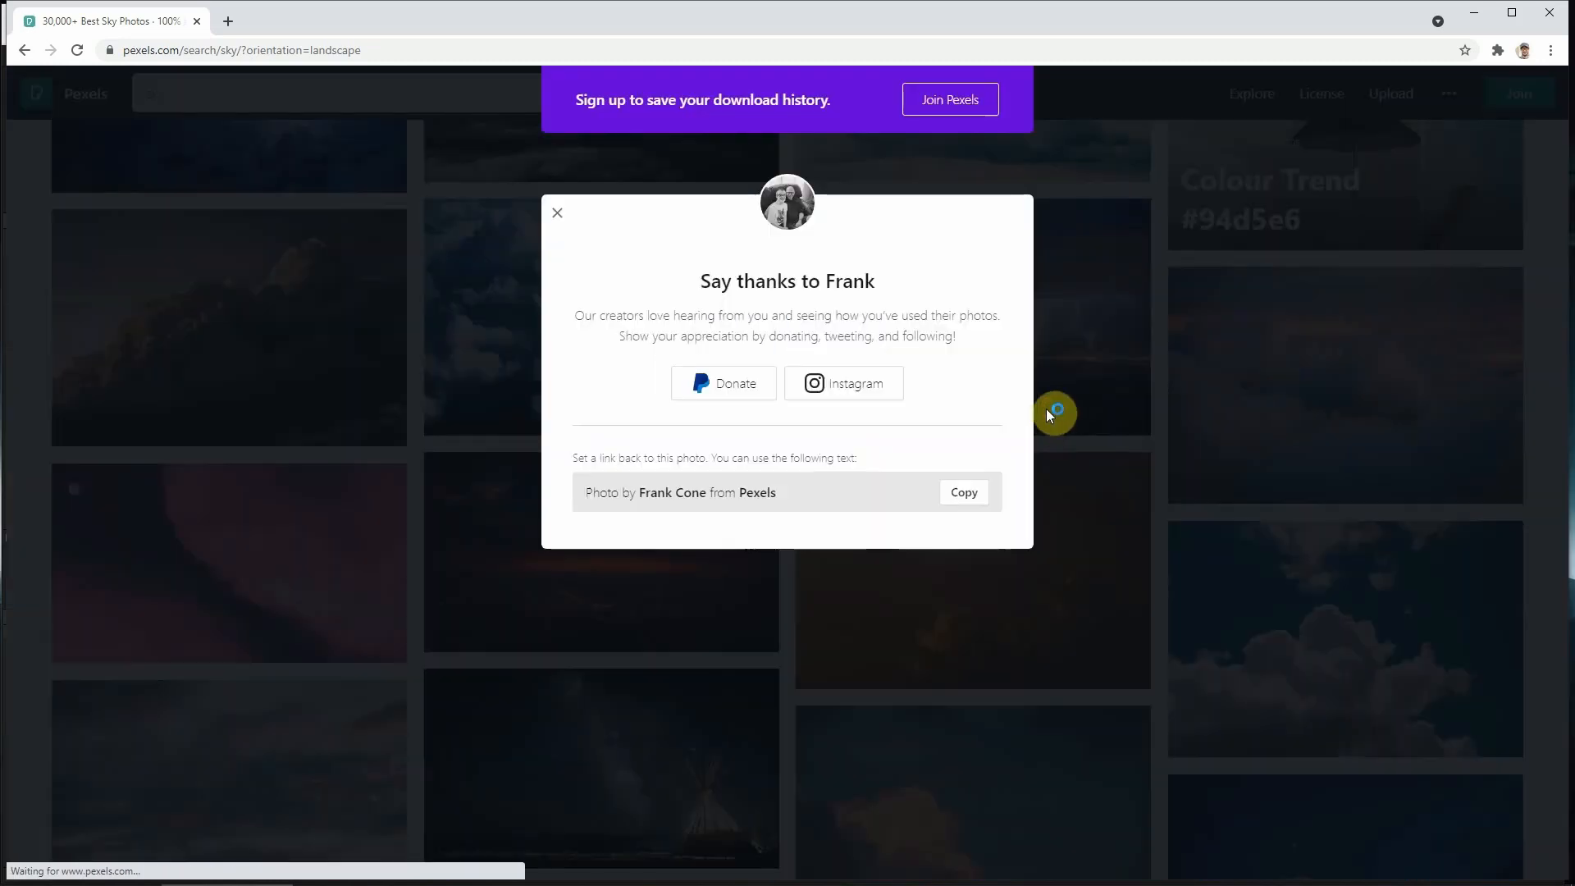
pyautogui.click(92, 248)
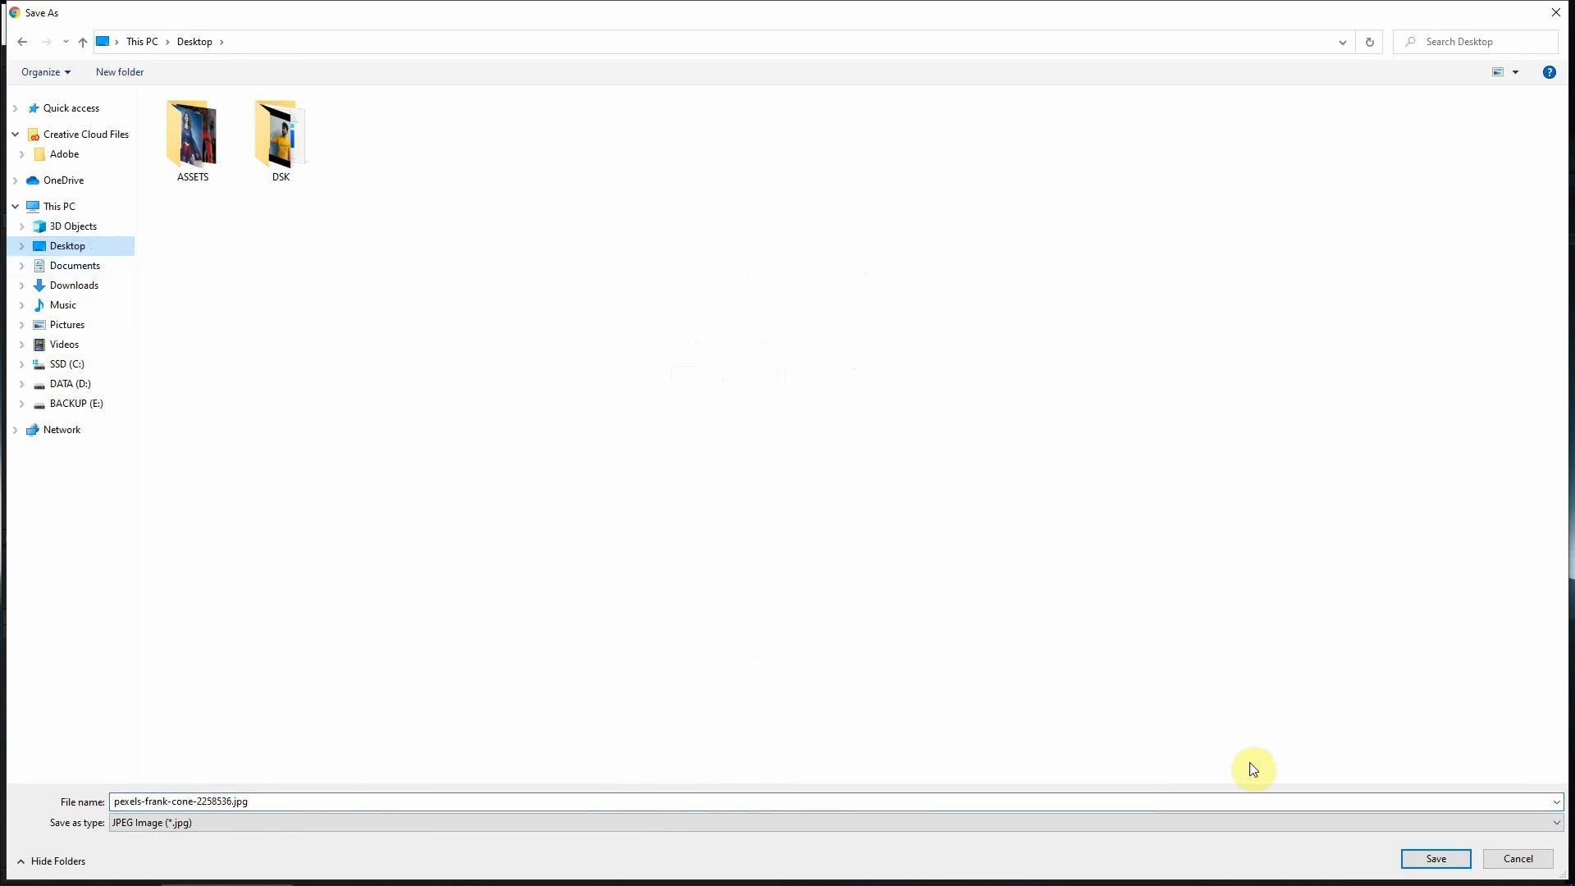
pyautogui.click(1436, 859)
pyautogui.click(553, 220)
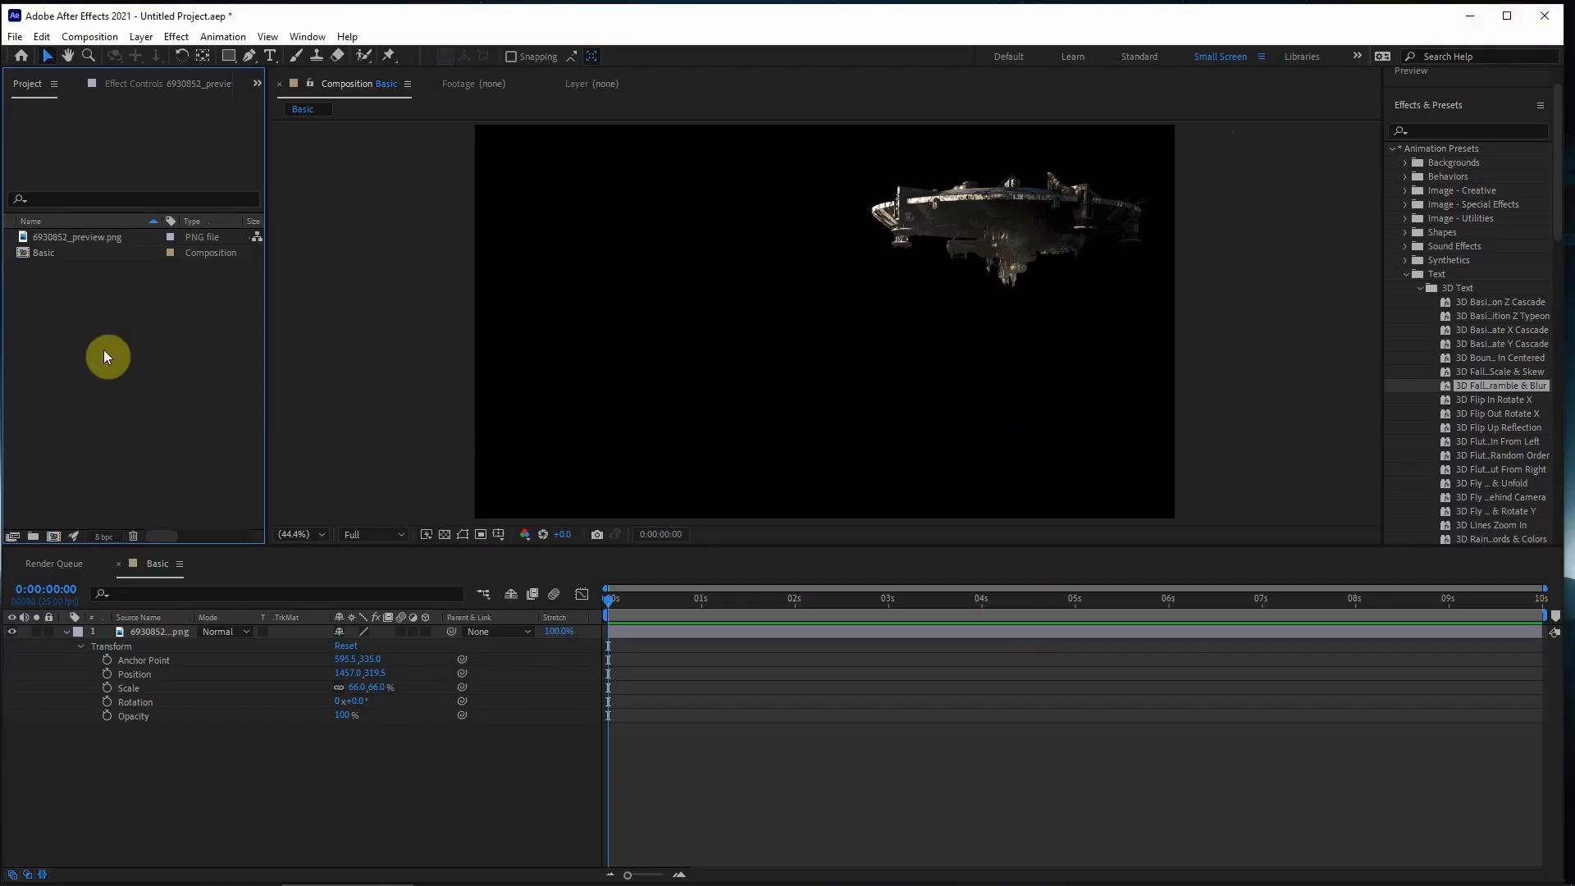
# - Switch back to After Effects, import the downloaded sky photo from the Desktop and add it beneath the spaceship layer
pyautogui.doubleClick(71, 334)
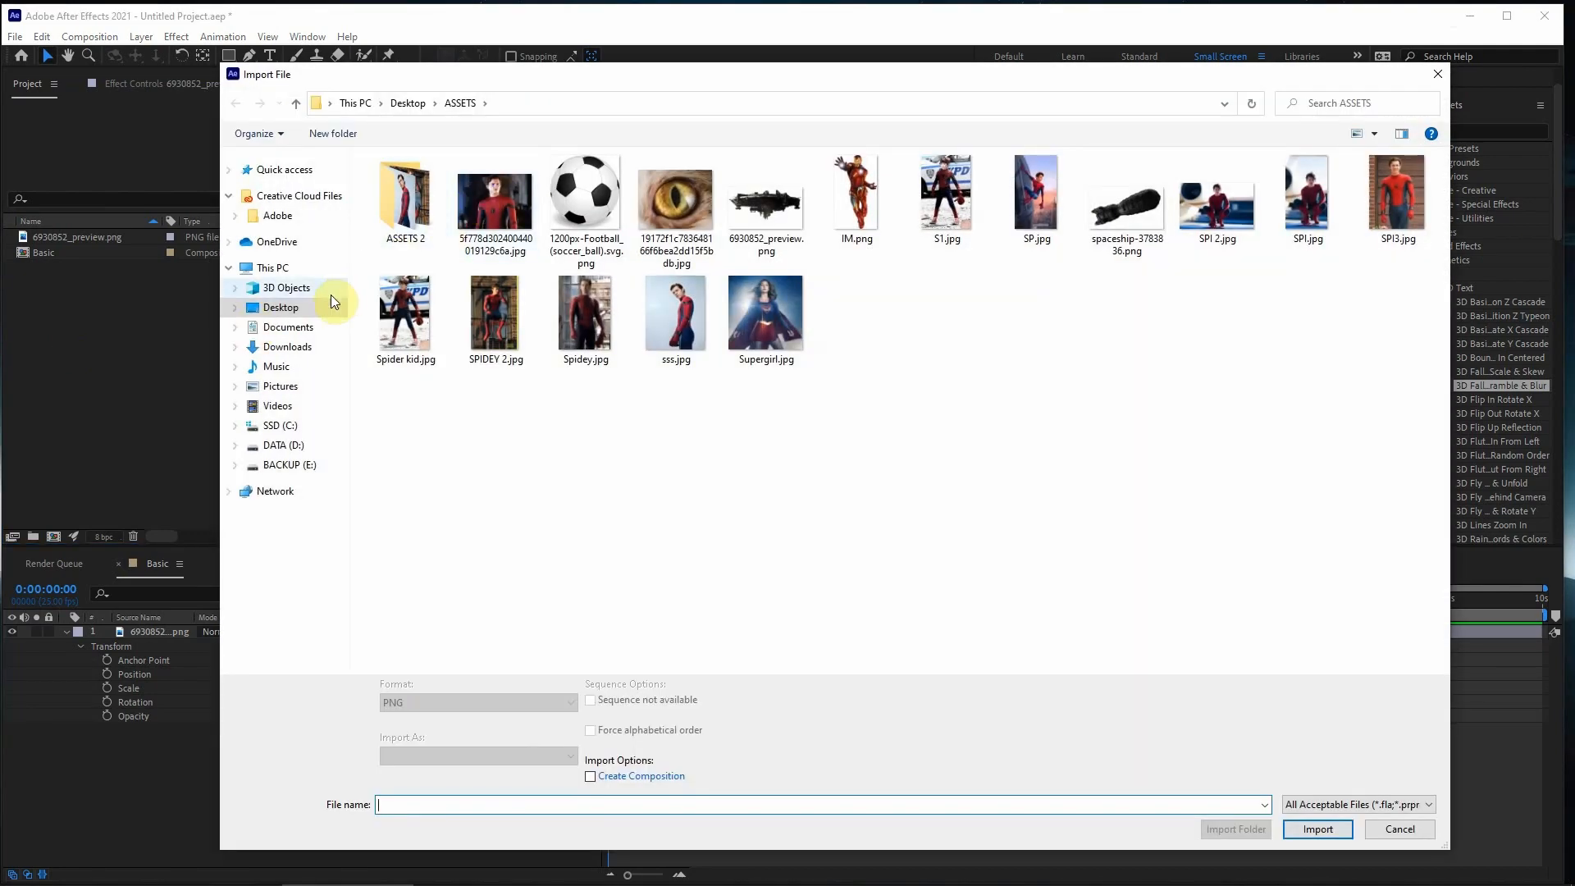
pyautogui.click(319, 307)
pyautogui.doubleClick(586, 197)
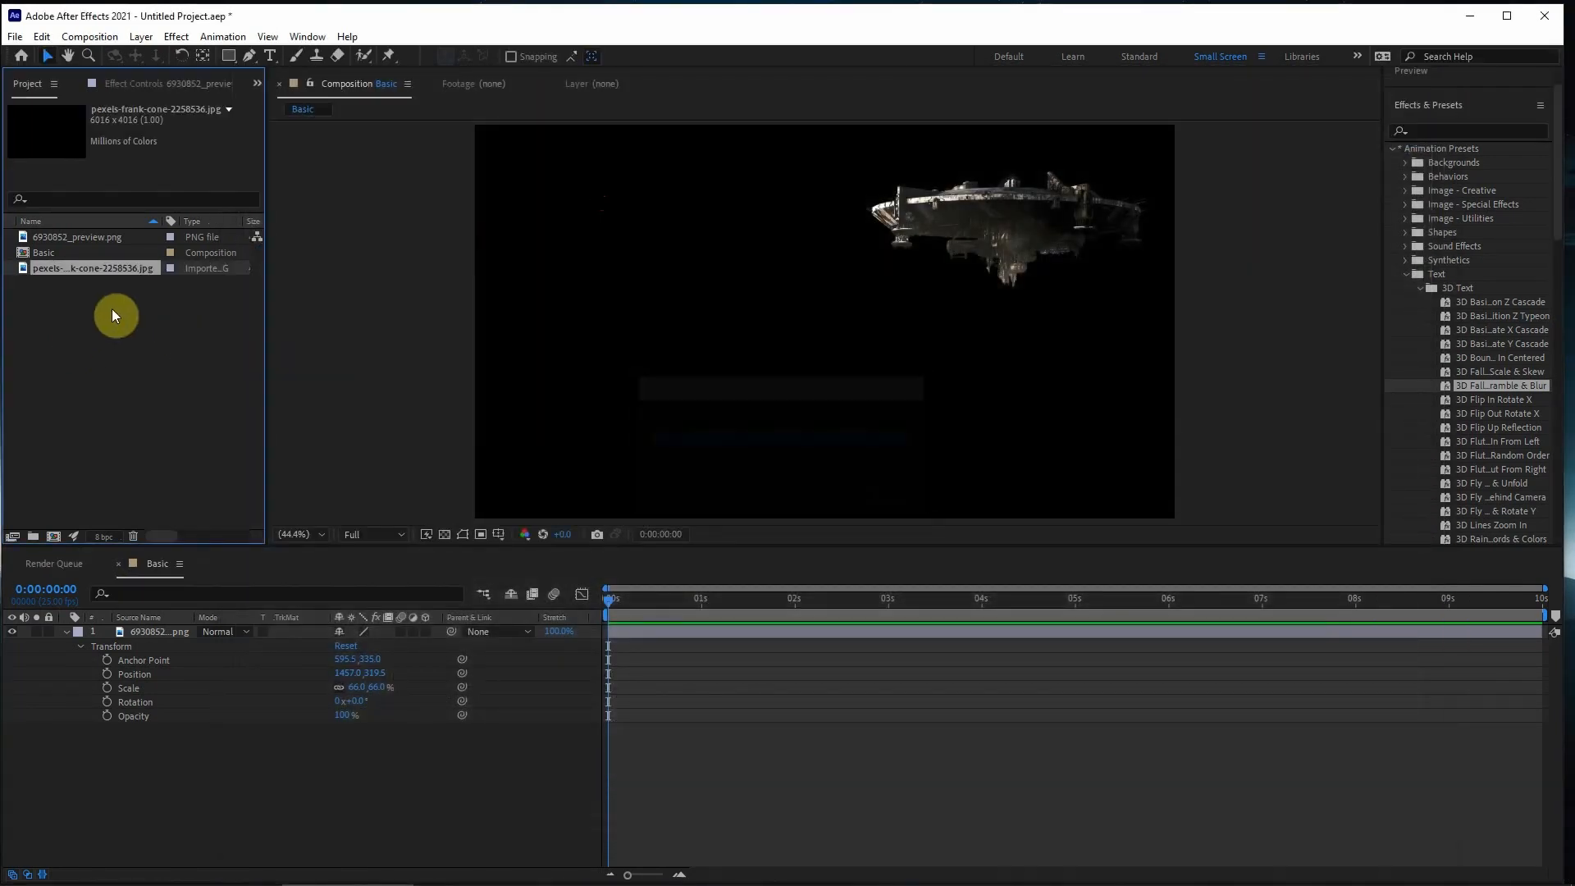
pyautogui.moveTo(84, 265); pyautogui.dragTo(118, 785)
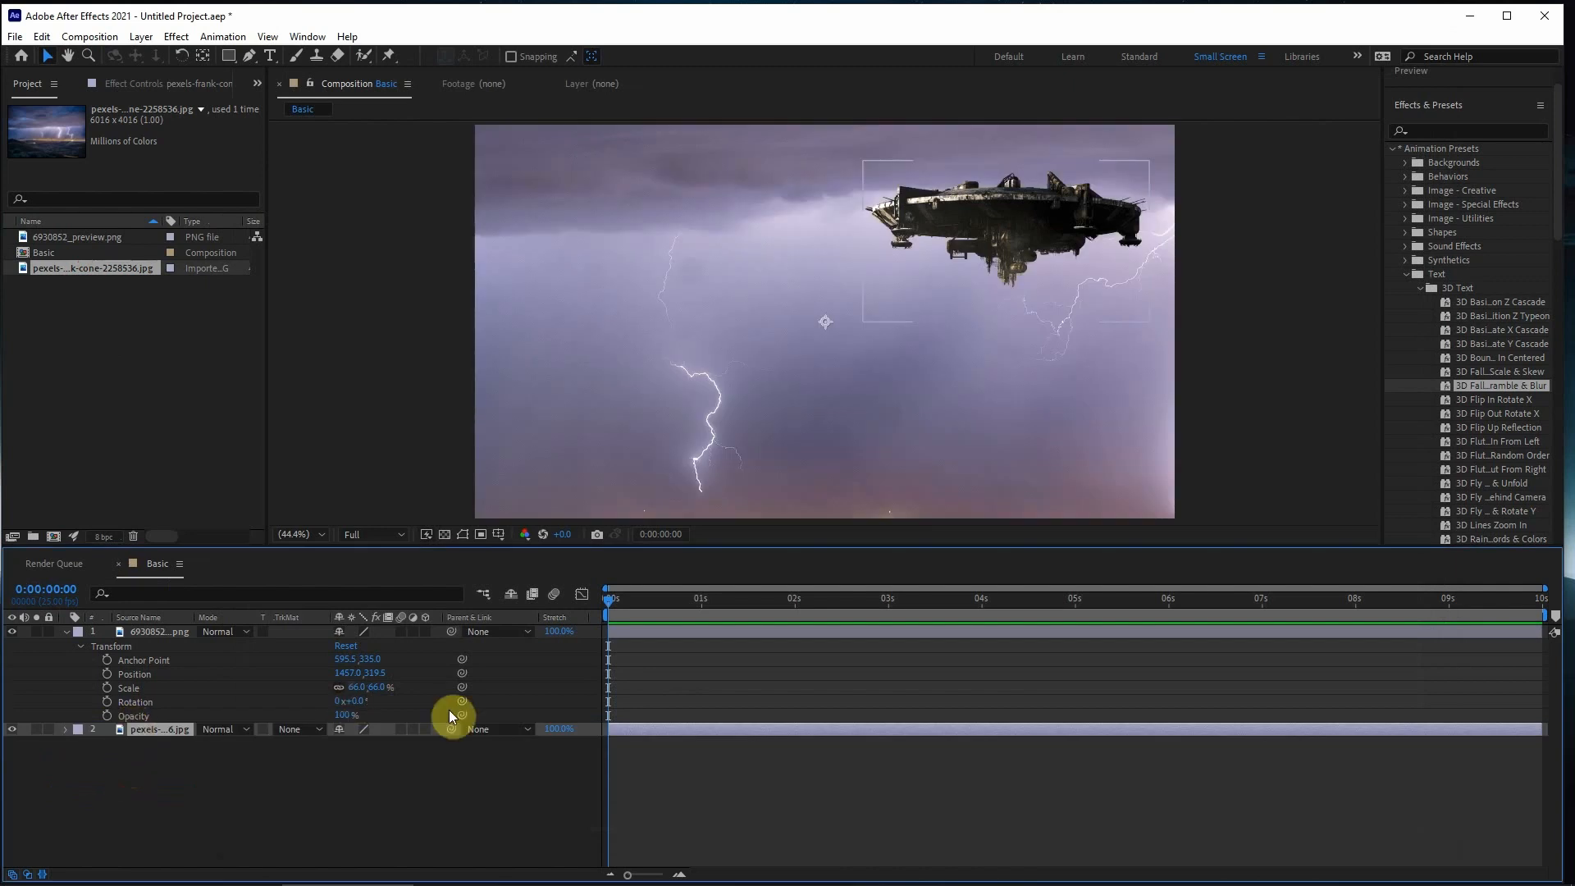
# - Collapse the spaceship layer's properties and toggle the visibility of the spaceship and sky layers off and back on
pyautogui.click(64, 632)
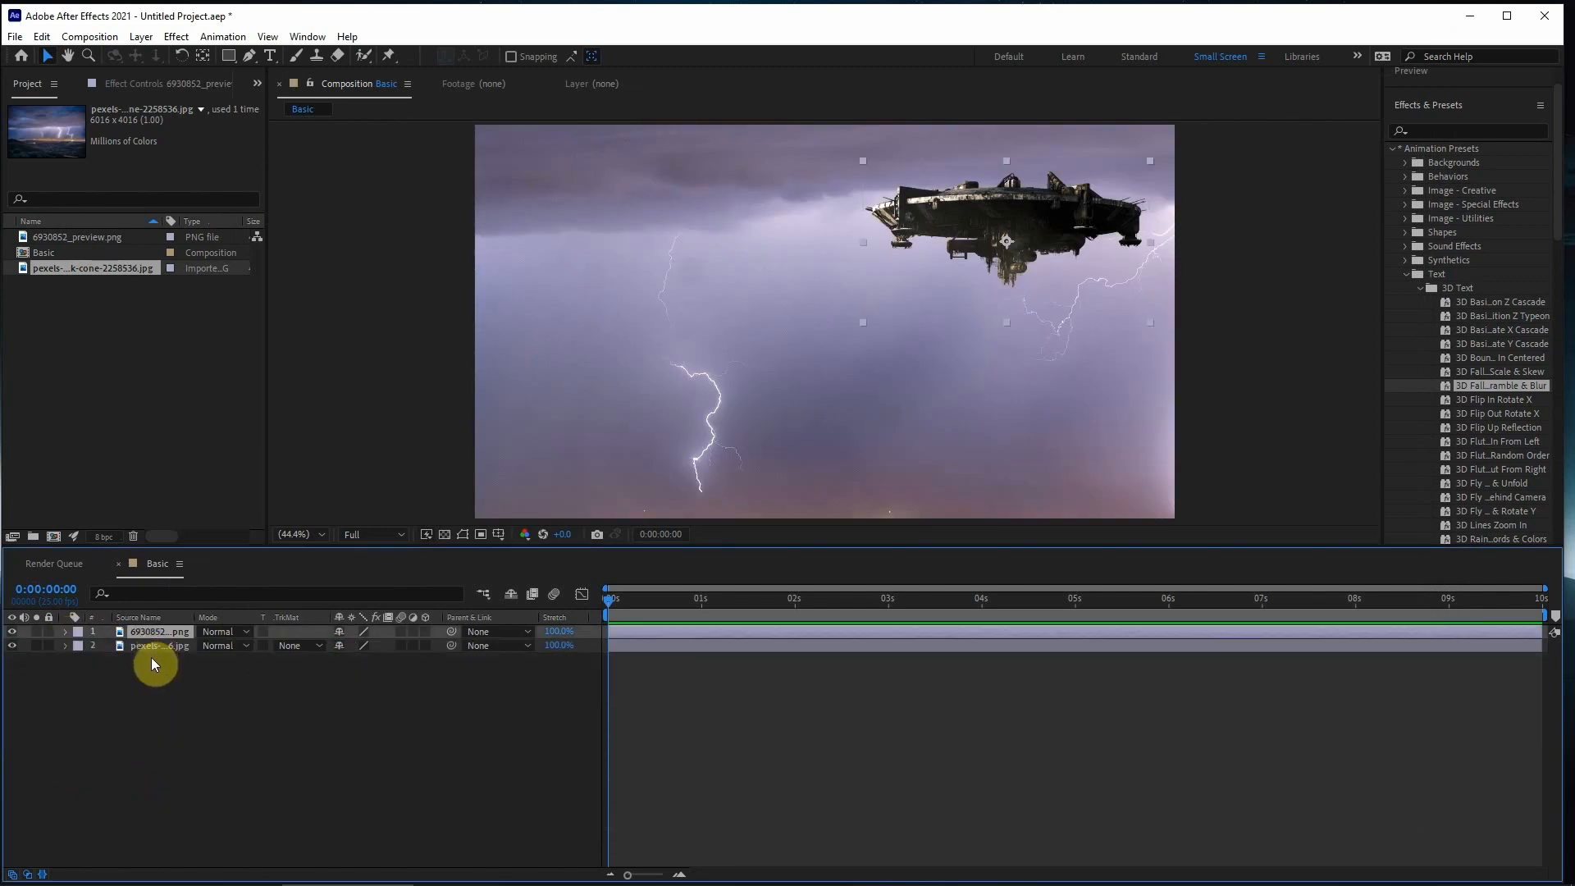
pyautogui.click(13, 633)
pyautogui.click(12, 632)
pyautogui.click(12, 633)
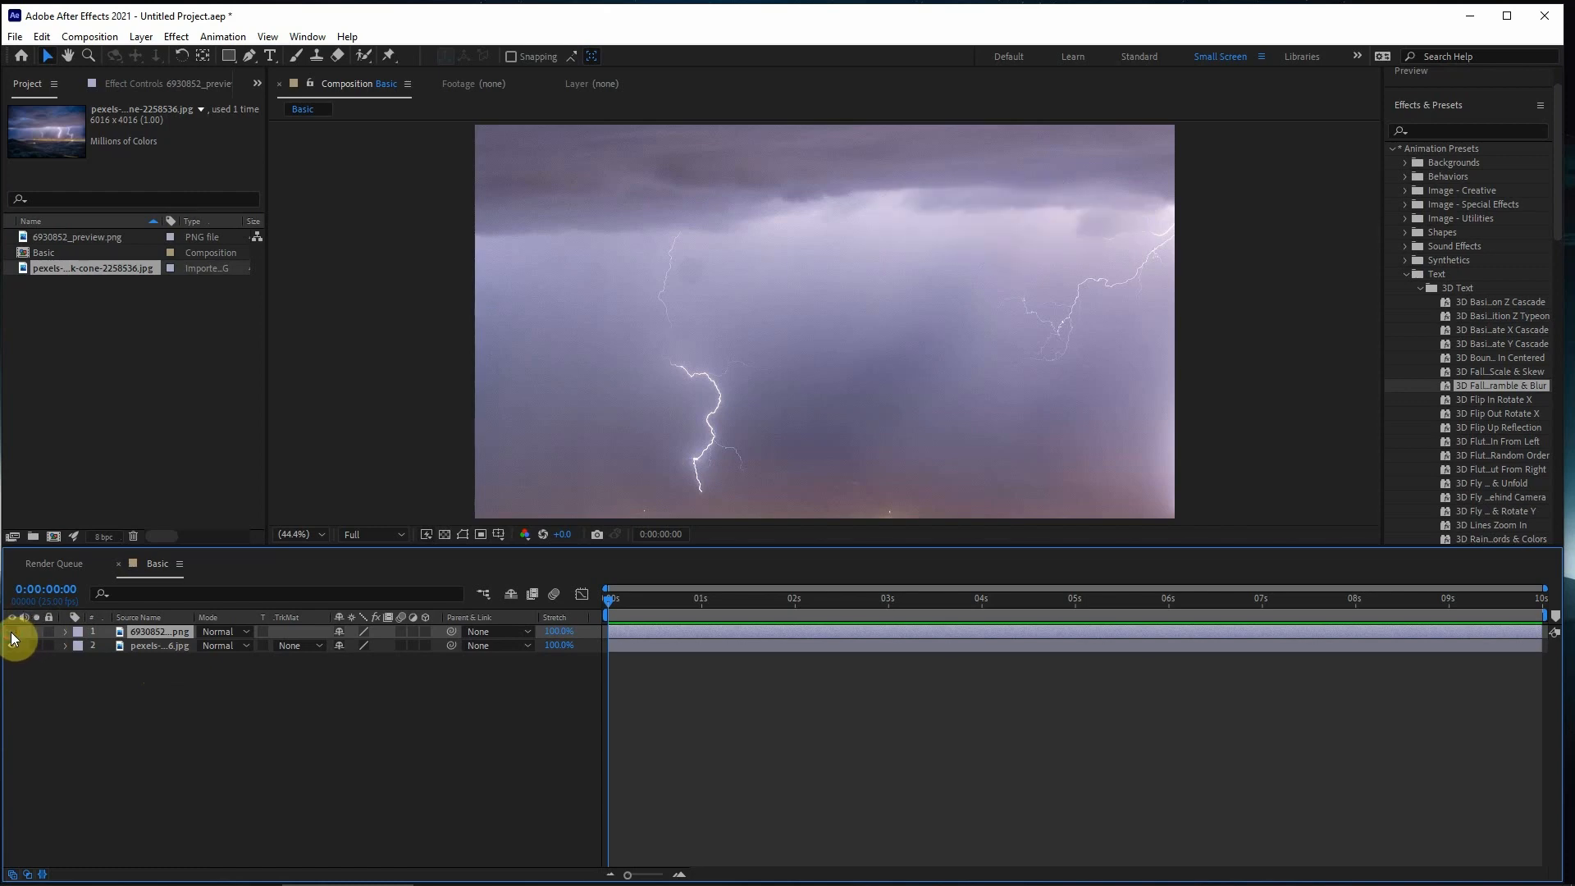
pyautogui.click(12, 632)
pyautogui.click(13, 646)
pyautogui.click(12, 645)
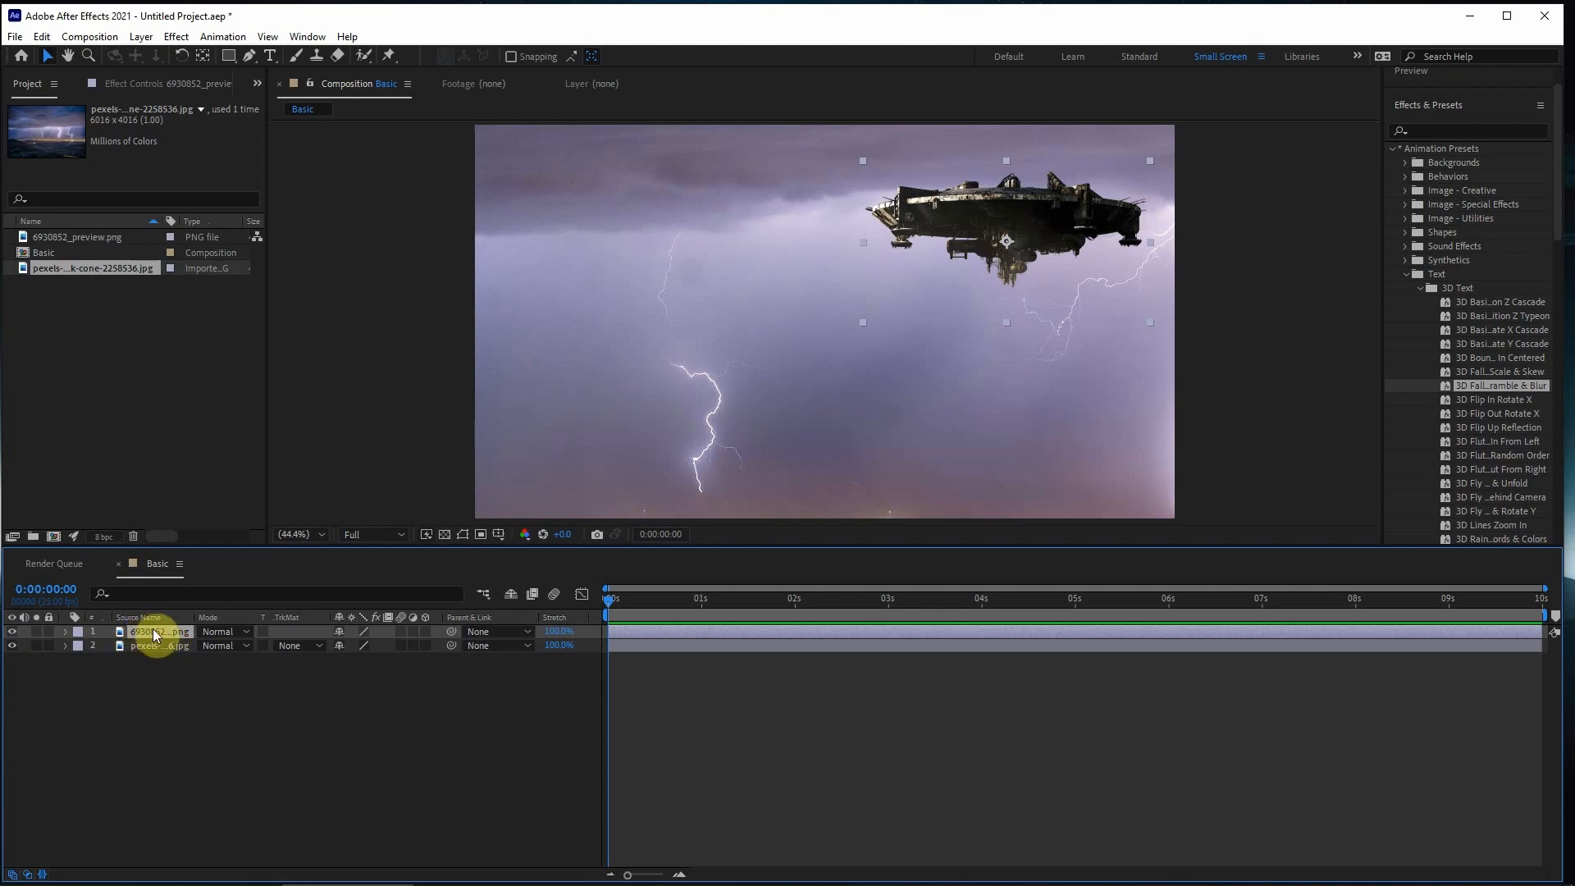
# - Move the spaceship layer below the sky photo layer in the stacking order
pyautogui.moveTo(144, 633); pyautogui.dragTo(147, 656)
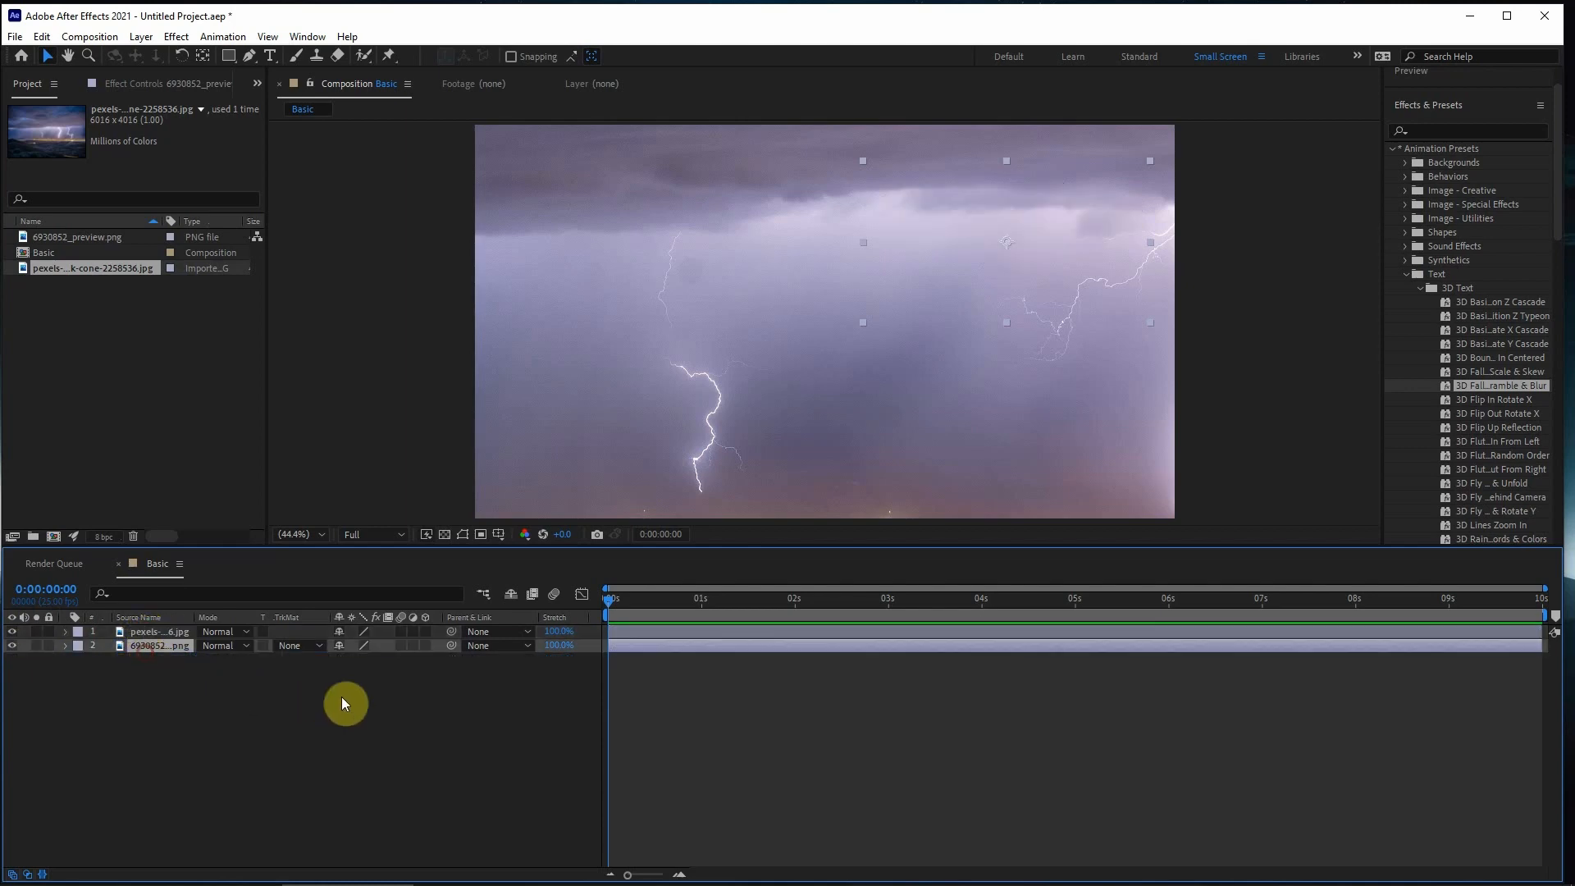
# - Move the sky photo layer back beneath the spaceship layer in the stacking order
pyautogui.click(154, 633)
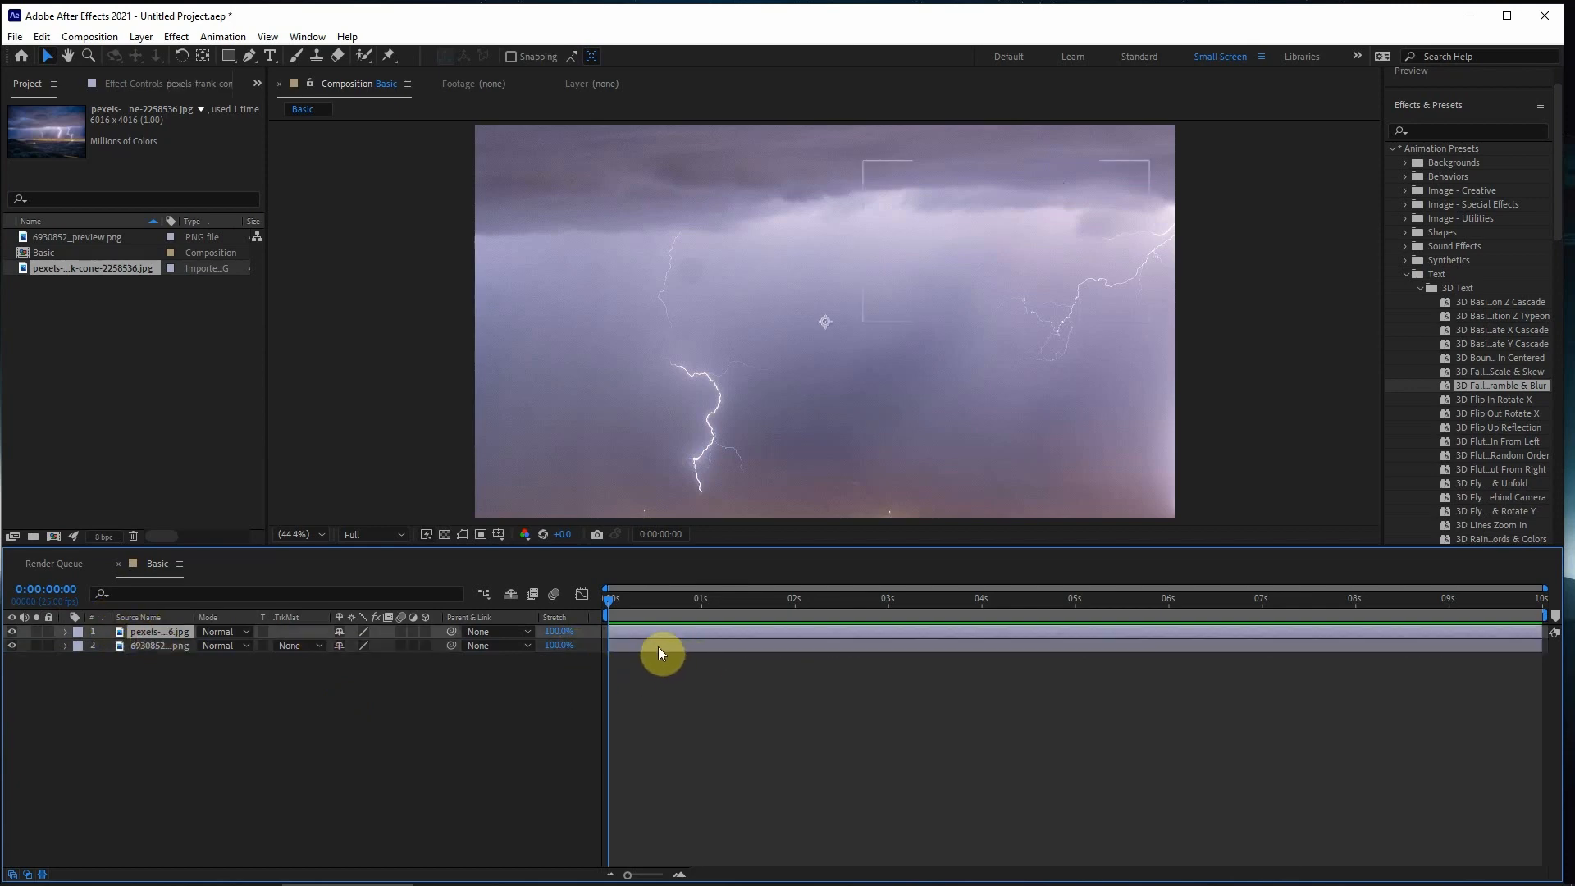
pyautogui.moveTo(161, 632); pyautogui.dragTo(156, 654)
pyautogui.click(159, 629)
pyautogui.click(160, 645)
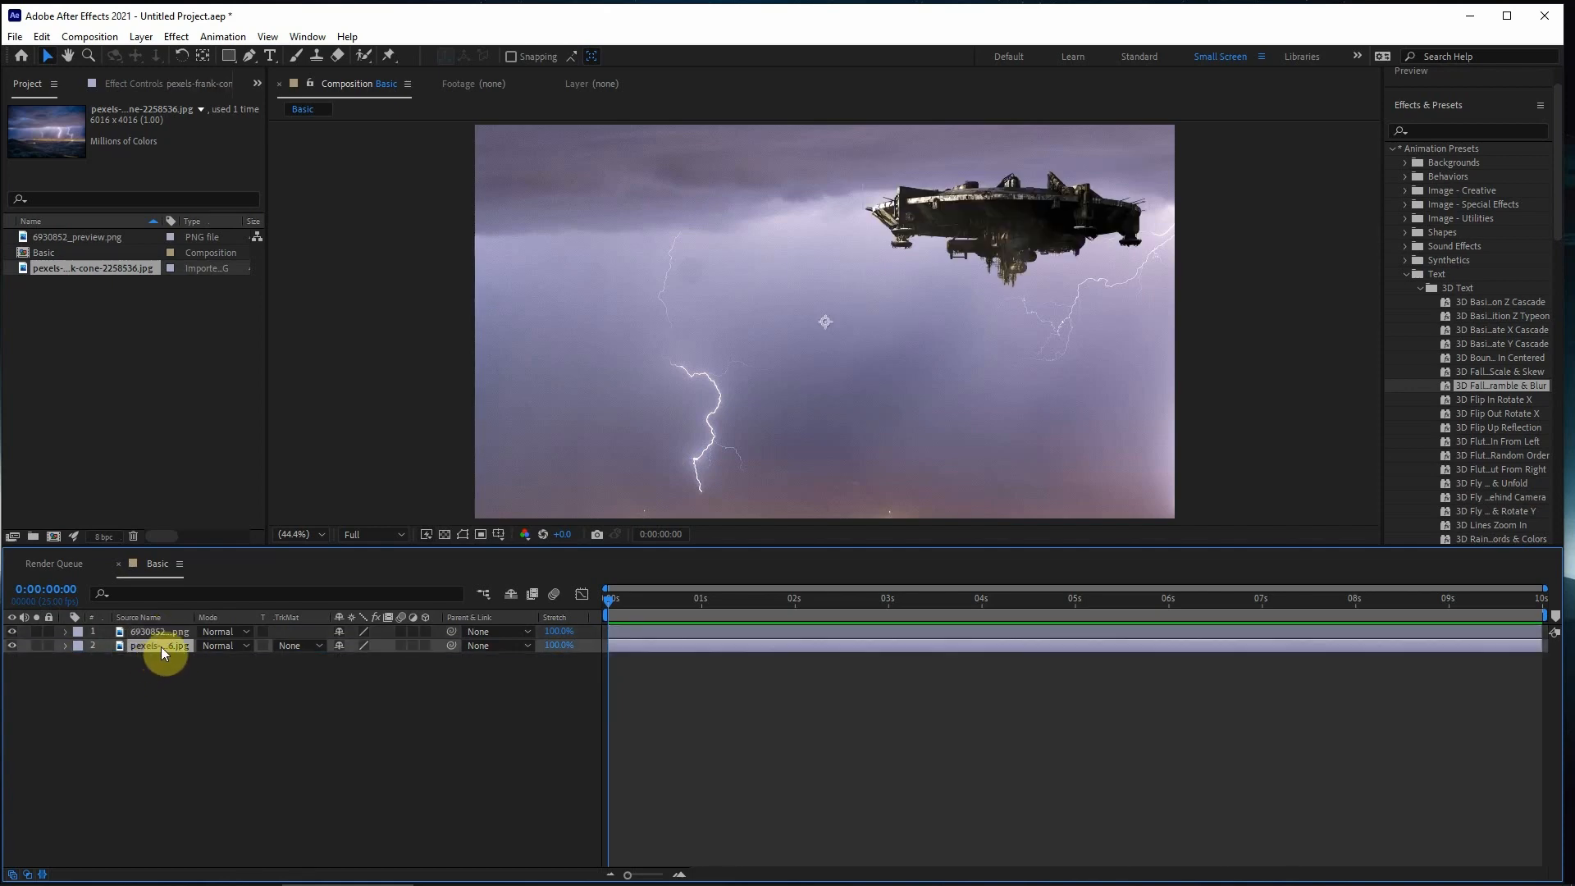
# - Scale the sky photo layer down uniformly until its full width fits the composition frame, and collapse its properties
pyautogui.click(65, 646)
pyautogui.click(80, 660)
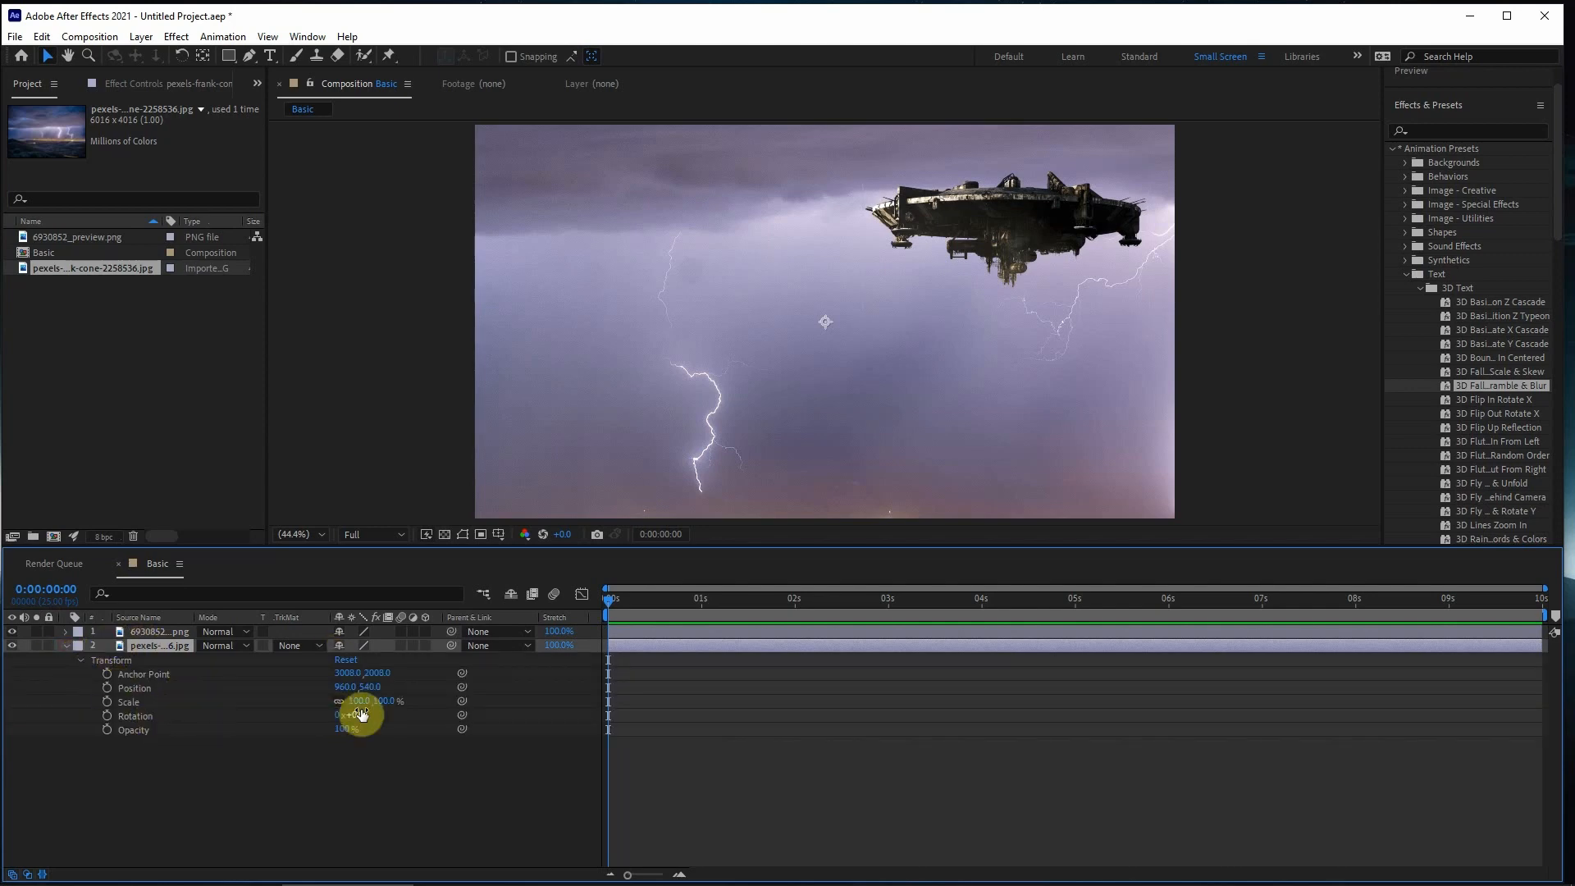
pyautogui.moveTo(351, 702); pyautogui.dragTo(309, 706)
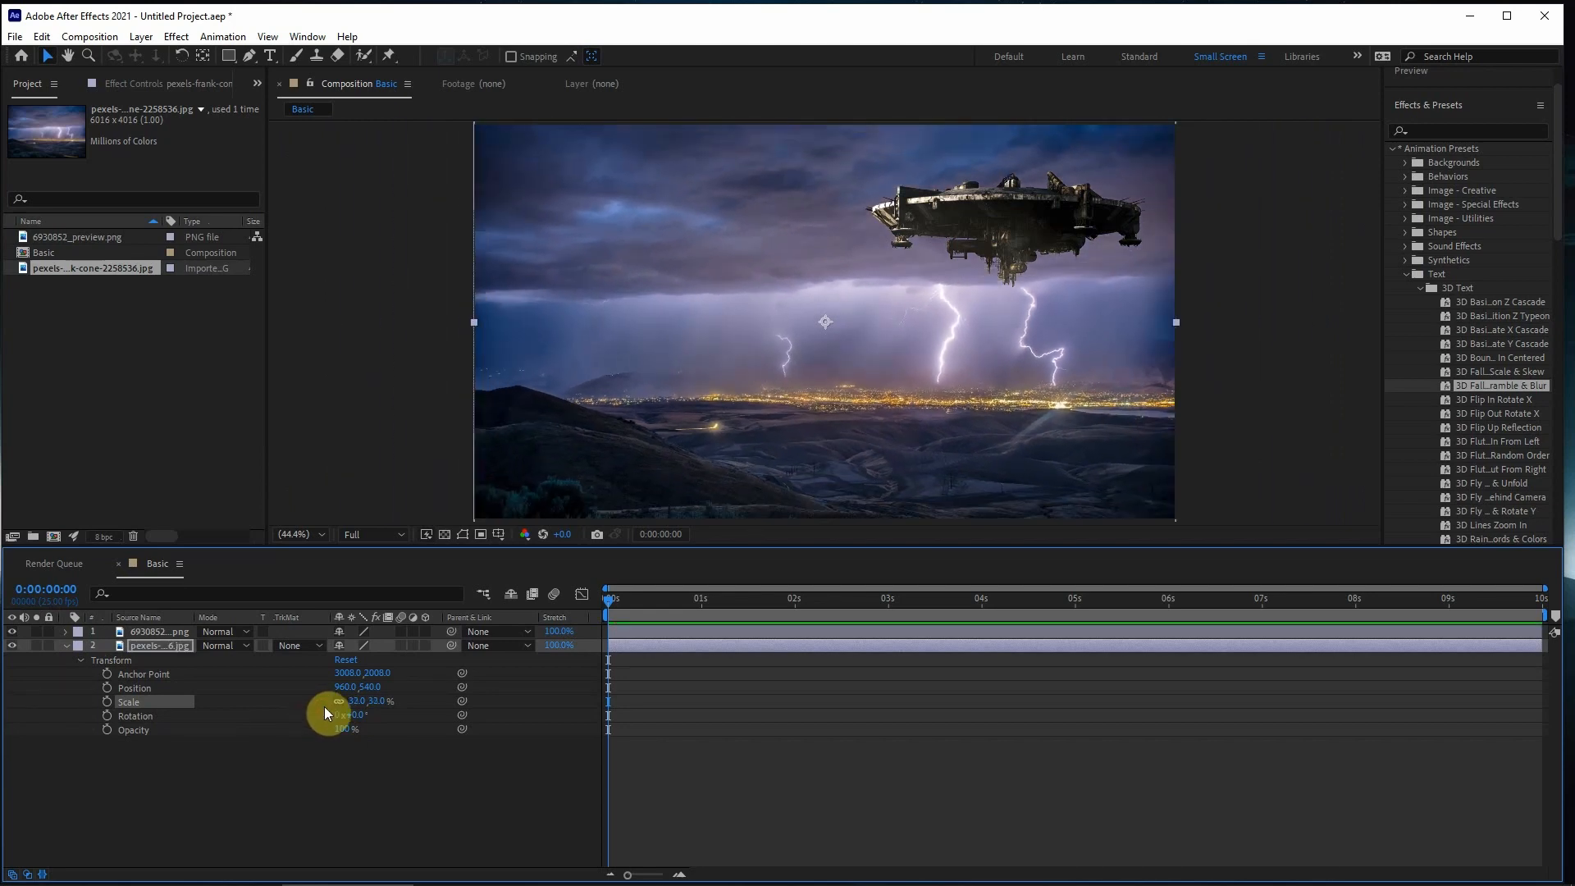
pyautogui.click(67, 645)
# - Scale the spaceship layer to 60% and move it into the frame's upper-right corner, at about 1560, 213
pyautogui.click(136, 634)
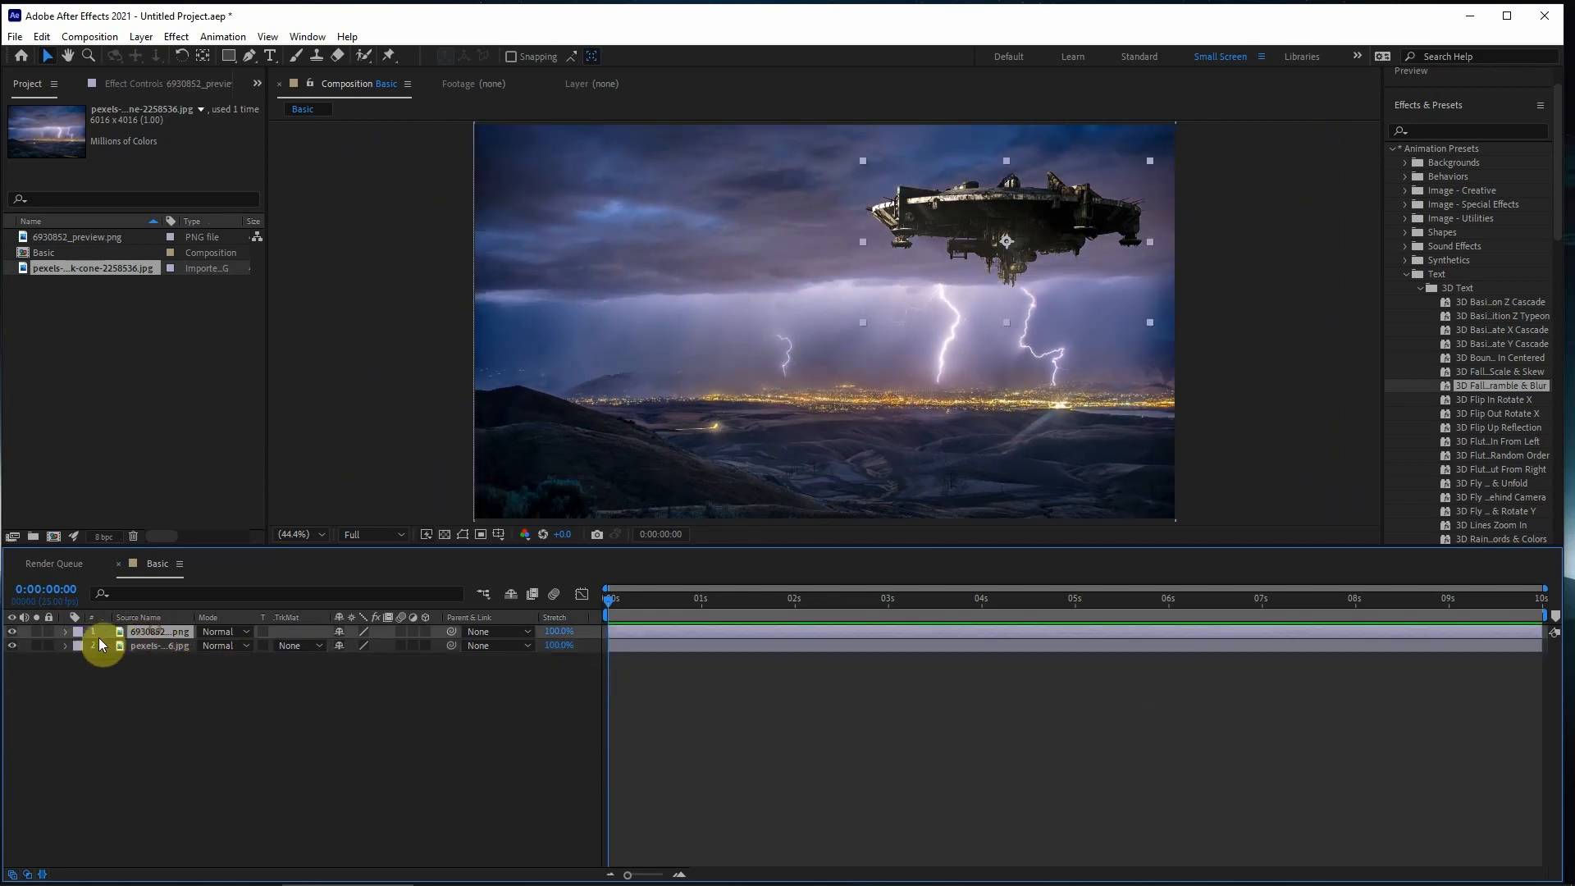
pyautogui.click(65, 631)
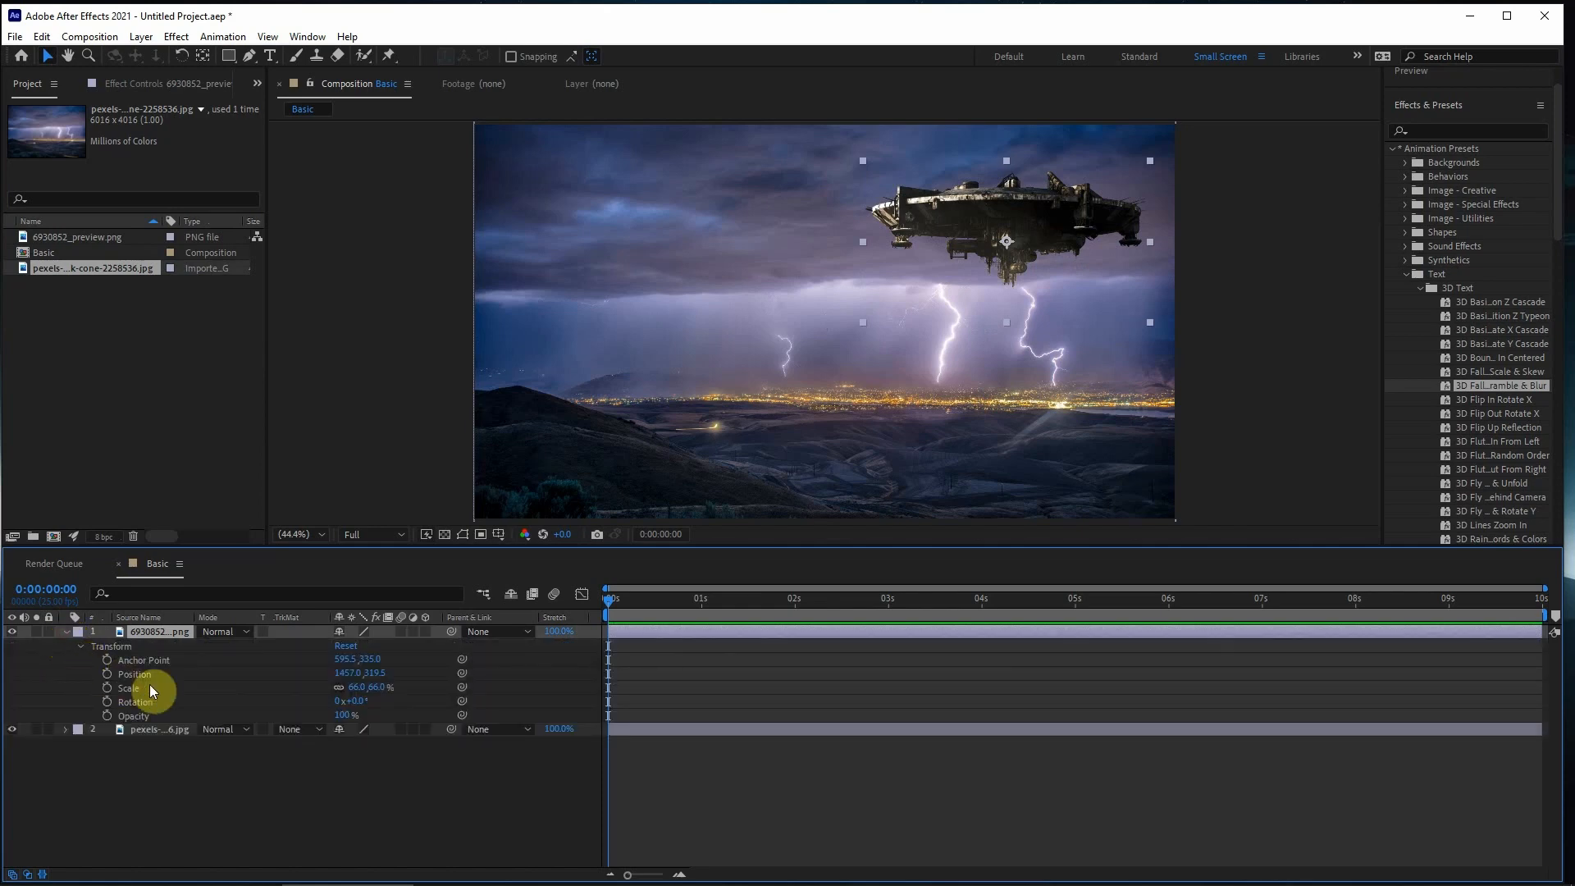
pyautogui.moveTo(354, 690); pyautogui.dragTo(348, 687)
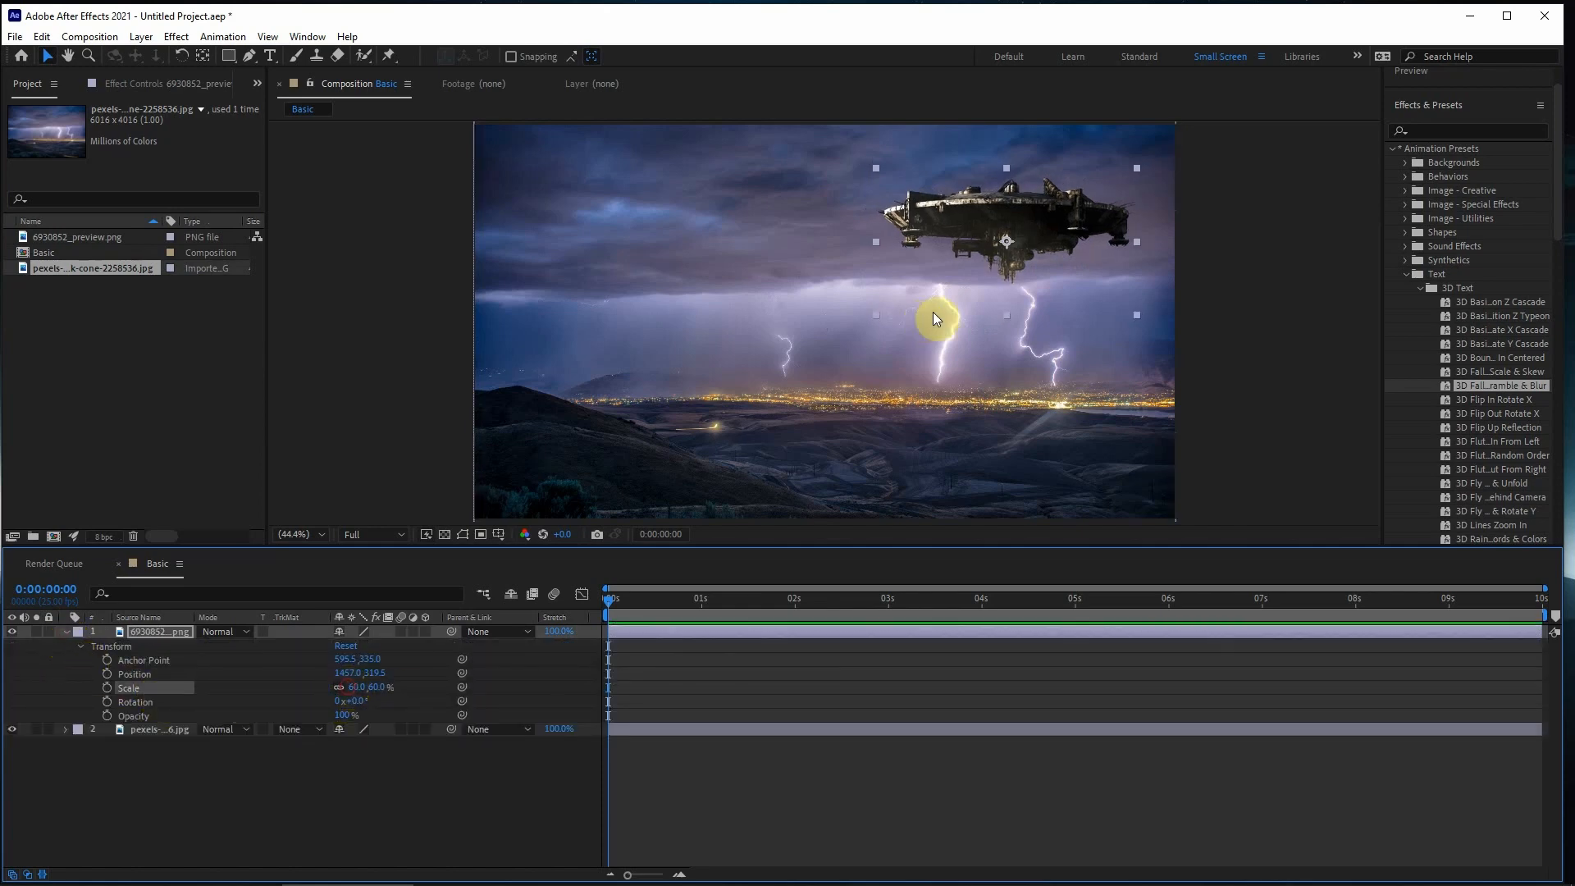
pyautogui.moveTo(1029, 230); pyautogui.dragTo(1067, 192)
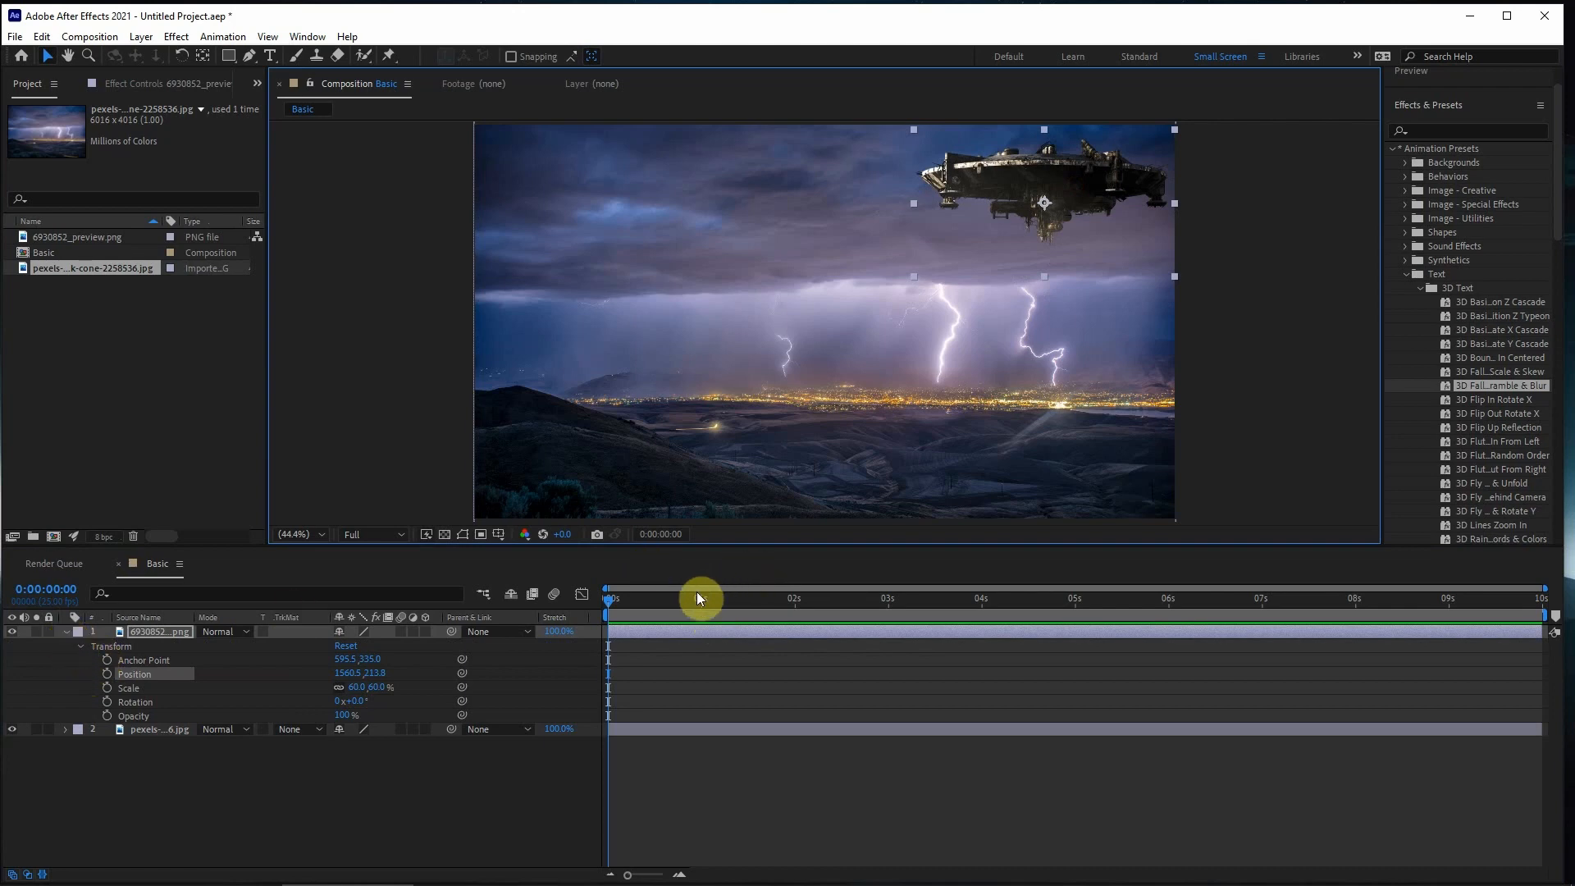
# - Animate the spaceship's Position with a keyframe at 0:00:00:00 and another at 0:00:09:24 with the ship moved to the sky's upper left
pyautogui.moveTo(646, 608); pyautogui.dragTo(575, 609)
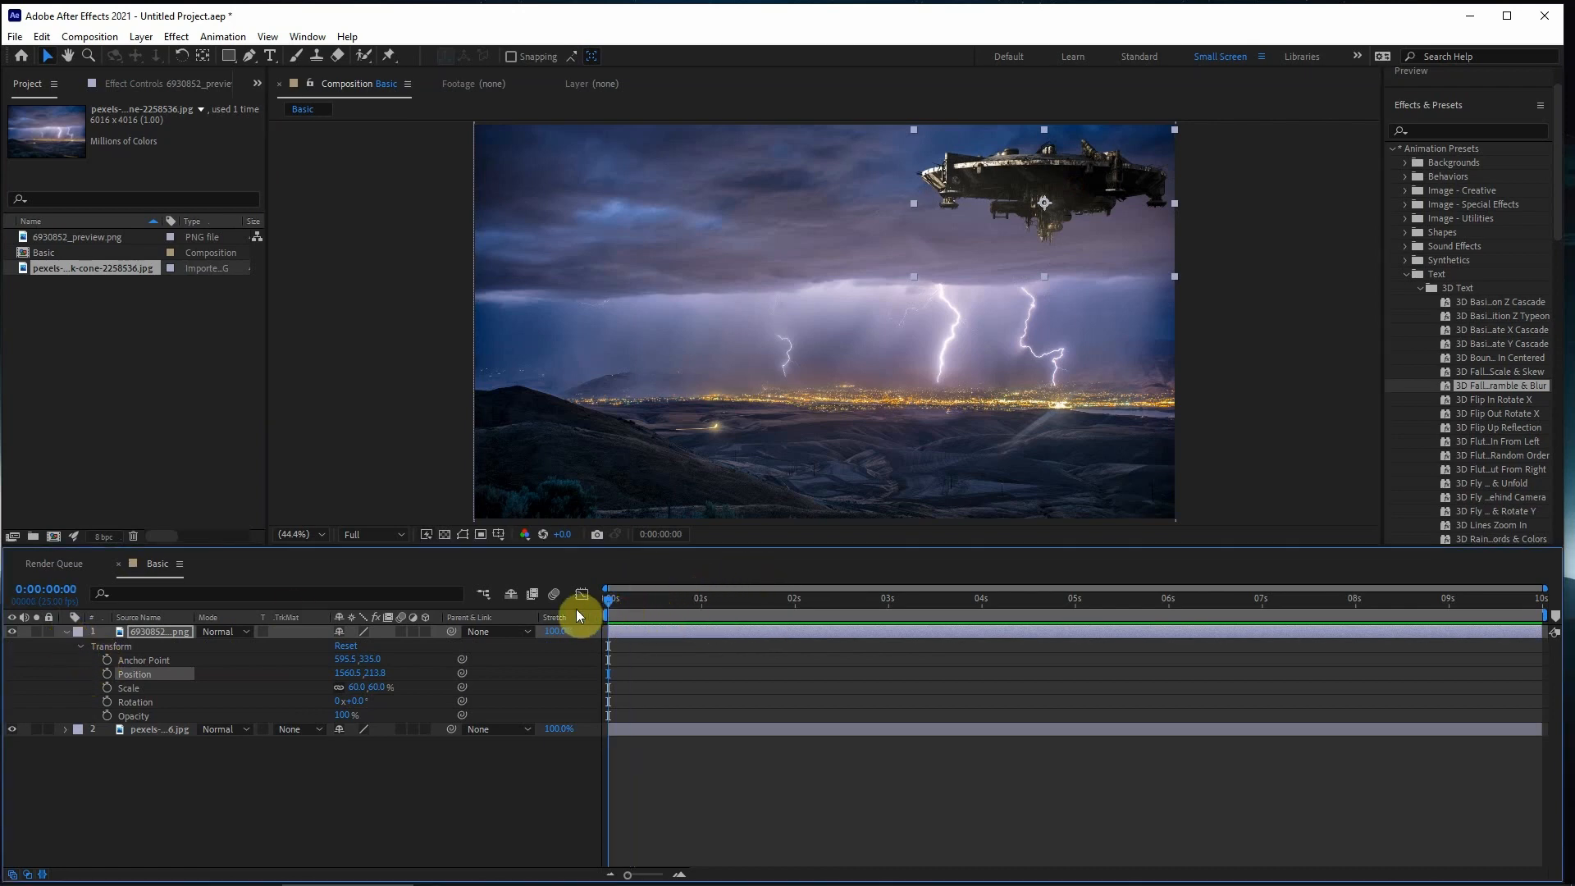
pyautogui.click(641, 629)
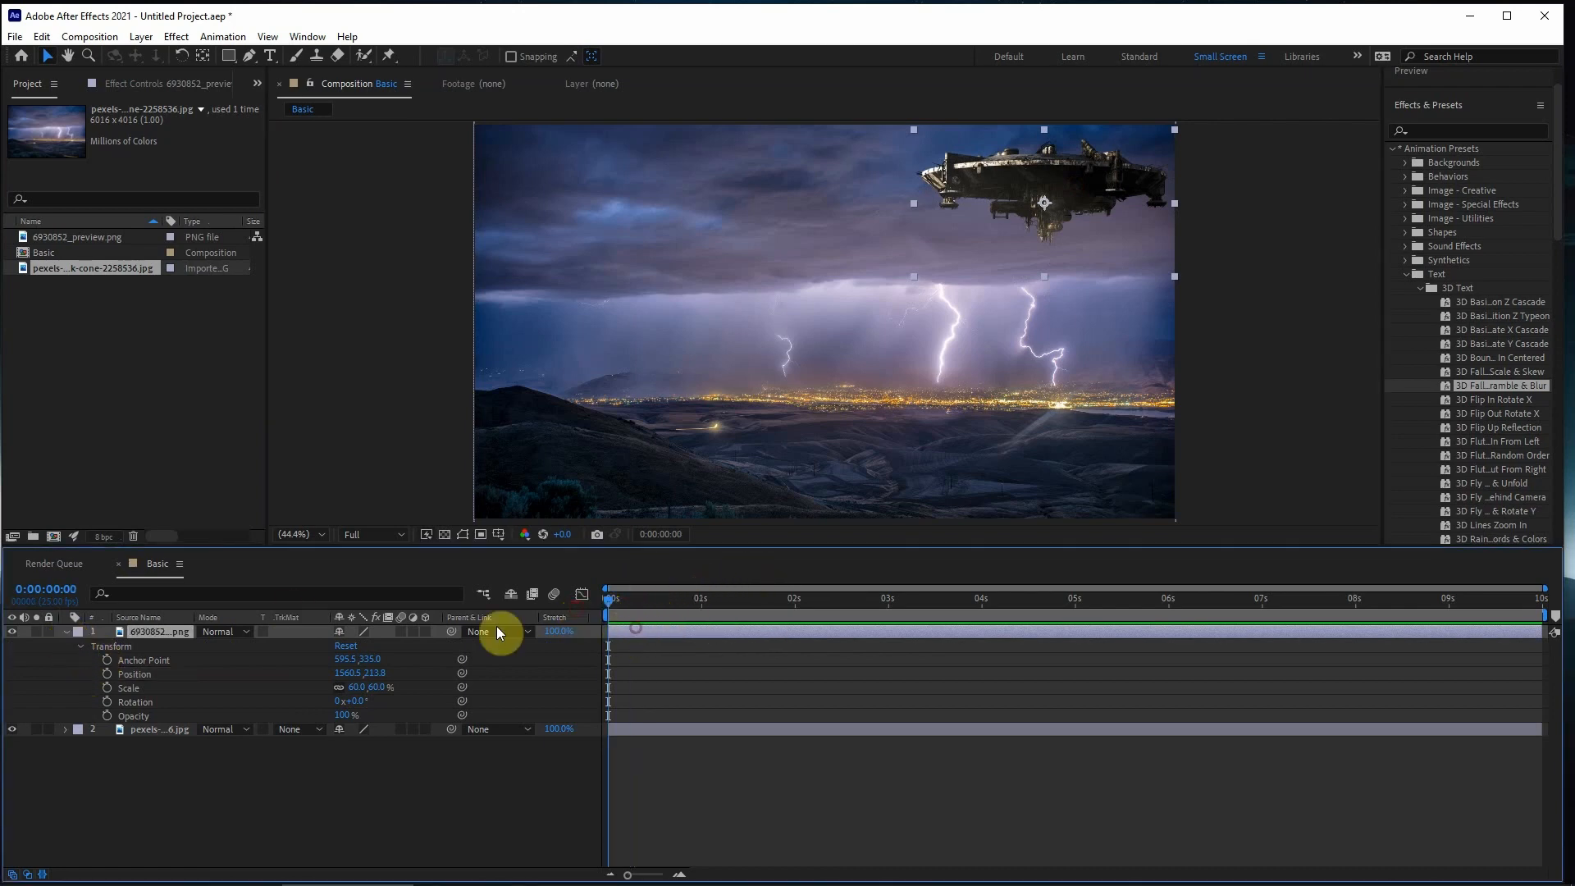
pyautogui.click(106, 674)
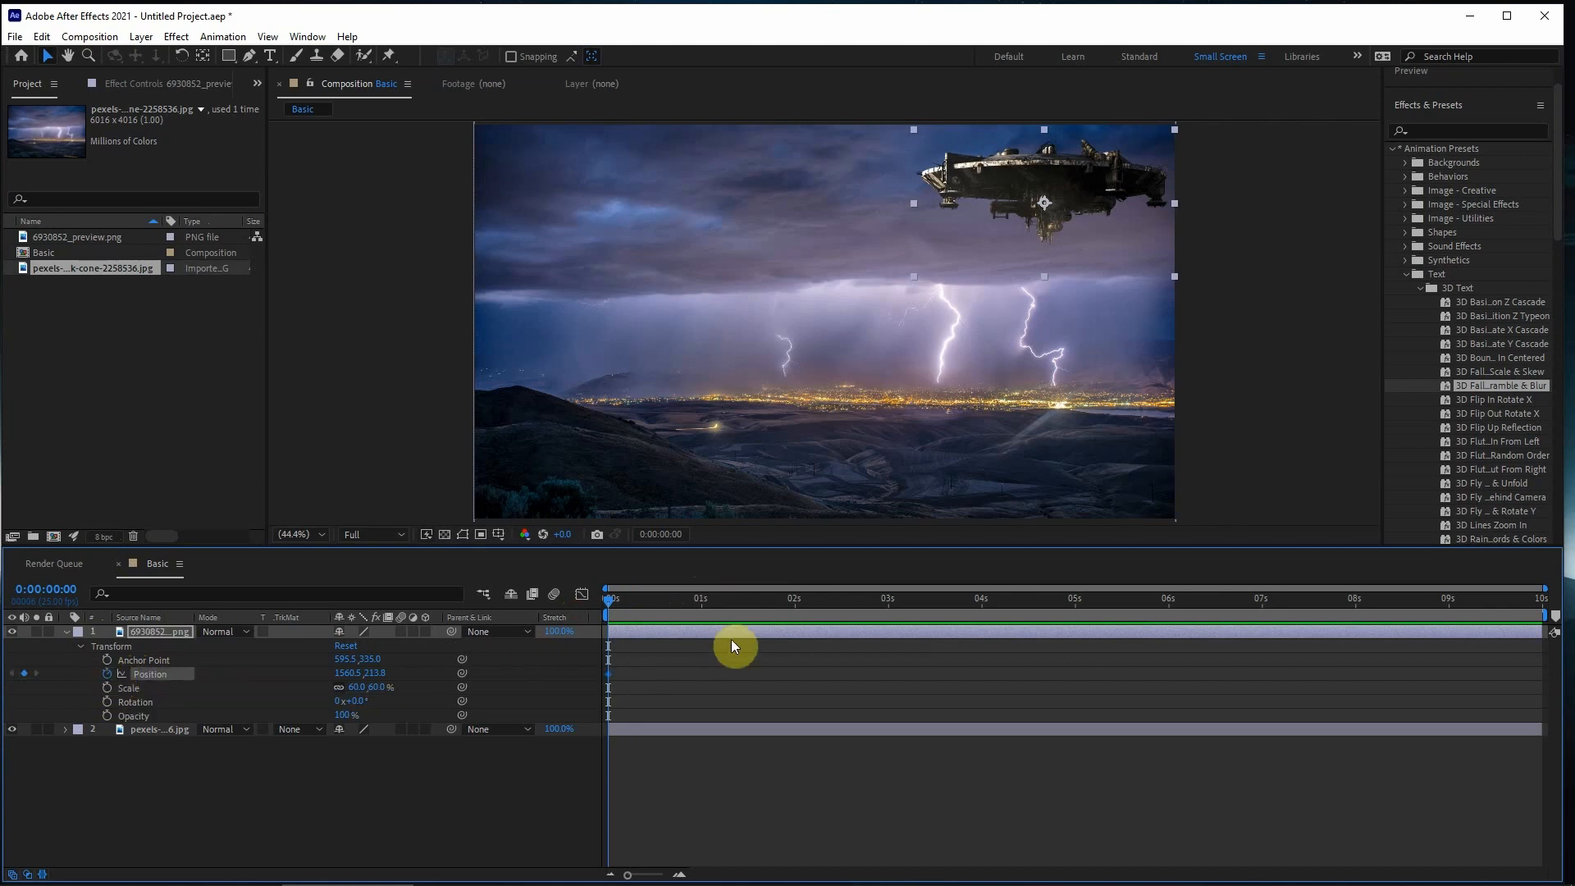
pyautogui.moveTo(824, 605); pyautogui.dragTo(1561, 647)
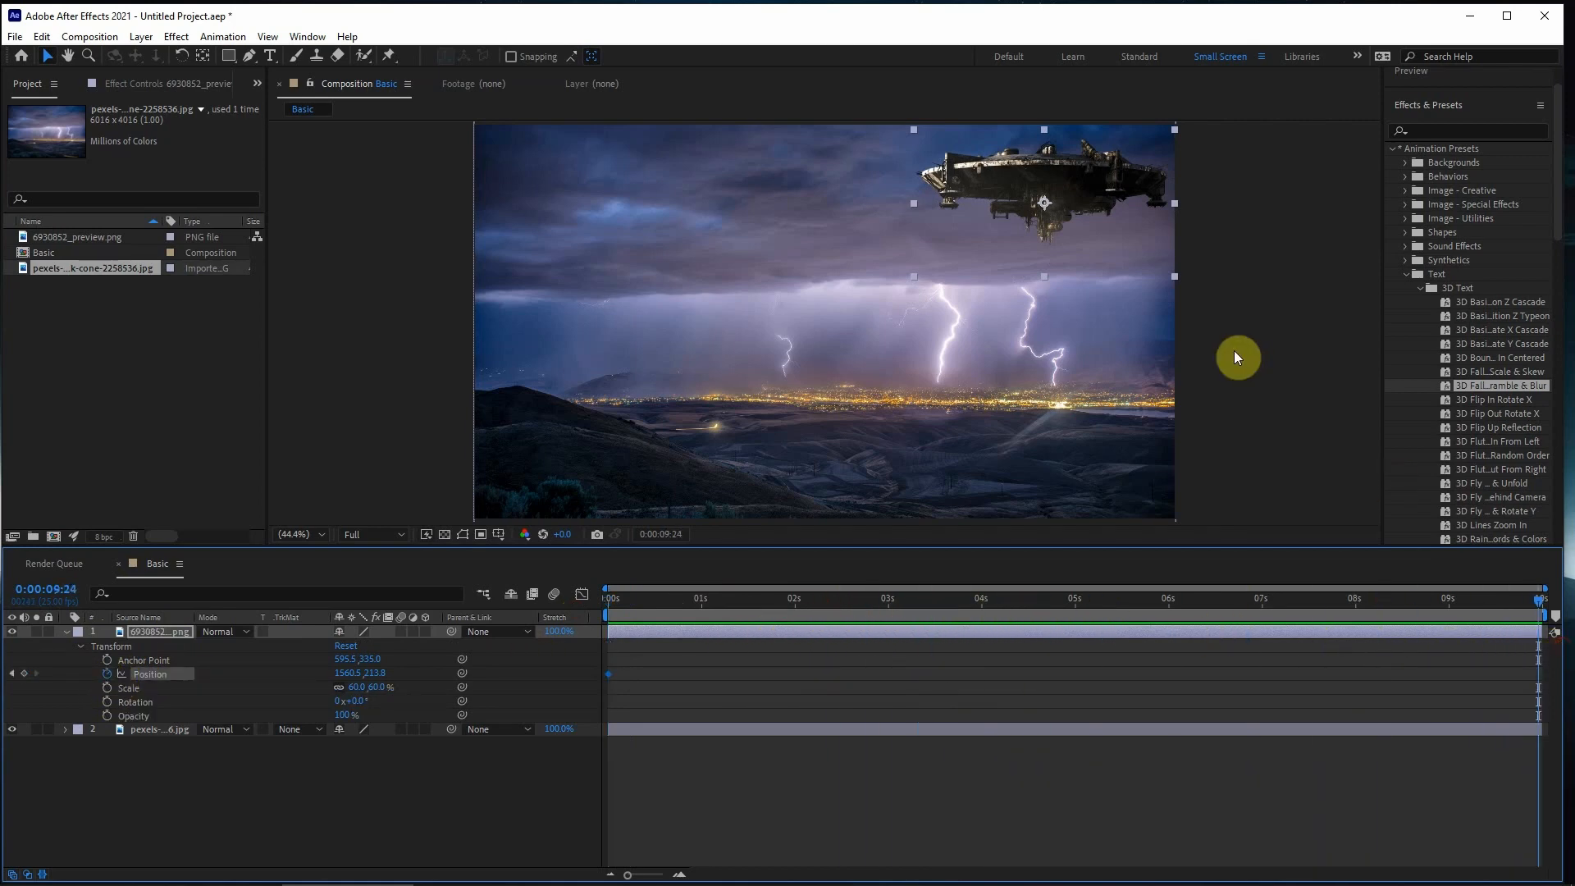
pyautogui.moveTo(1091, 189); pyautogui.dragTo(666, 206)
# - Return to the start of the composition, deselect the layer and preview the spaceship's flight
pyautogui.moveTo(667, 602); pyautogui.dragTo(517, 767)
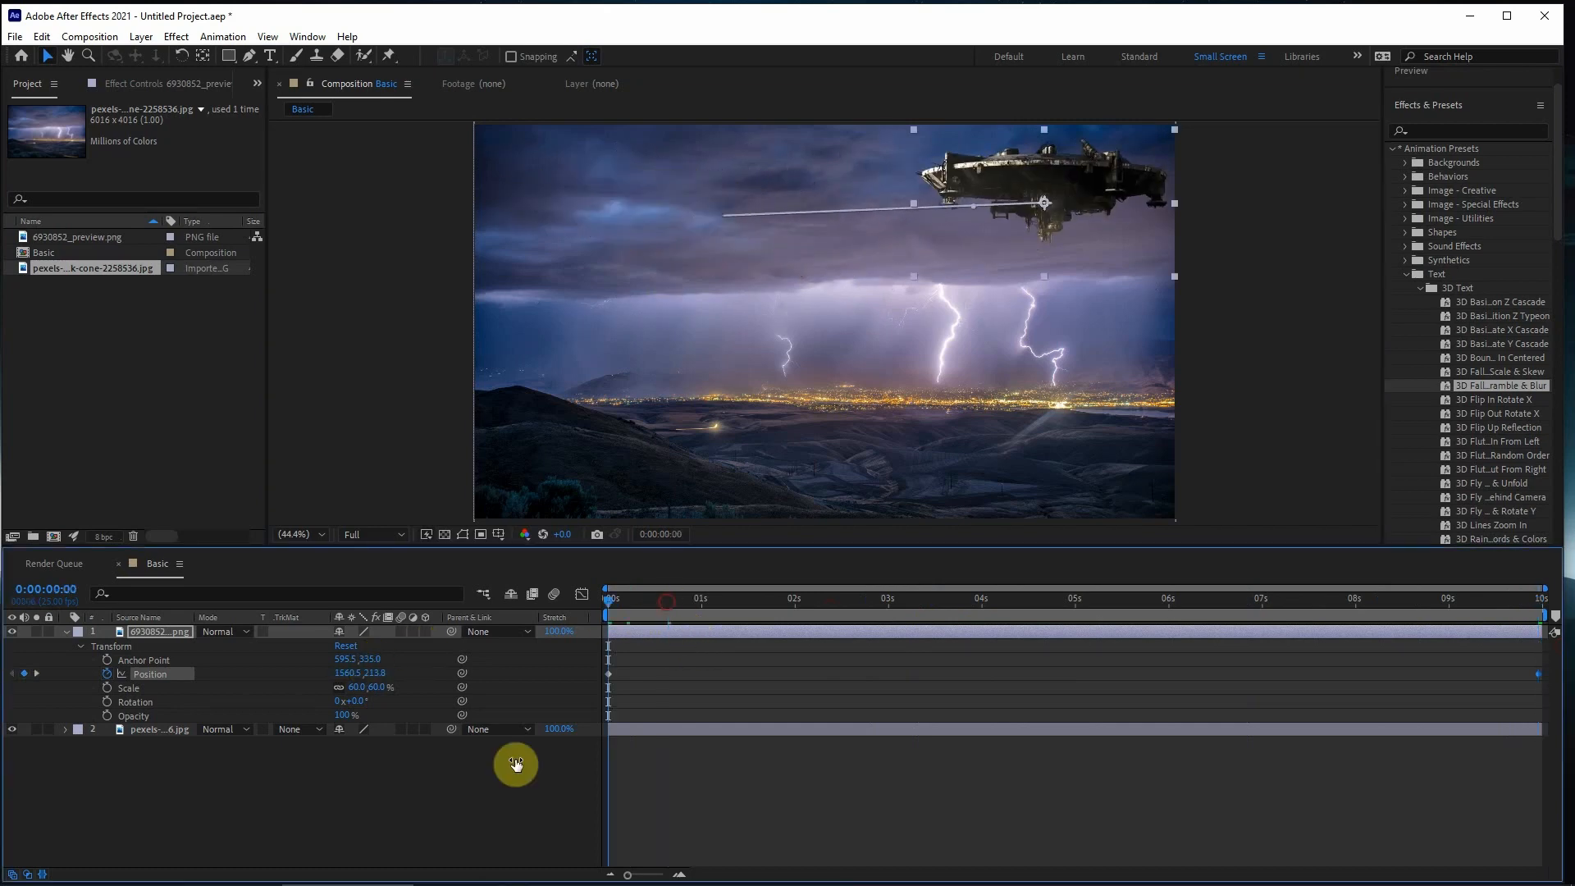
pyautogui.click(801, 825)
pyautogui.press('space')
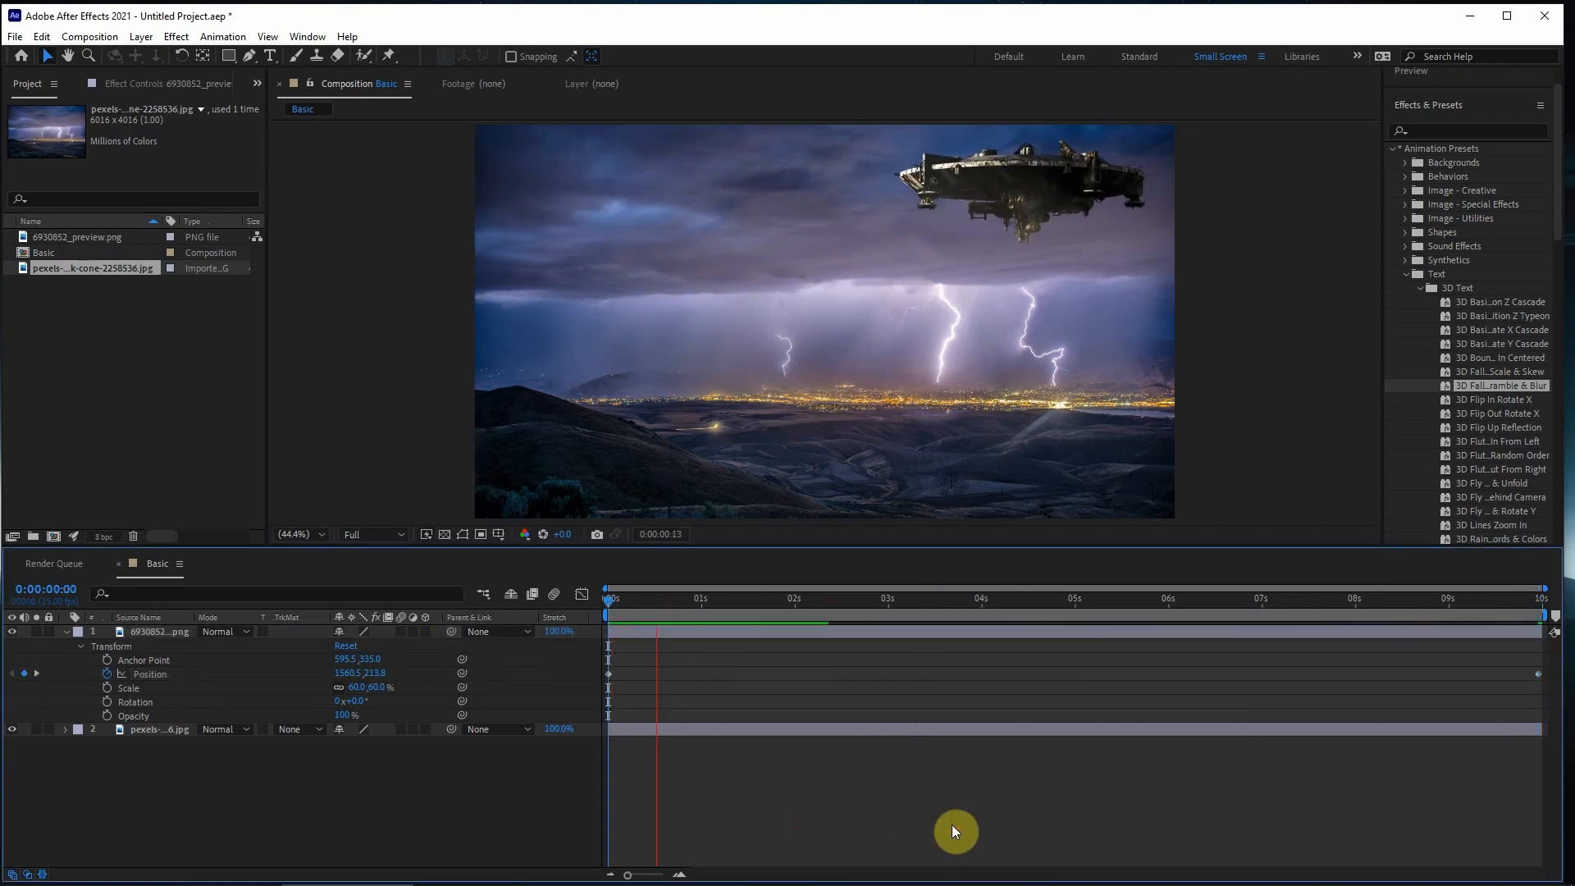